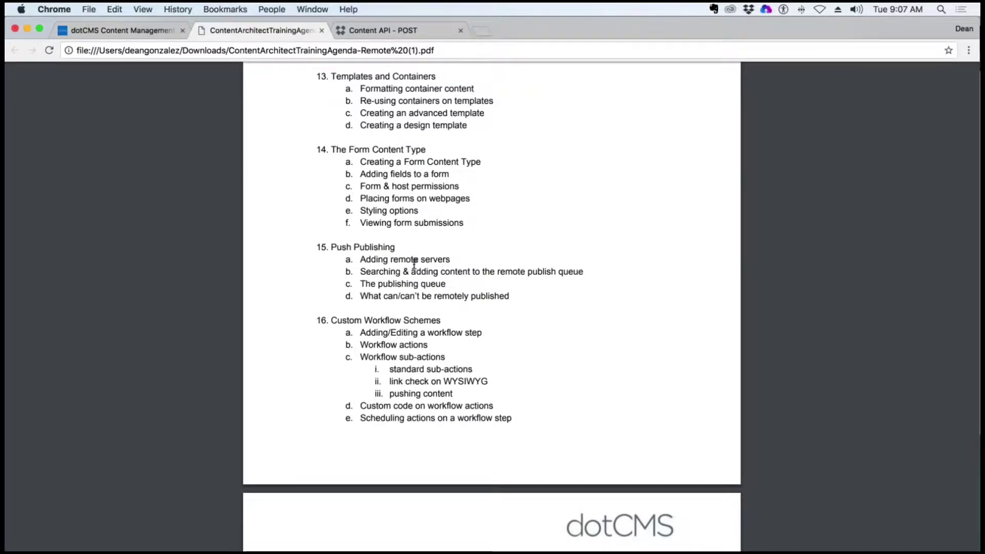
In a new tab, go to authoring.dotcms.com and open Resources > Documentation
{"action": "left_click", "coordinate": [483, 32]}
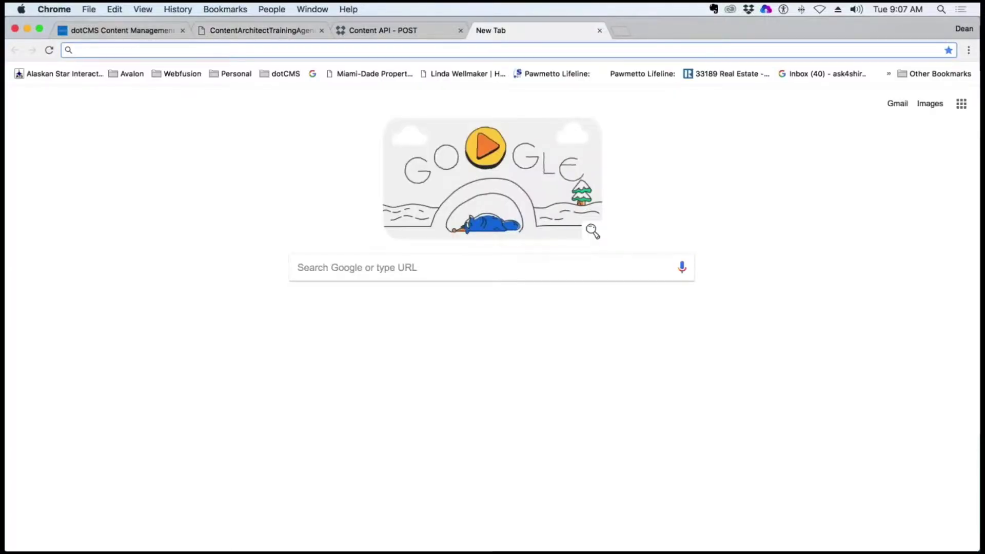
{"action": "type", "text": "auth"}
{"action": "key", "text": "Return"}
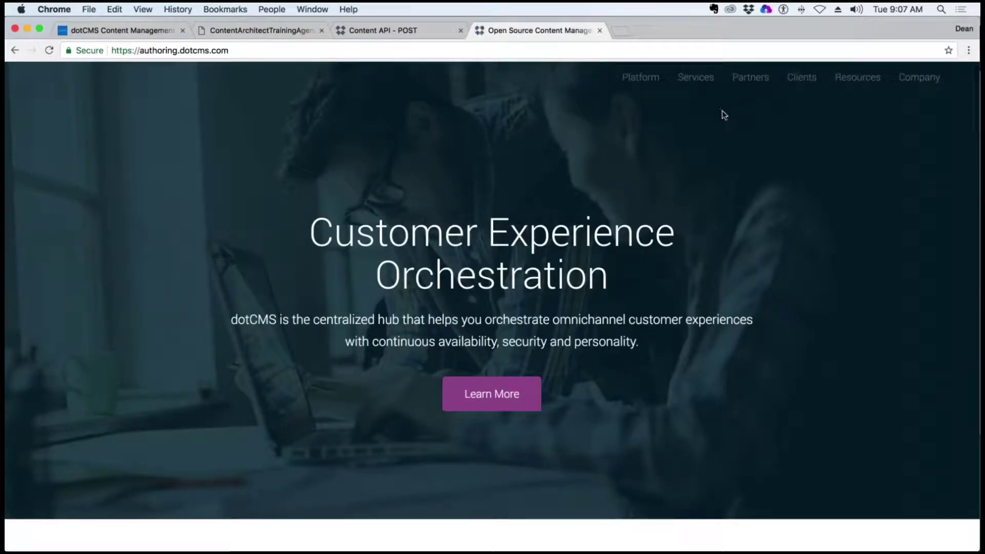
{"action": "mouse_move", "coordinate": [816, 82]}
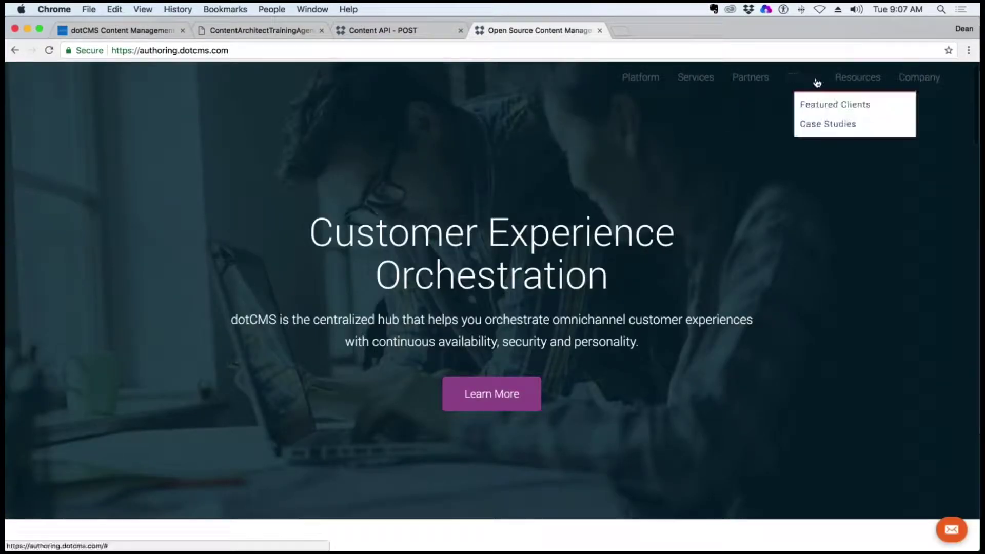
{"action": "mouse_move", "coordinate": [862, 79]}
{"action": "left_click", "coordinate": [879, 104]}
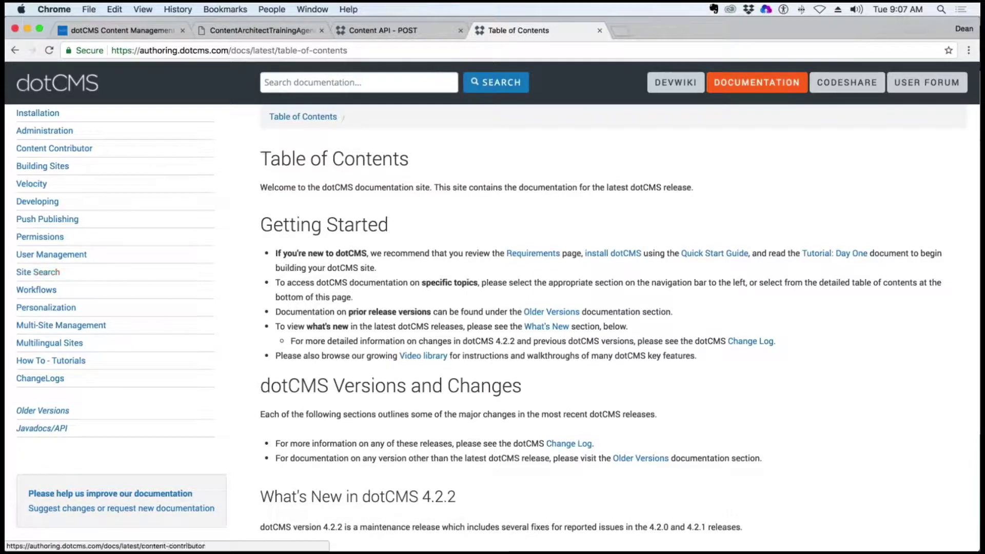
Search the dotCMS documentation for 'rest'
{"action": "left_click", "coordinate": [300, 87]}
{"action": "type", "text": "rau"}
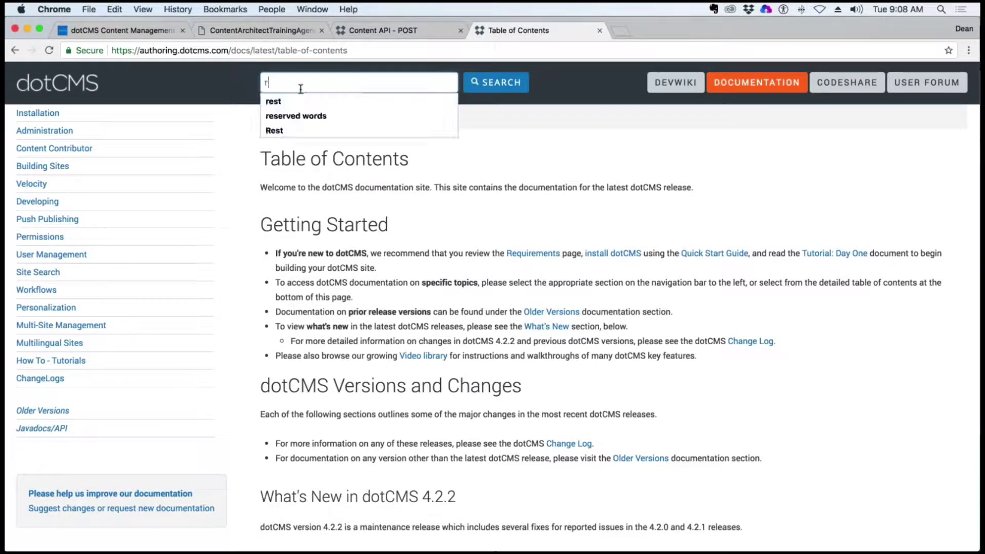
{"action": "key", "text": "BackSpace"}
{"action": "key", "text": "BackSpace"}
{"action": "key", "text": "BackSpace"}
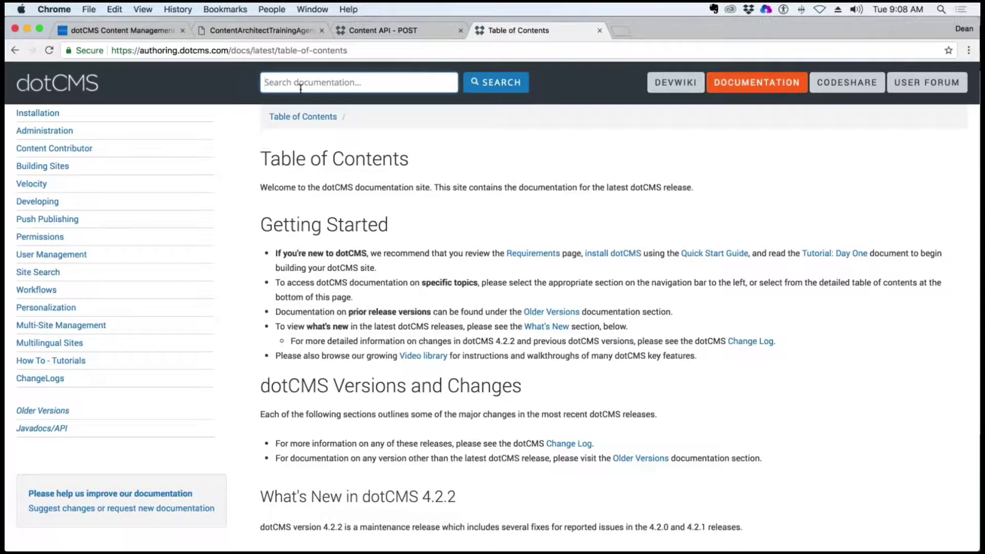
{"action": "type", "text": "rest"}
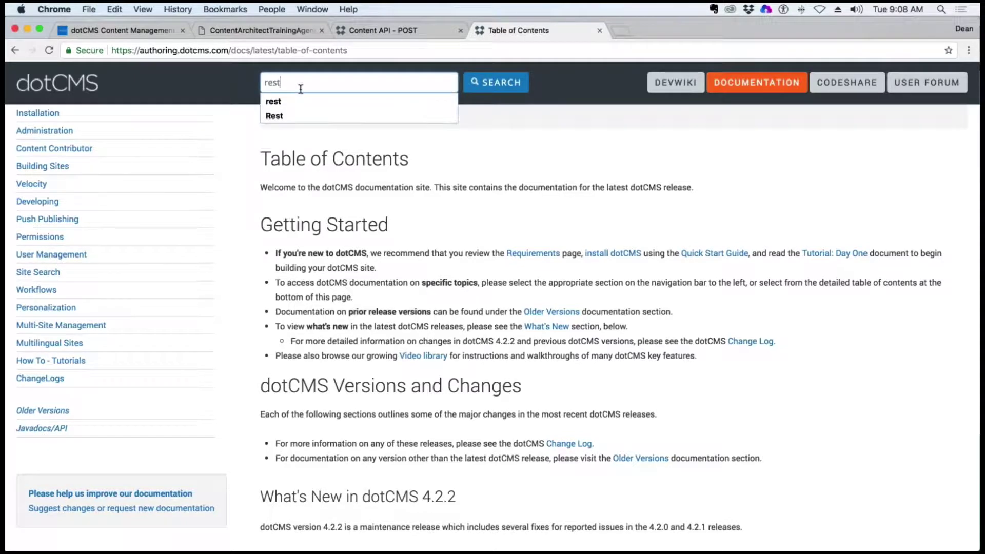
{"action": "key", "text": "Return"}
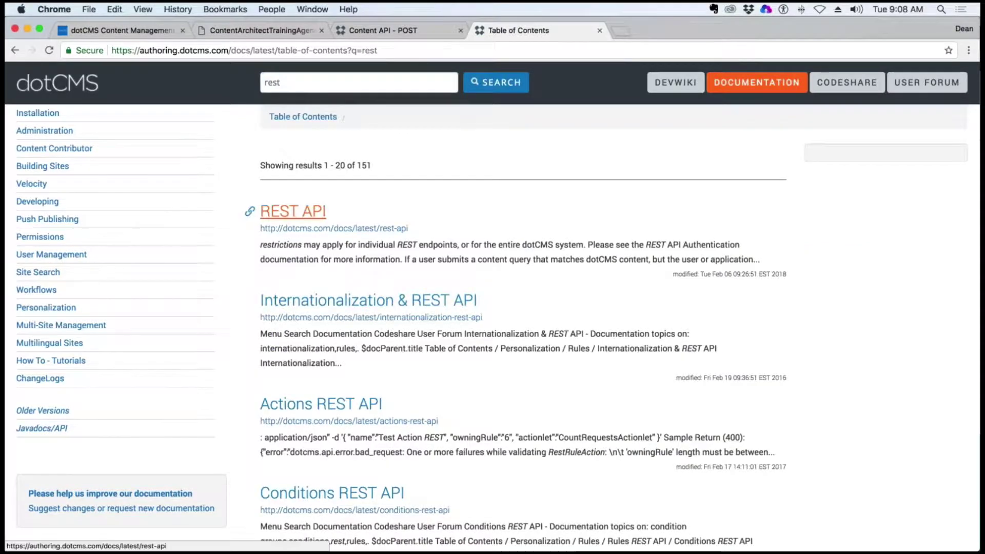
Open the REST API result, then the Save Content Using the REST API page
{"action": "left_click", "coordinate": [261, 211]}
{"action": "scroll", "coordinate": [607, 276], "scroll_direction": "down", "scroll_amount": 5}
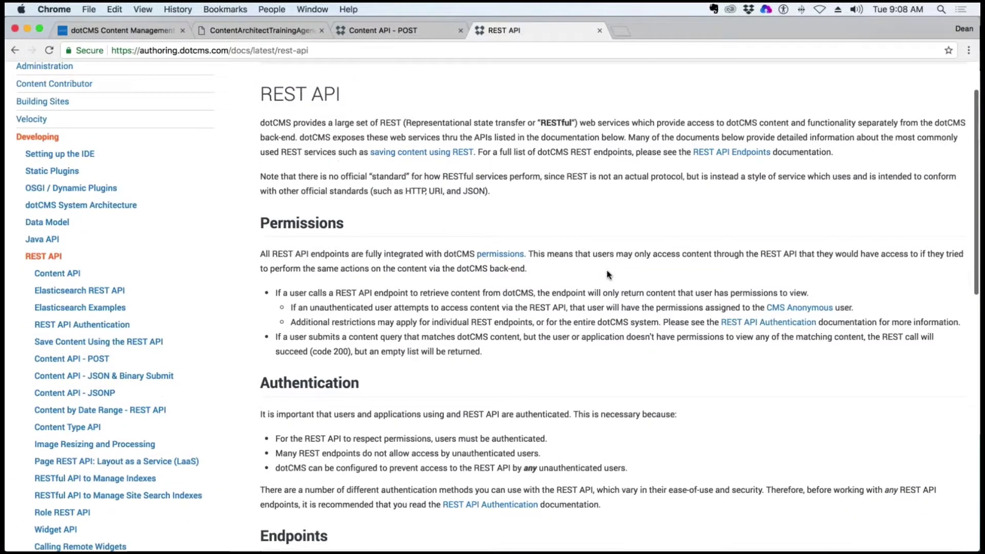
{"action": "scroll", "coordinate": [606, 275], "scroll_direction": "down", "scroll_amount": 2}
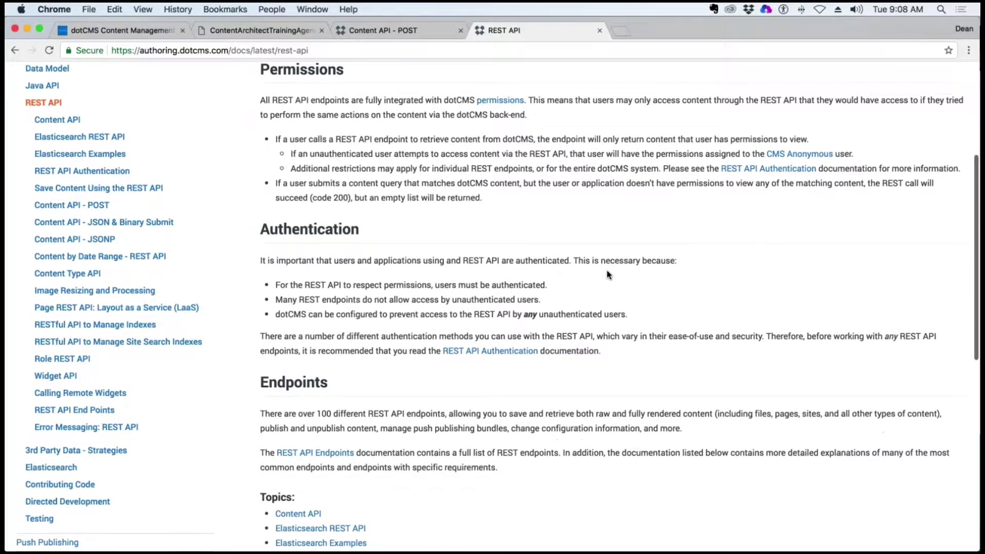
{"action": "left_click", "coordinate": [77, 189]}
Jump to Binary Fields and scroll to the curl example uploading two files via binary_fields
{"action": "scroll", "coordinate": [564, 224], "scroll_direction": "down", "scroll_amount": 3}
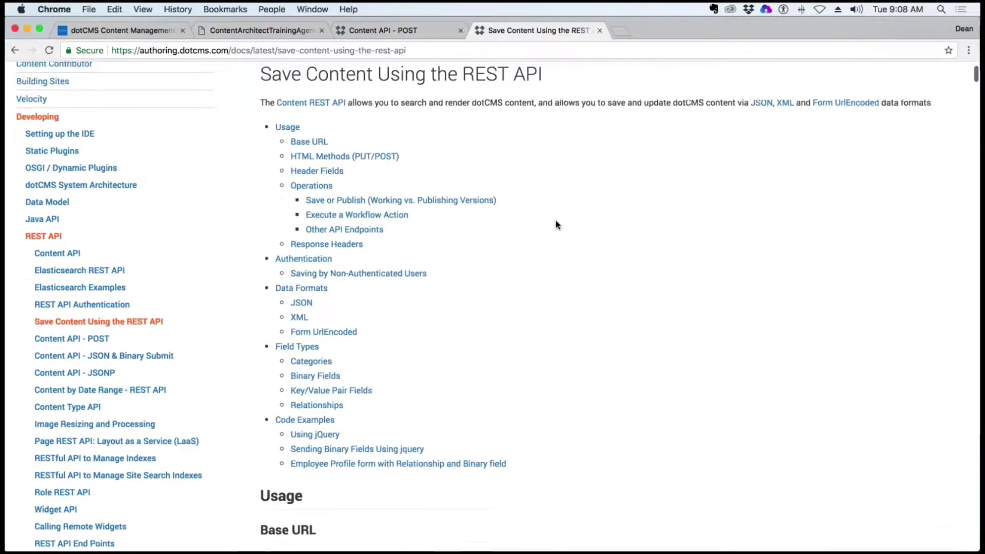
{"action": "scroll", "coordinate": [337, 254], "scroll_direction": "down", "scroll_amount": 3}
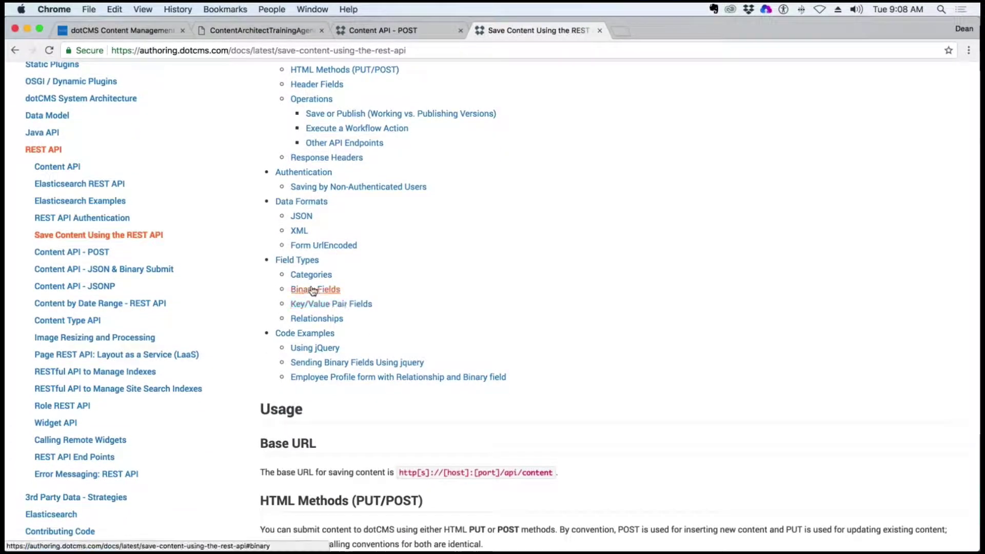
{"action": "left_click", "coordinate": [315, 289]}
{"action": "scroll", "coordinate": [316, 289], "scroll_direction": "down", "scroll_amount": 2}
{"action": "scroll", "coordinate": [600, 237], "scroll_direction": "down", "scroll_amount": 10}
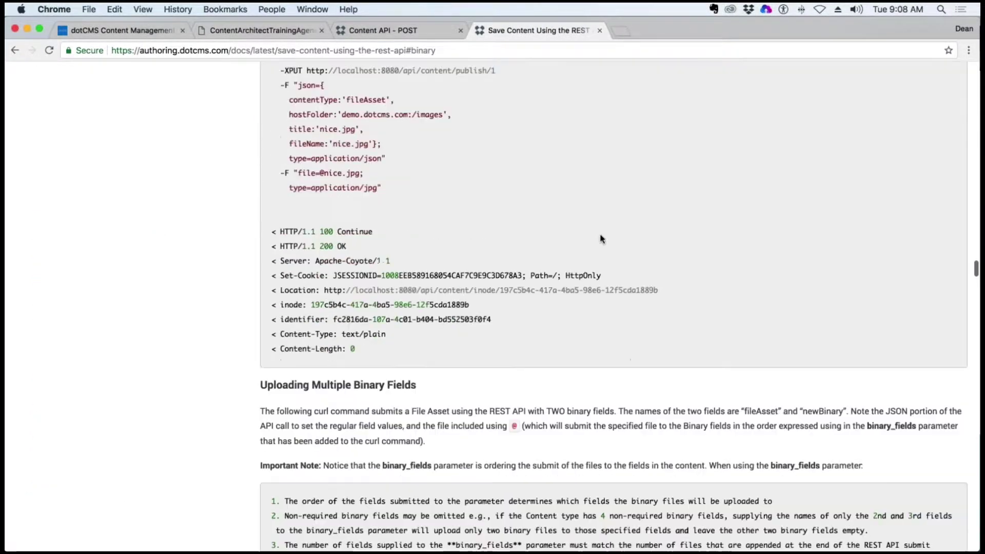
{"action": "scroll", "coordinate": [601, 238], "scroll_direction": "down", "scroll_amount": 7}
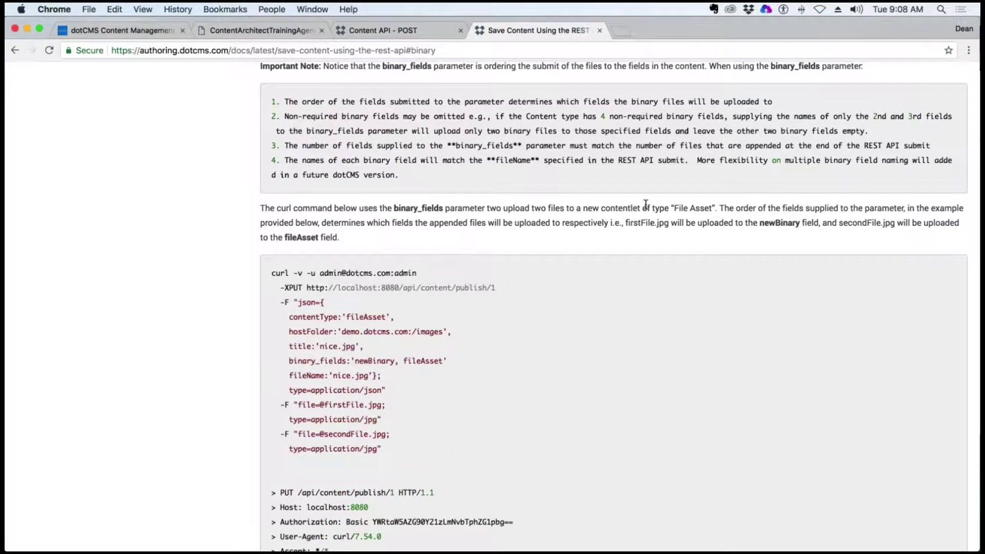
{"action": "scroll", "coordinate": [645, 205], "scroll_direction": "down", "scroll_amount": 1}
{"action": "scroll", "coordinate": [645, 205], "scroll_direction": "up", "scroll_amount": 3}
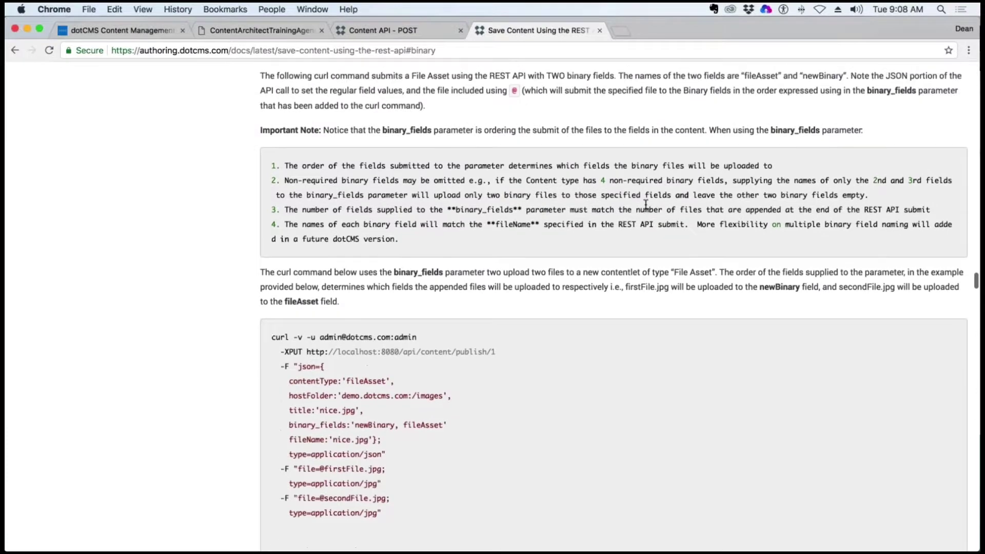
{"action": "scroll", "coordinate": [645, 204], "scroll_direction": "down", "scroll_amount": 5}
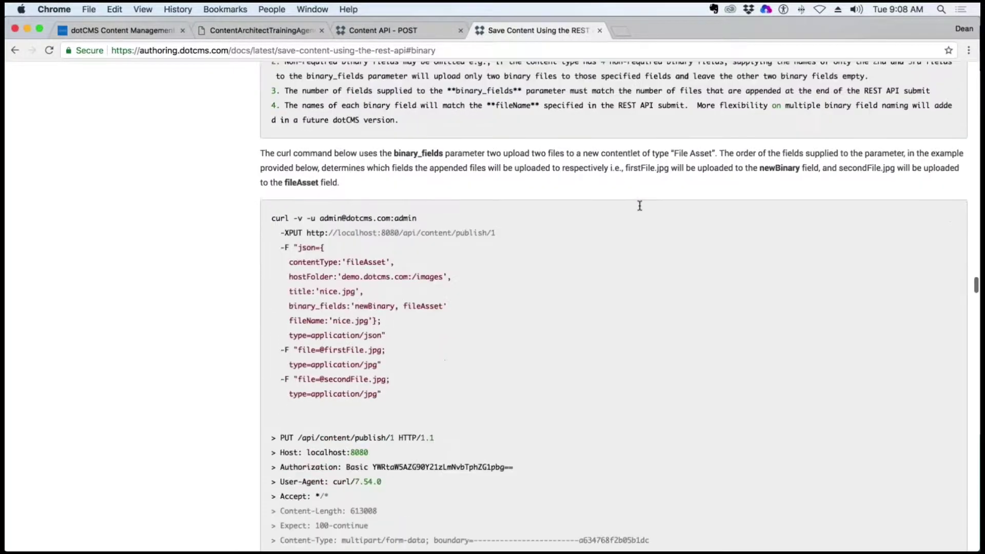
{"action": "scroll", "coordinate": [425, 248], "scroll_direction": "down", "scroll_amount": 6}
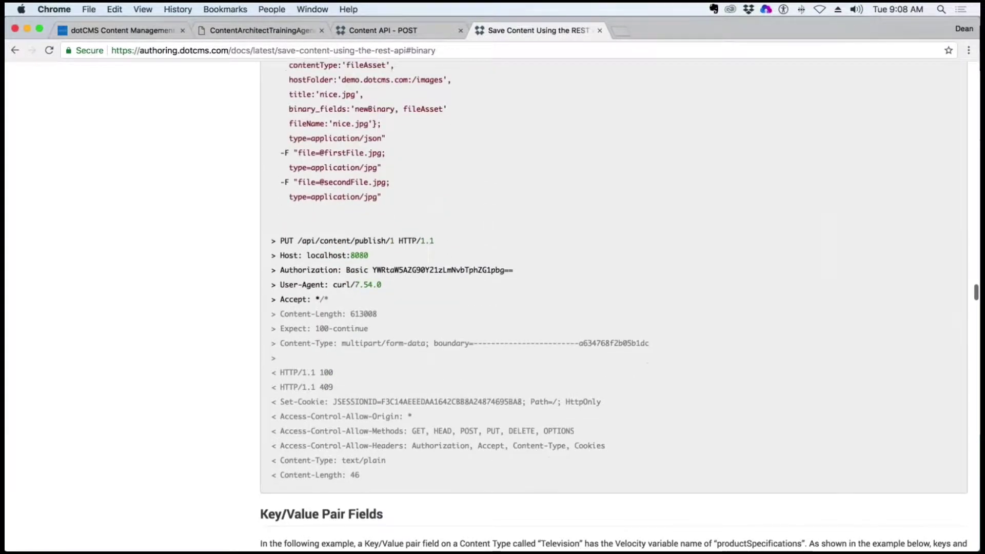
{"action": "scroll", "coordinate": [426, 248], "scroll_direction": "up", "scroll_amount": 3}
{"action": "scroll", "coordinate": [447, 177], "scroll_direction": "up", "scroll_amount": 3}
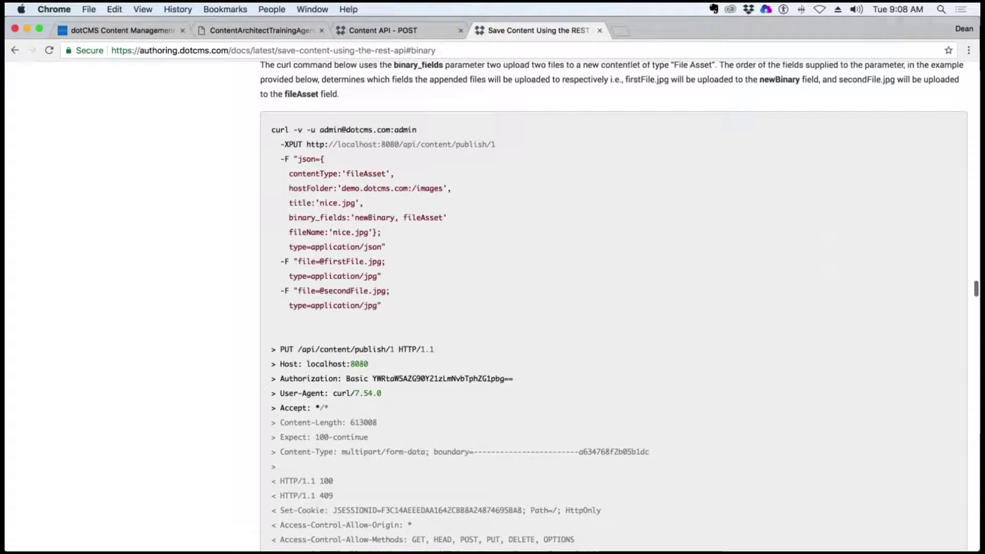
{"action": "left_click_drag", "start_coordinate": [352, 217], "coordinate": [279, 217]}
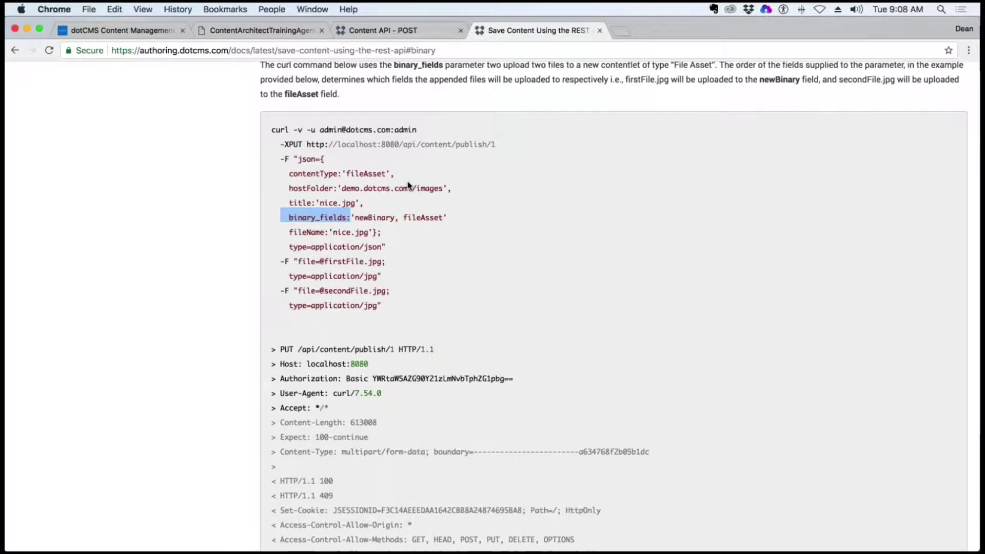
{"action": "left_click", "coordinate": [387, 216]}
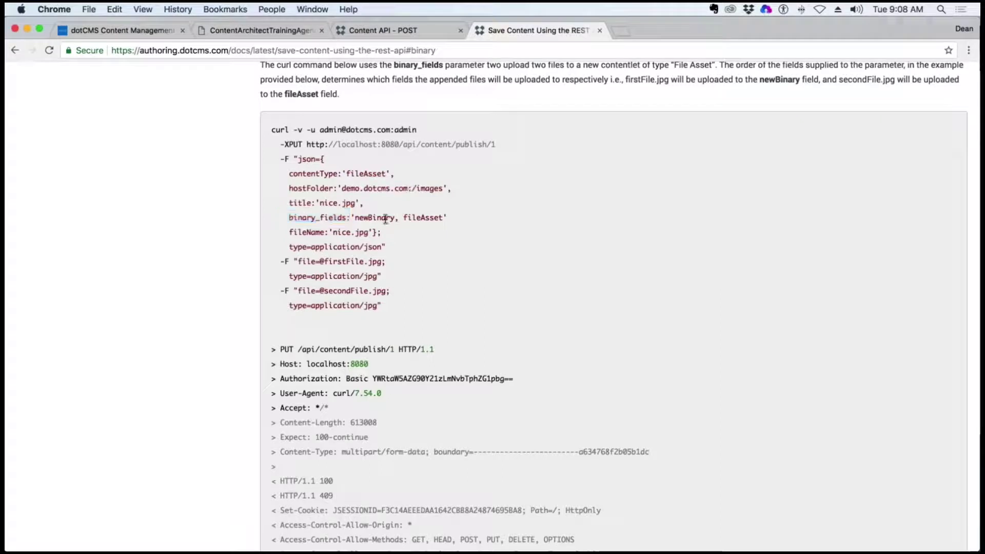
{"action": "left_click_drag", "start_coordinate": [351, 217], "coordinate": [285, 217]}
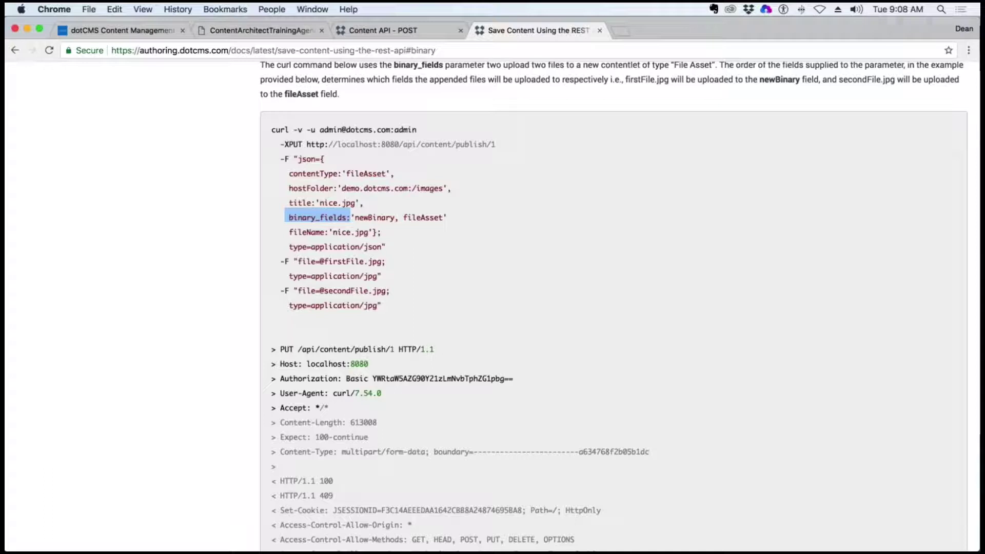
{"action": "left_click_drag", "start_coordinate": [351, 218], "coordinate": [291, 217]}
{"action": "left_click", "coordinate": [352, 213]}
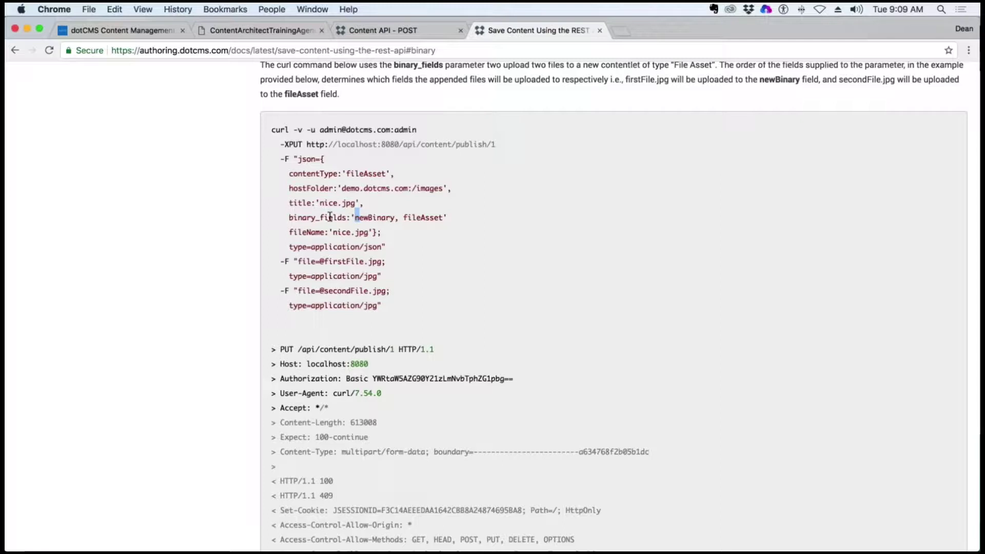
{"action": "left_click_drag", "start_coordinate": [337, 217], "coordinate": [345, 225]}
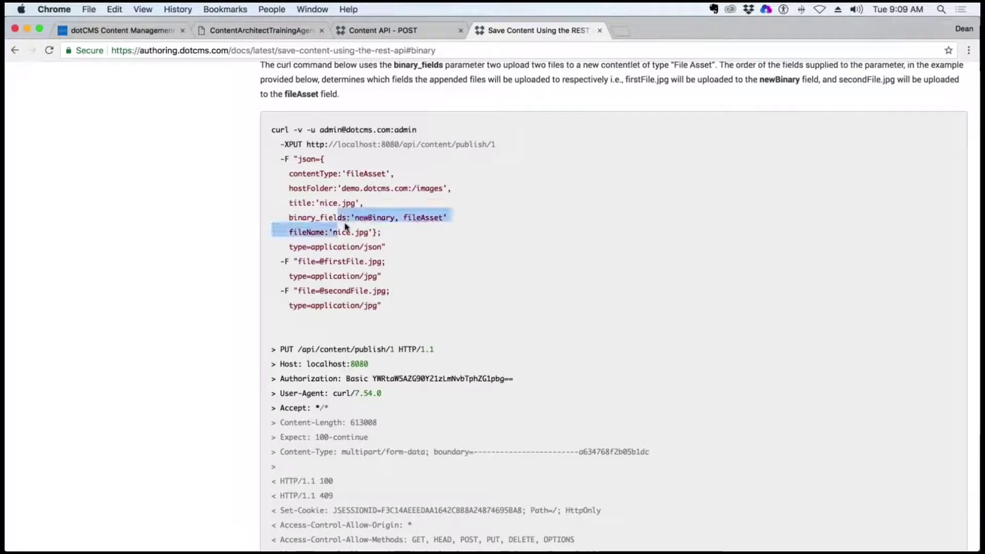
{"action": "left_click", "coordinate": [384, 190]}
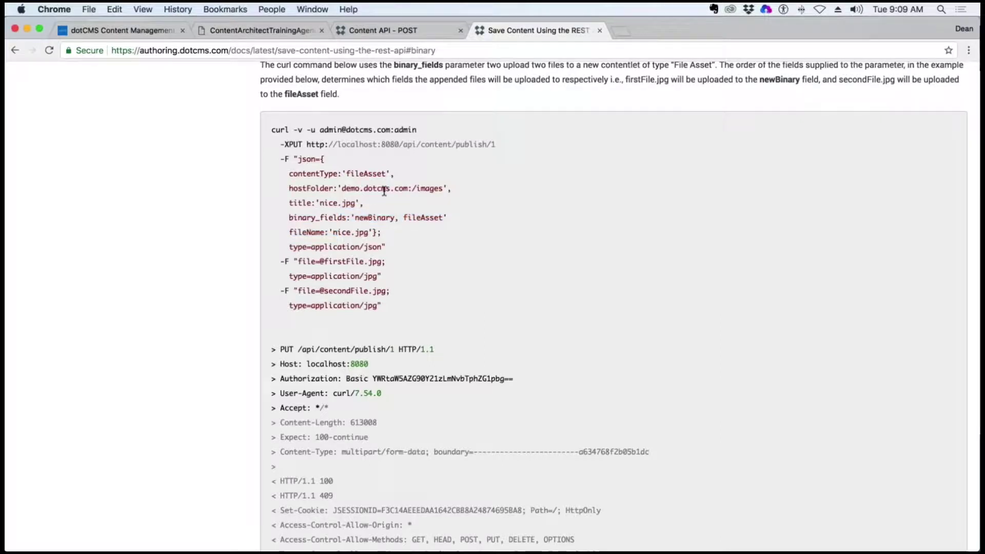
{"action": "left_click_drag", "start_coordinate": [289, 217], "coordinate": [349, 216]}
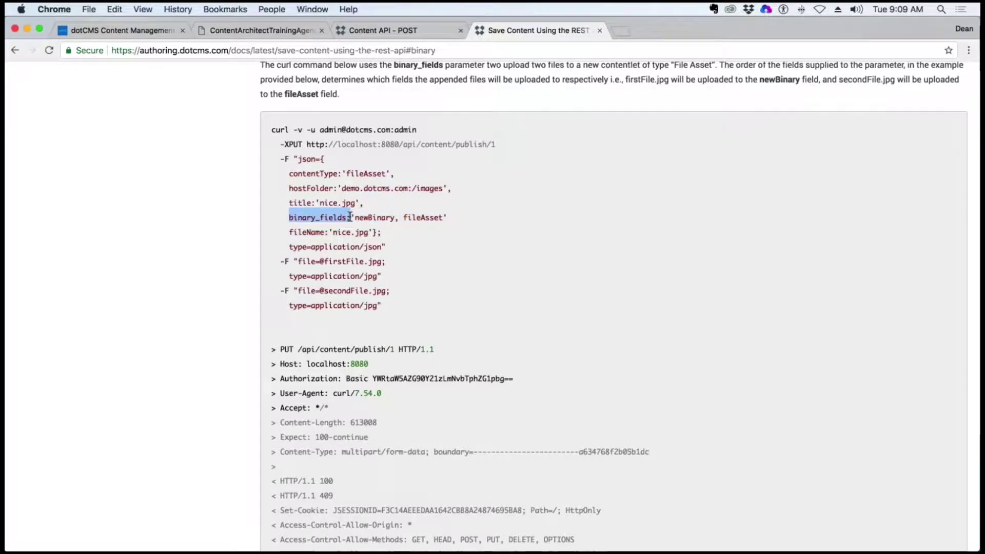
{"action": "left_click", "coordinate": [428, 175]}
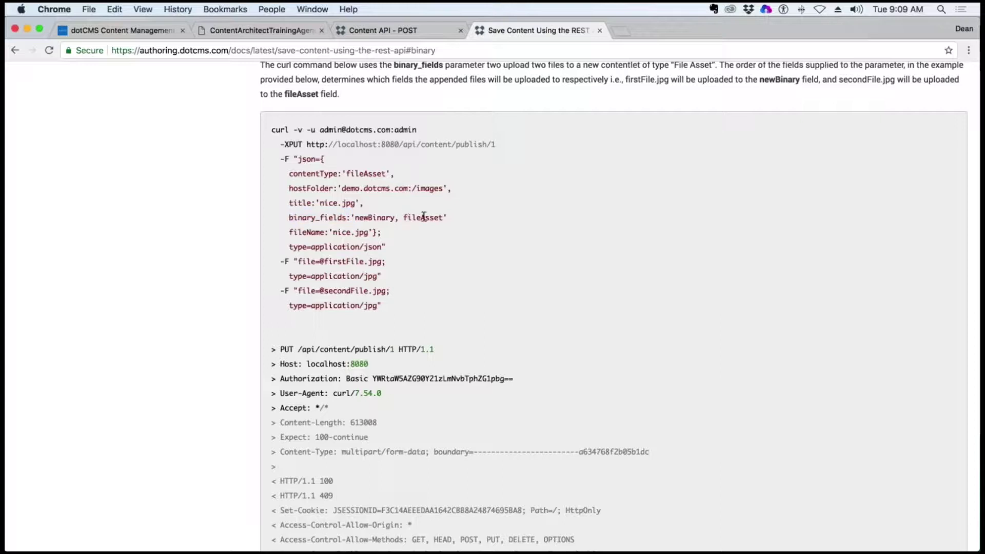
{"action": "double_click", "coordinate": [344, 217]}
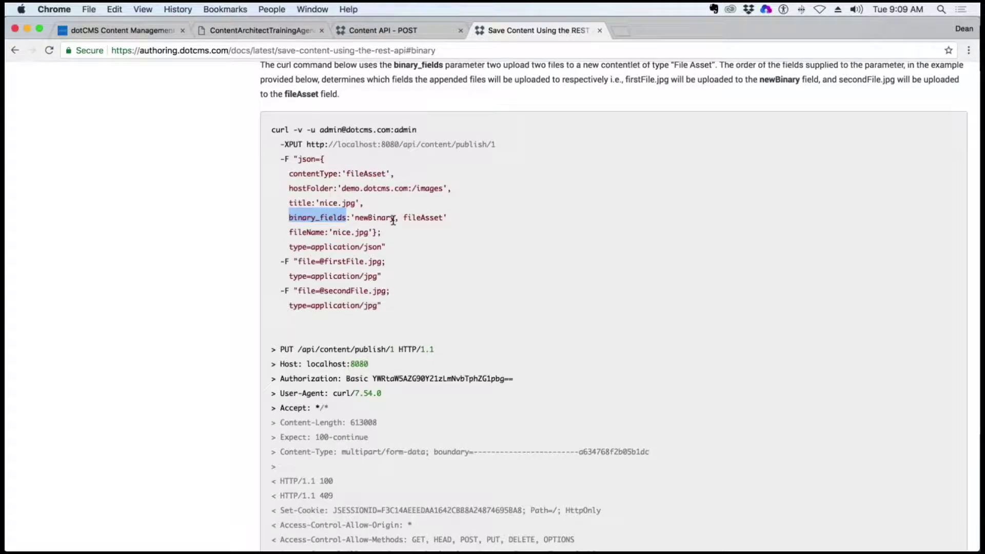
{"action": "left_click_drag", "start_coordinate": [387, 173], "coordinate": [347, 173]}
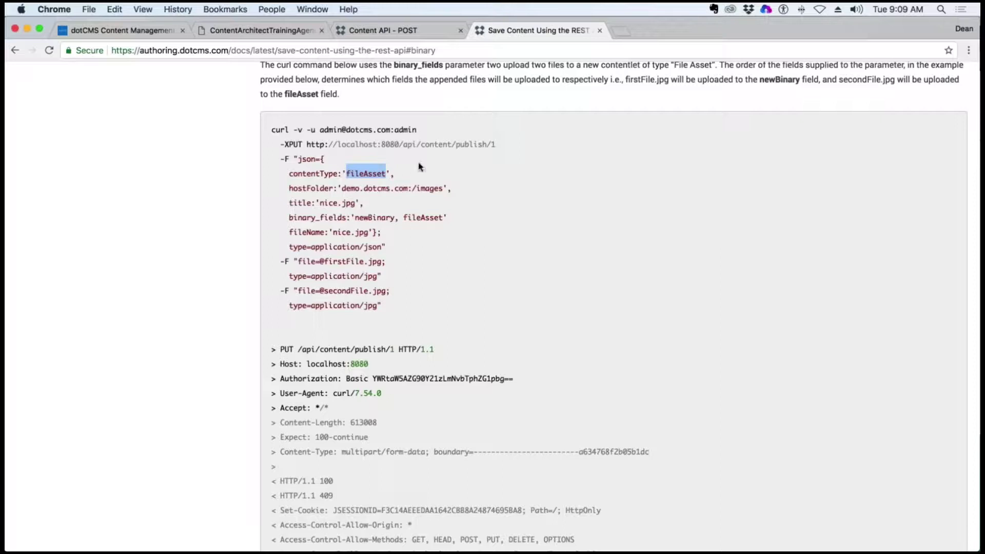
{"action": "left_click_drag", "start_coordinate": [395, 218], "coordinate": [356, 217]}
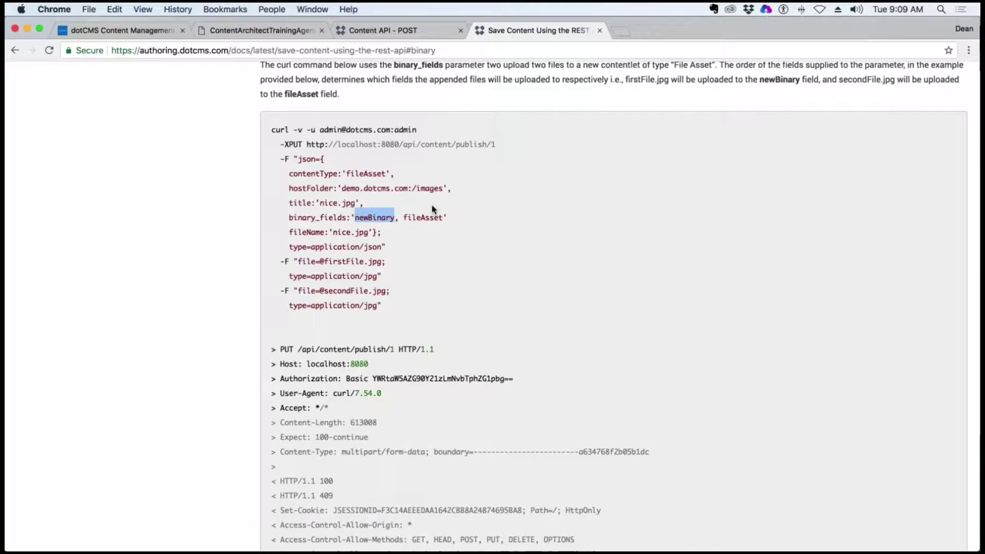
{"action": "left_click", "coordinate": [424, 253]}
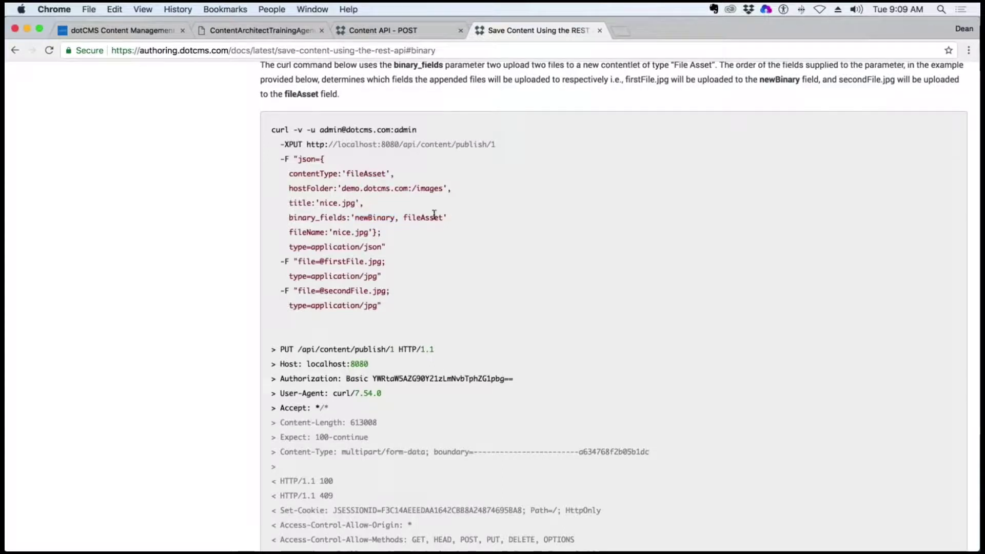
{"action": "left_click_drag", "start_coordinate": [294, 217], "coordinate": [346, 217]}
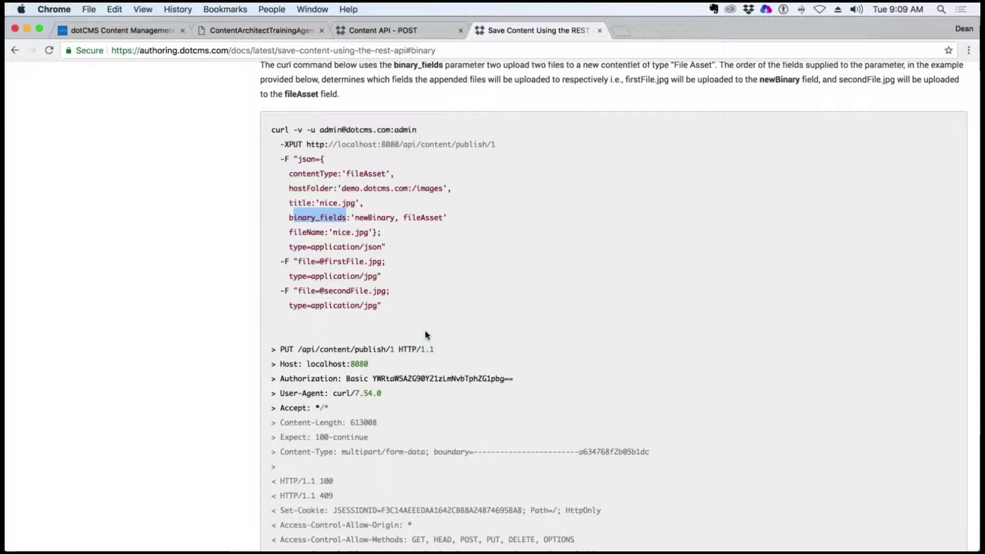
{"action": "left_click_drag", "start_coordinate": [393, 217], "coordinate": [360, 217]}
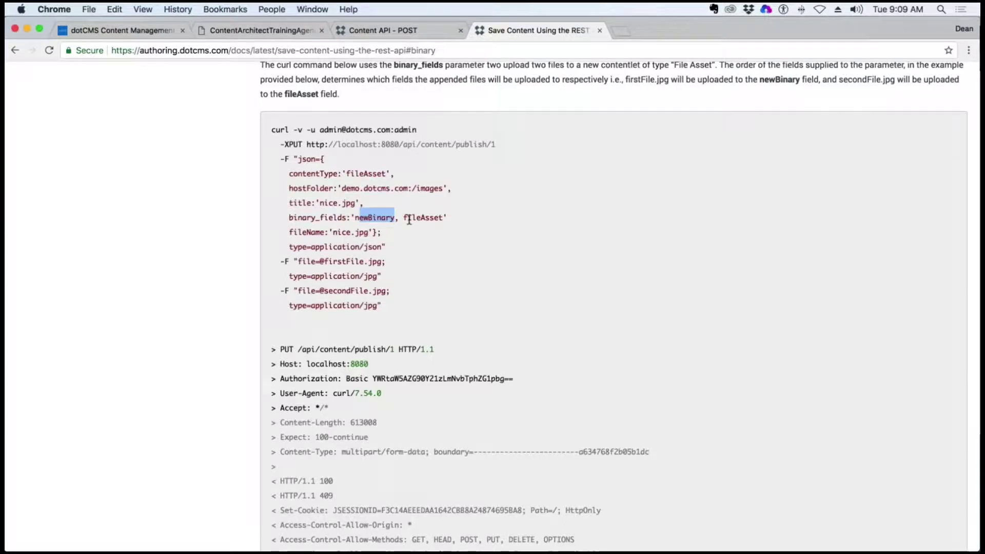
{"action": "left_click_drag", "start_coordinate": [294, 262], "coordinate": [329, 307]}
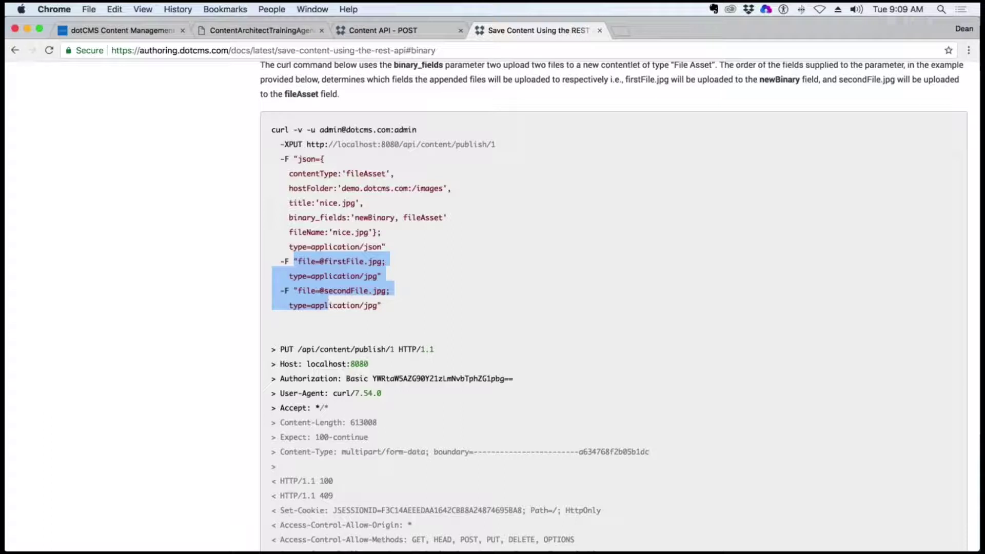
{"action": "left_click_drag", "start_coordinate": [390, 217], "coordinate": [360, 217]}
{"action": "left_click_drag", "start_coordinate": [381, 261], "coordinate": [291, 261]}
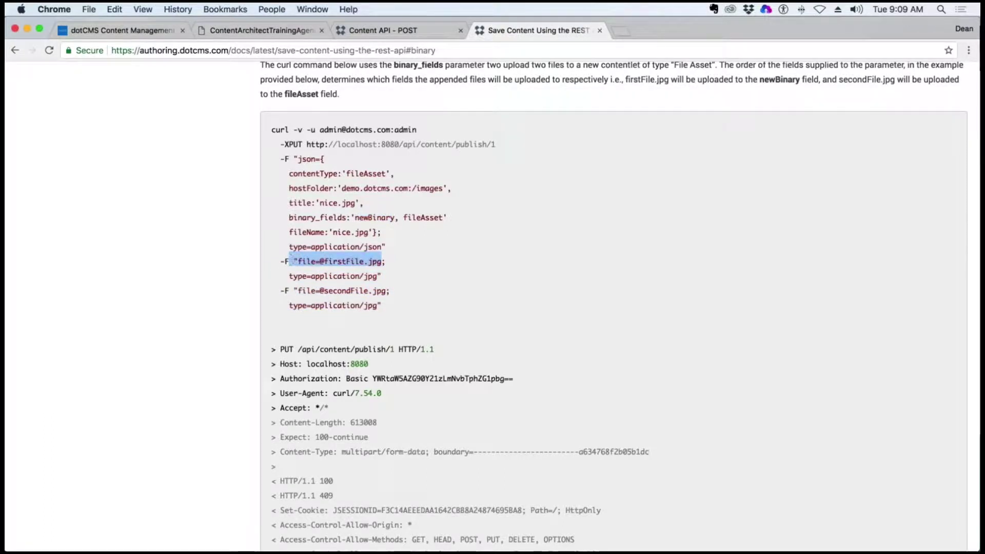
{"action": "left_click", "coordinate": [392, 218]}
{"action": "left_click_drag", "start_coordinate": [392, 218], "coordinate": [358, 219]}
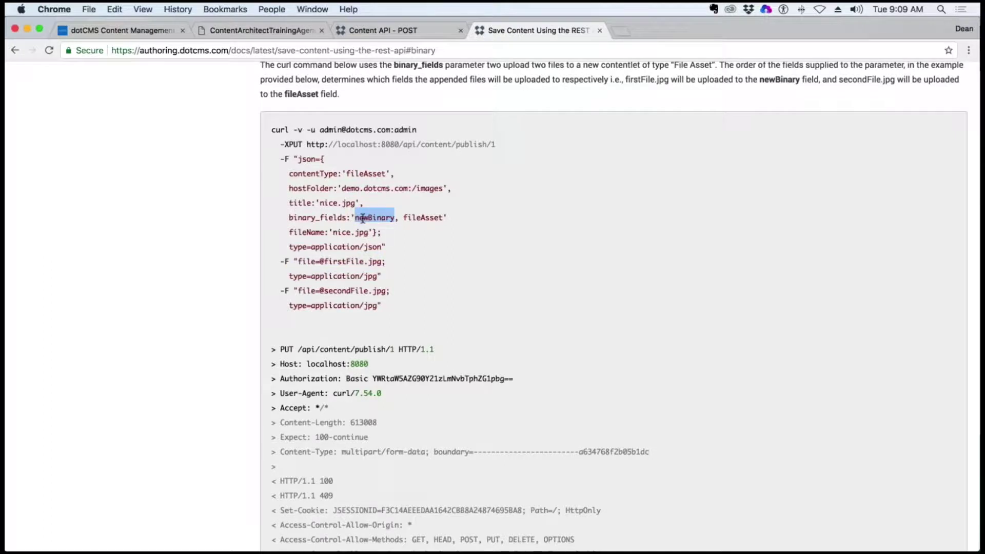
{"action": "left_click", "coordinate": [463, 221]}
{"action": "left_click_drag", "start_coordinate": [444, 219], "coordinate": [403, 218]}
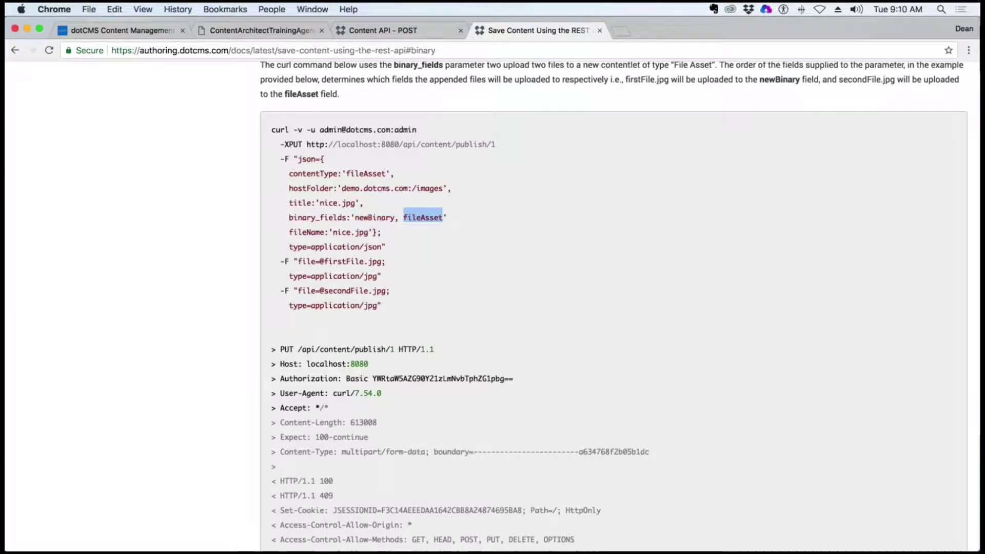
{"action": "left_click_drag", "start_coordinate": [382, 305], "coordinate": [333, 291]}
{"action": "left_click_drag", "start_coordinate": [443, 218], "coordinate": [405, 218]}
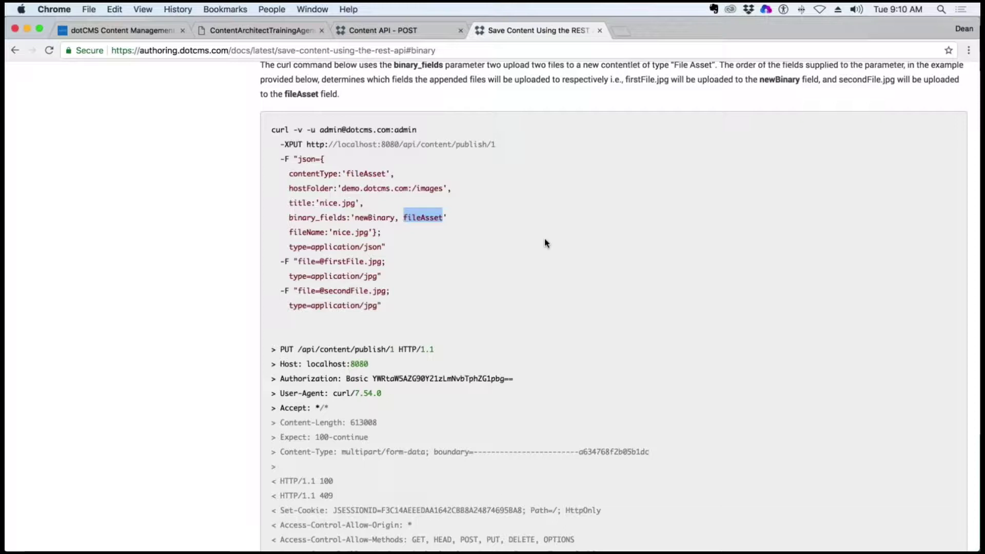
{"action": "left_click_drag", "start_coordinate": [386, 173], "coordinate": [340, 175]}
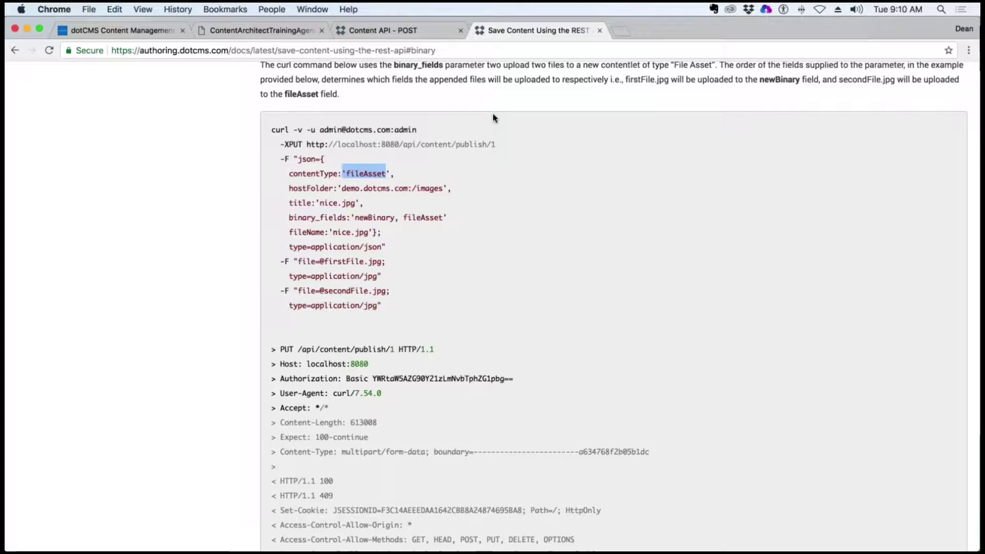
{"action": "key", "text": "super+l"}
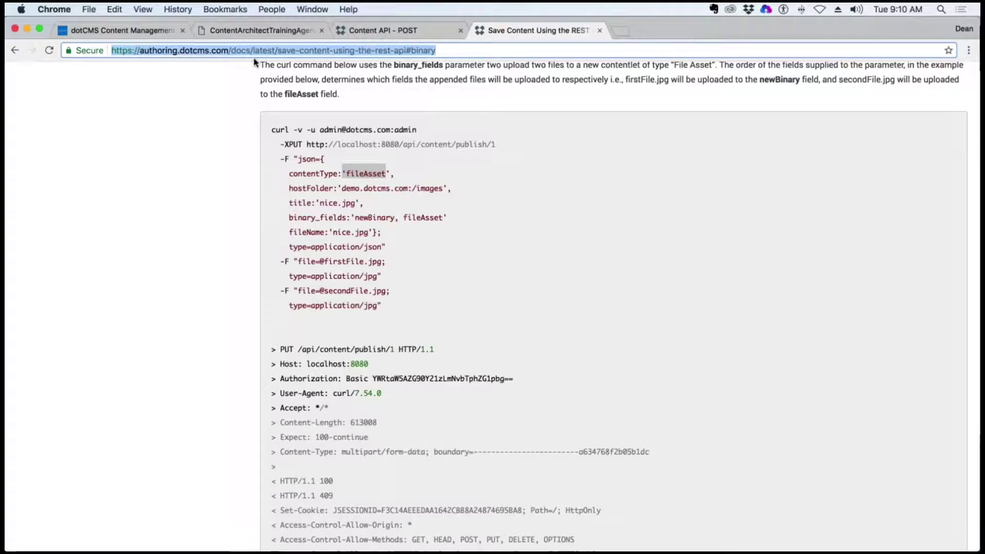
Drop 'authoring.' from the URL to load dotcms.com/docs/latest/save-content-using-the-rest-api#binary
{"action": "left_click", "coordinate": [164, 50]}
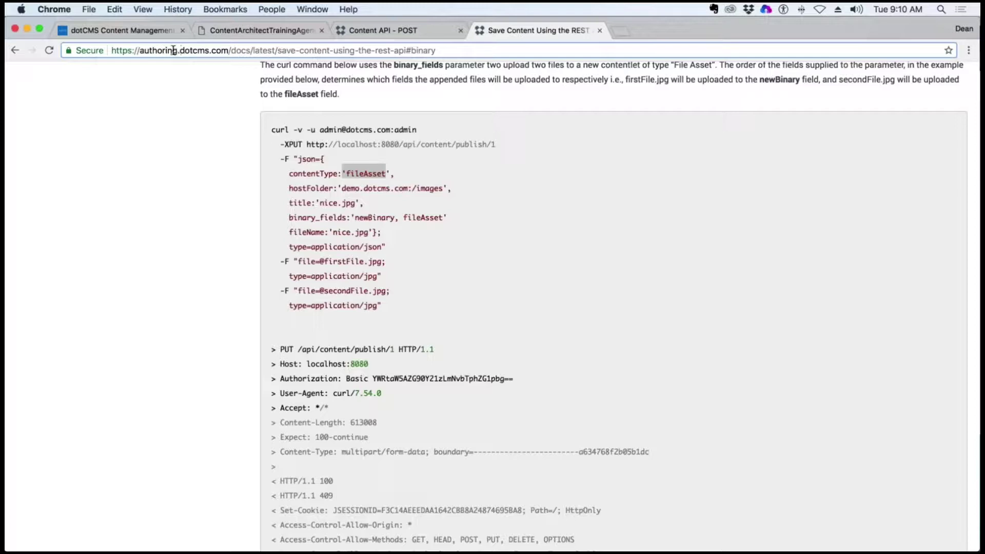
{"action": "left_click_drag", "start_coordinate": [178, 51], "coordinate": [145, 51]}
{"action": "key", "text": "Return"}
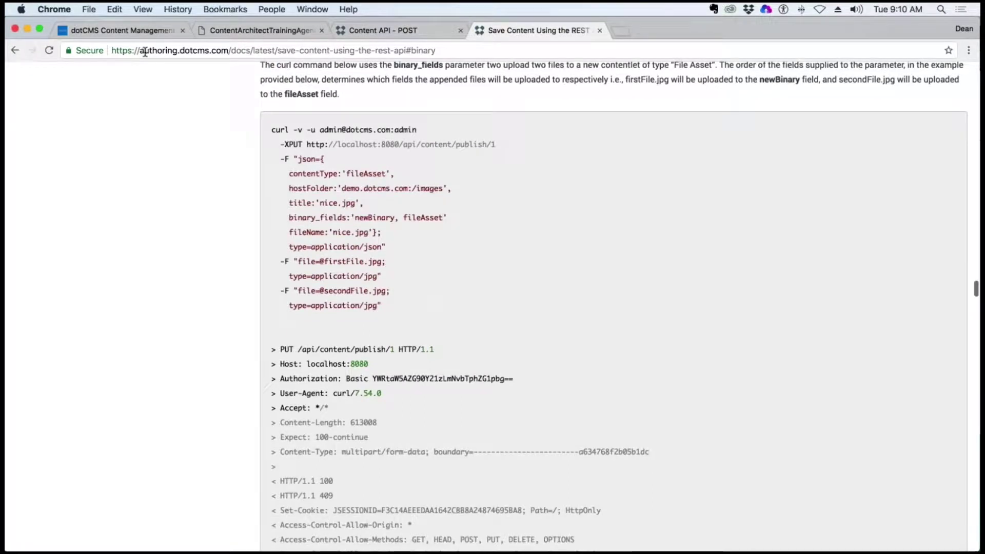
{"action": "left_click", "coordinate": [179, 50]}
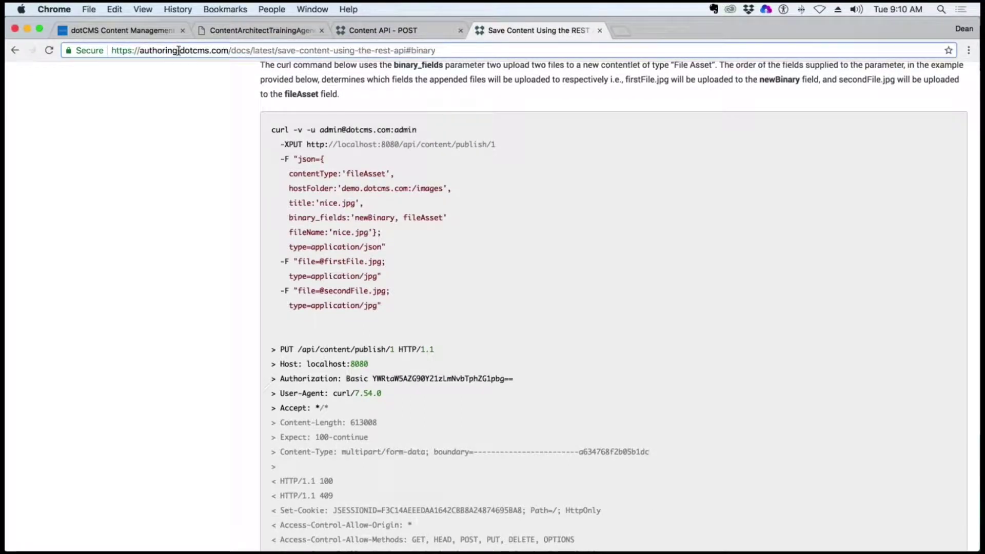
{"action": "left_click_drag", "start_coordinate": [179, 50], "coordinate": [145, 53]}
{"action": "key", "text": "BackSpace"}
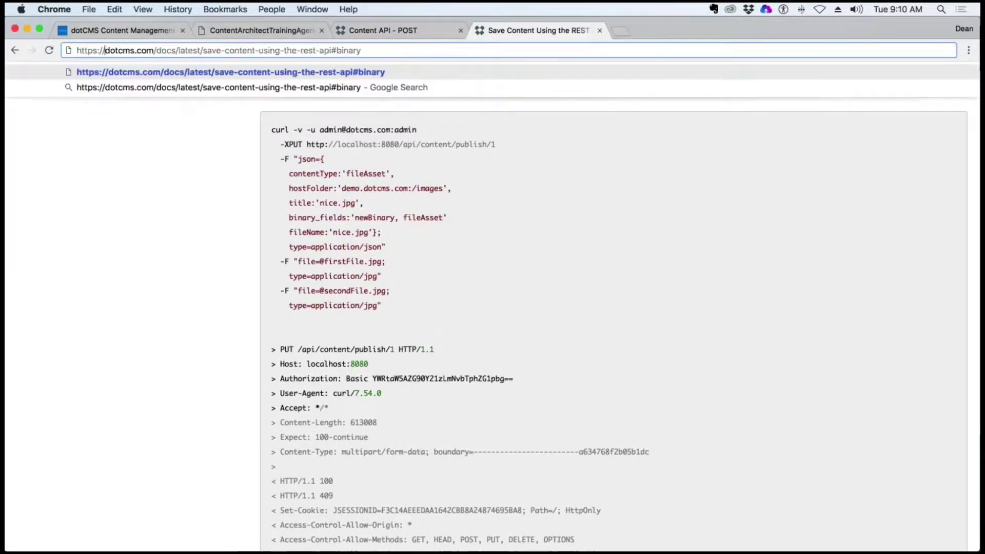
{"action": "key", "text": "Return"}
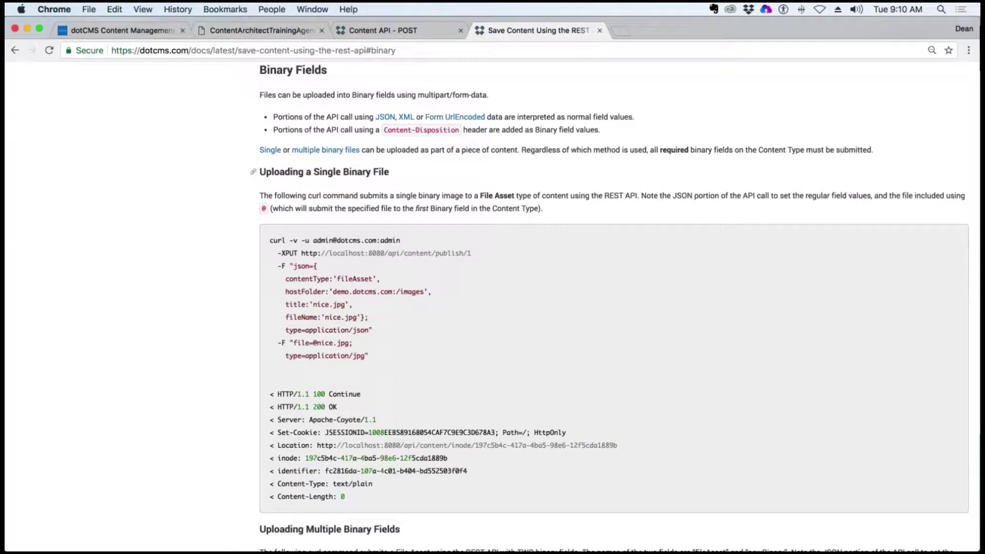
Highlight the single binary upload curl example and switch to the Content API - POST tab
{"action": "left_click_drag", "start_coordinate": [345, 291], "coordinate": [635, 360]}
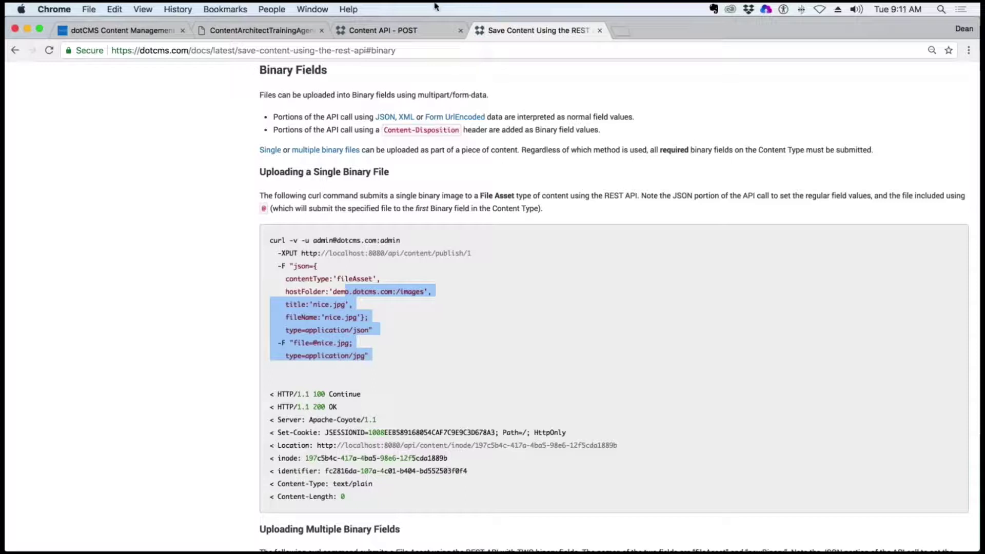
{"action": "left_click", "coordinate": [375, 32]}
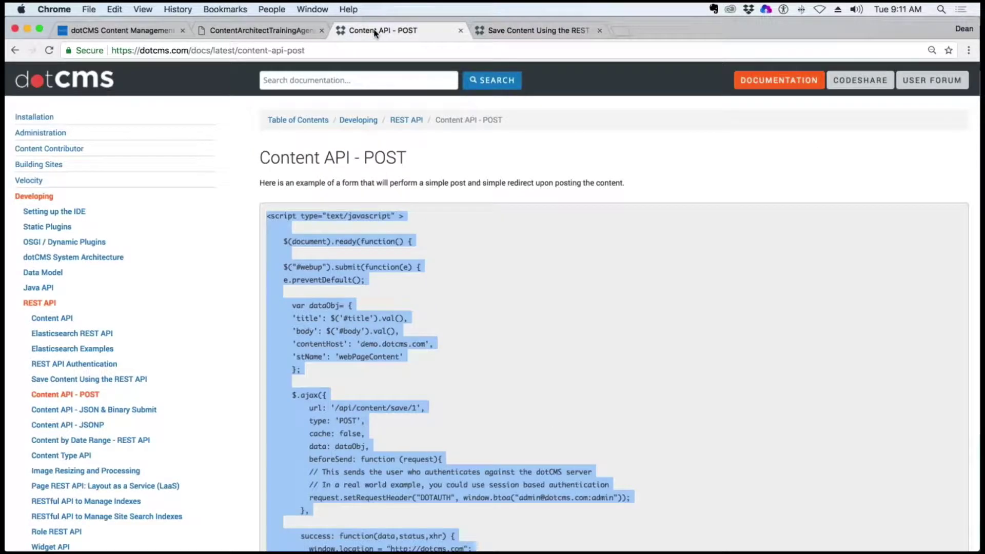
Return to the dotCMS admin tab and collapse the Content and Site menu sections
{"action": "left_click", "coordinate": [269, 33]}
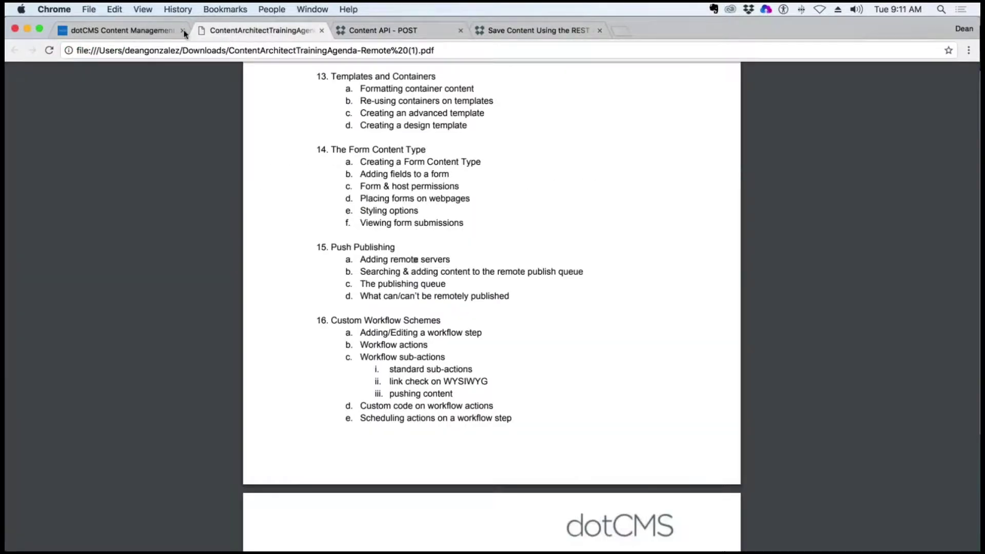
{"action": "left_click", "coordinate": [145, 32]}
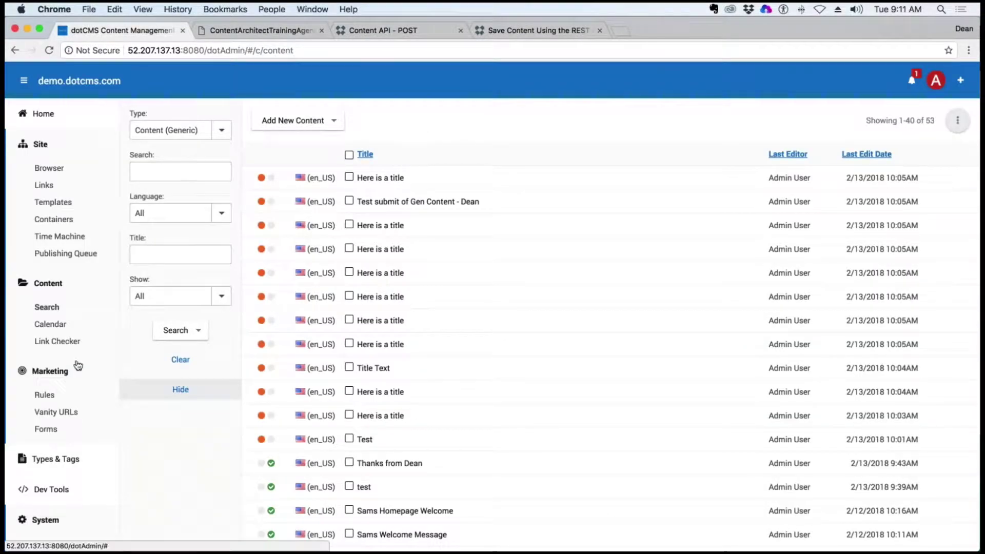
{"action": "scroll", "coordinate": [76, 427], "scroll_direction": "down", "scroll_amount": 1}
{"action": "scroll", "coordinate": [76, 427], "scroll_direction": "down", "scroll_amount": 3}
{"action": "left_click", "coordinate": [51, 211]}
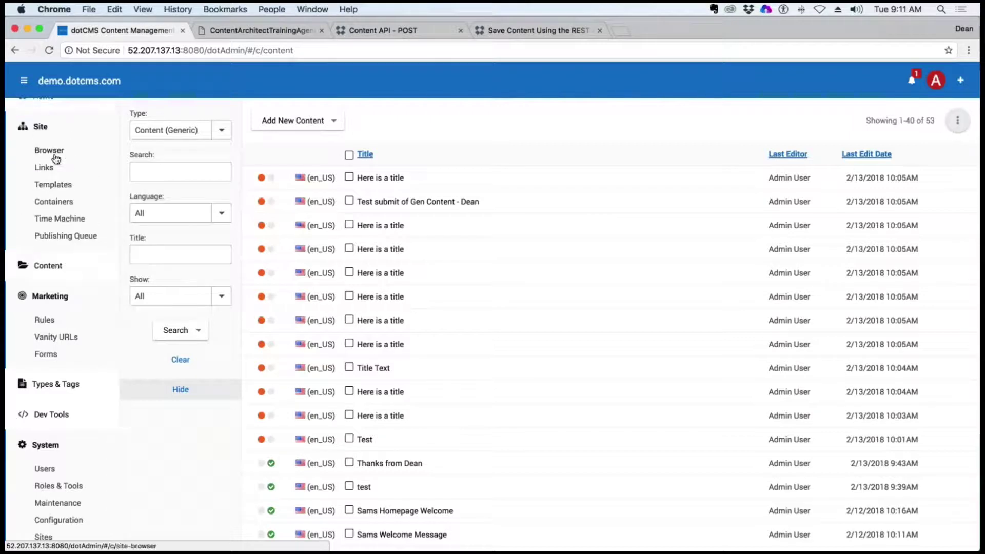
{"action": "left_click", "coordinate": [40, 134]}
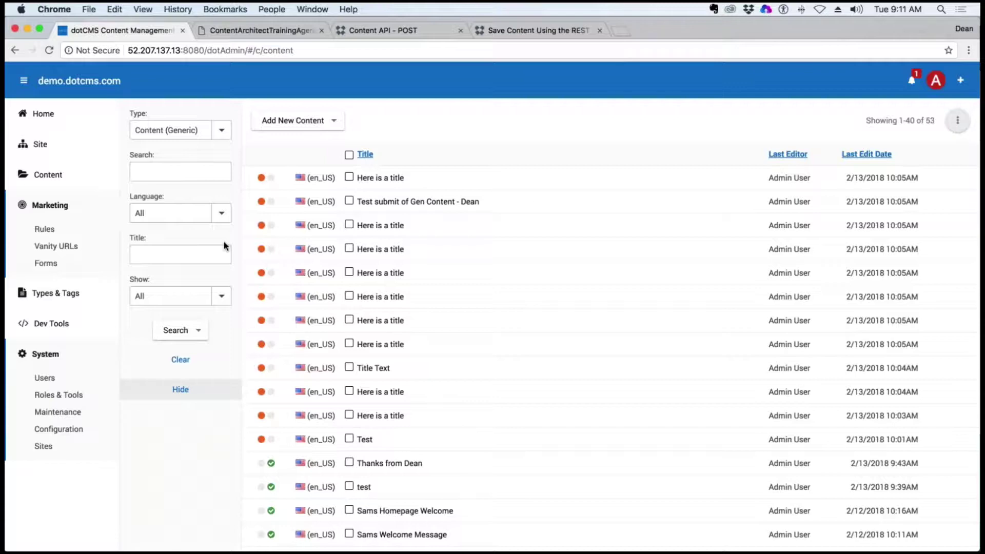
{"action": "left_click", "coordinate": [198, 50]}
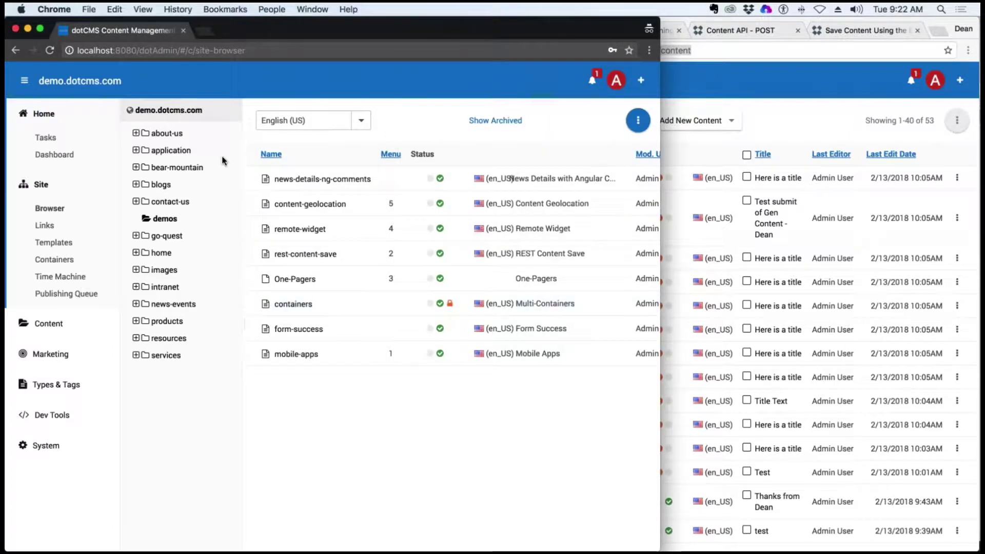
Bring the localhost dotCMS window forward, widen it, and open System > Configuration
{"action": "left_click", "coordinate": [769, 101]}
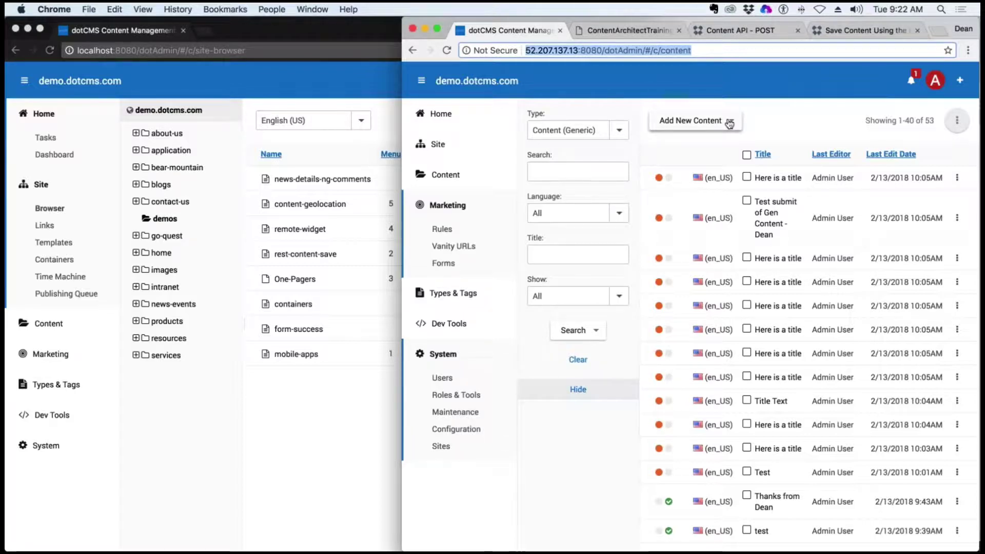
{"action": "key", "text": "super+grave"}
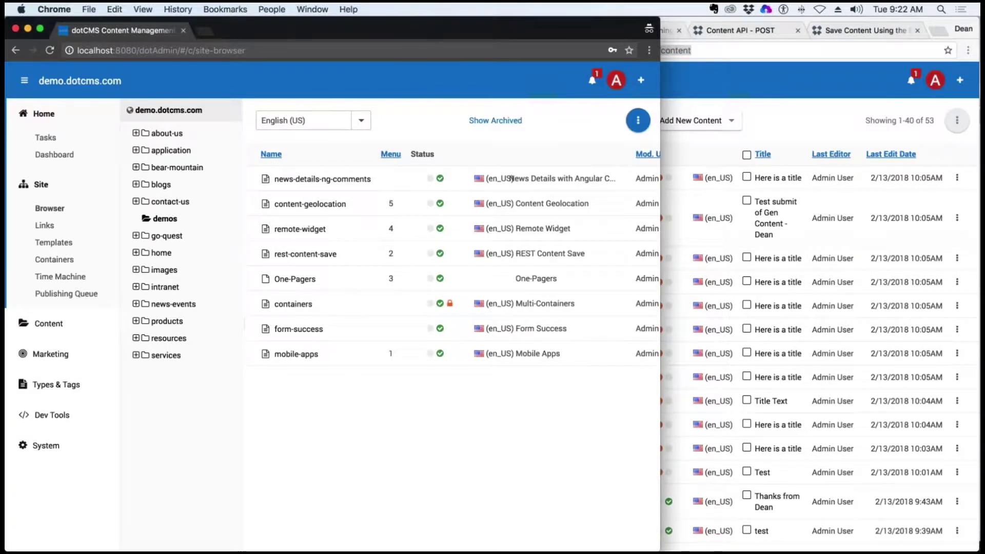
{"action": "left_click_drag", "start_coordinate": [660, 448], "coordinate": [518, 407]}
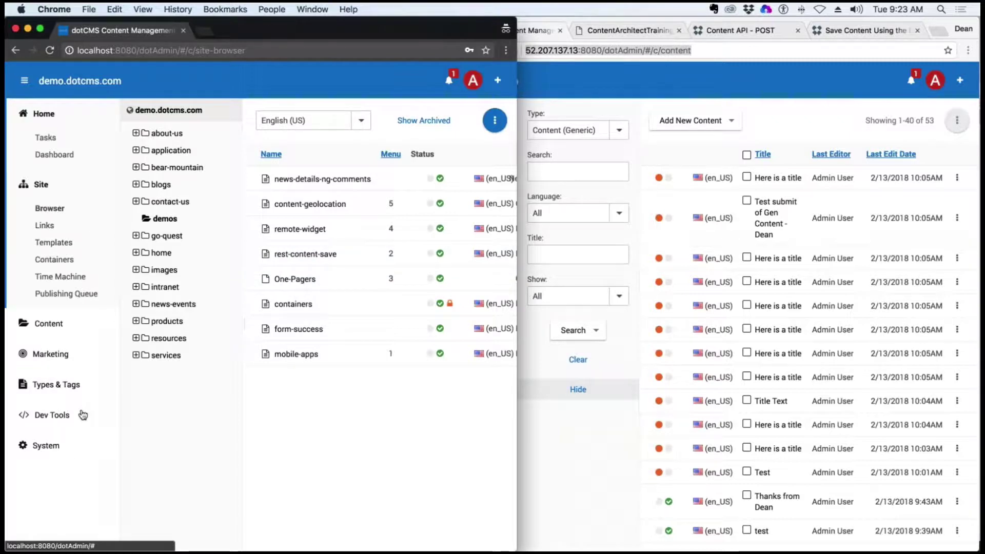
{"action": "left_click", "coordinate": [46, 445]}
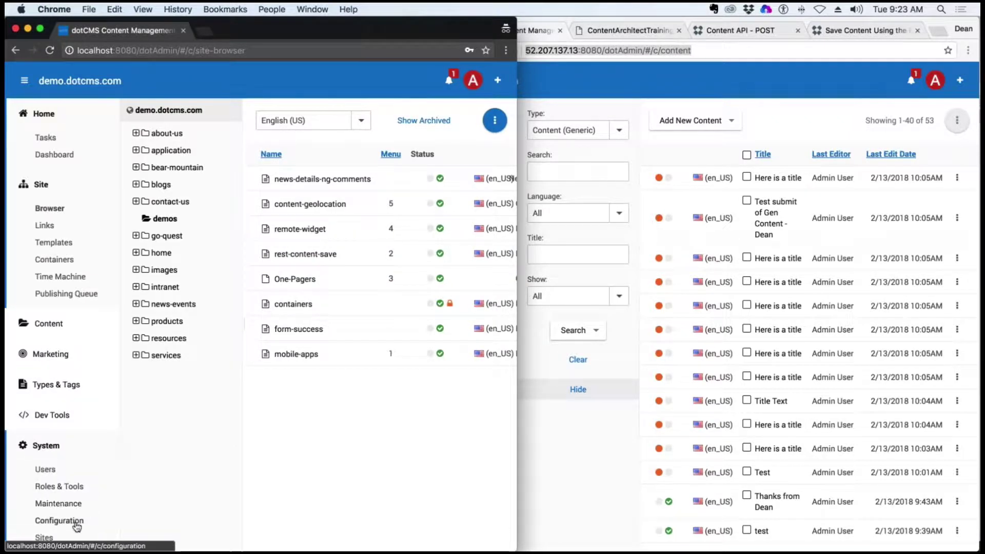
{"action": "left_click", "coordinate": [76, 521]}
Show the Publishing Environments settings on both the remote and local instances
{"action": "key", "text": "super+grave"}
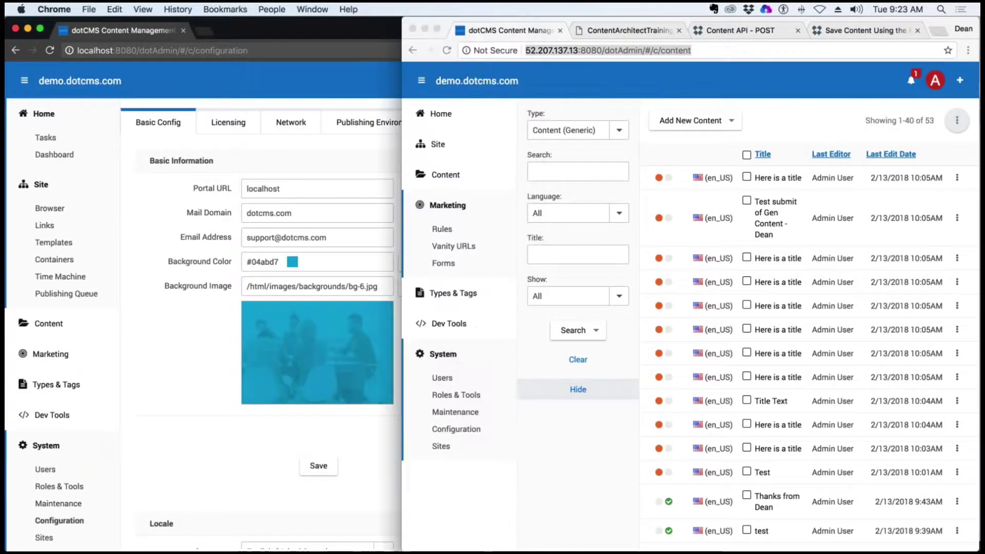
{"action": "left_click", "coordinate": [456, 429]}
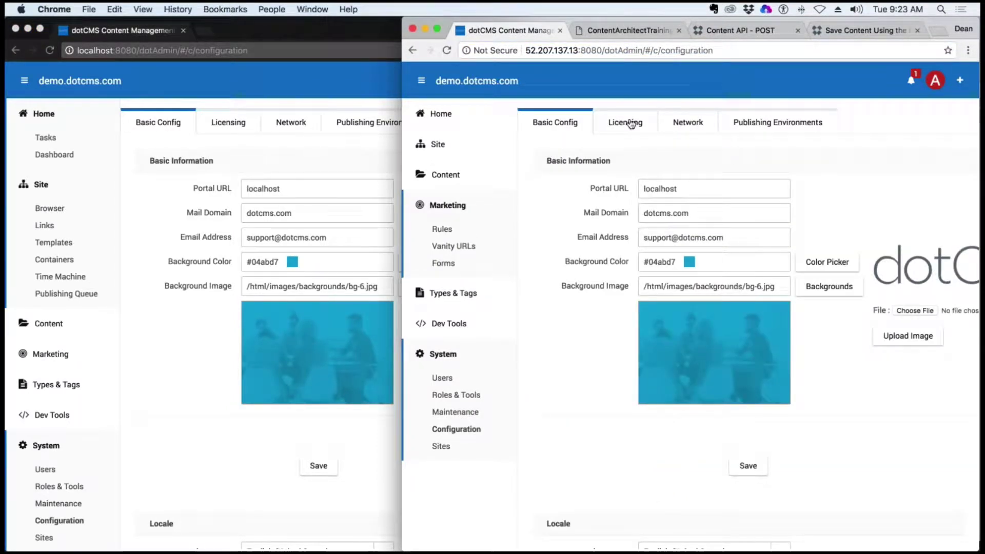
{"action": "left_click", "coordinate": [774, 133]}
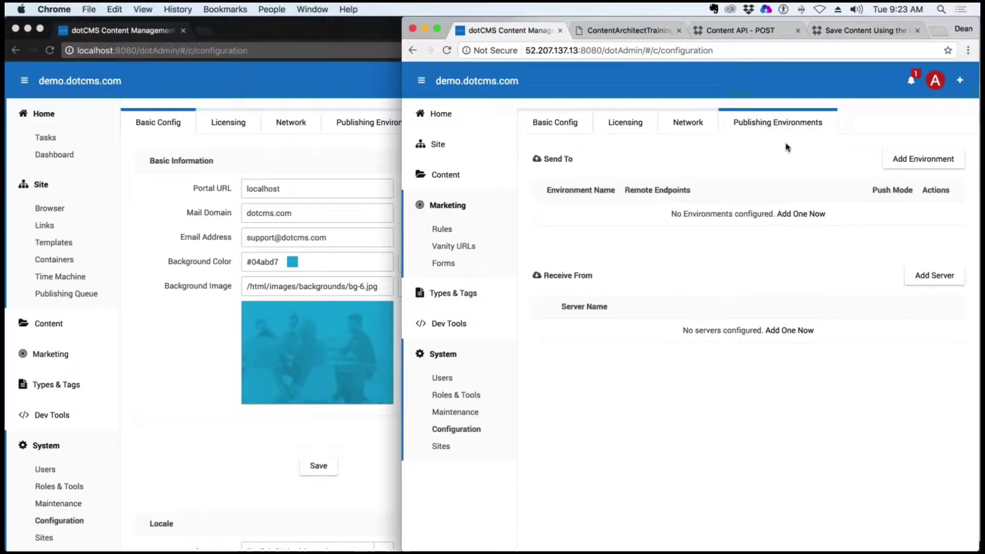
{"action": "key", "text": "super+grave"}
{"action": "left_click", "coordinate": [426, 123]}
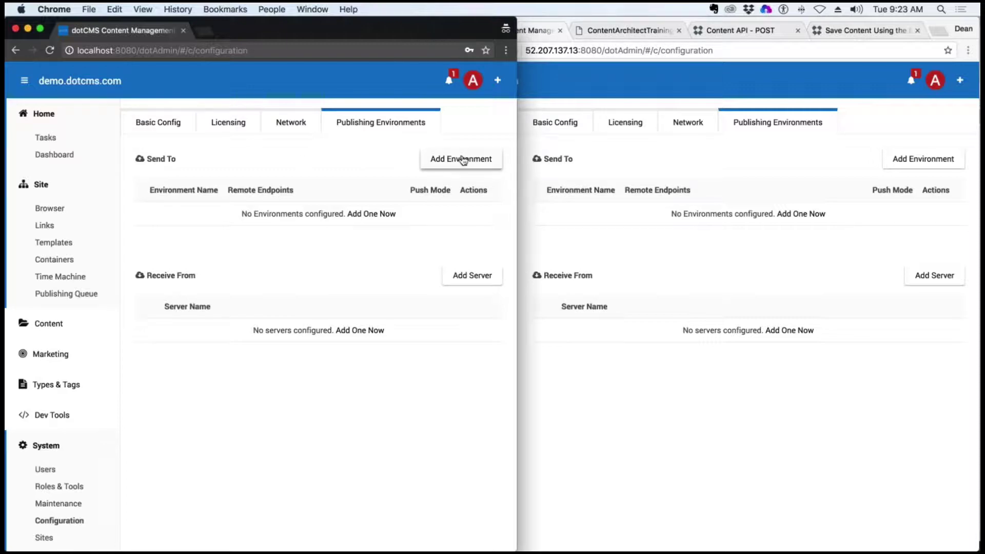
Copy the remote server's IP address and start adding a local publishing environment
{"action": "left_click", "coordinate": [658, 88]}
{"action": "left_click", "coordinate": [579, 50]}
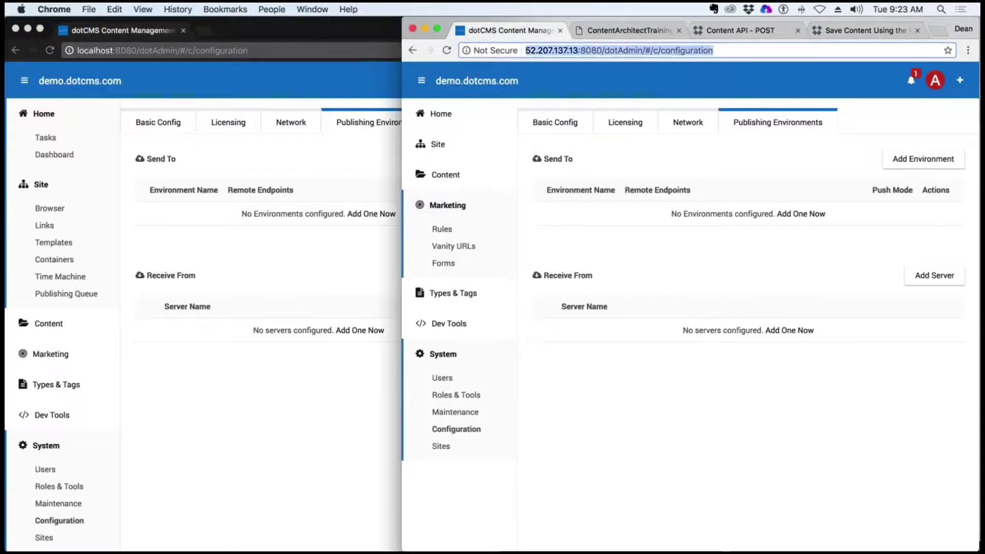
{"action": "left_click", "coordinate": [578, 50]}
{"action": "left_click_drag", "start_coordinate": [579, 51], "coordinate": [527, 53]}
{"action": "key", "text": "super+c"}
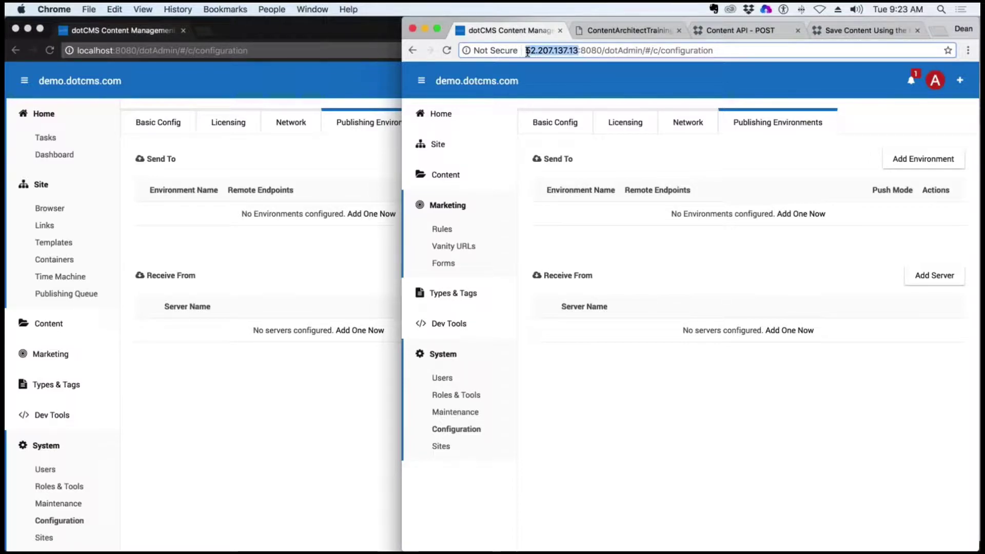
{"action": "left_click", "coordinate": [327, 200]}
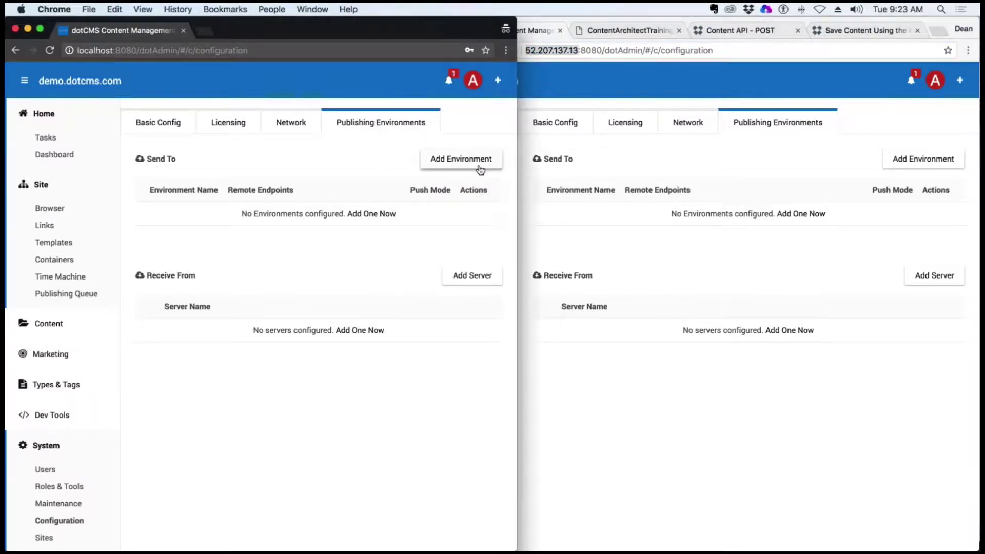
{"action": "left_click", "coordinate": [447, 159]}
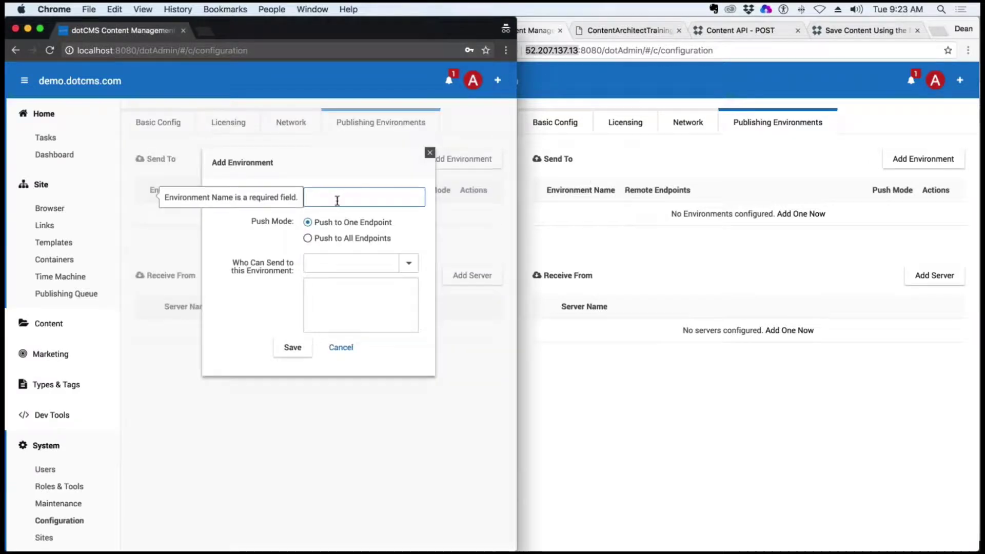
Name the environment 'Emanage Amazon', keep Push to One Endpoint, allow Admin User to send, and save
{"action": "type", "text": "Ema"}
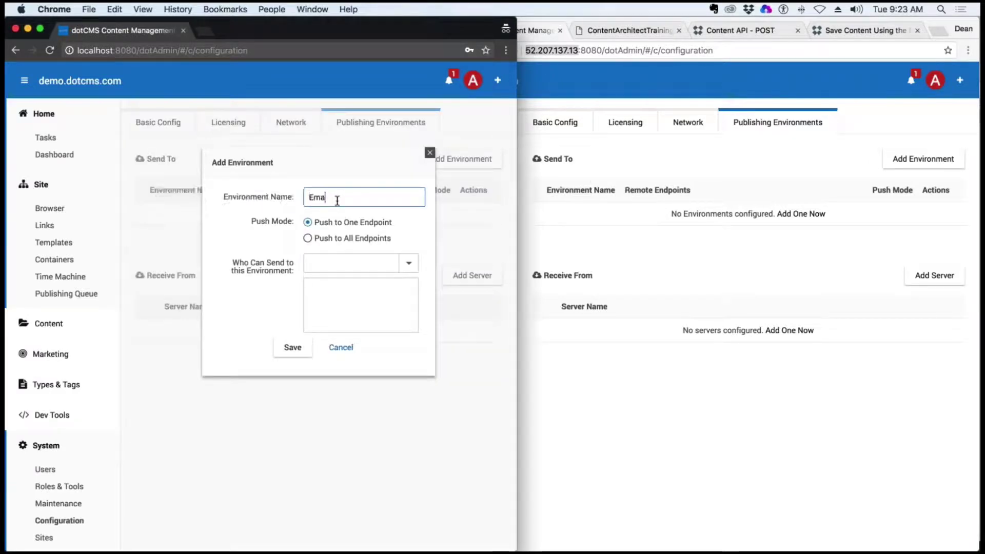
{"action": "type", "text": "nage Amazon"}
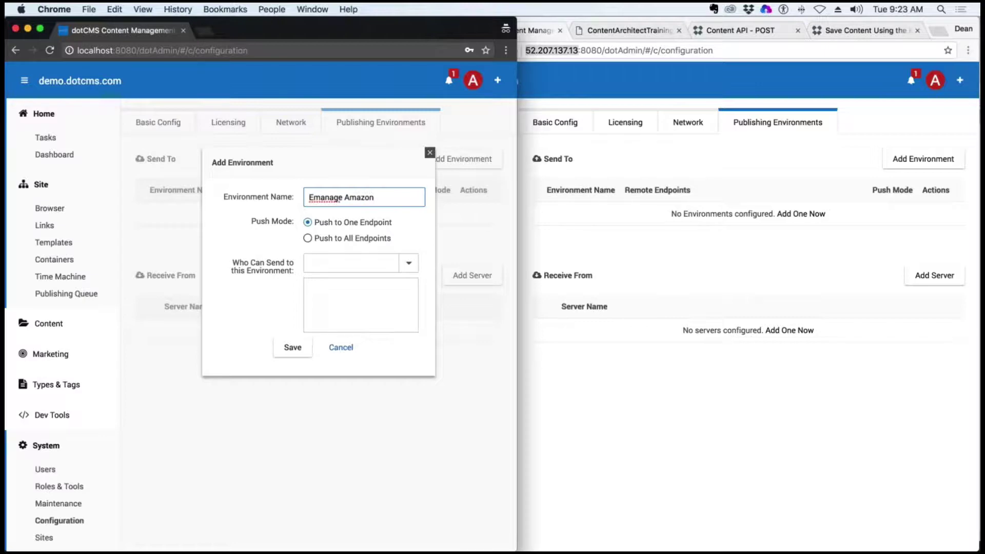
{"action": "left_click", "coordinate": [367, 227]}
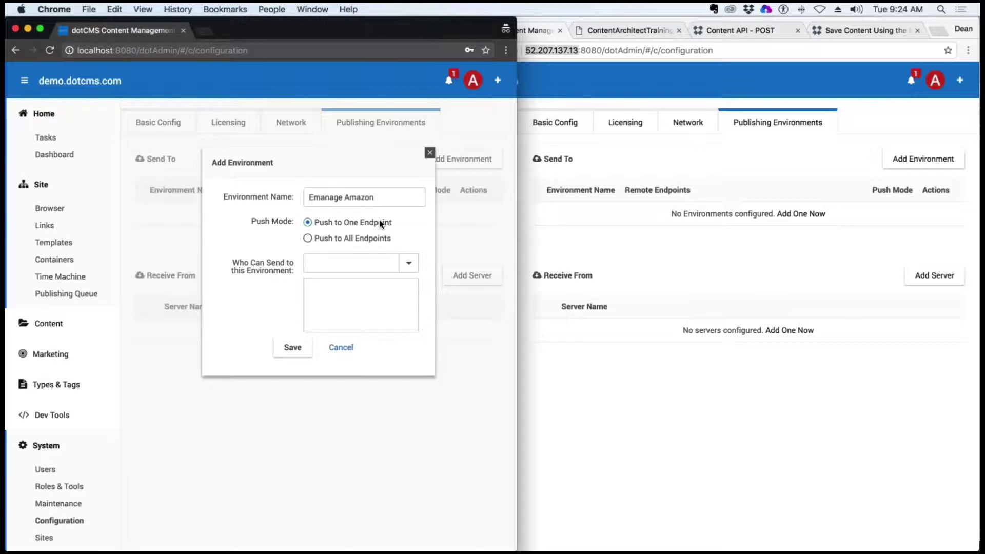
{"action": "left_click", "coordinate": [308, 239]}
{"action": "left_click", "coordinate": [308, 222]}
{"action": "left_click_drag", "start_coordinate": [391, 239], "coordinate": [373, 240]}
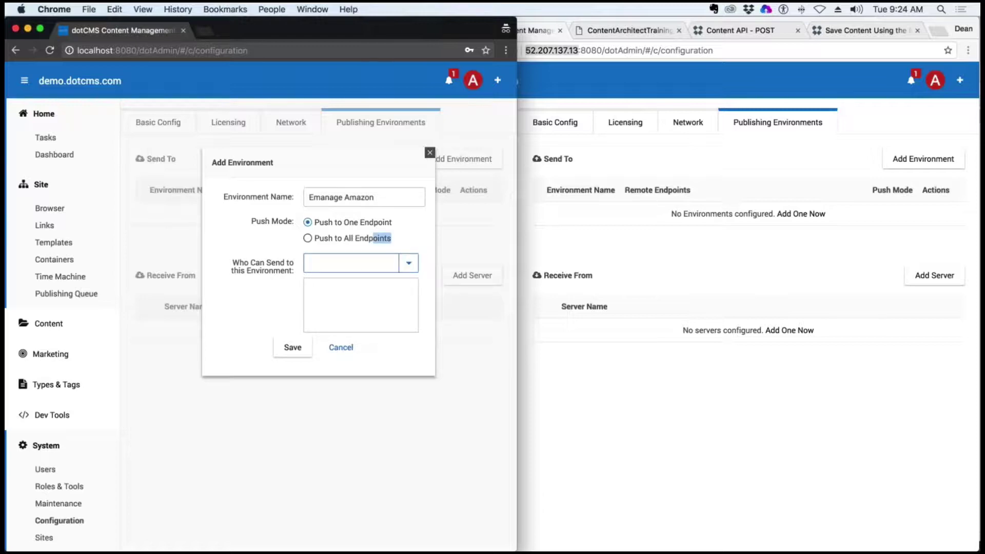
{"action": "left_click", "coordinate": [409, 266]}
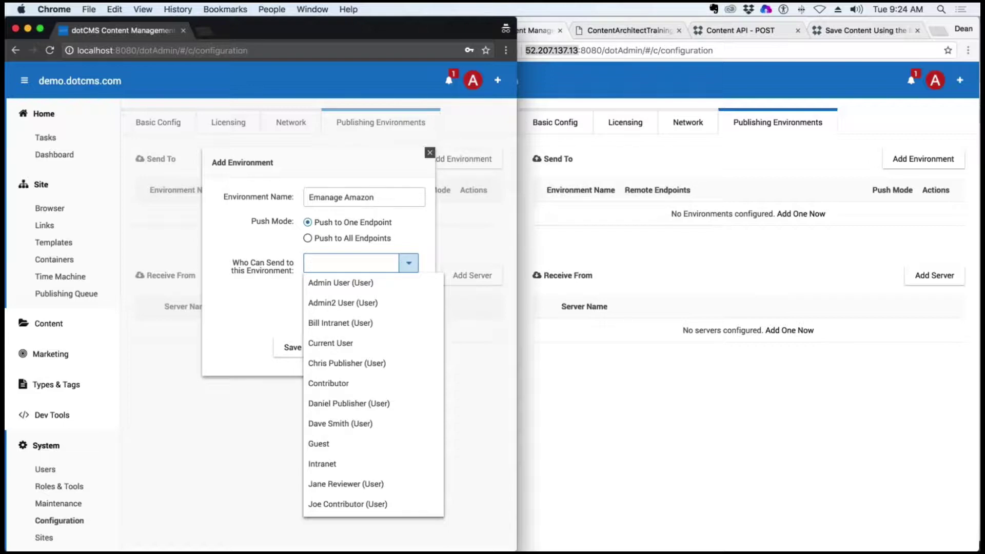
{"action": "left_click", "coordinate": [347, 289]}
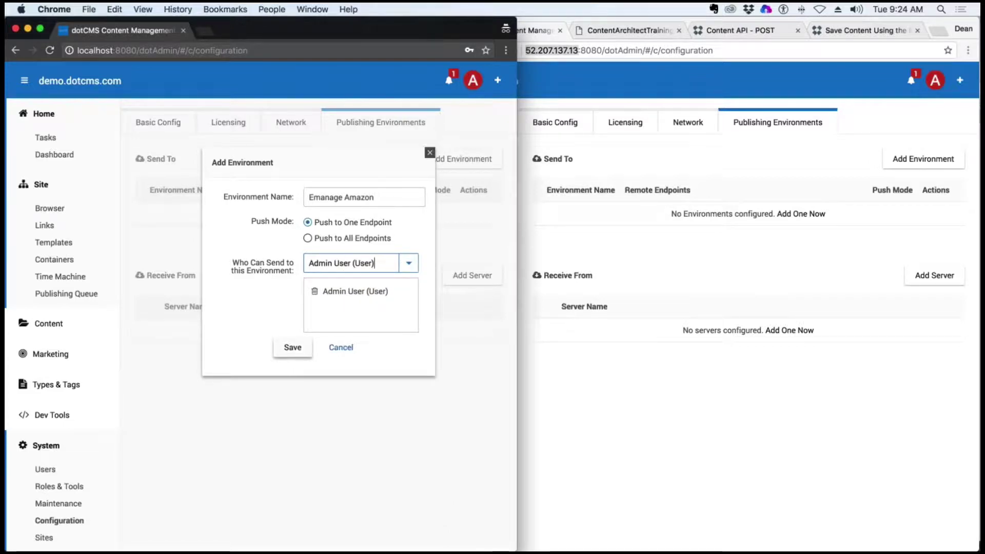
{"action": "left_click", "coordinate": [292, 348]}
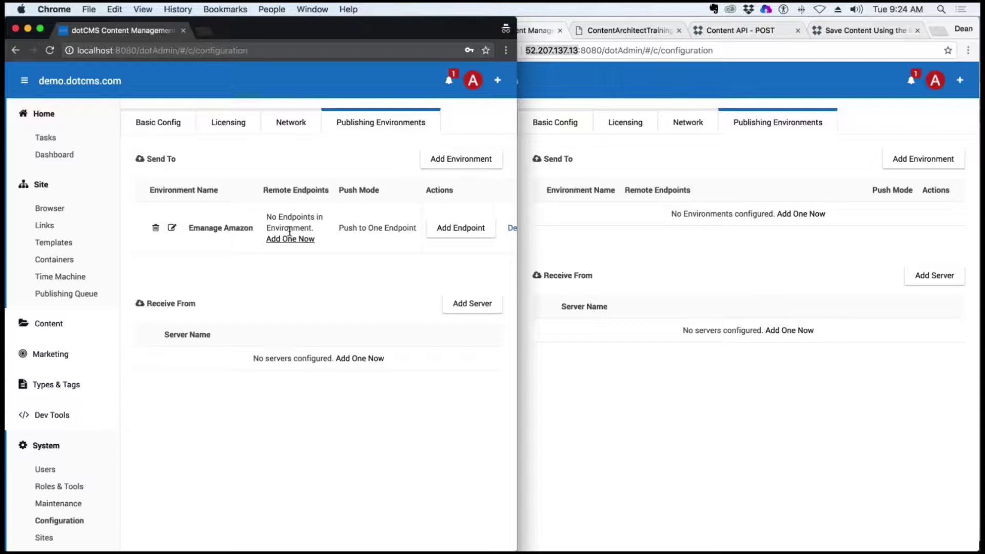
Start a Dynamic dotCMS HTTP endpoint for Emanage Amazon, pasting the remote IP as its name
{"action": "left_click_drag", "start_coordinate": [511, 367], "coordinate": [688, 354]}
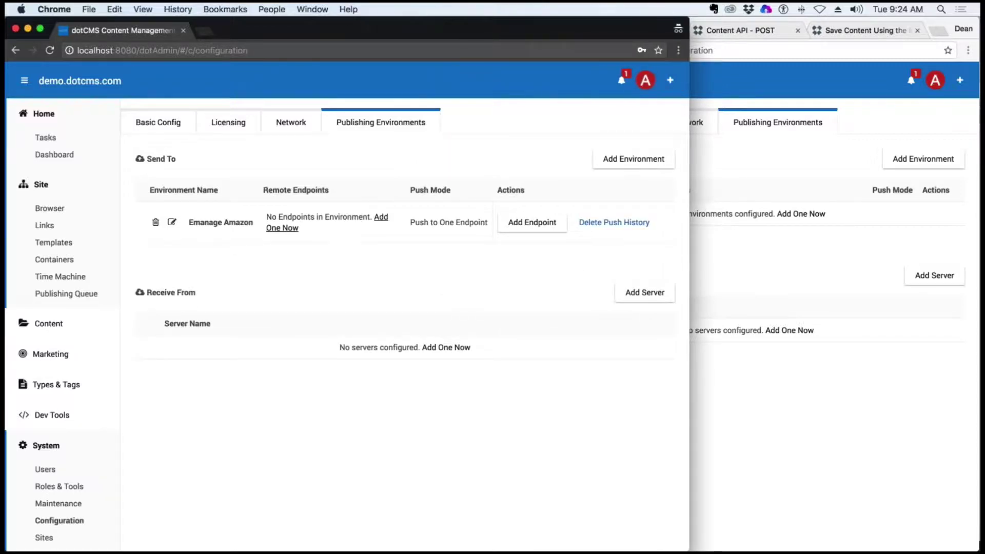
{"action": "left_click", "coordinate": [373, 215]}
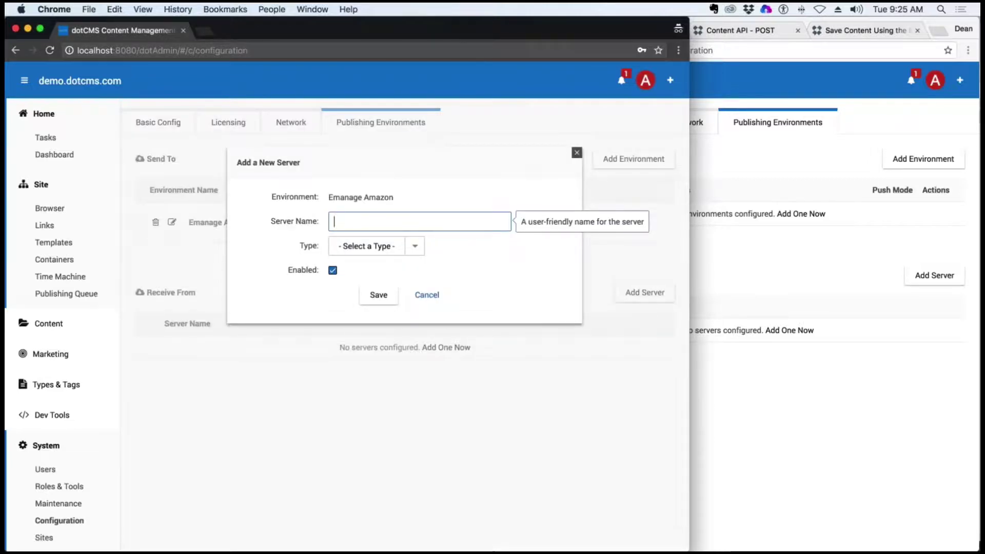
{"action": "left_click", "coordinate": [500, 312]}
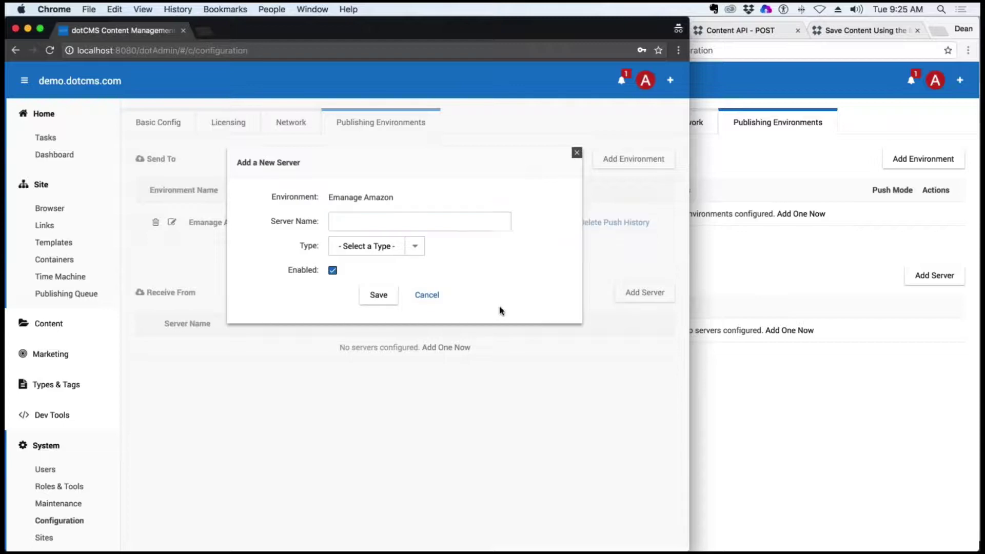
{"action": "left_click", "coordinate": [409, 246]}
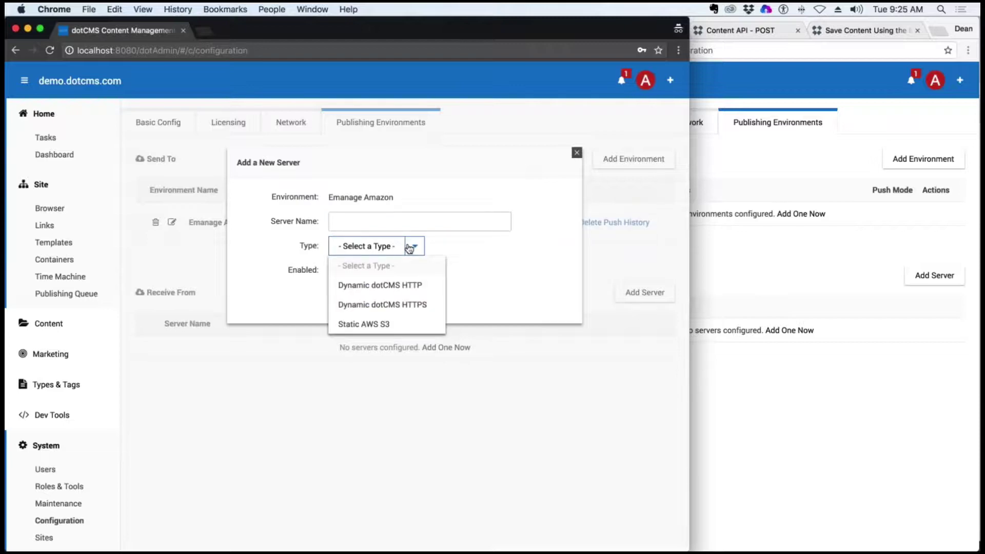
{"action": "left_click", "coordinate": [406, 287]}
{"action": "key", "text": "super+v"}
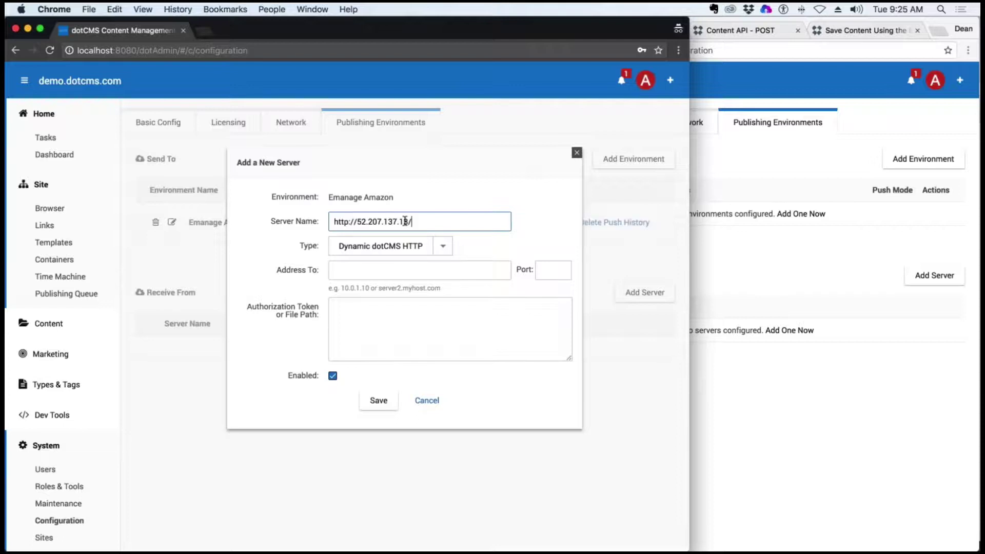
{"action": "left_click_drag", "start_coordinate": [359, 221], "coordinate": [263, 216]}
{"action": "key", "text": "BackSpace"}
{"action": "left_click", "coordinate": [408, 222]}
{"action": "key", "text": "BackSpace"}
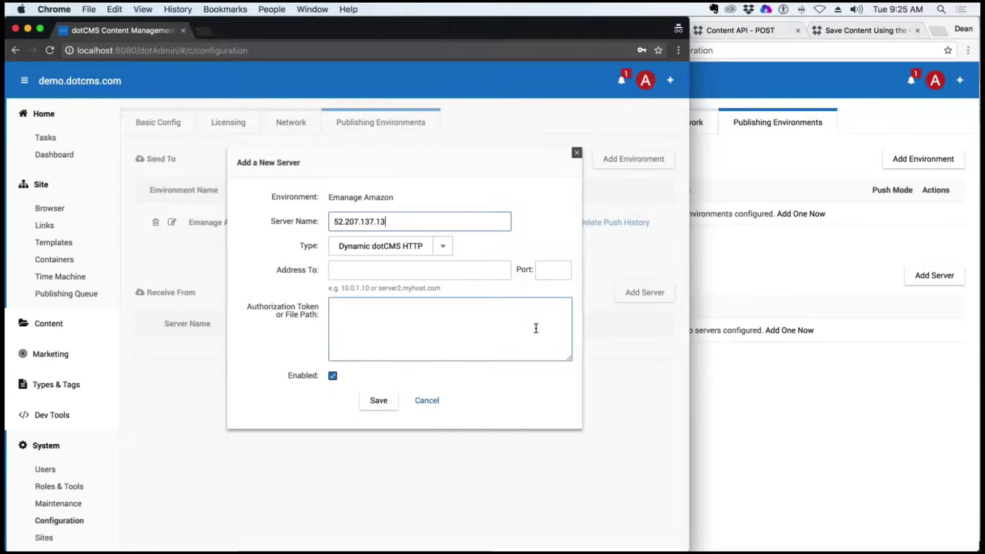
Set port 8080, name it 'Emanage Training Server', enter the authorization token, and save
{"action": "left_click", "coordinate": [552, 271]}
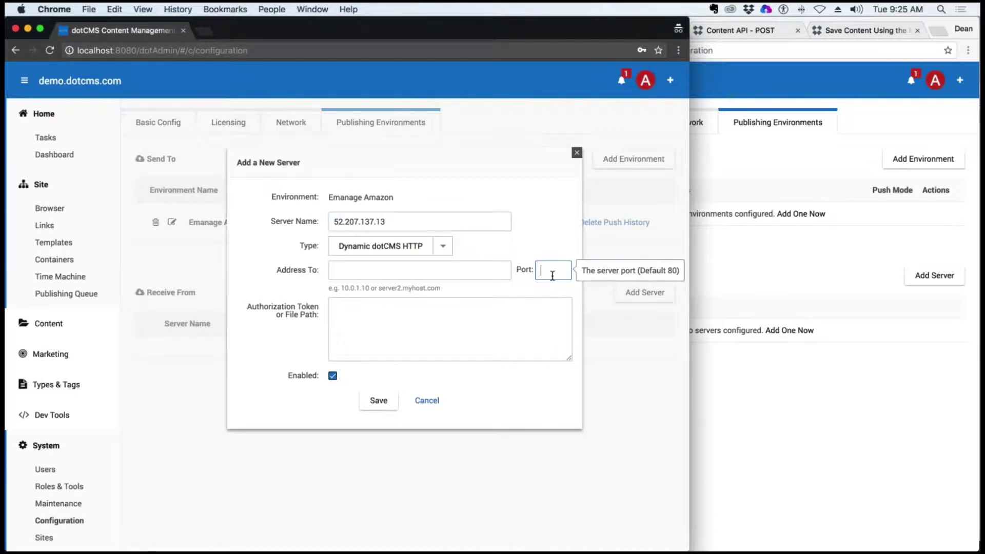
{"action": "type", "text": "8080"}
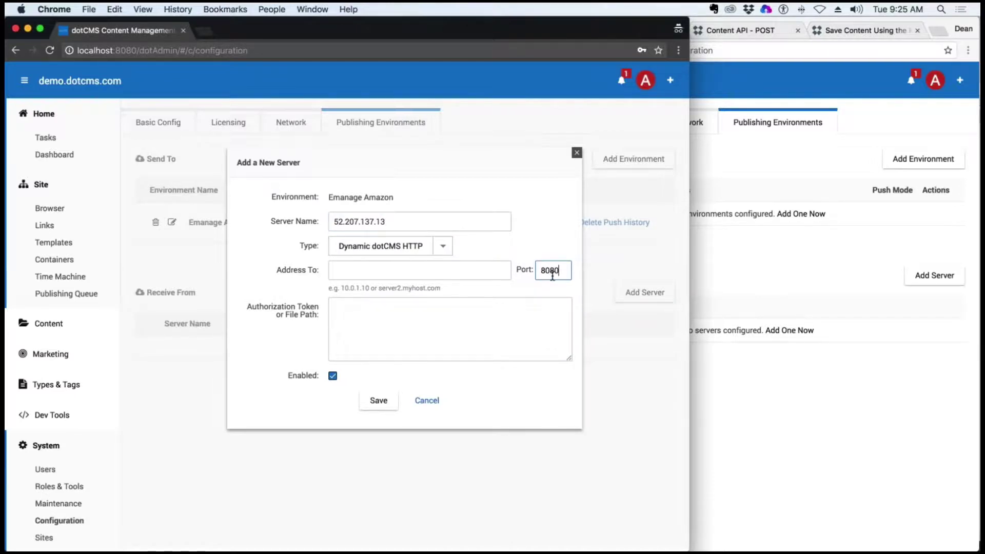
{"action": "left_click", "coordinate": [414, 272]}
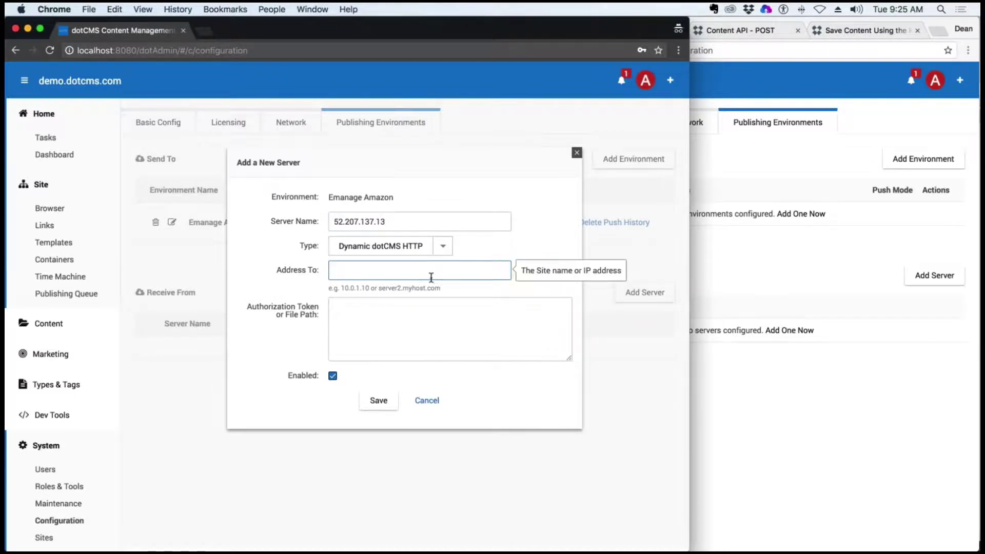
{"action": "left_click_drag", "start_coordinate": [387, 221], "coordinate": [240, 222]}
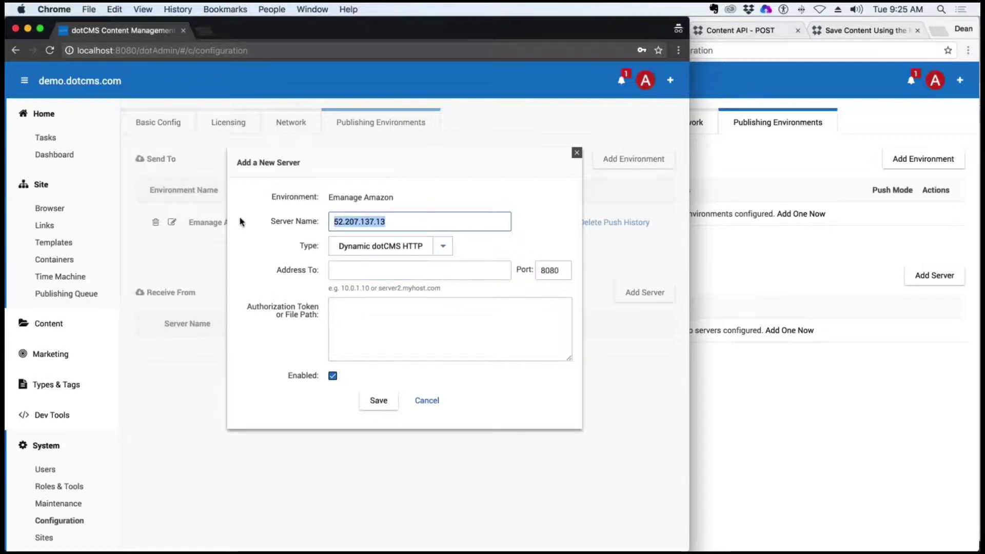
{"action": "key", "text": "cmd+x"}
{"action": "left_click", "coordinate": [359, 270]}
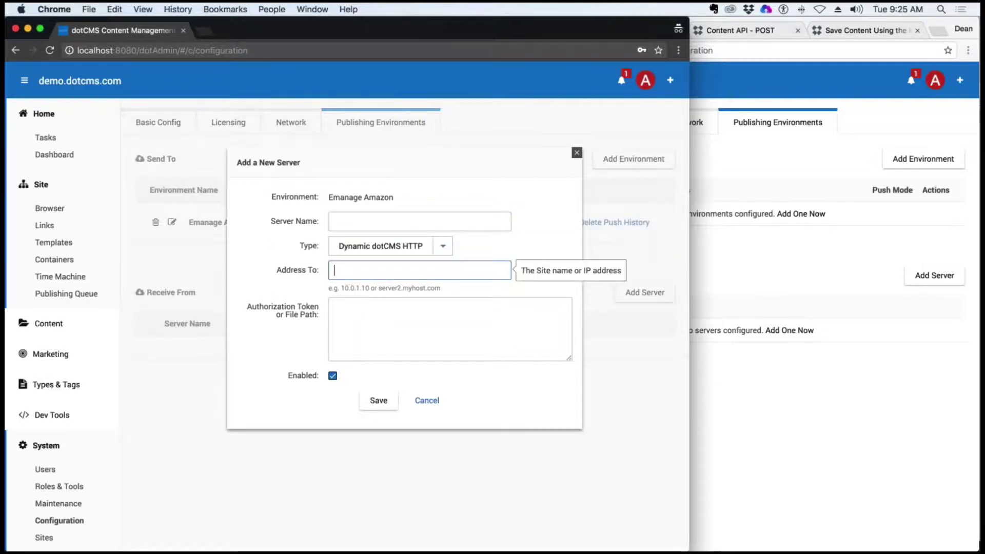
{"action": "left_click", "coordinate": [372, 224]}
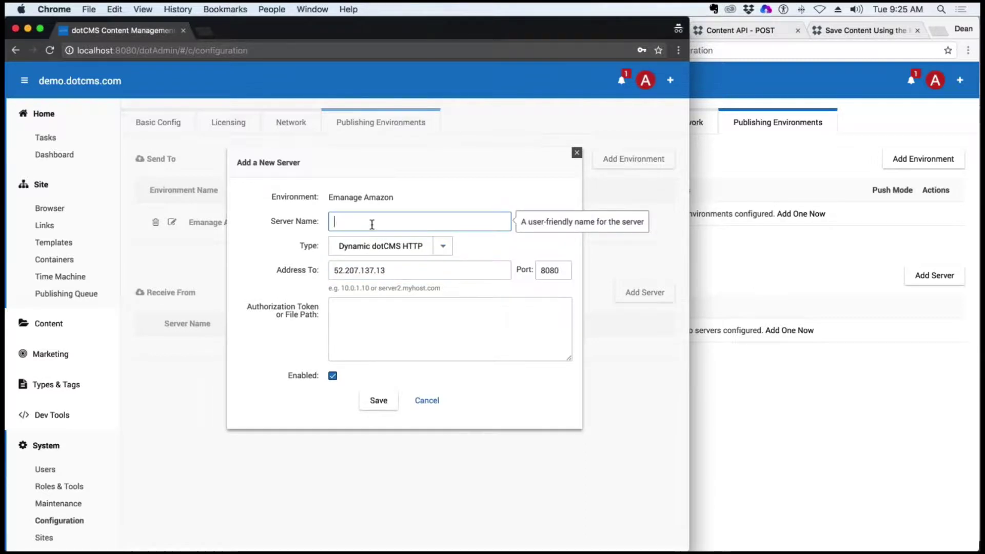
{"action": "type", "text": "Emanage Training SEr"}
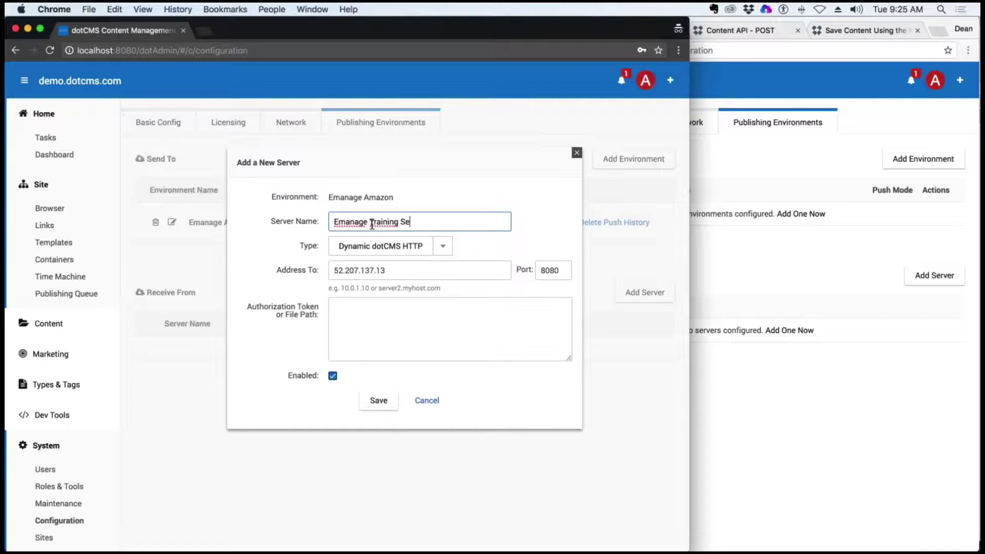
{"action": "left_click", "coordinate": [411, 338]}
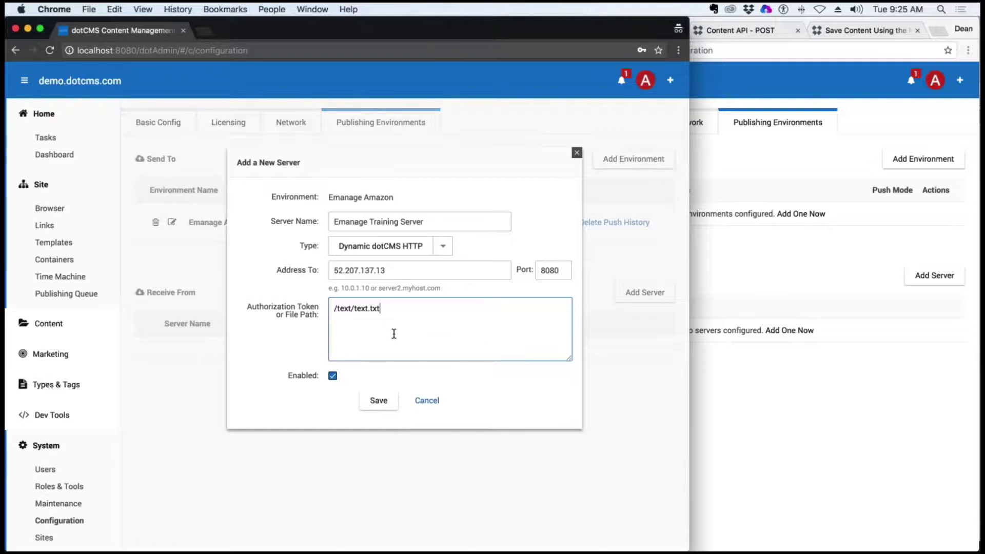
{"action": "key", "text": "super+a"}
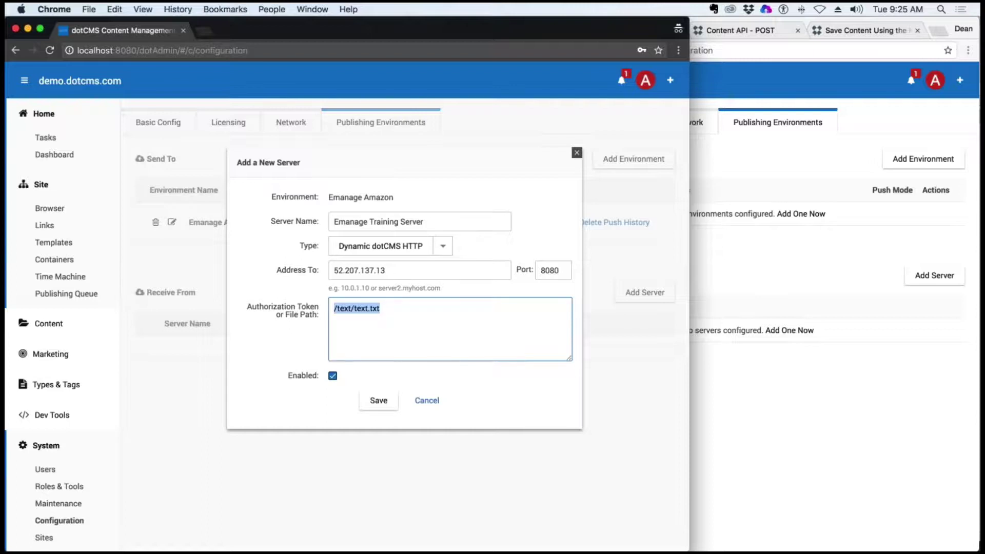
{"action": "type", "text": "12345"}
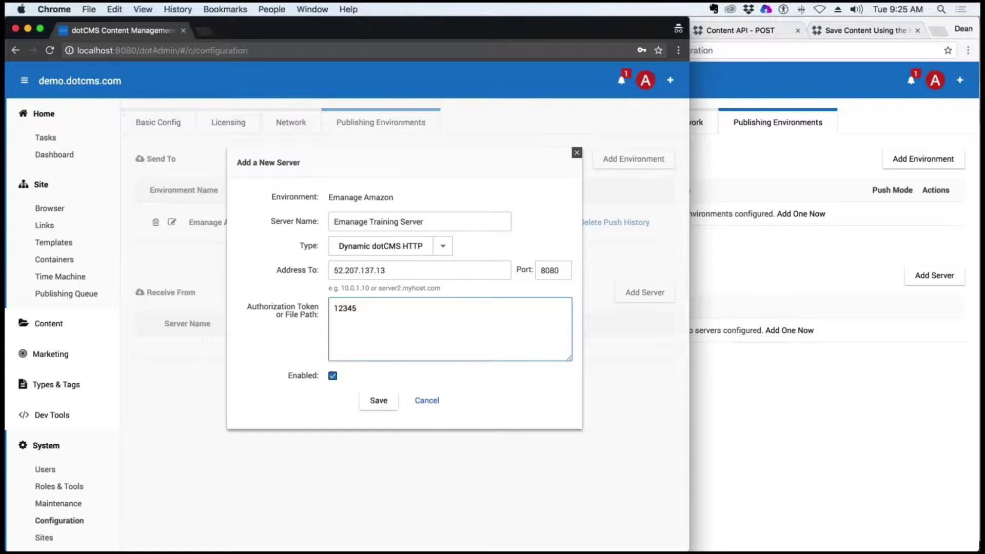
{"action": "left_click", "coordinate": [379, 400]}
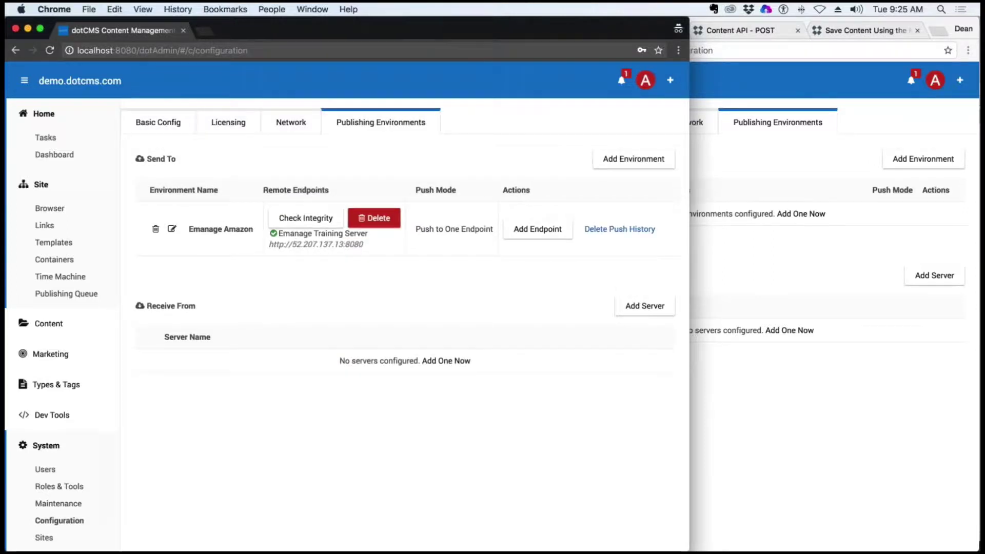
Open the remote instance's Add Server form under Receive From, then a new private browser tab
{"action": "left_click", "coordinate": [899, 152]}
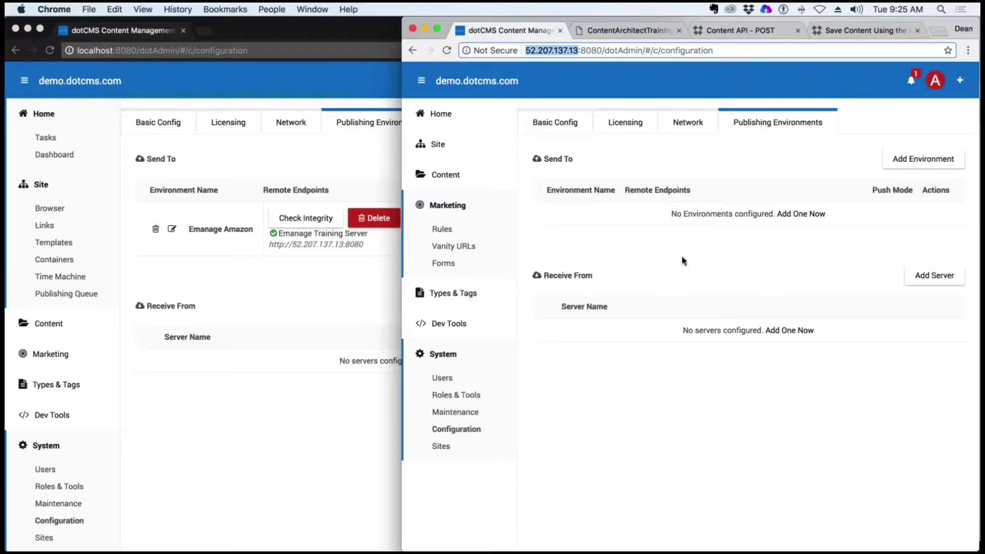
{"action": "left_click", "coordinate": [934, 275]}
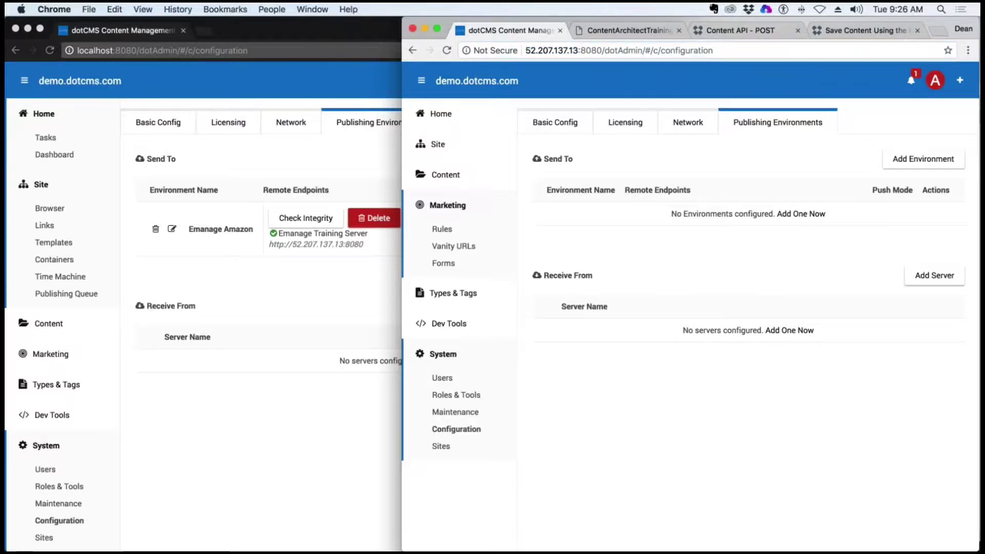
{"action": "left_click", "coordinate": [310, 32]}
{"action": "key", "text": "super+t"}
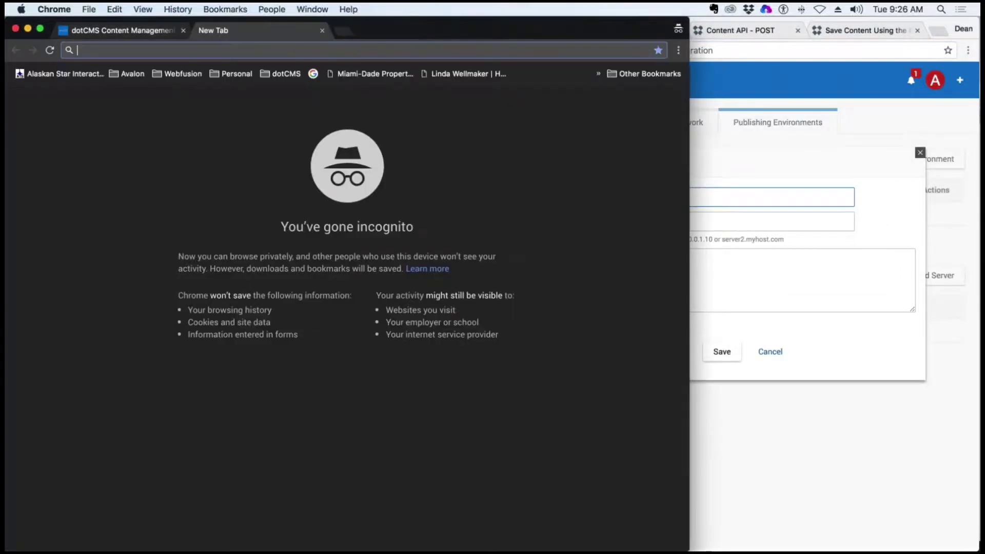
Search Google for 'what is my ip' in English and copy the public IP address
{"action": "type", "text": "what "}
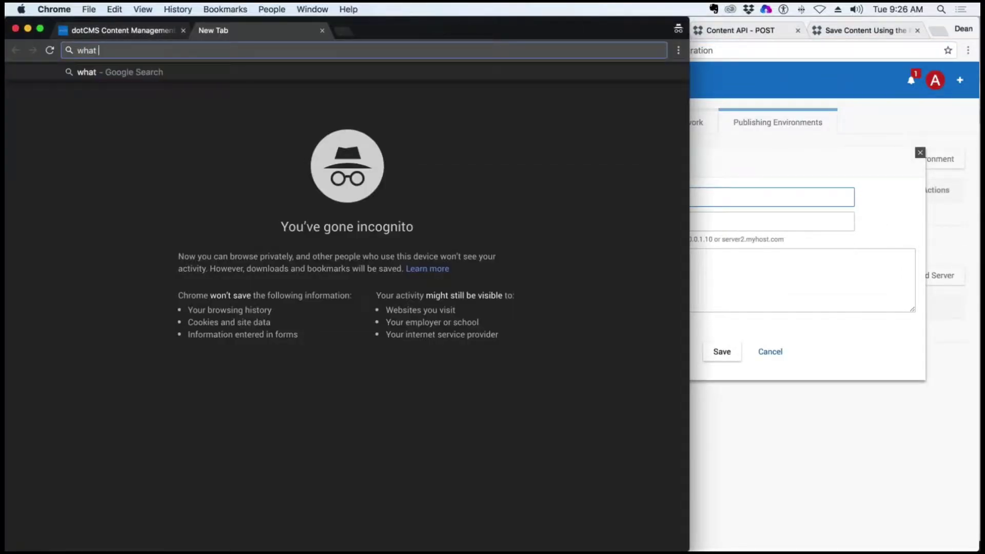
{"action": "type", "text": "is my ip"}
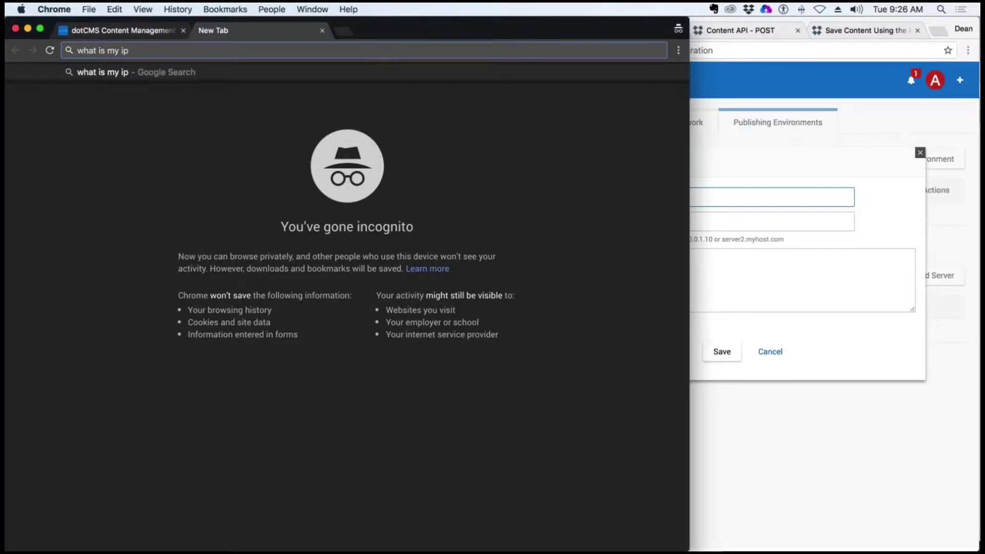
{"action": "key", "text": "Return"}
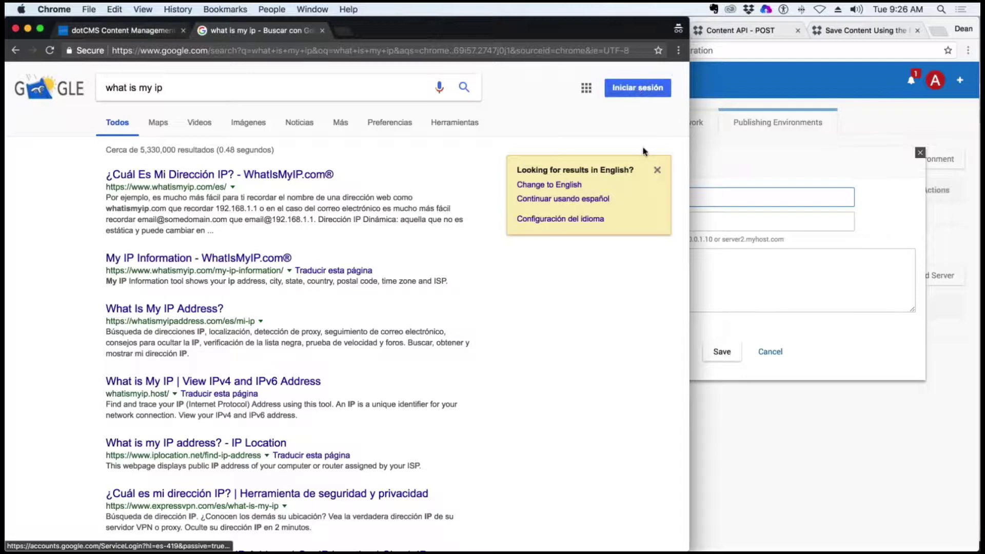
{"action": "left_click", "coordinate": [549, 184]}
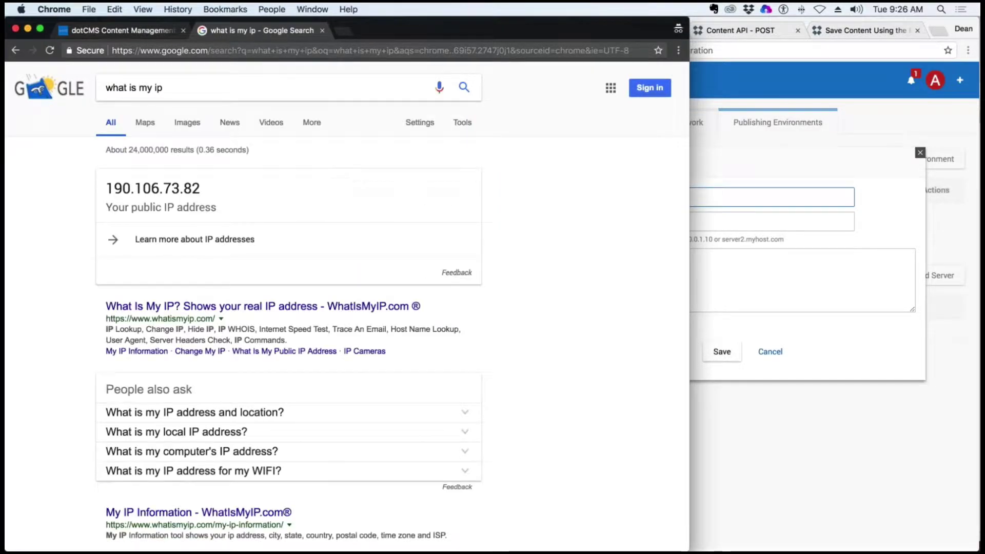
{"action": "left_click_drag", "start_coordinate": [200, 187], "coordinate": [108, 191]}
{"action": "key", "text": "super+c"}
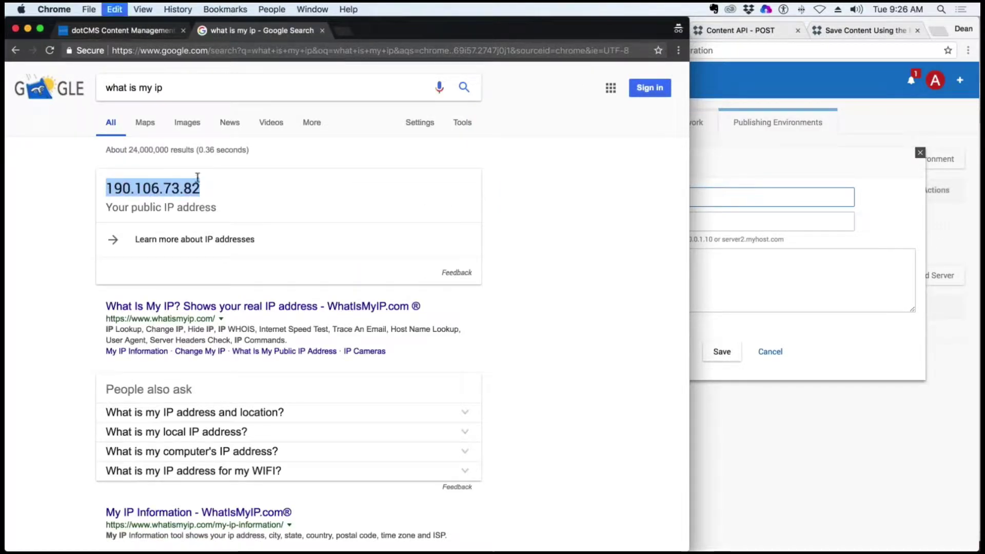
{"action": "key", "text": "super+grave"}
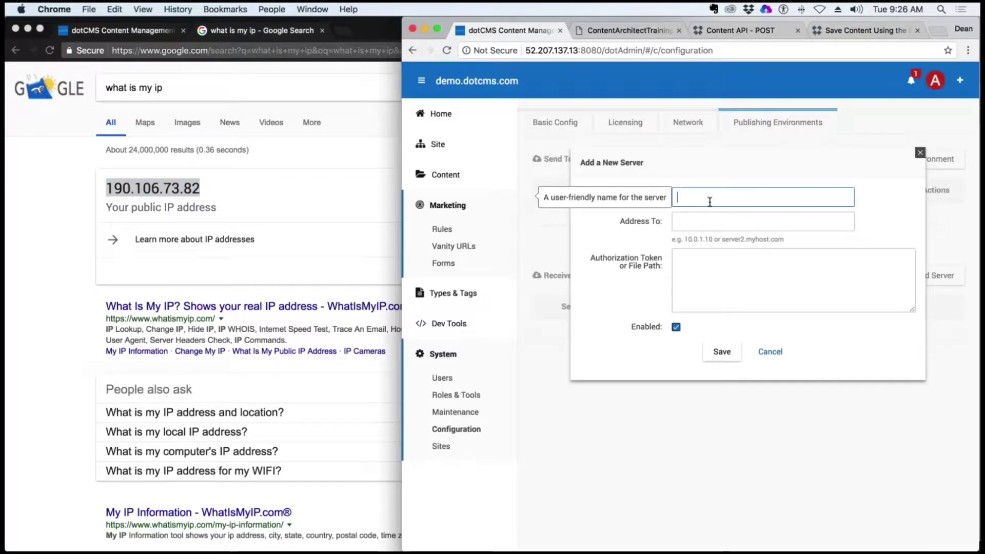
Move the pasted public IP out of Server Name and into the Address To field
{"action": "key", "text": "super+v"}
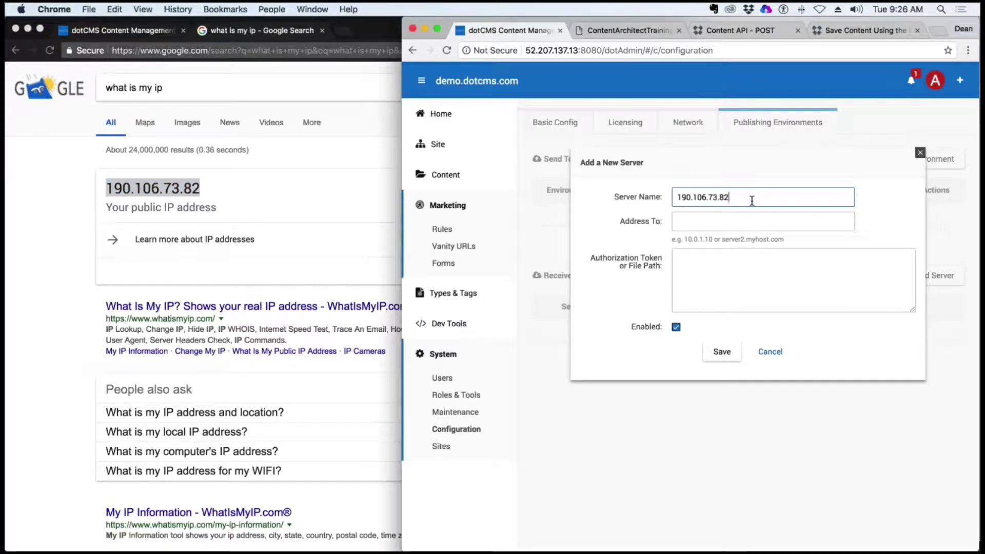
{"action": "left_click_drag", "start_coordinate": [741, 199], "coordinate": [638, 199]}
{"action": "key", "text": "super+x"}
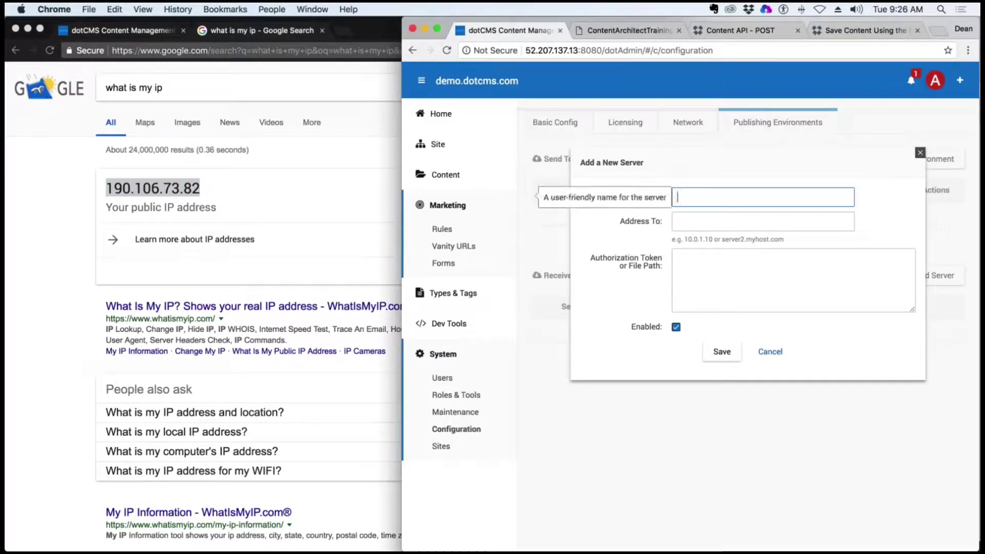
{"action": "left_click", "coordinate": [718, 222]}
{"action": "key", "text": "super+v"}
Enter a server name and authorization token, save the receiving server, and close the IP search tab
{"action": "left_click", "coordinate": [719, 196]}
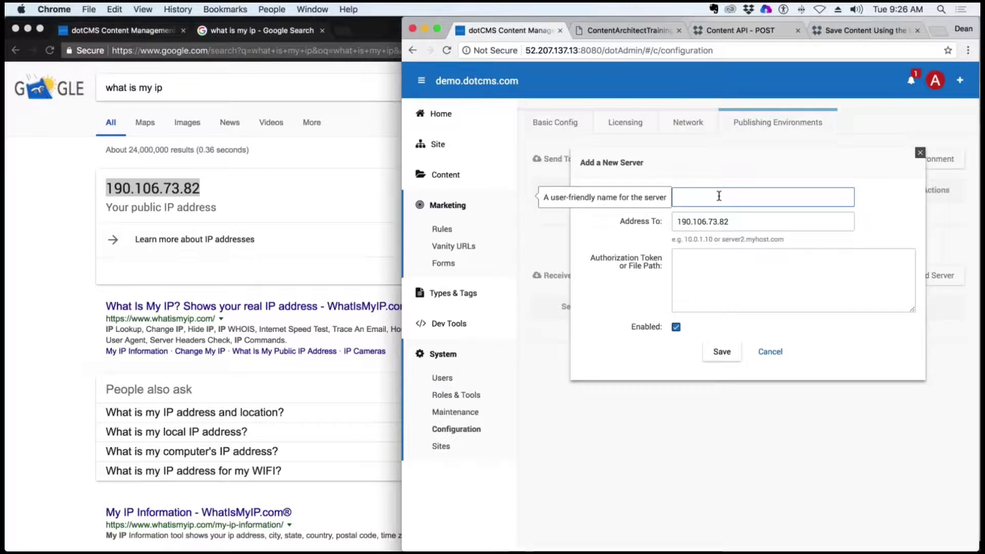
{"action": "type", "text": "Deans"}
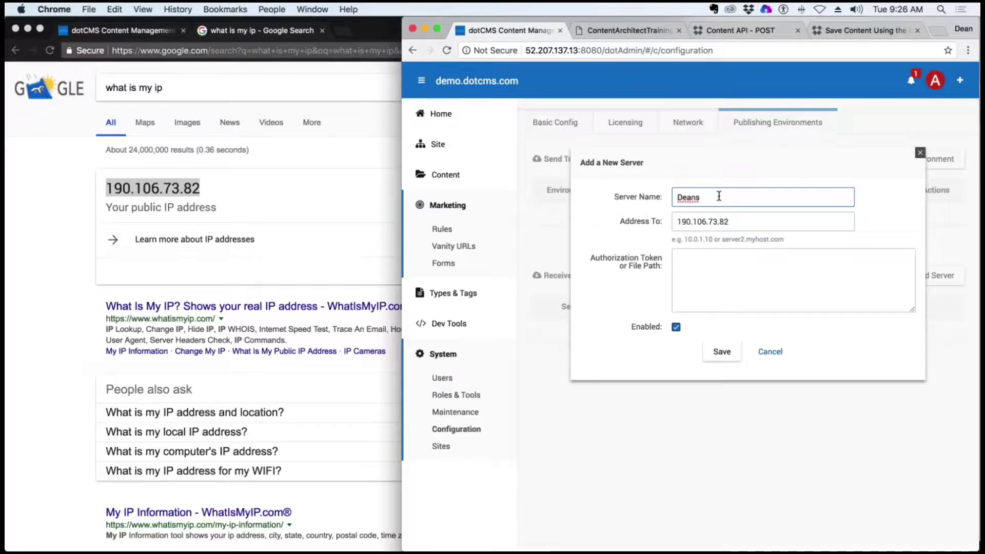
{"action": "type", "text": " Config"}
{"action": "key", "text": "BackSpace"}
{"action": "key", "text": "BackSpace"}
{"action": "key", "text": "BackSpace"}
{"action": "key", "text": "BackSpace"}
{"action": "key", "text": "BackSpace"}
{"action": "left_click", "coordinate": [726, 260]}
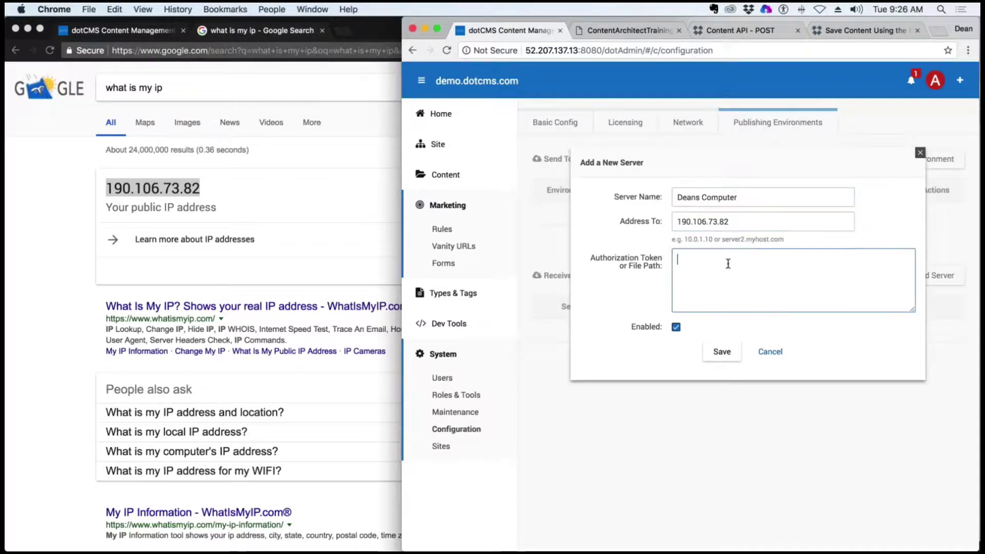
{"action": "type", "text": "12345"}
{"action": "left_click", "coordinate": [721, 352]}
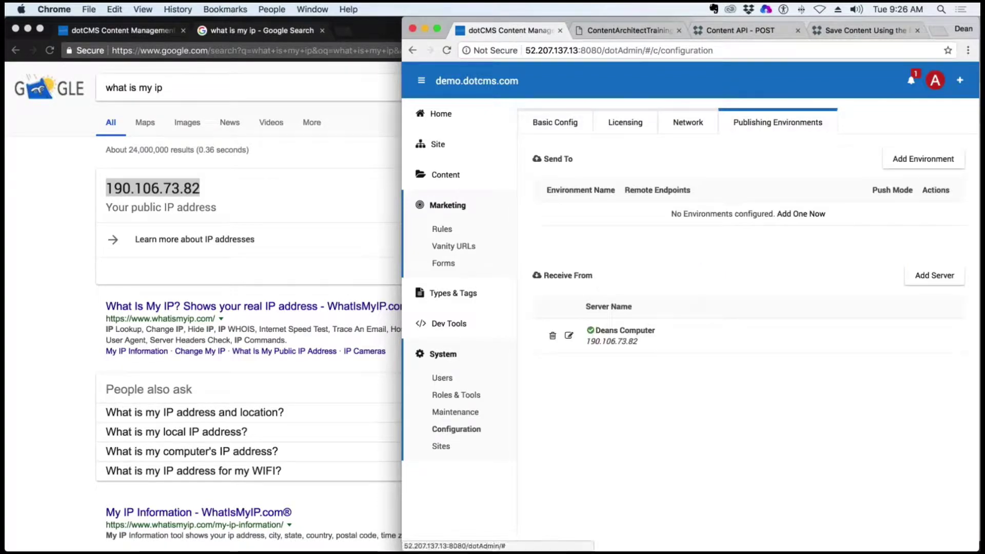
{"action": "left_click", "coordinate": [322, 30]}
{"action": "left_click", "coordinate": [322, 30]}
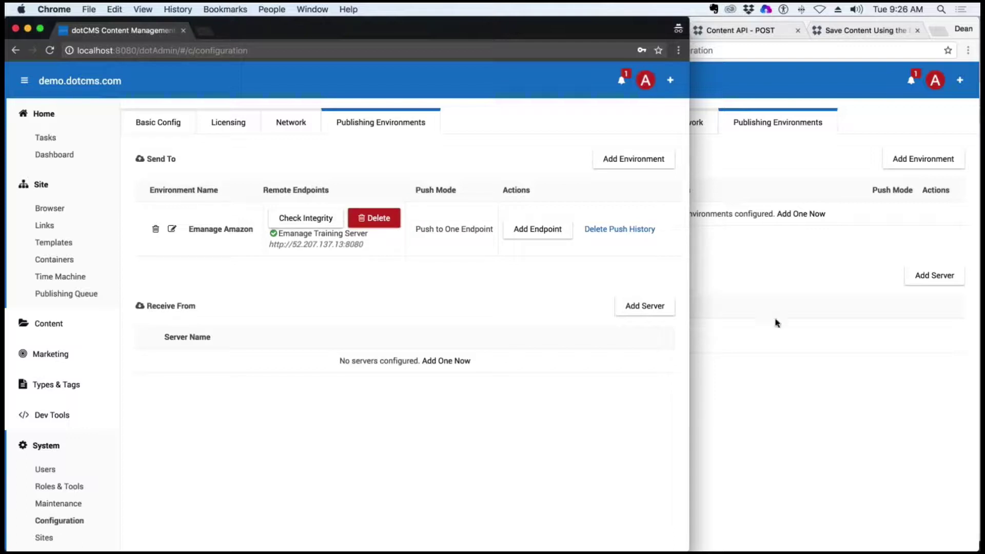
{"action": "left_click_drag", "start_coordinate": [721, 335], "coordinate": [734, 335]}
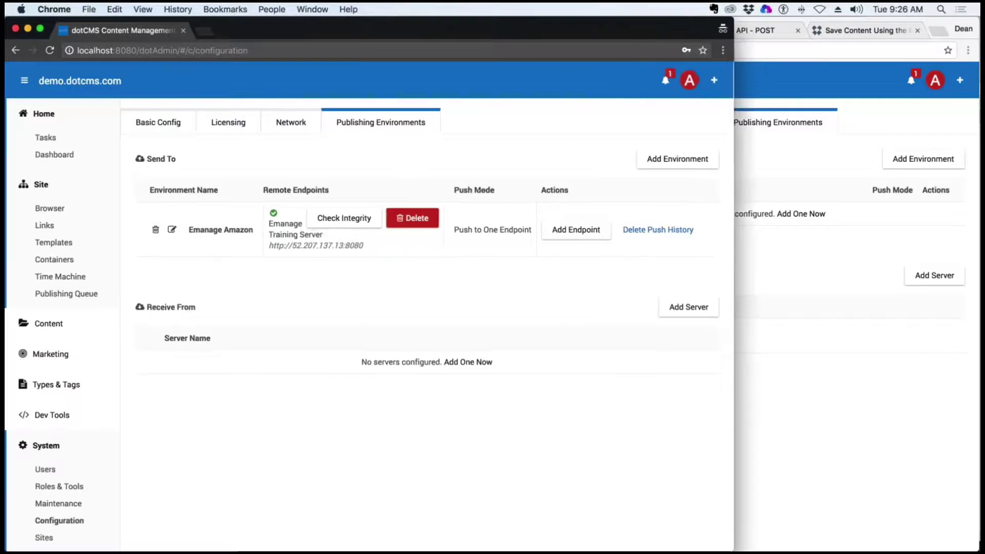
{"action": "left_click", "coordinate": [344, 218]}
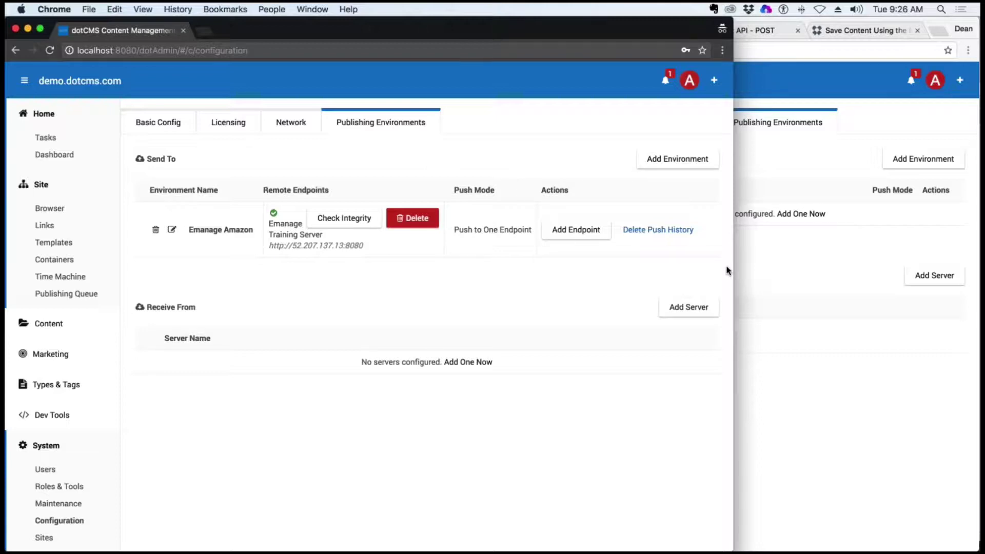
{"action": "left_click_drag", "start_coordinate": [749, 265], "coordinate": [791, 265]}
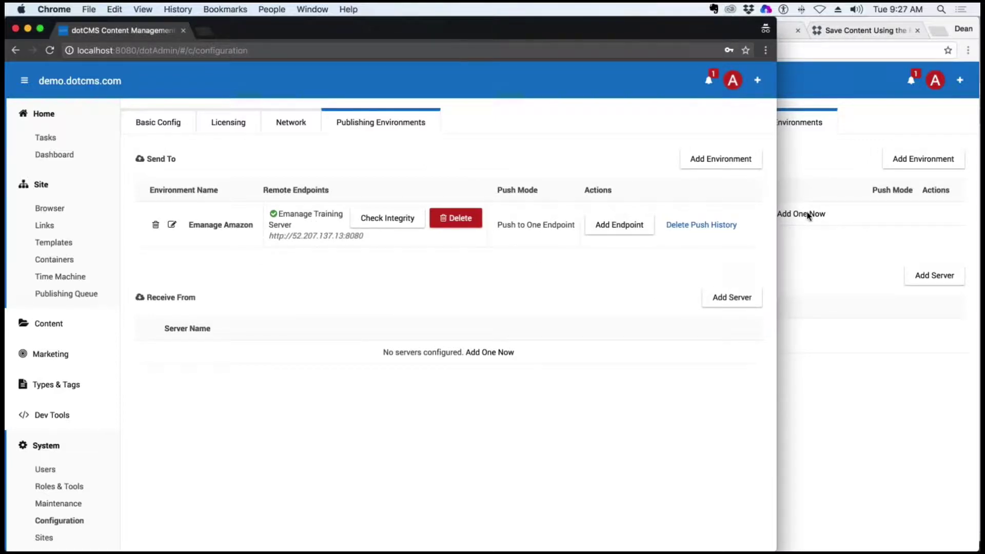
{"action": "left_click", "coordinate": [822, 167]}
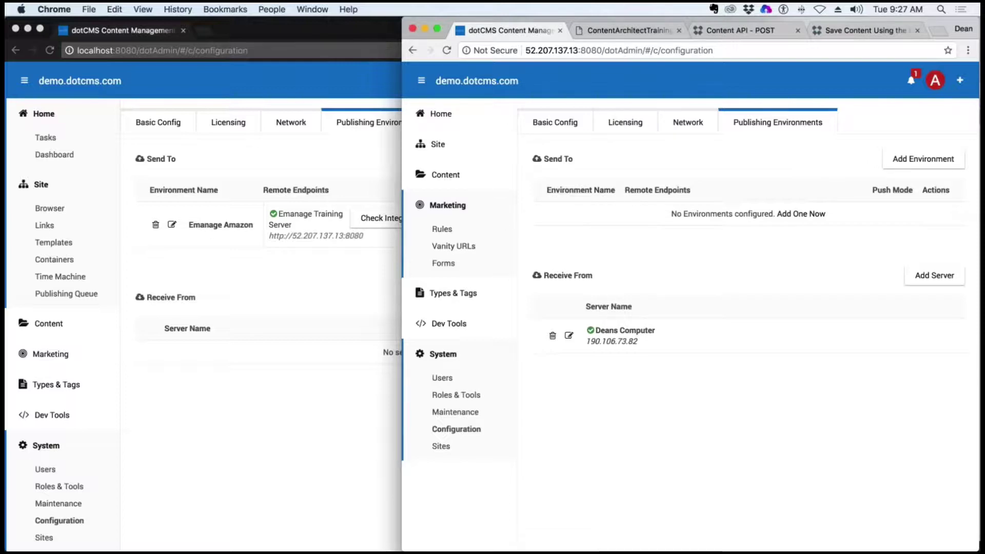
{"action": "left_click", "coordinate": [585, 50]}
{"action": "left_click", "coordinate": [531, 50]}
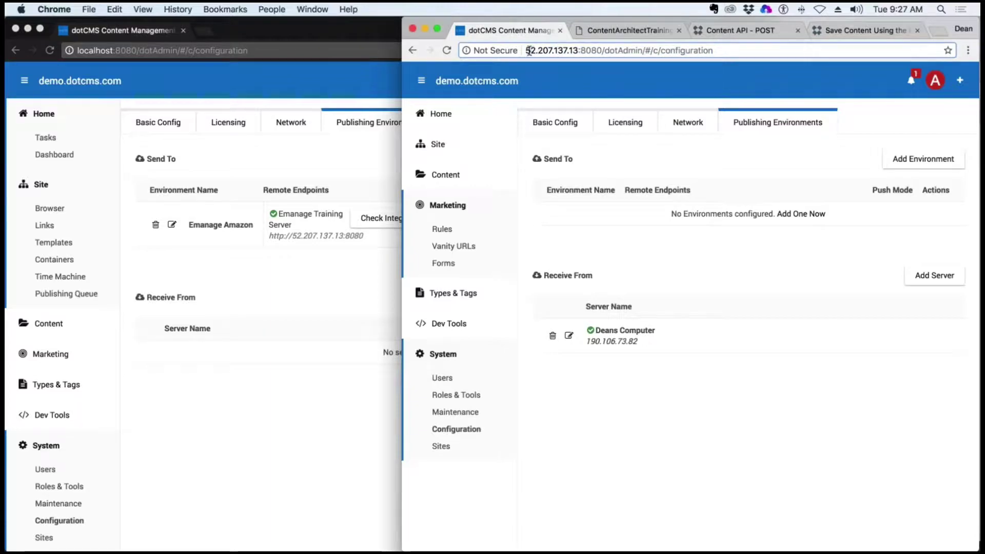
{"action": "left_click_drag", "start_coordinate": [528, 50], "coordinate": [700, 51]}
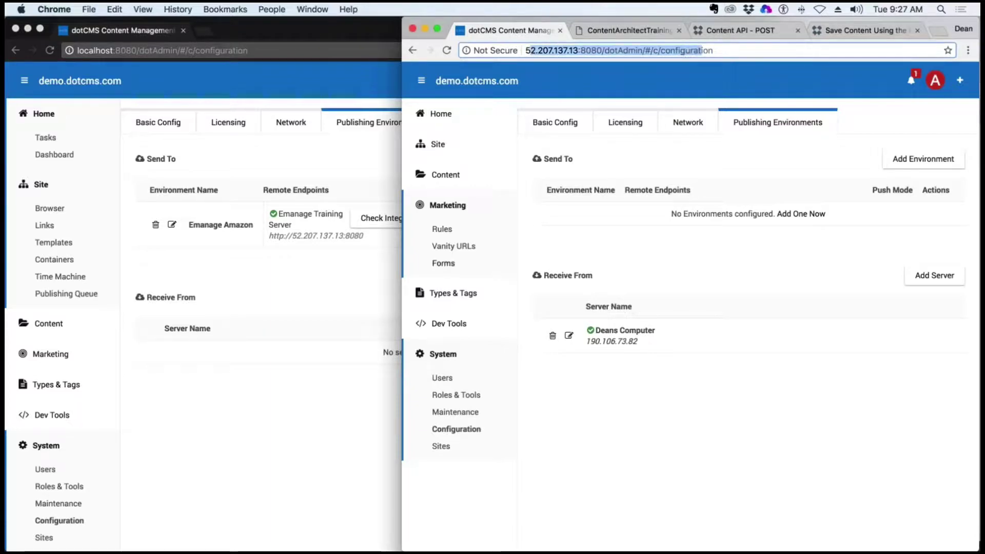
{"action": "left_click", "coordinate": [357, 164]}
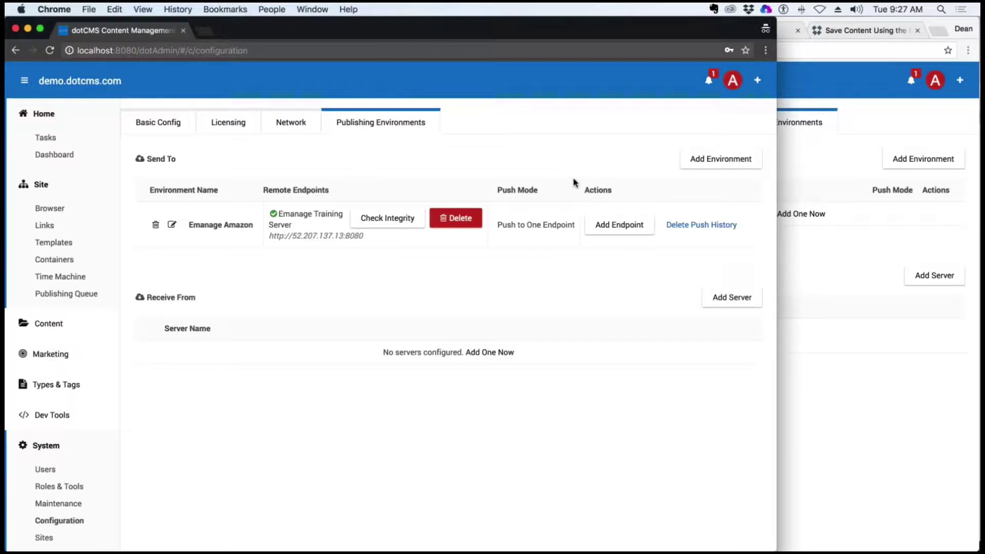
Add a root-level folder titled 'Emanage' (URL name emanage) to demo.dotcms.com
{"action": "left_click", "coordinate": [50, 208]}
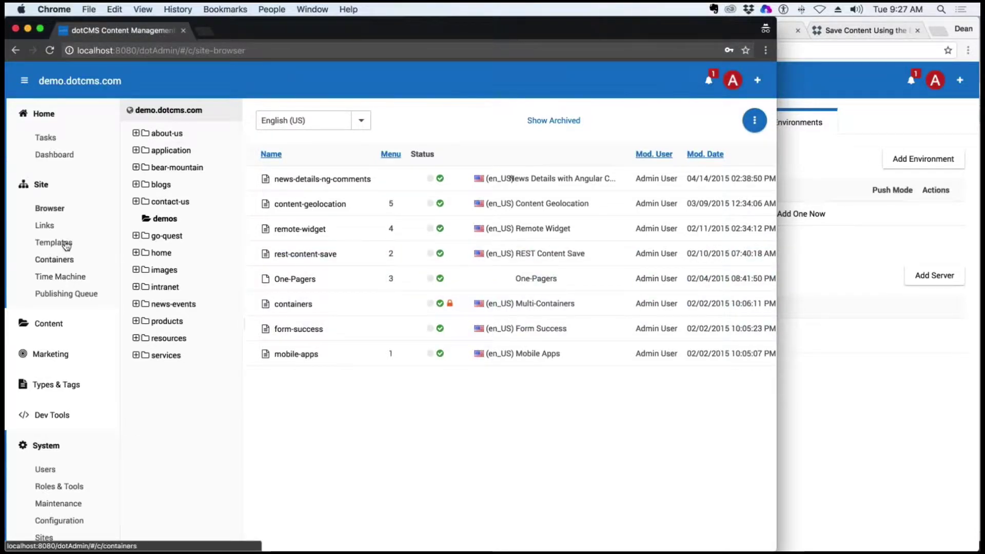
{"action": "right_click", "coordinate": [165, 109]}
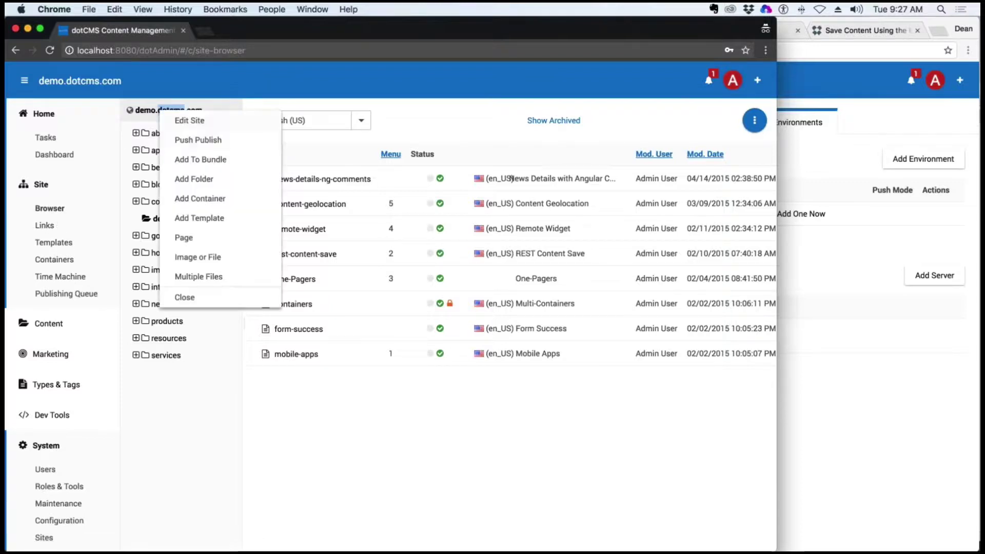
{"action": "left_click", "coordinate": [209, 178]}
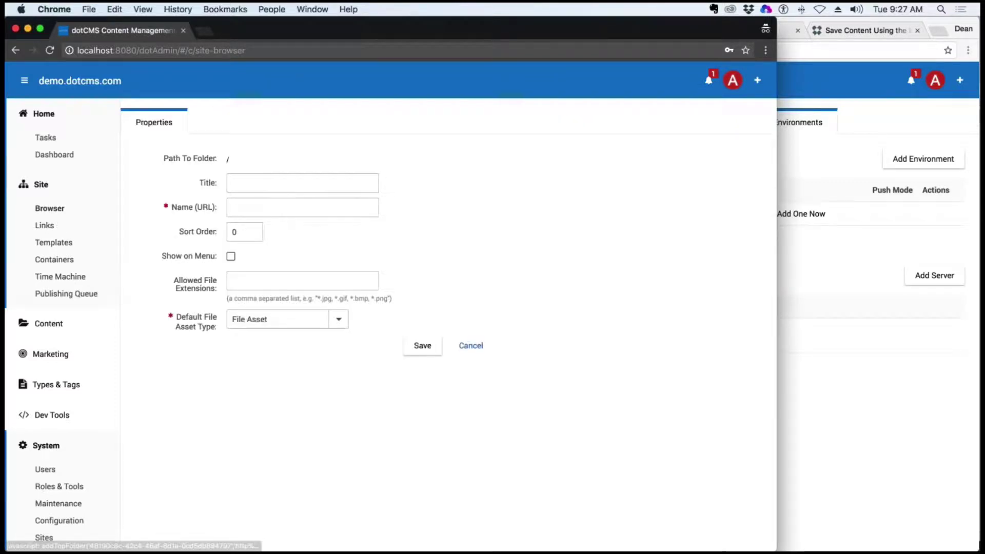
{"action": "left_click", "coordinate": [346, 191]}
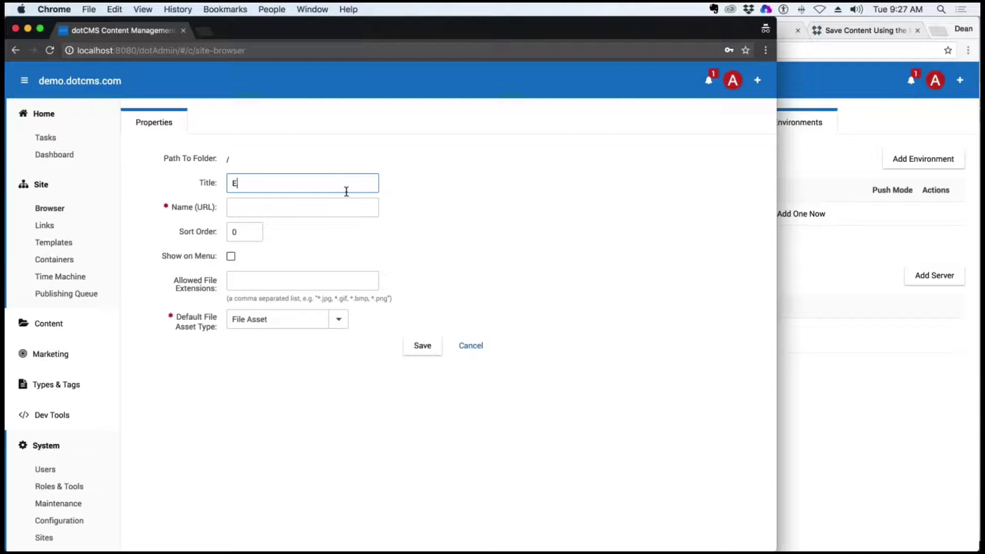
{"action": "type", "text": "Emanage"}
{"action": "key", "text": "Tab"}
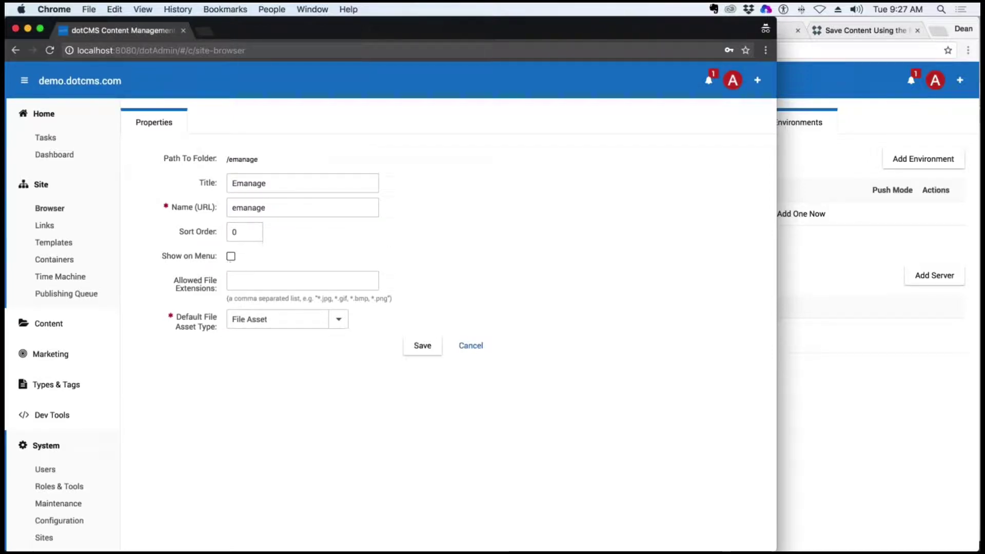
{"action": "left_click", "coordinate": [422, 345]}
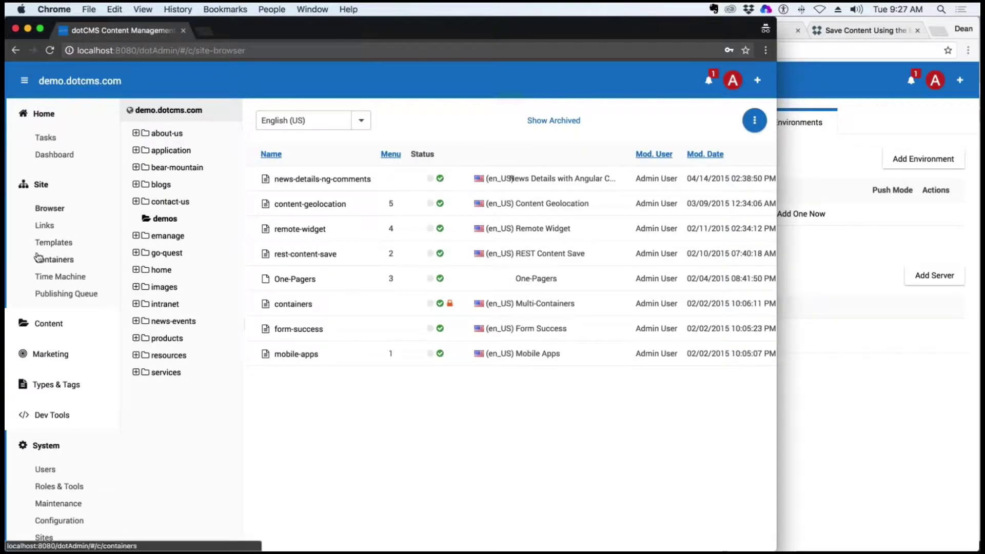
Start a new designer template titled 'Emanage Template'
{"action": "left_click", "coordinate": [54, 243]}
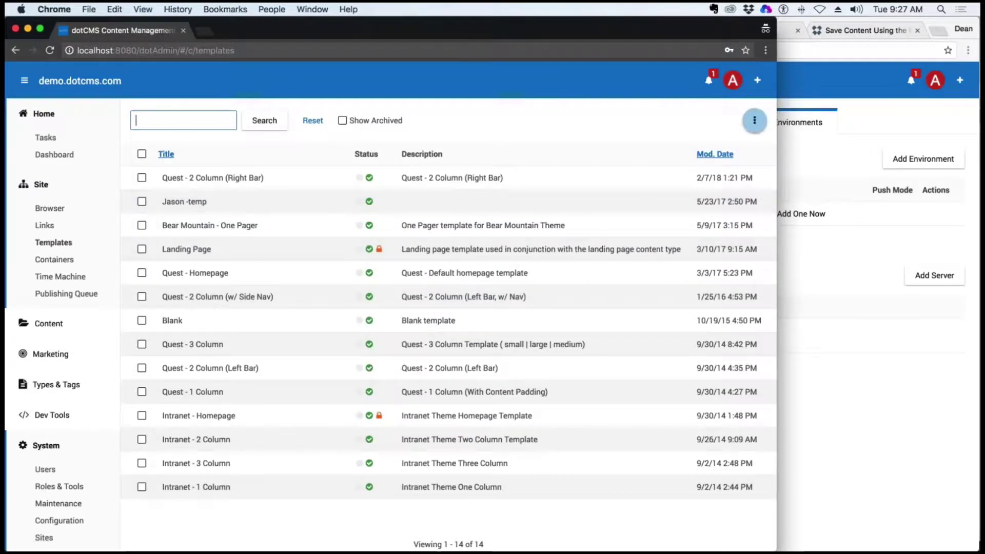
{"action": "left_click", "coordinate": [755, 122]}
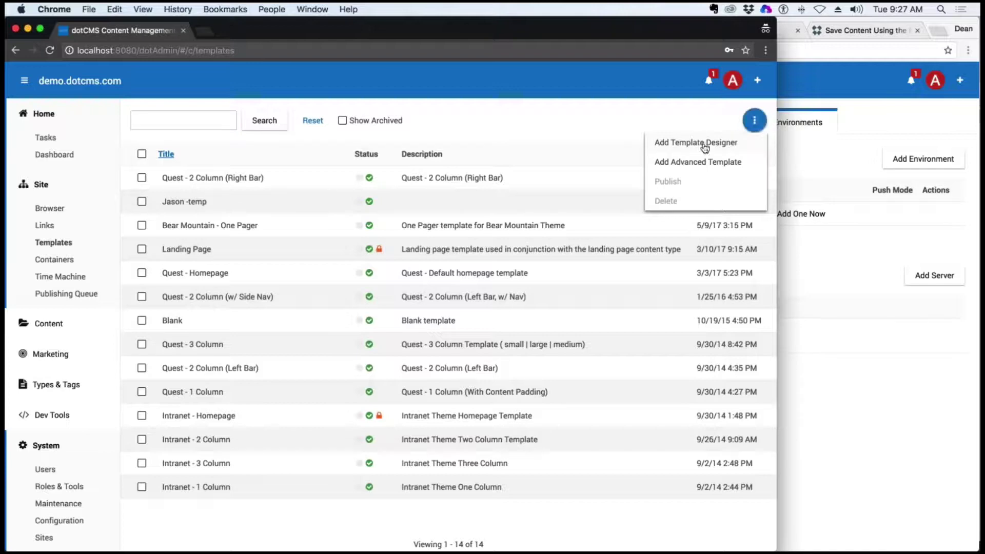
{"action": "left_click", "coordinate": [702, 143]}
{"action": "left_click", "coordinate": [298, 151]}
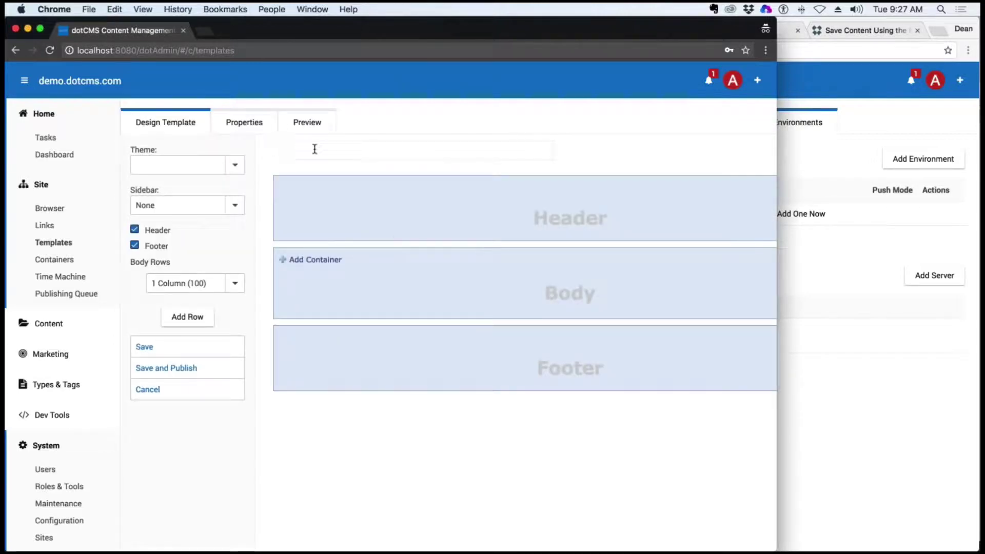
{"action": "type", "text": "Emanage Templa"}
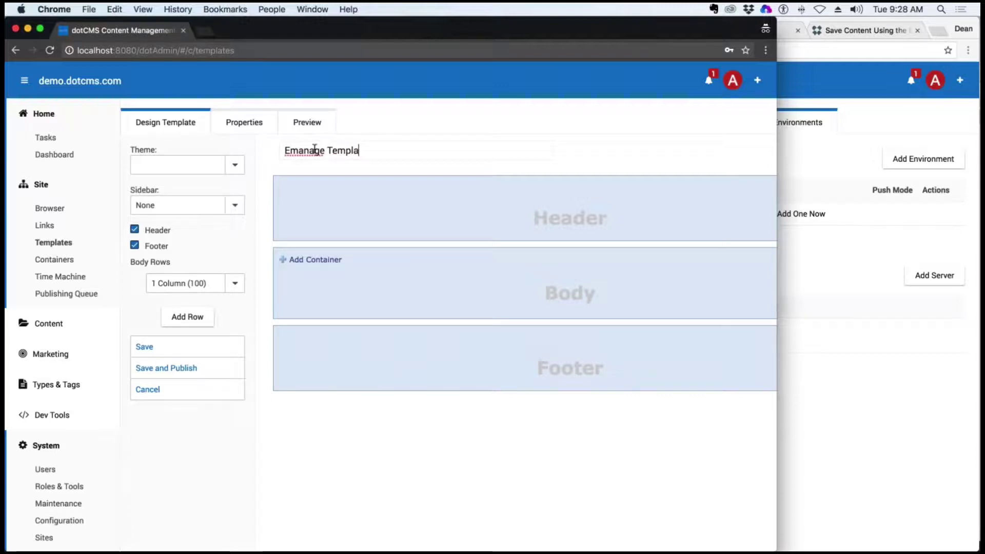
{"action": "type", "text": "te"}
Add a Medium Column (md-2) container, set the theme to quest, and save and publish the template
{"action": "left_click", "coordinate": [315, 260]}
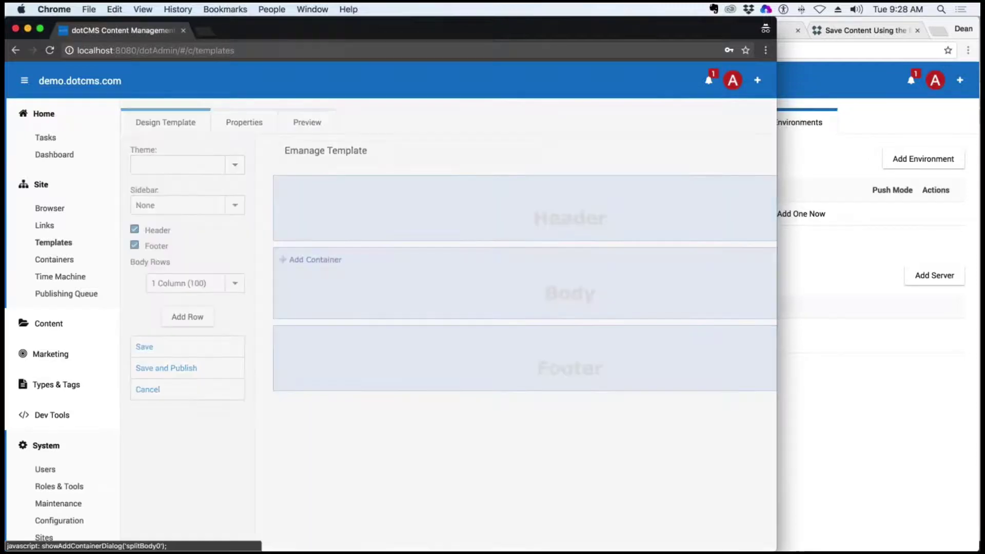
{"action": "left_click", "coordinate": [514, 343]}
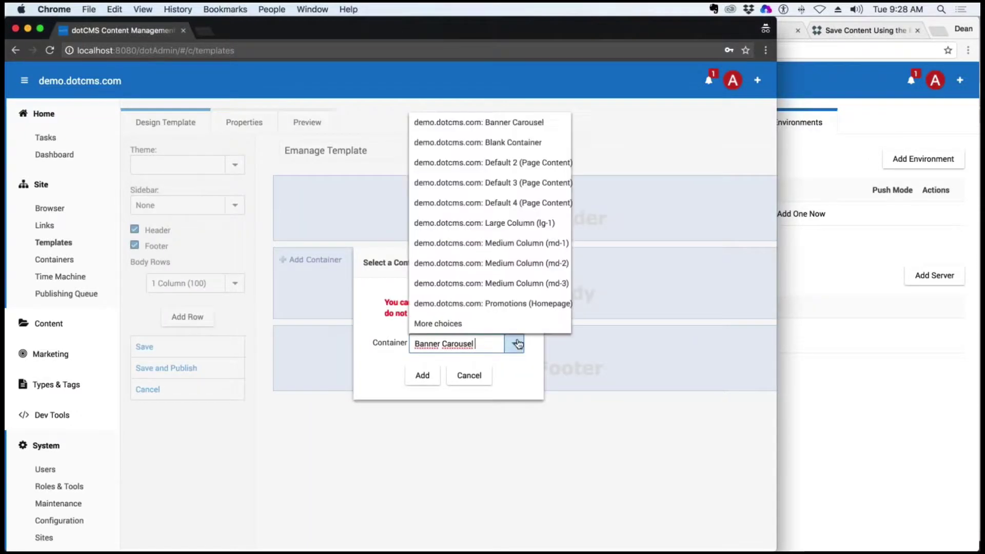
{"action": "left_click", "coordinate": [549, 262]}
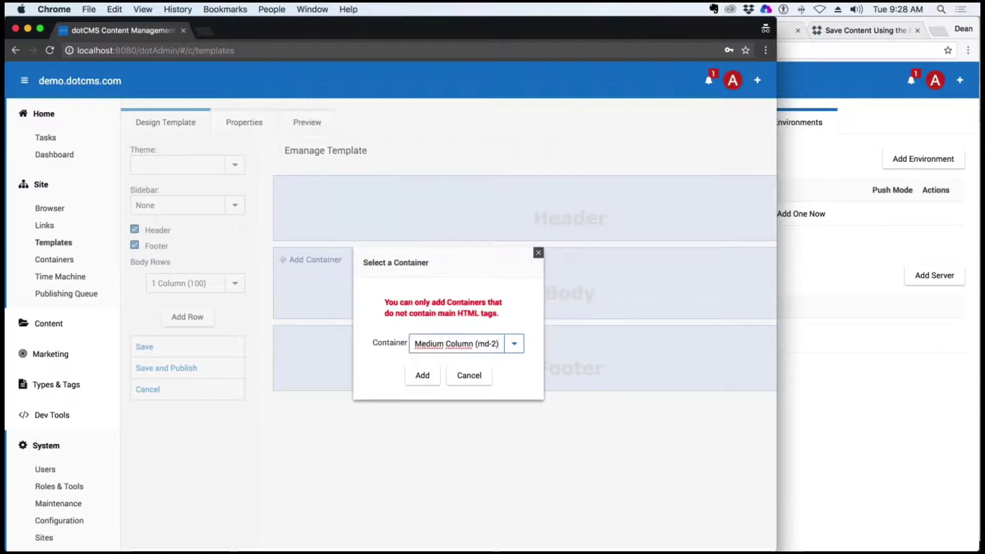
{"action": "left_click", "coordinate": [422, 375]}
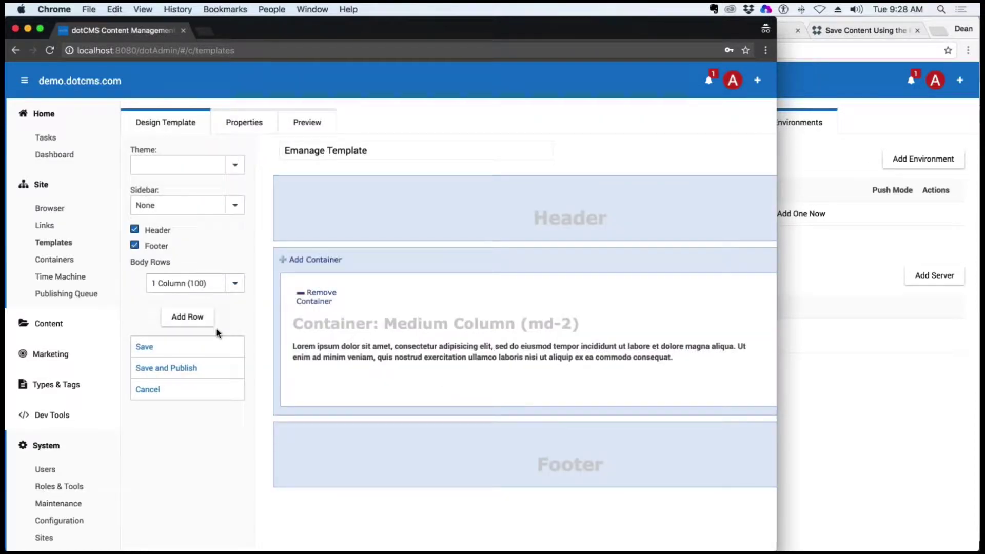
{"action": "left_click", "coordinate": [176, 164]}
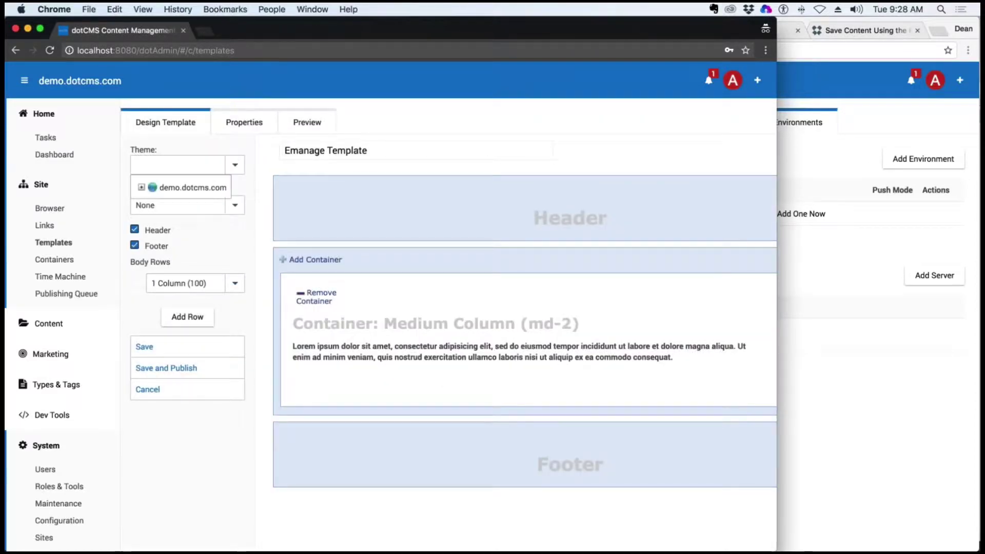
{"action": "left_click", "coordinate": [142, 188]}
{"action": "left_click", "coordinate": [164, 242]}
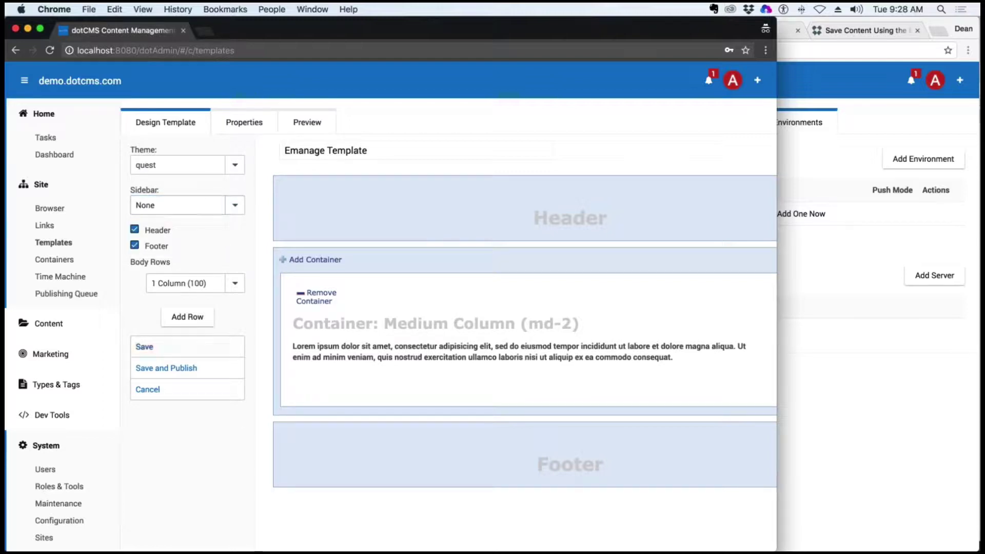
{"action": "left_click", "coordinate": [191, 368]}
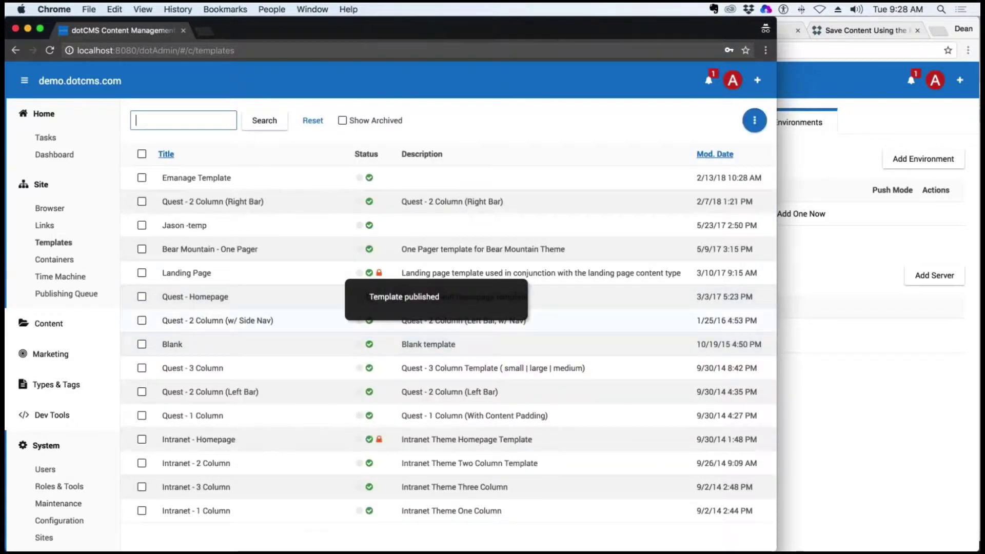
{"action": "left_click", "coordinate": [49, 208]}
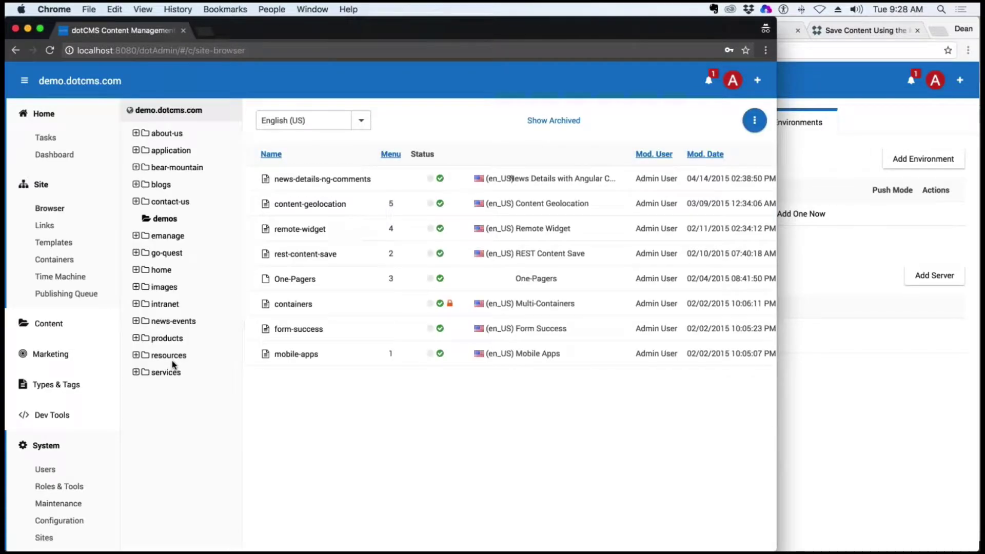
Create a new HTML page in the emanage folder using the Emanage Template
{"action": "right_click", "coordinate": [166, 235]}
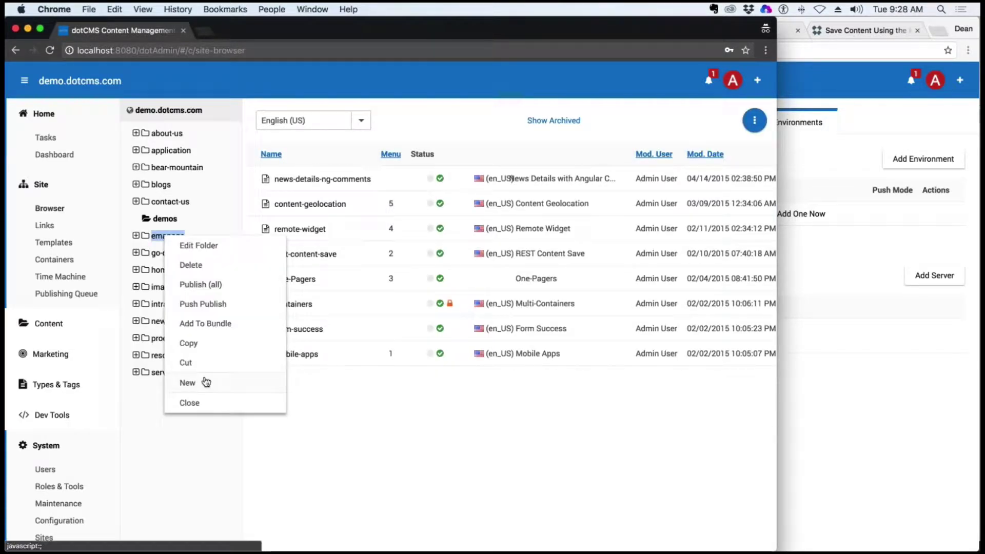
{"action": "mouse_move", "coordinate": [246, 382]}
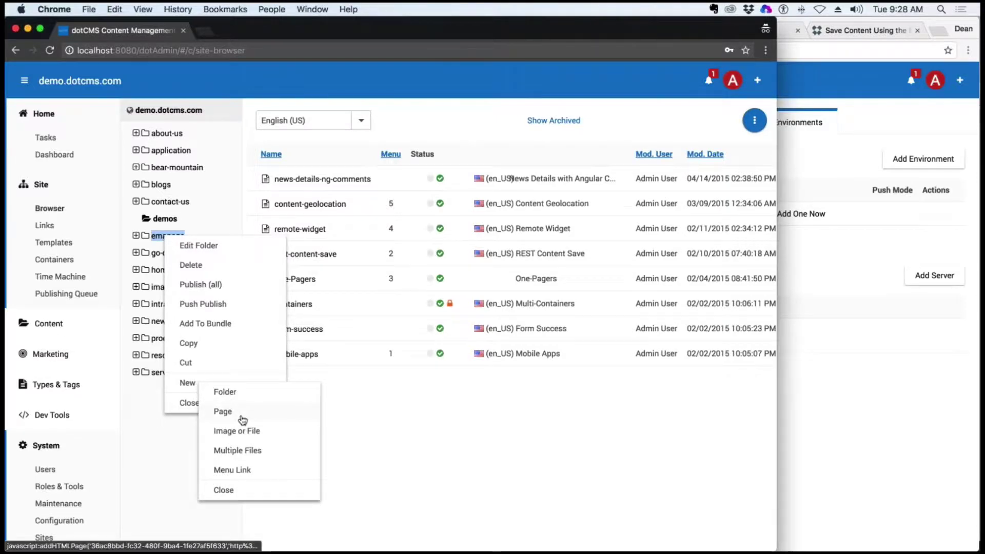
{"action": "left_click", "coordinate": [240, 414]}
{"action": "left_click", "coordinate": [513, 345]}
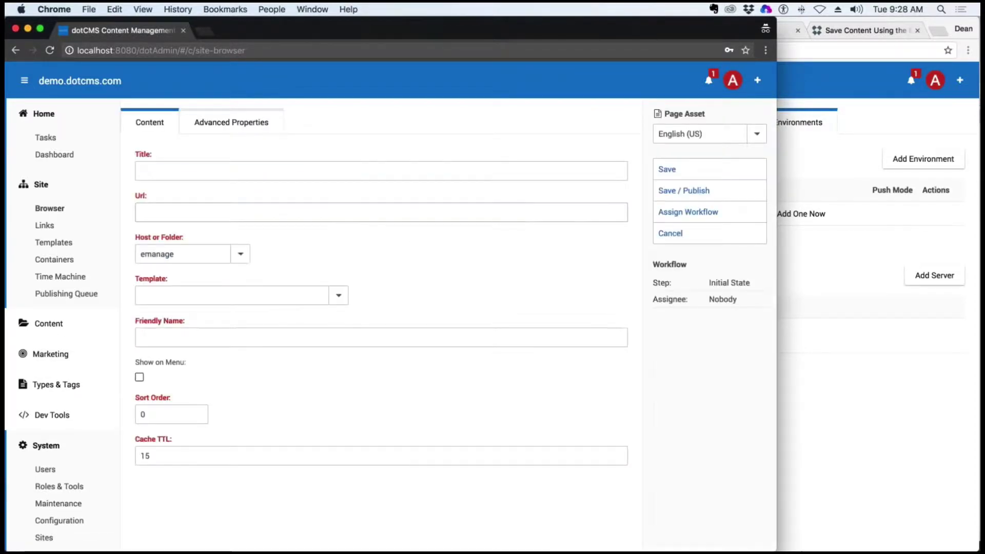
{"action": "left_click", "coordinate": [187, 175]}
{"action": "left_click", "coordinate": [197, 290]}
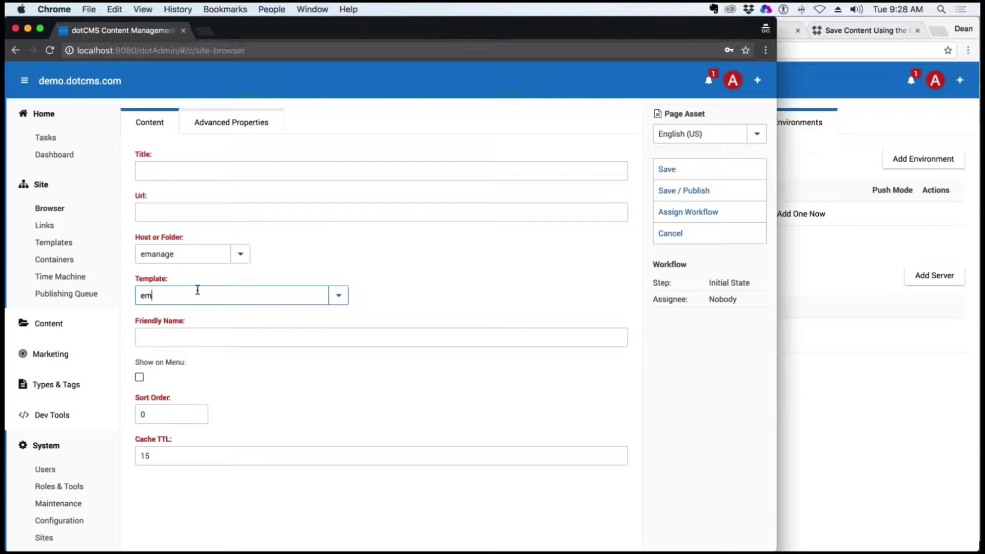
{"action": "key", "text": "Down"}
{"action": "key", "text": "Return"}
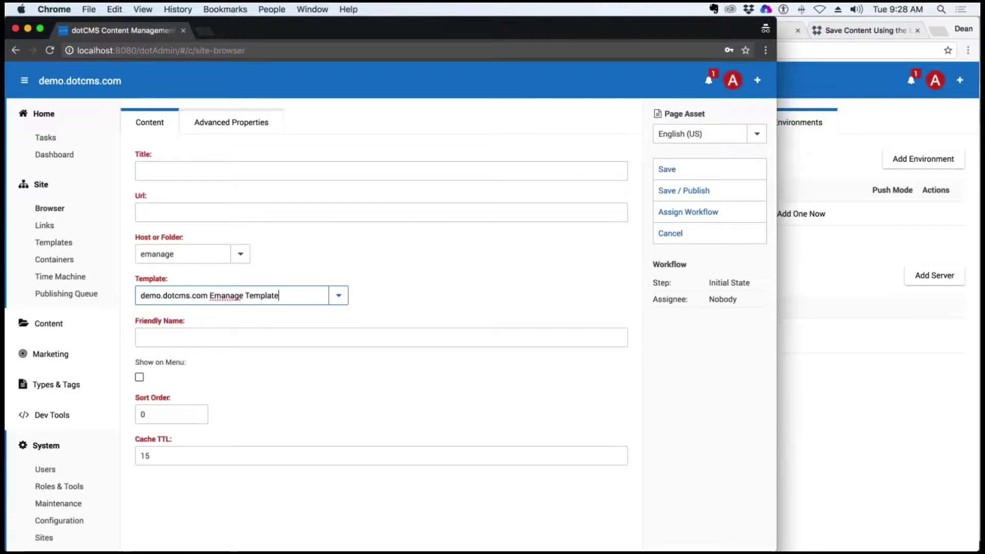
Title the page 'Test Push Page', set Cache TTL to 0, and save and publish it
{"action": "left_click", "coordinate": [182, 171]}
{"action": "type", "text": "Tes"}
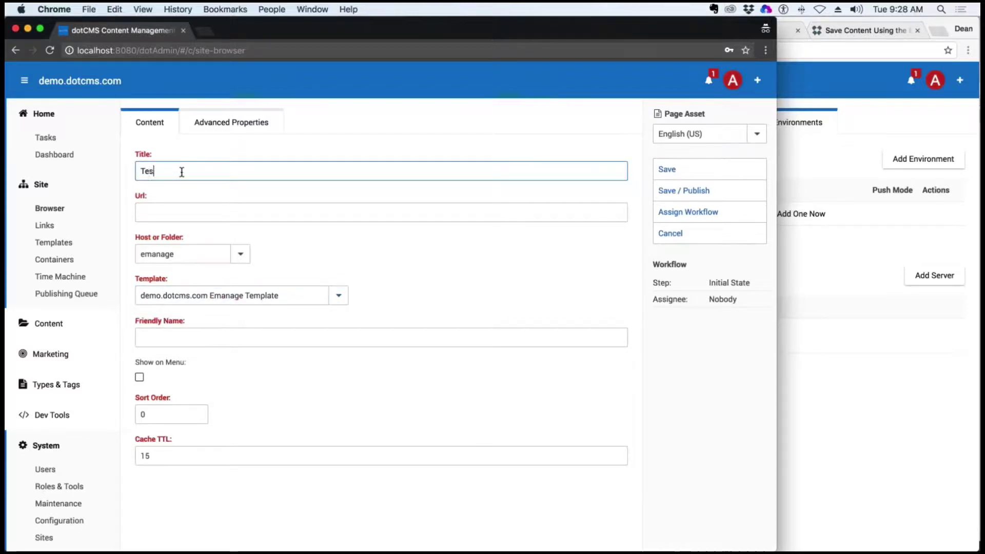
{"action": "type", "text": "t Push Page"}
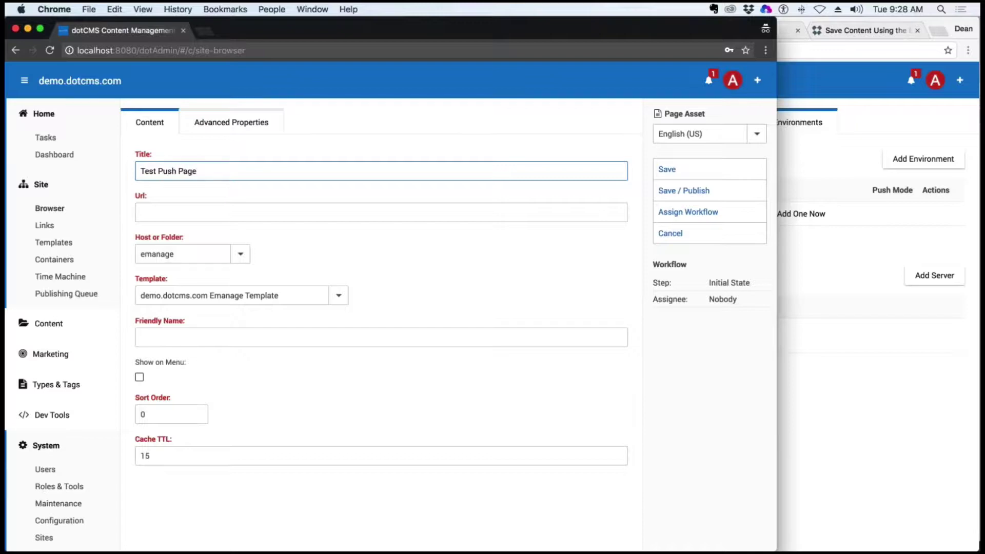
{"action": "left_click", "coordinate": [242, 228]}
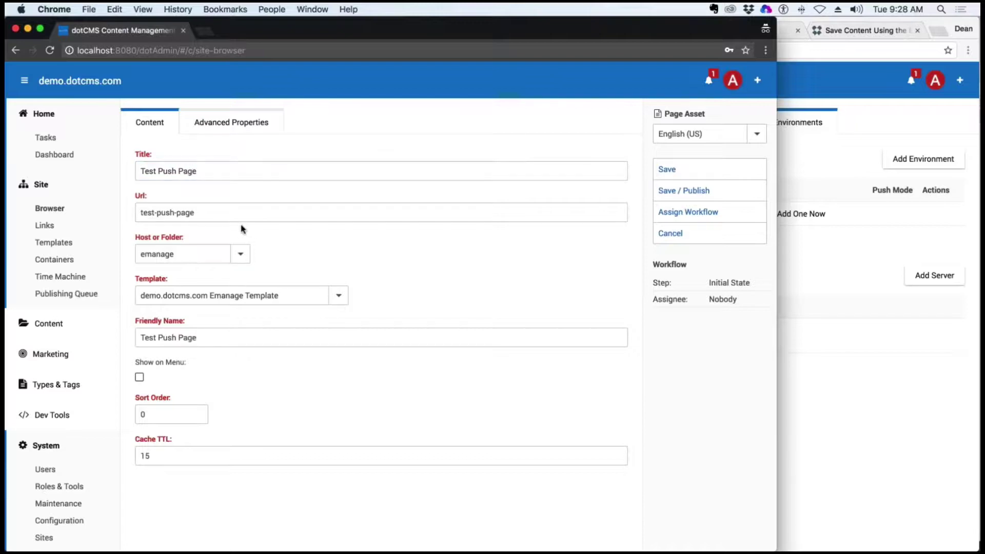
{"action": "left_click_drag", "start_coordinate": [169, 455], "coordinate": [136, 452]}
{"action": "type", "text": "0"}
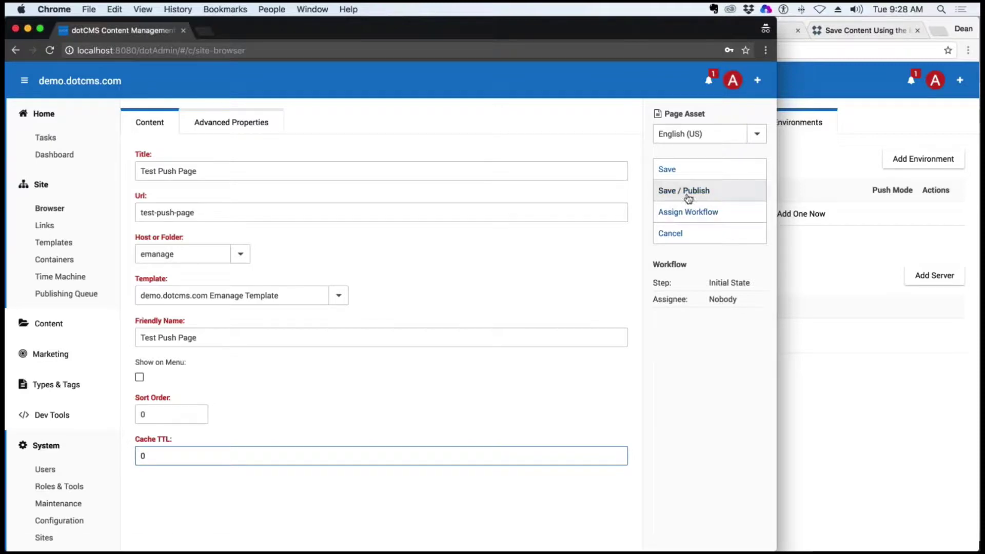
{"action": "left_click", "coordinate": [688, 193]}
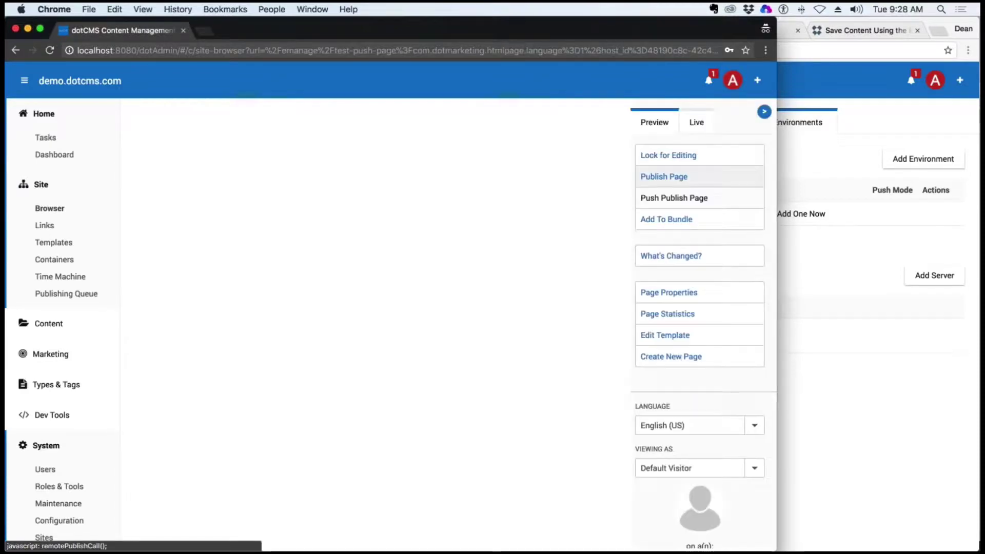
Lock the page and add a new Generic Content item to it
{"action": "left_click", "coordinate": [658, 165]}
{"action": "left_click", "coordinate": [569, 200]}
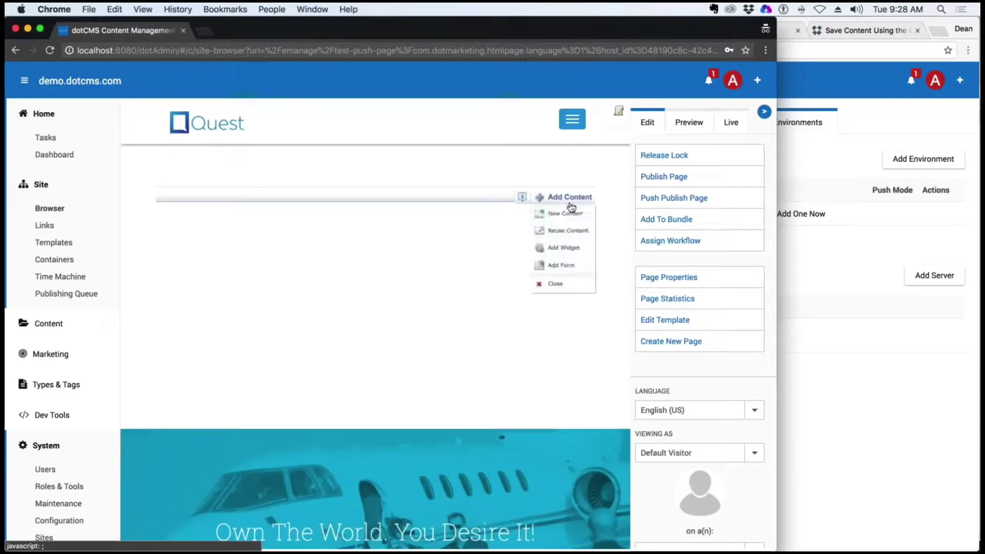
{"action": "left_click", "coordinate": [566, 214]}
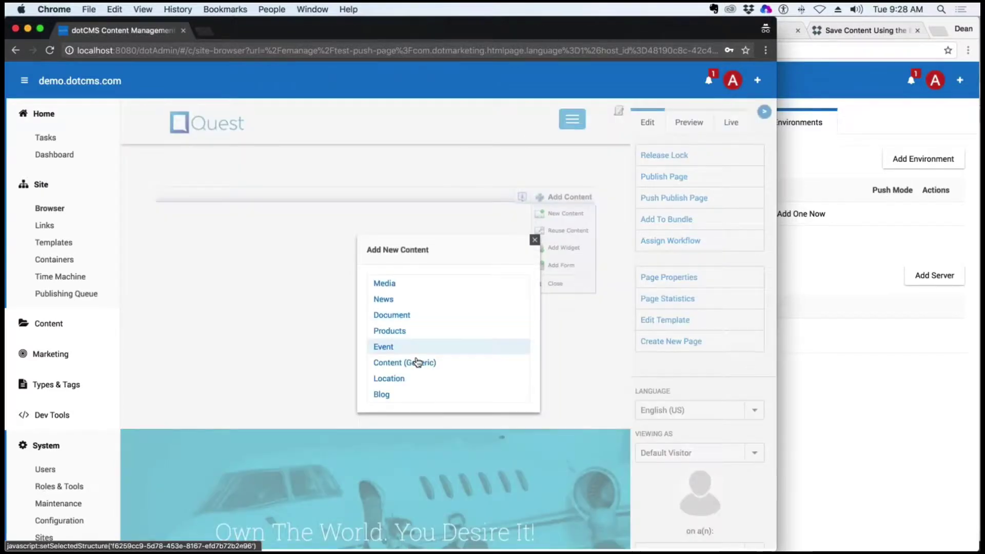
{"action": "left_click", "coordinate": [418, 363]}
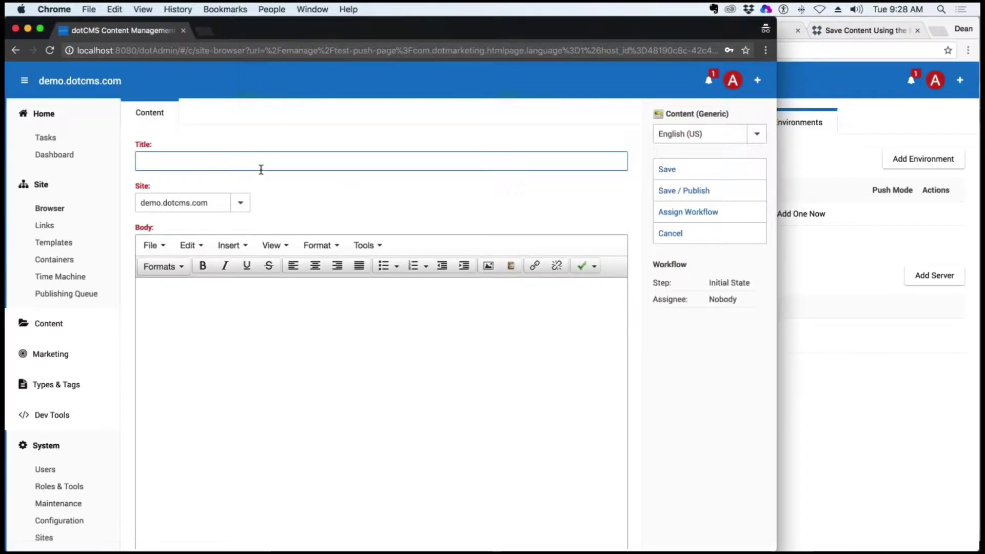
Title the content 'Emanage Push Test', copy the title into the body, and save and publish it
{"action": "type", "text": "Emanag"}
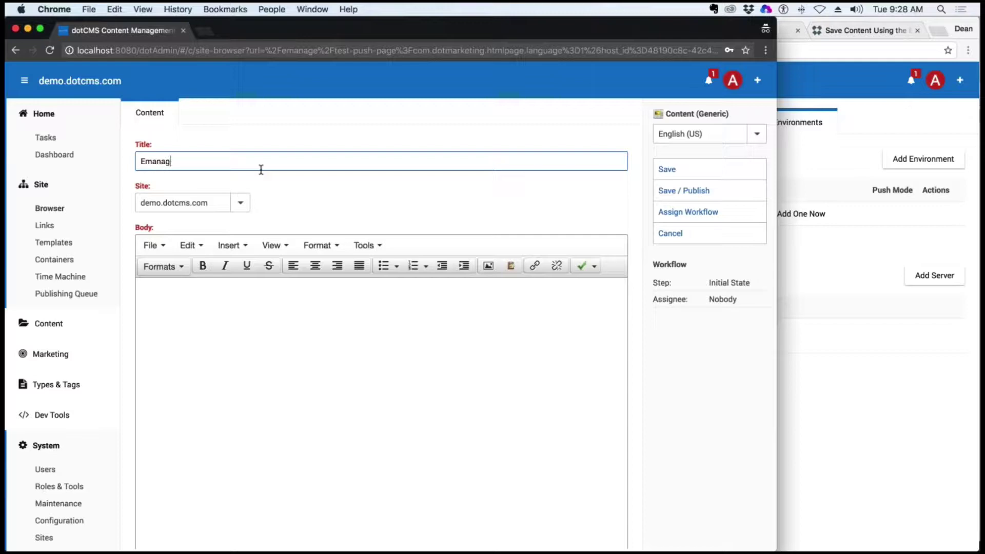
{"action": "type", "text": "e Push Test"}
{"action": "key", "text": "super+a"}
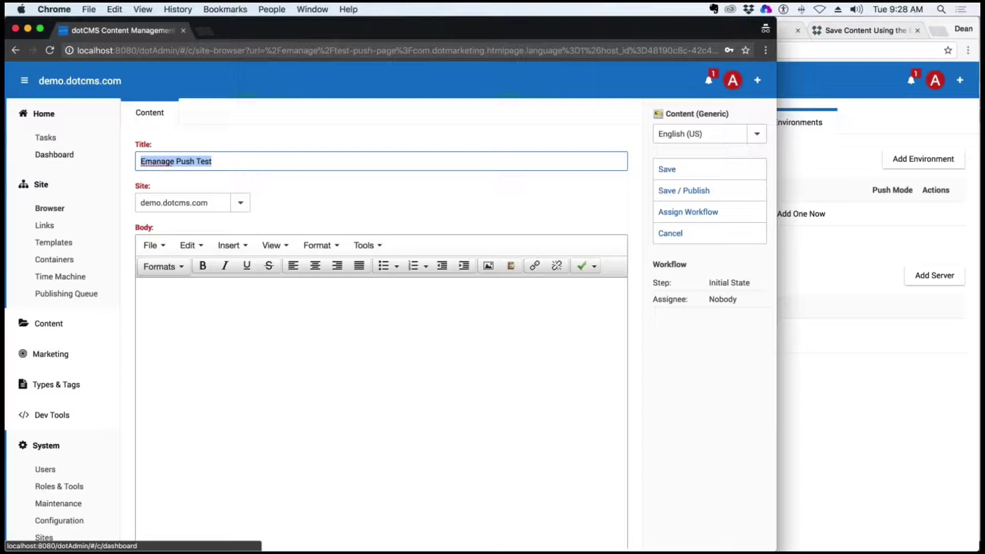
{"action": "key", "text": "super+x"}
{"action": "key", "text": "super+v"}
{"action": "left_click", "coordinate": [202, 348]}
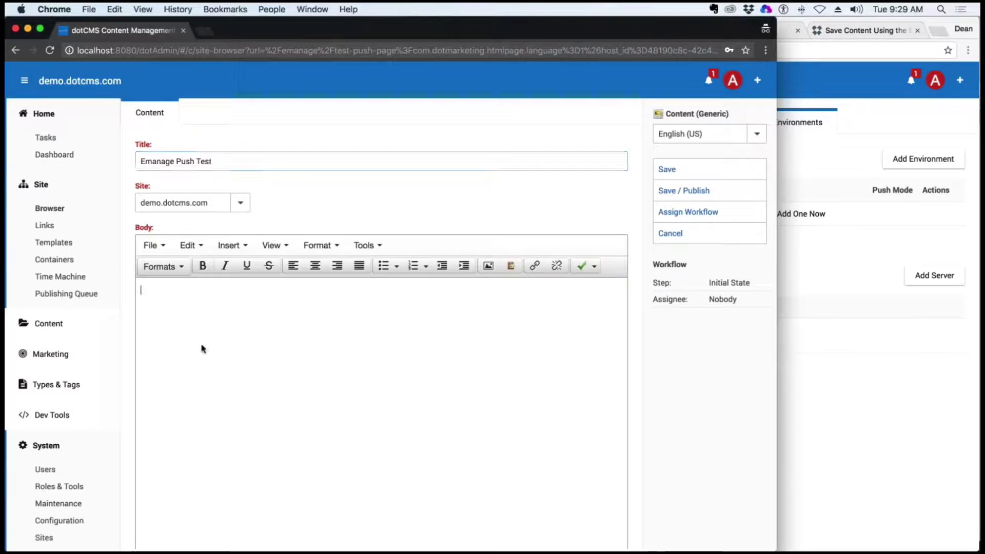
{"action": "key", "text": "super+v"}
{"action": "left_click", "coordinate": [690, 192]}
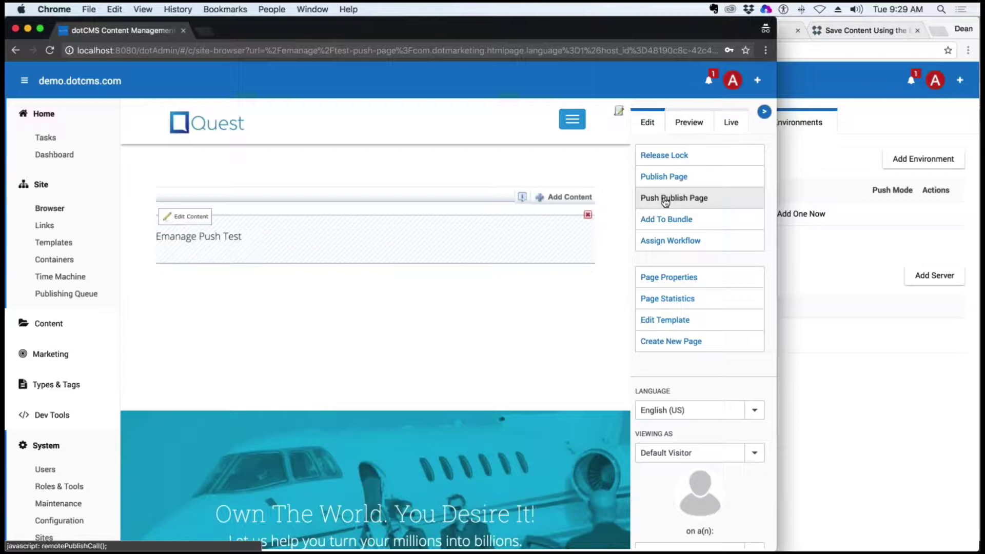
{"action": "left_click", "coordinate": [49, 211]}
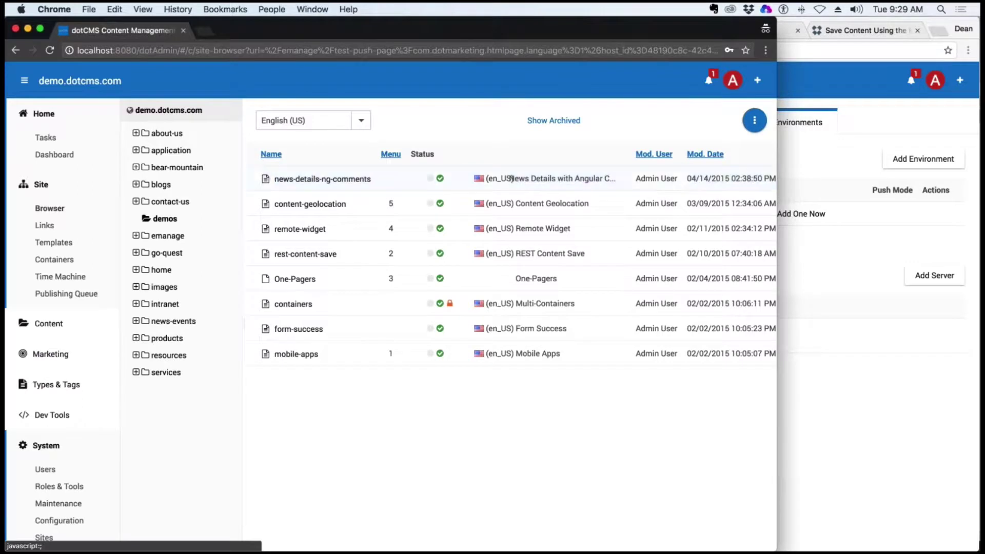
Review the Push Publish actions for the demo.dotcms.com site and the demos folder
{"action": "right_click", "coordinate": [164, 110]}
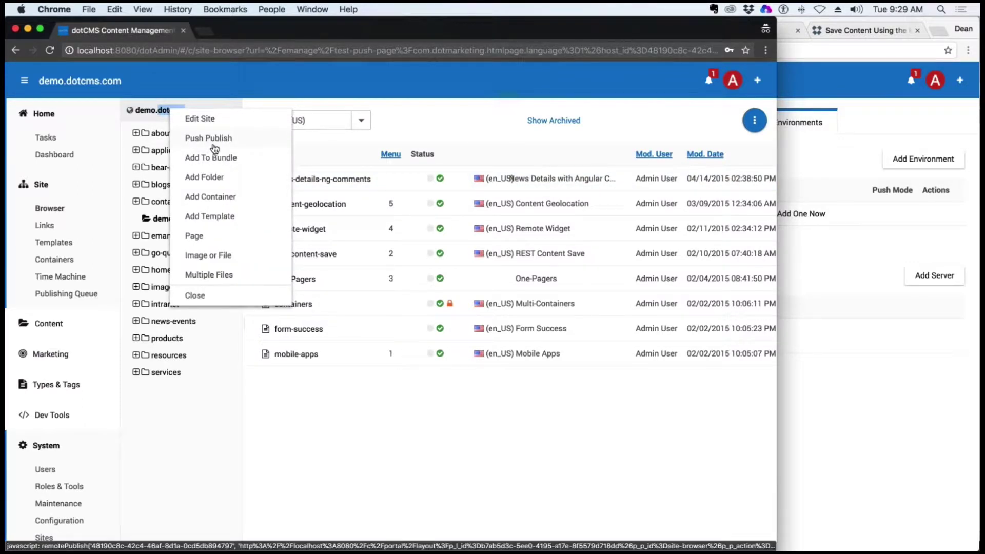
{"action": "left_click", "coordinate": [160, 218]}
{"action": "right_click", "coordinate": [160, 218]}
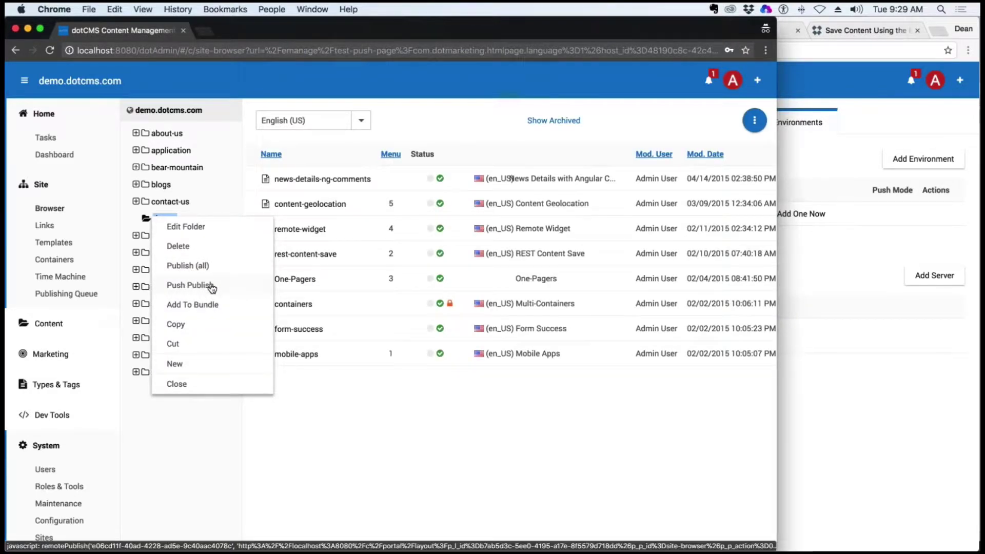
{"action": "left_click", "coordinate": [81, 187]}
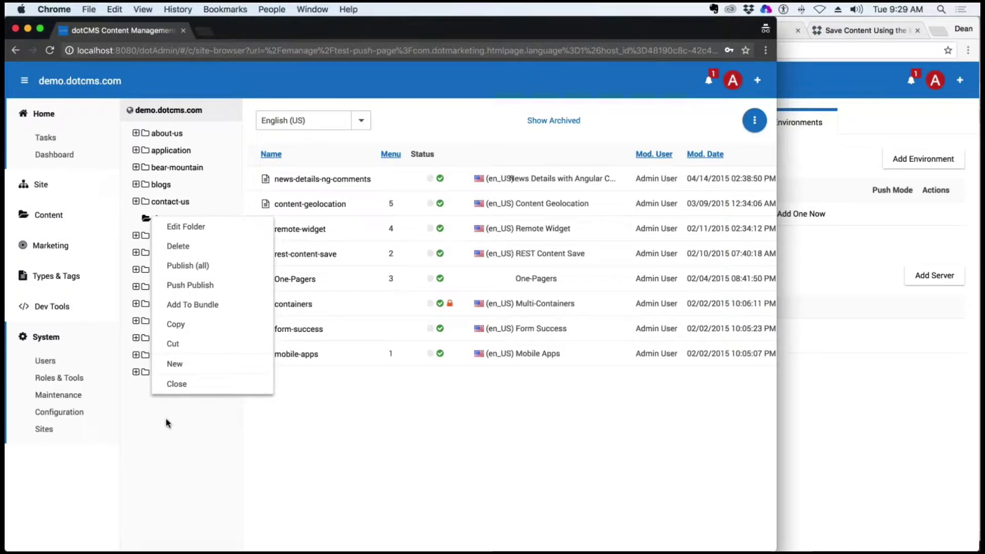
{"action": "left_click", "coordinate": [176, 384]}
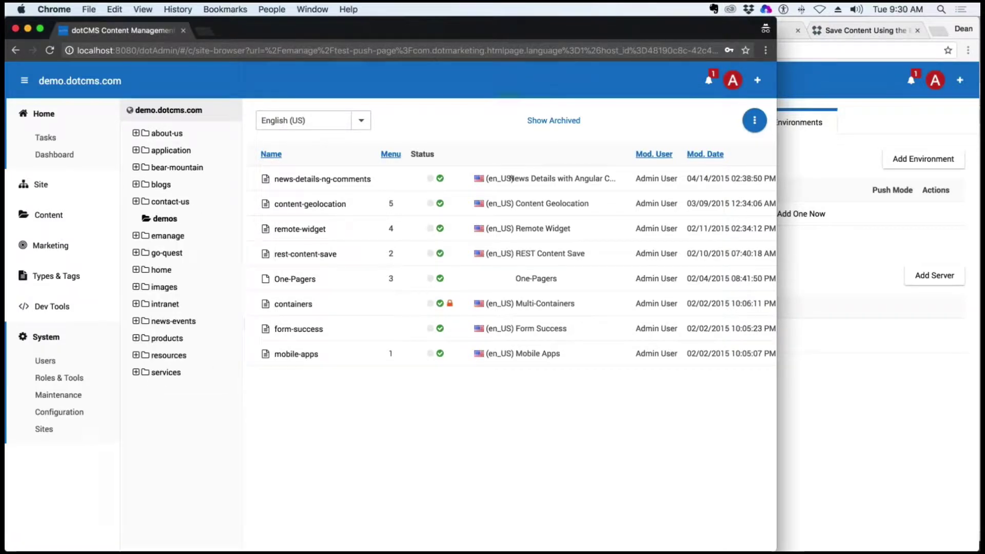
Unlock test-push-page in the emanage folder, then choose Push Publish for it
{"action": "left_click", "coordinate": [165, 237]}
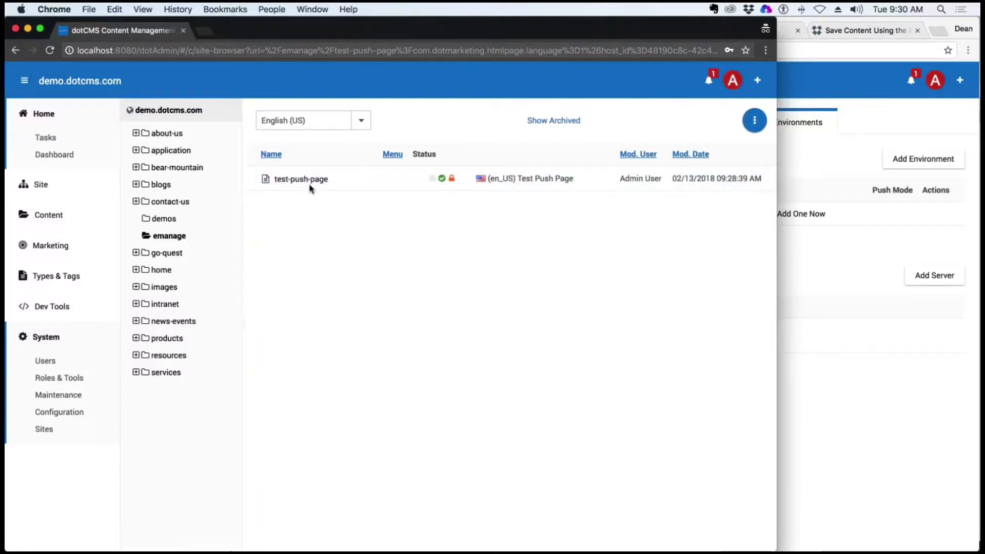
{"action": "triple_click", "coordinate": [310, 180]}
{"action": "right_click", "coordinate": [307, 179]}
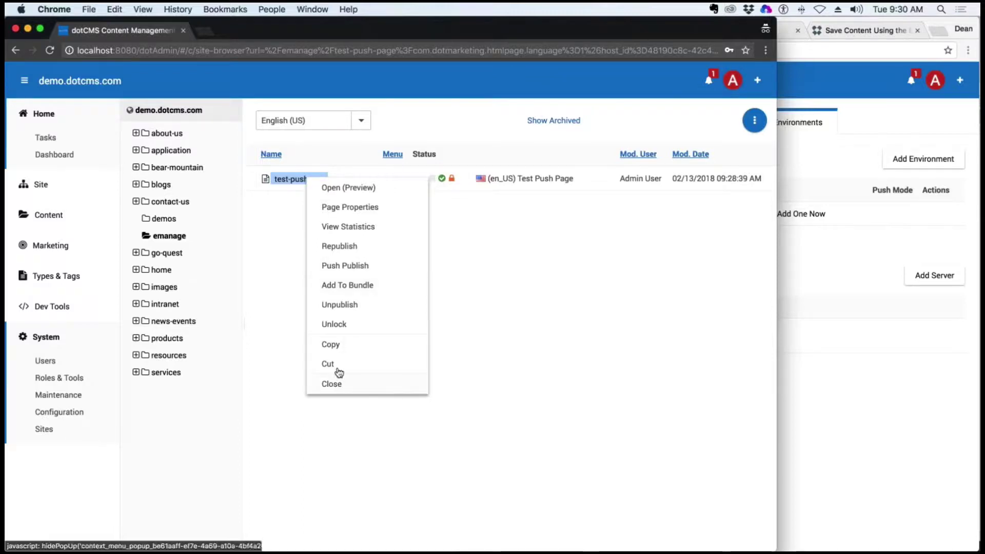
{"action": "left_click", "coordinate": [334, 324]}
{"action": "right_click", "coordinate": [308, 180]}
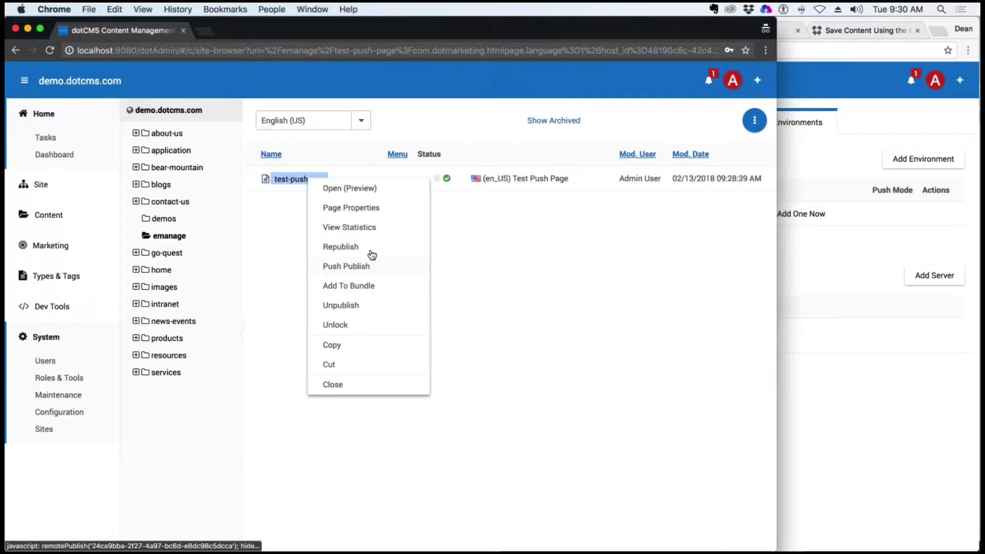
{"action": "left_click", "coordinate": [347, 266]}
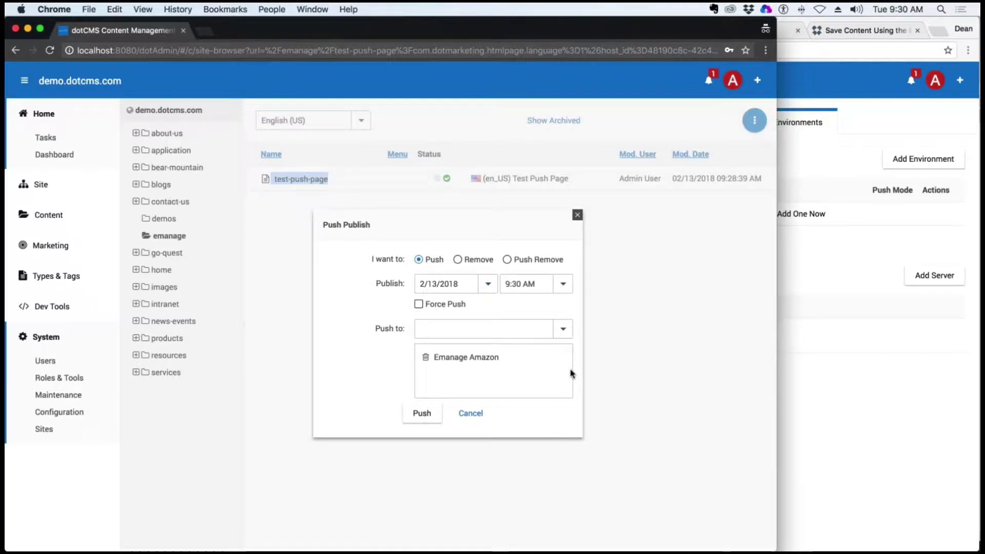
Try the Remove option in the Push Publish dialog and check the destination field
{"action": "left_click", "coordinate": [436, 285]}
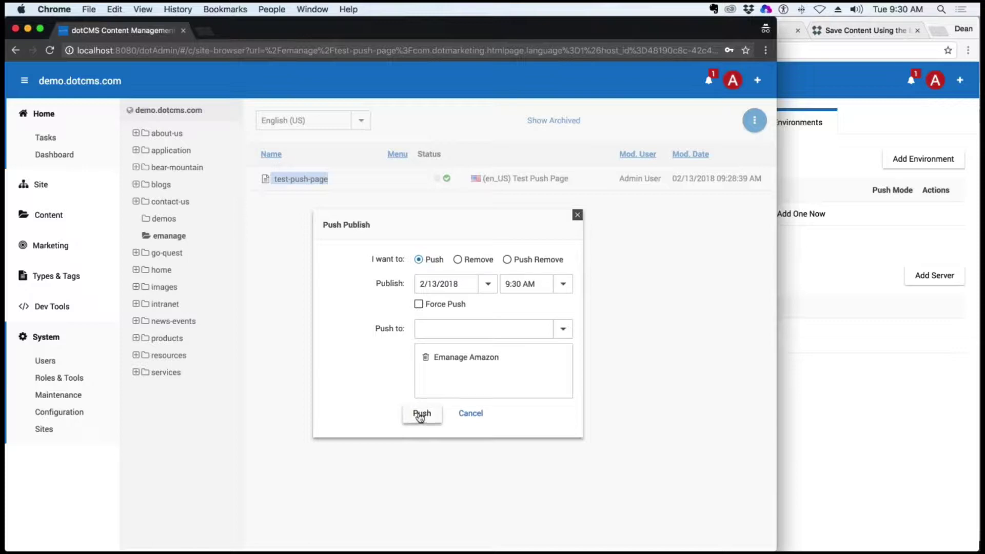
{"action": "left_click", "coordinate": [457, 260]}
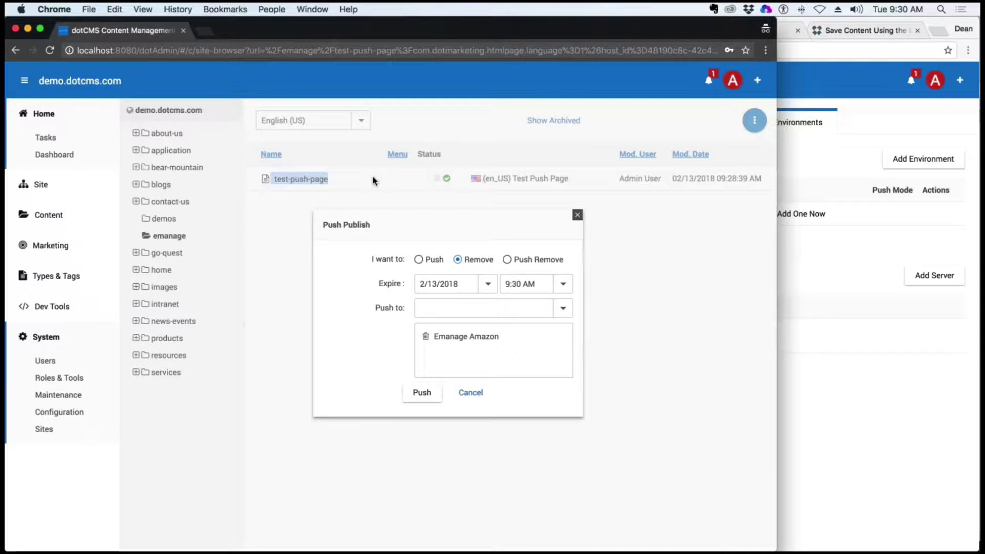
{"action": "left_click", "coordinate": [457, 305]}
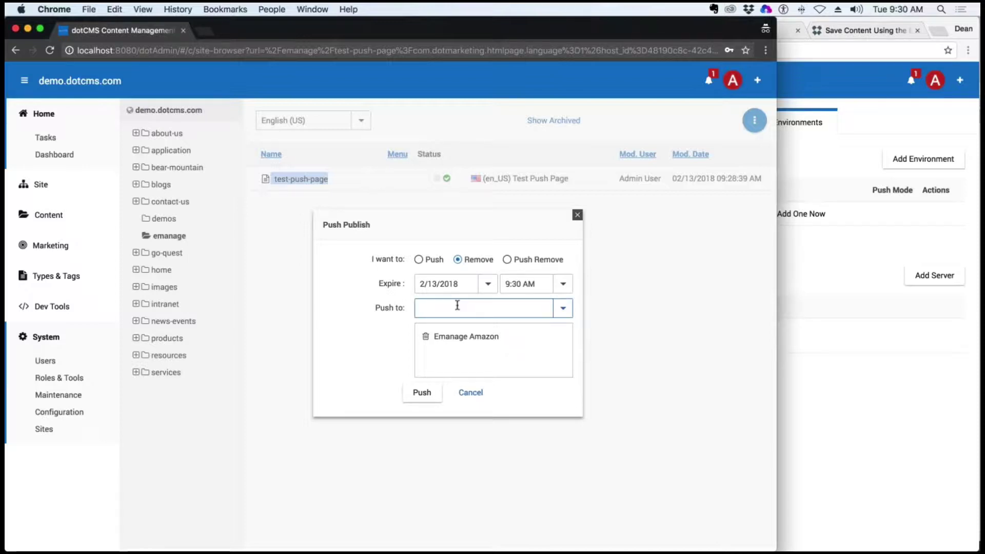
{"action": "double_click", "coordinate": [482, 261]}
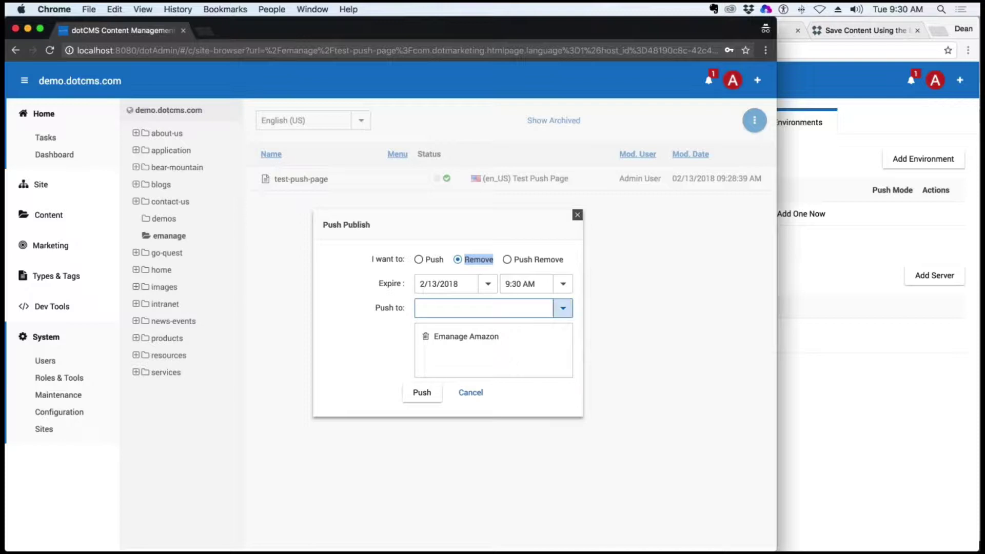
Try Push Remove expiring 2/28/2018, then push the page plainly to Emanage Amazon
{"action": "left_click", "coordinate": [507, 259]}
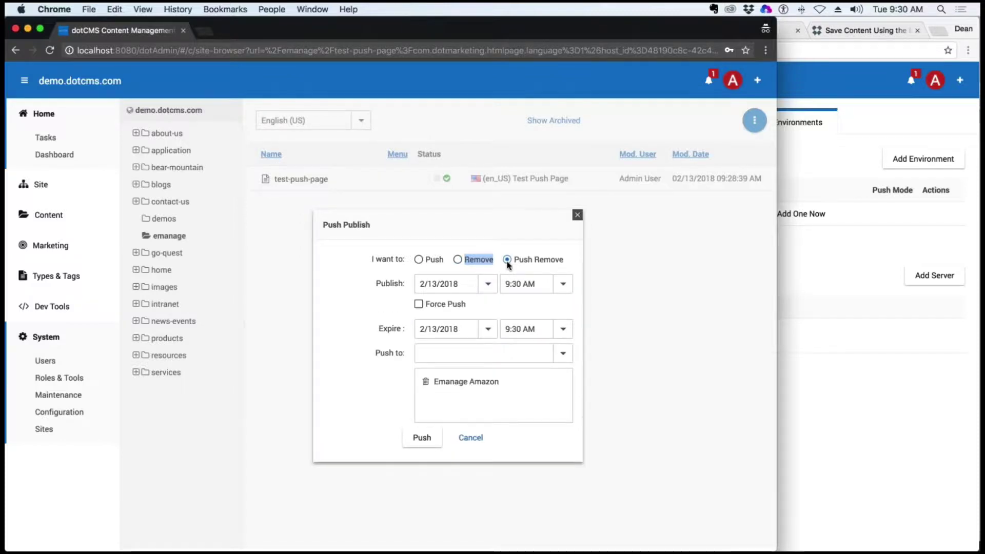
{"action": "left_click", "coordinate": [488, 329]}
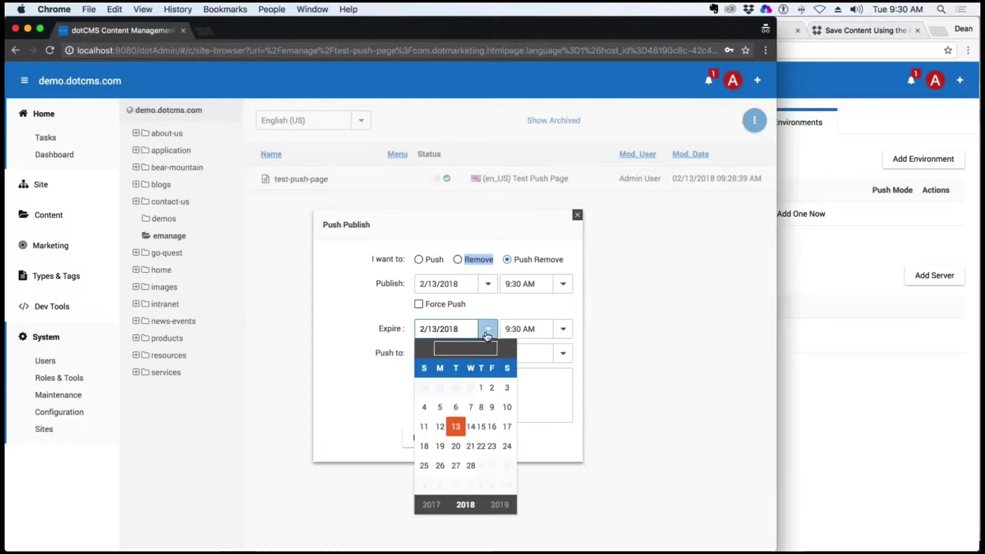
{"action": "left_click", "coordinate": [468, 464]}
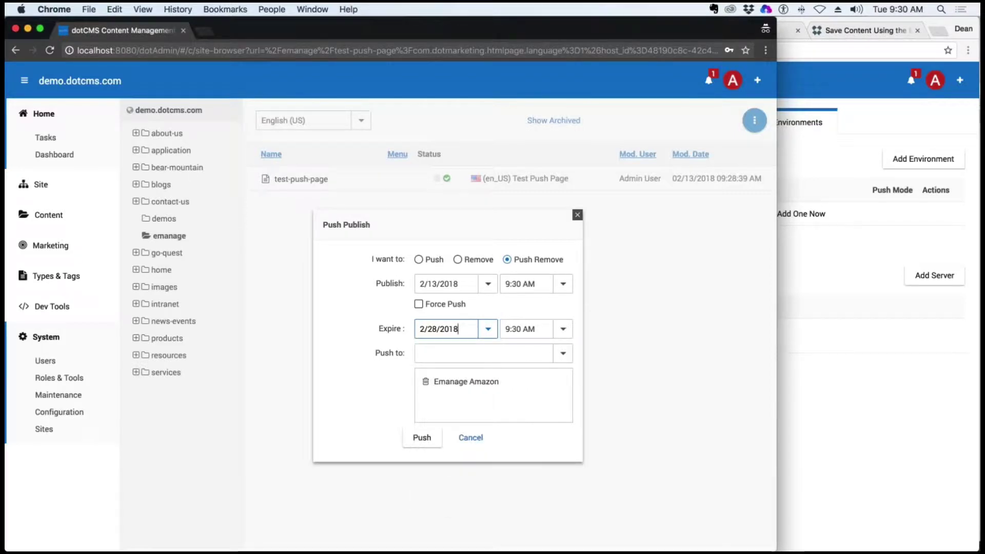
{"action": "left_click", "coordinate": [562, 353]}
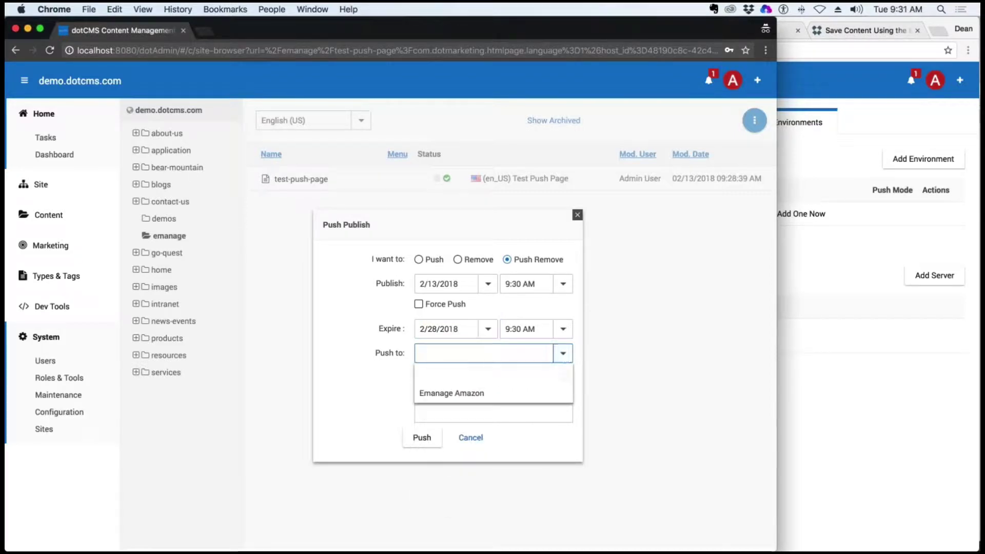
{"action": "left_click", "coordinate": [450, 394]}
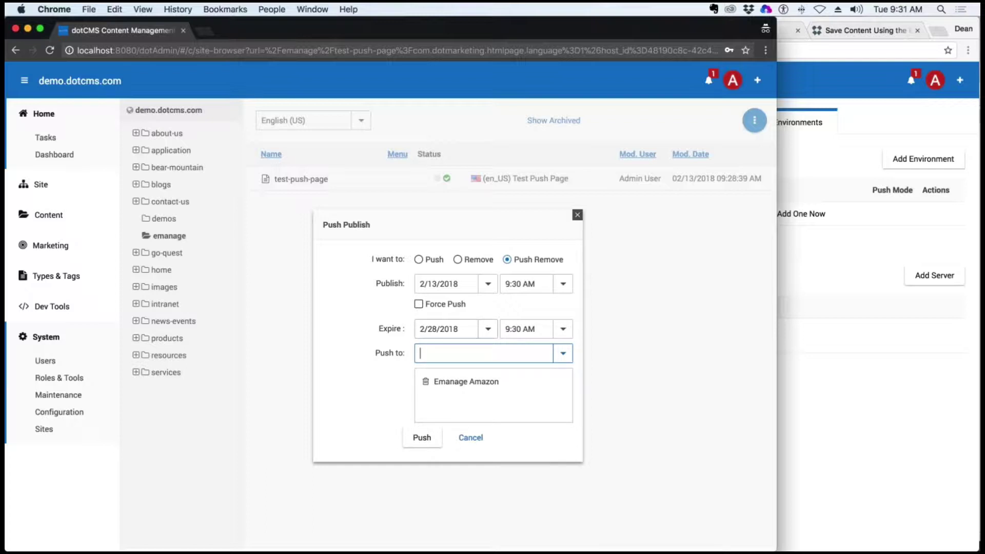
{"action": "left_click", "coordinate": [419, 259]}
{"action": "left_click", "coordinate": [422, 411]}
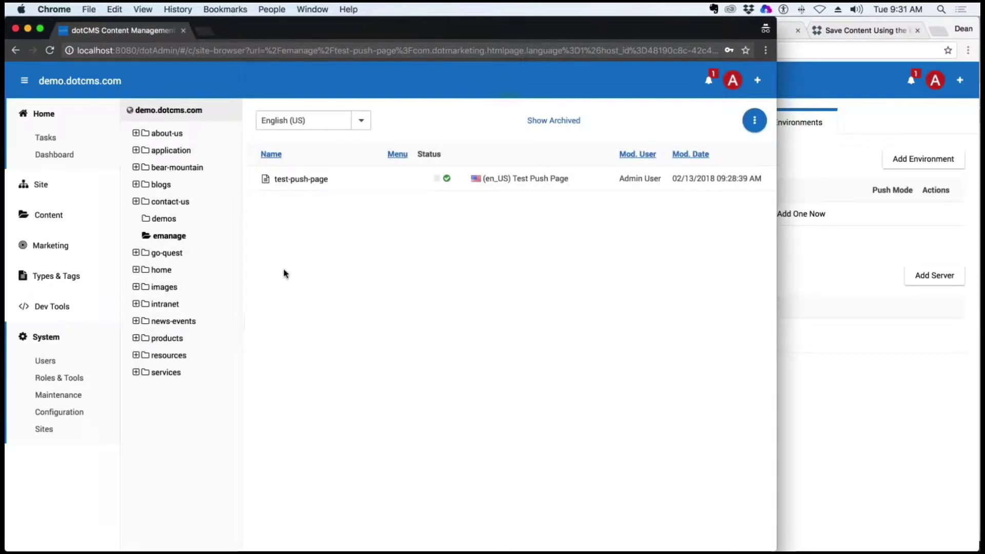
Verify the Publishing Queue history lists the Test Push Page bundle as Bundle sent, then switch to the remote window
{"action": "left_click", "coordinate": [40, 189]}
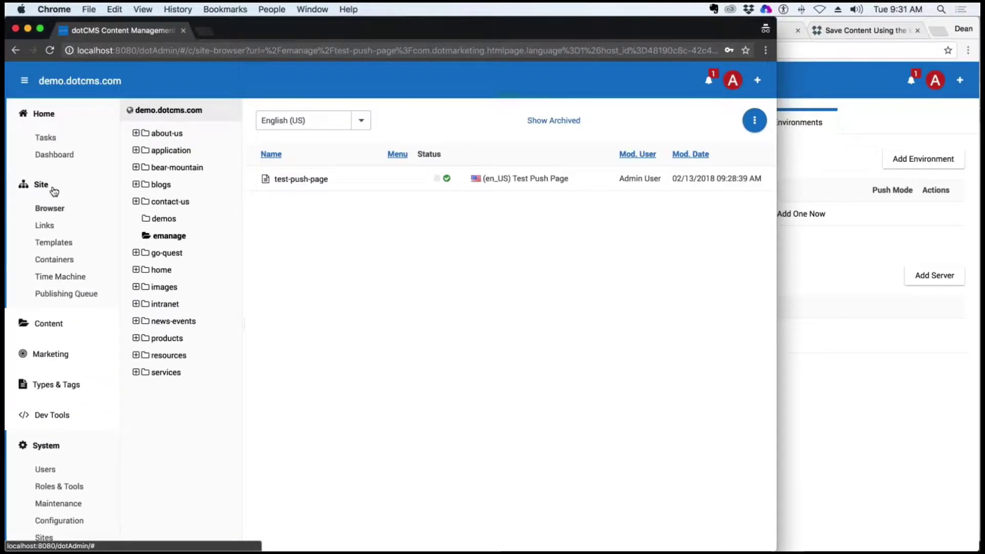
{"action": "left_click", "coordinate": [85, 295]}
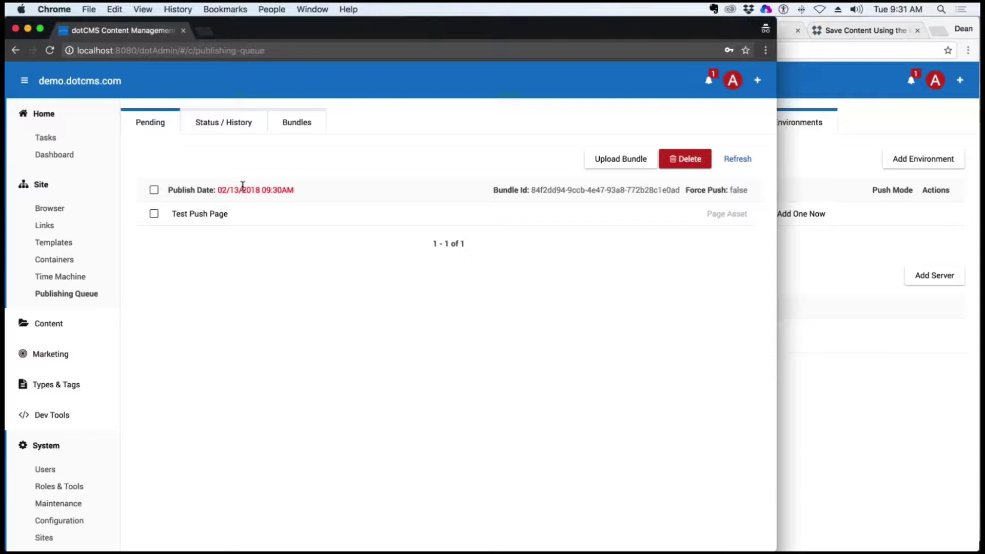
{"action": "left_click", "coordinate": [224, 126]}
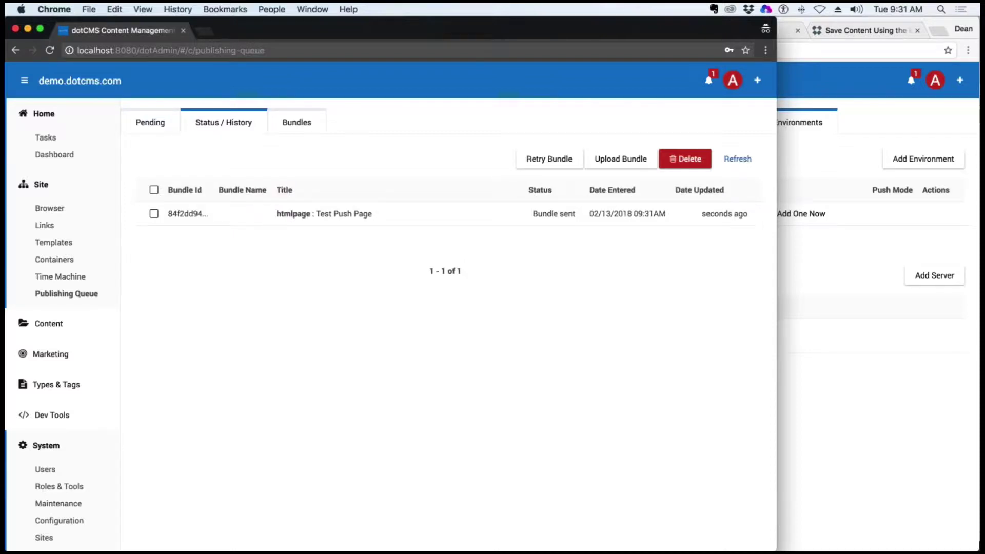
{"action": "left_click_drag", "start_coordinate": [576, 214], "coordinate": [531, 212]}
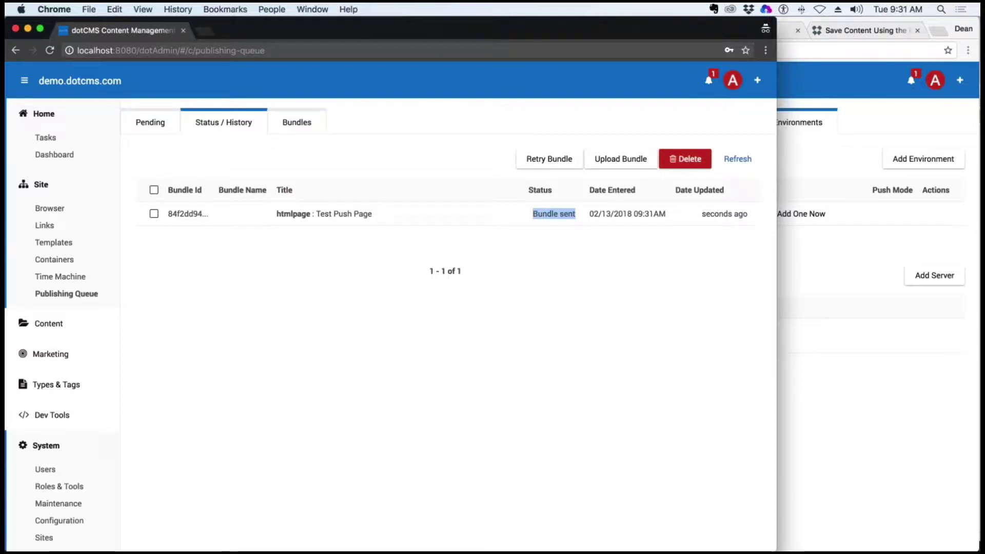
{"action": "left_click", "coordinate": [739, 160]}
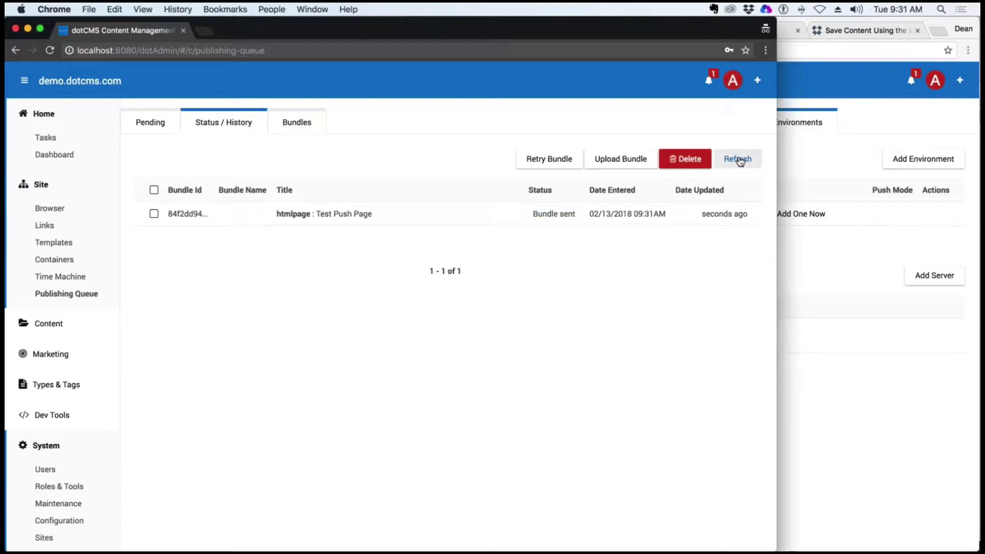
{"action": "left_click", "coordinate": [816, 152]}
Open test-push-page from the remote emanage folder in the page editor
{"action": "mouse_move", "coordinate": [443, 150]}
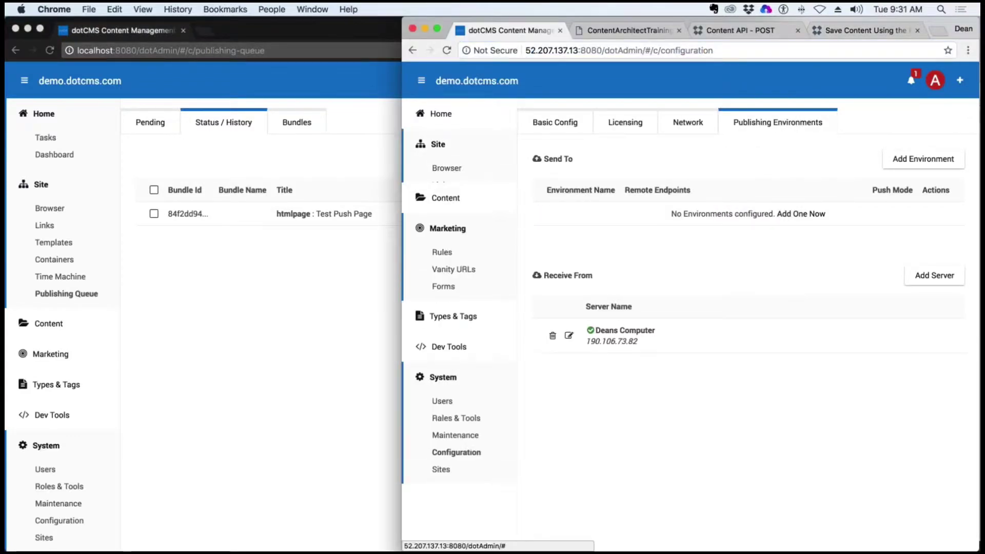
{"action": "left_click", "coordinate": [446, 168]}
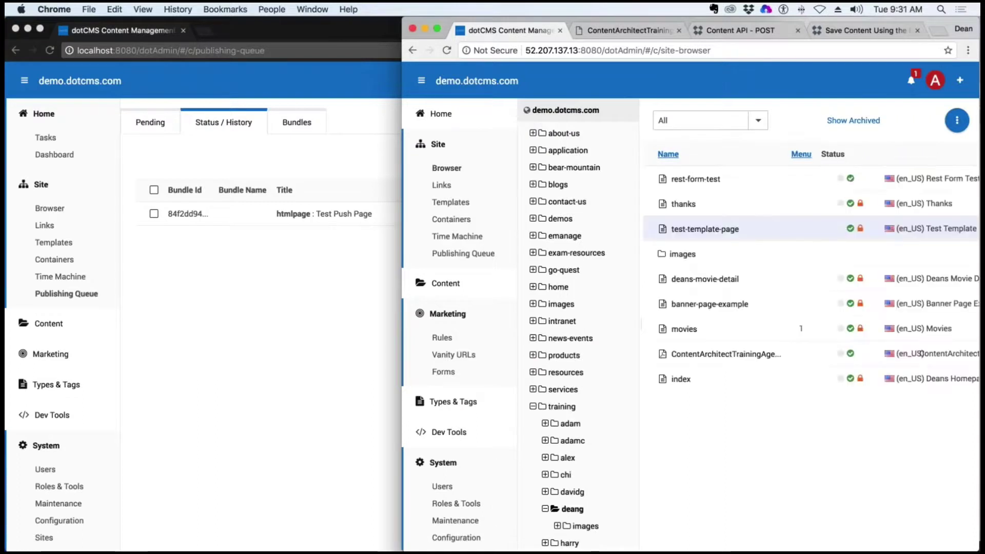
{"action": "left_click", "coordinate": [564, 236]}
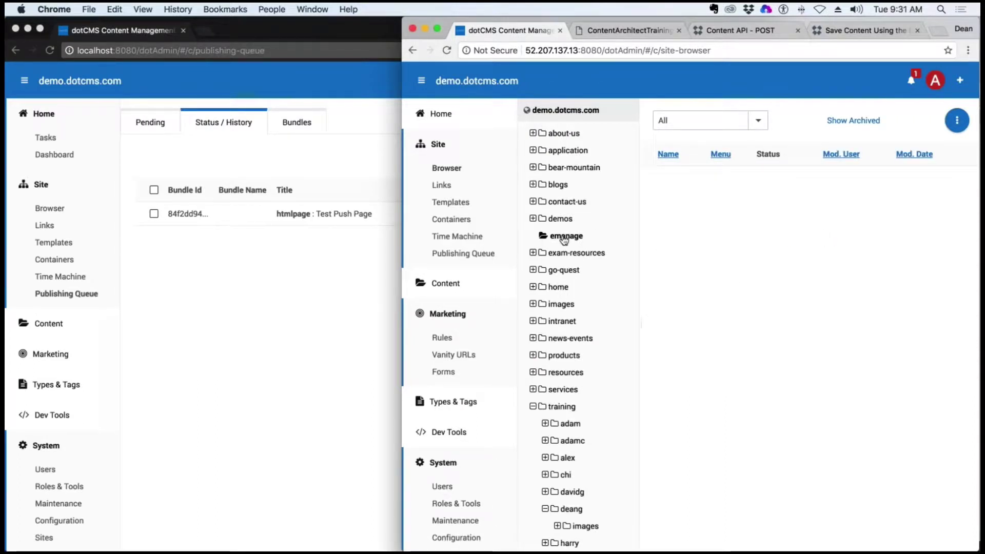
{"action": "left_click", "coordinate": [564, 238]}
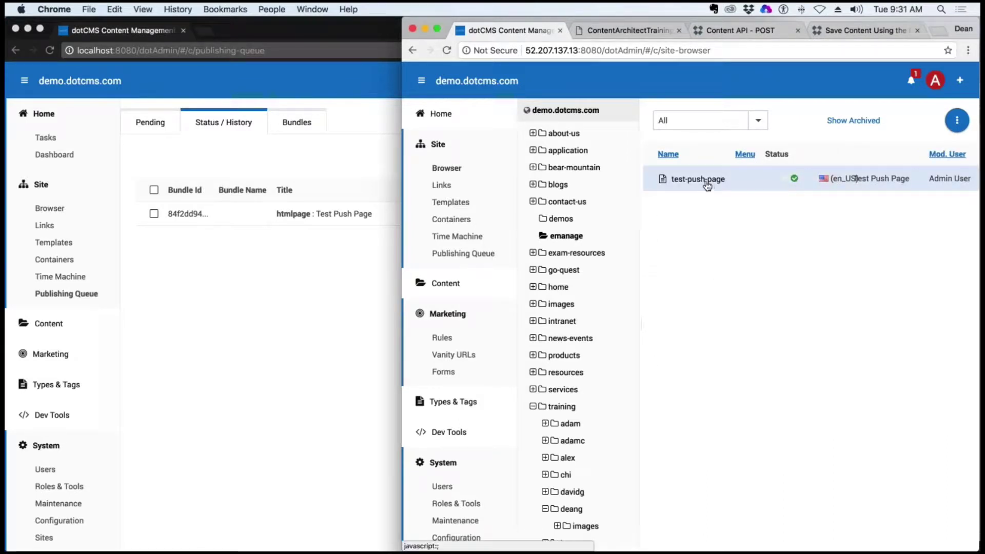
{"action": "left_click", "coordinate": [739, 186]}
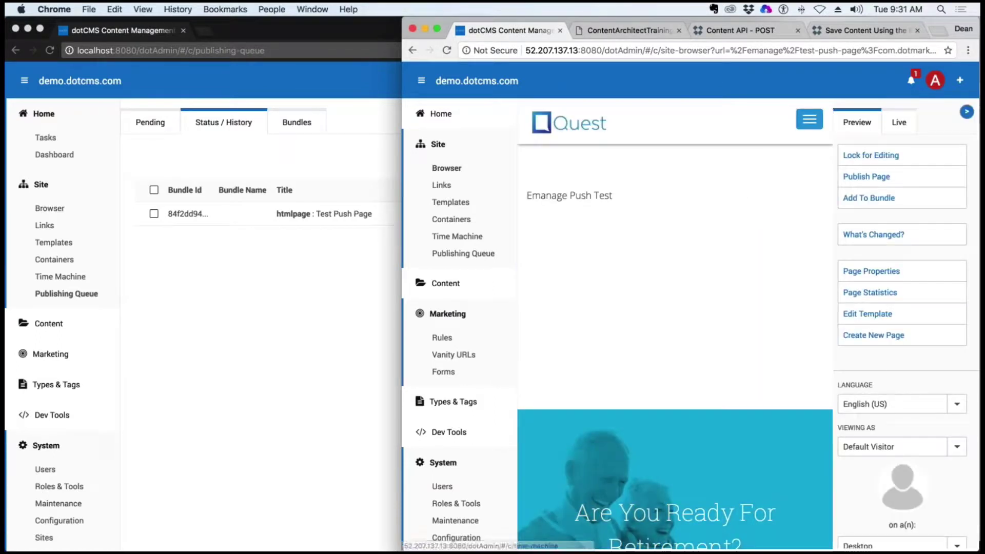
Lock the remote test page for editing, cancel out of its Emanage Template, and return to localhost
{"action": "left_click_drag", "start_coordinate": [402, 242], "coordinate": [174, 242]}
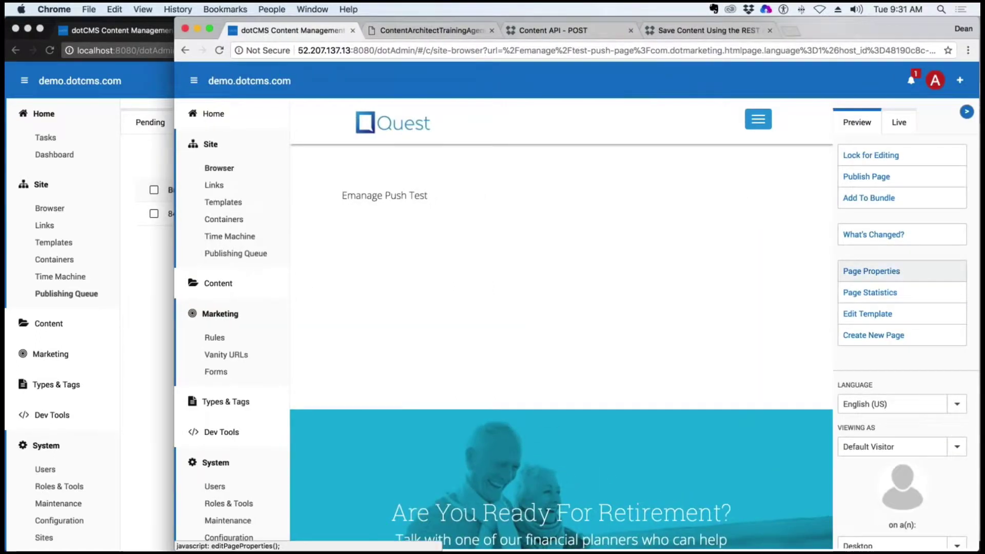
{"action": "left_click", "coordinate": [870, 155]}
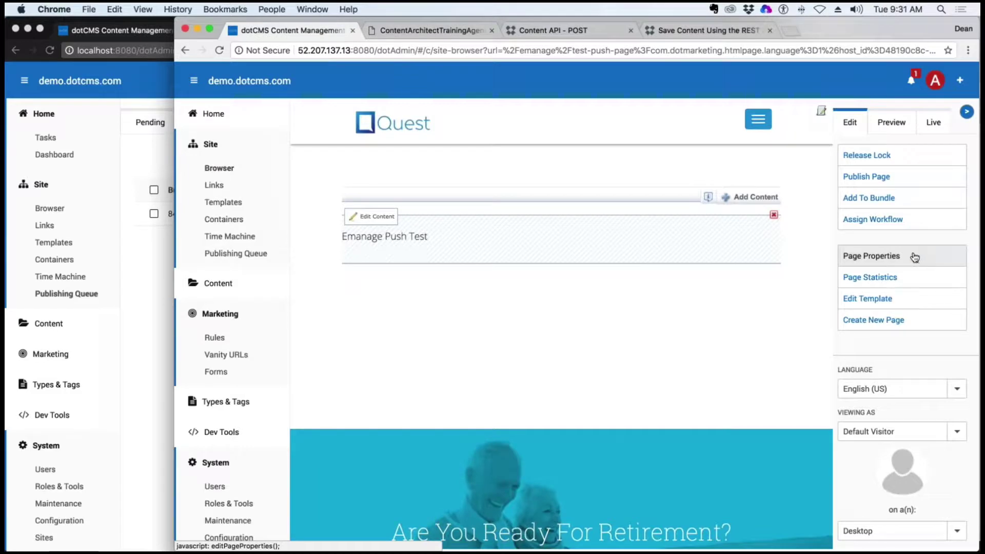
{"action": "left_click", "coordinate": [872, 298]}
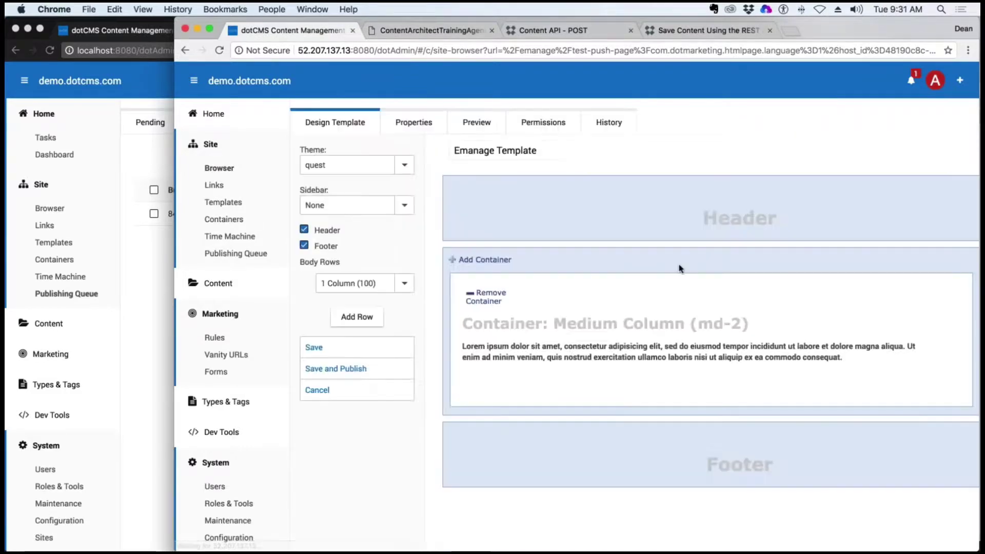
{"action": "triple_click", "coordinate": [536, 151]}
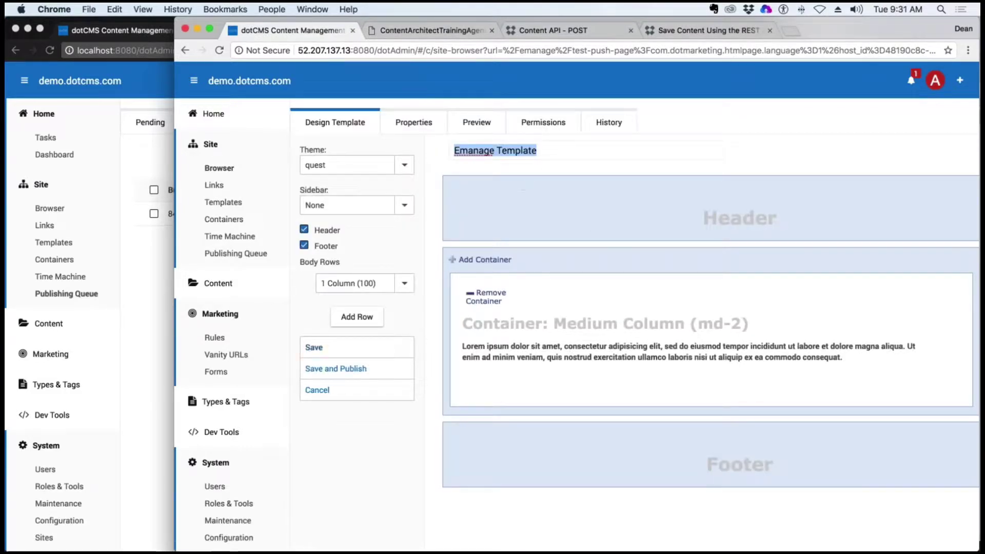
{"action": "left_click", "coordinate": [334, 390]}
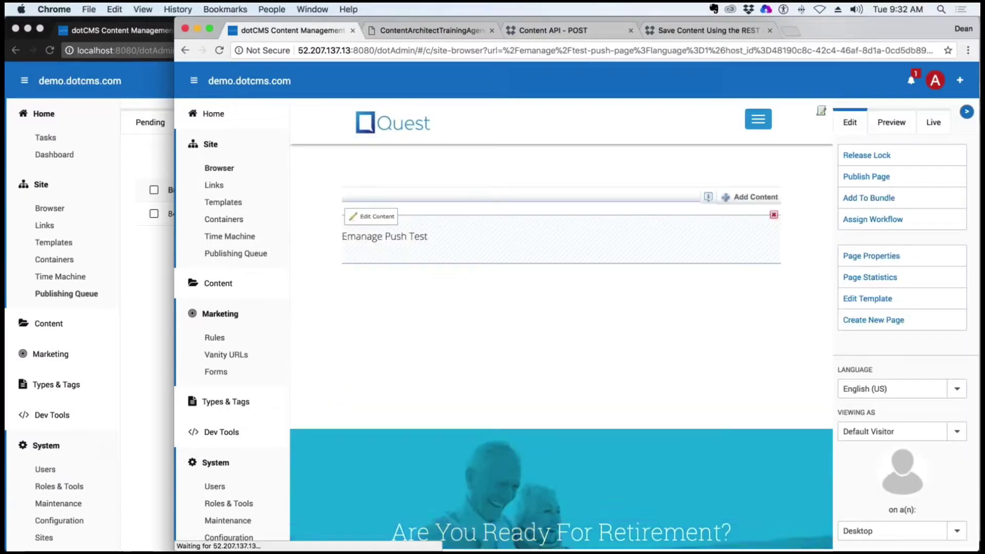
{"action": "left_click", "coordinate": [132, 249]}
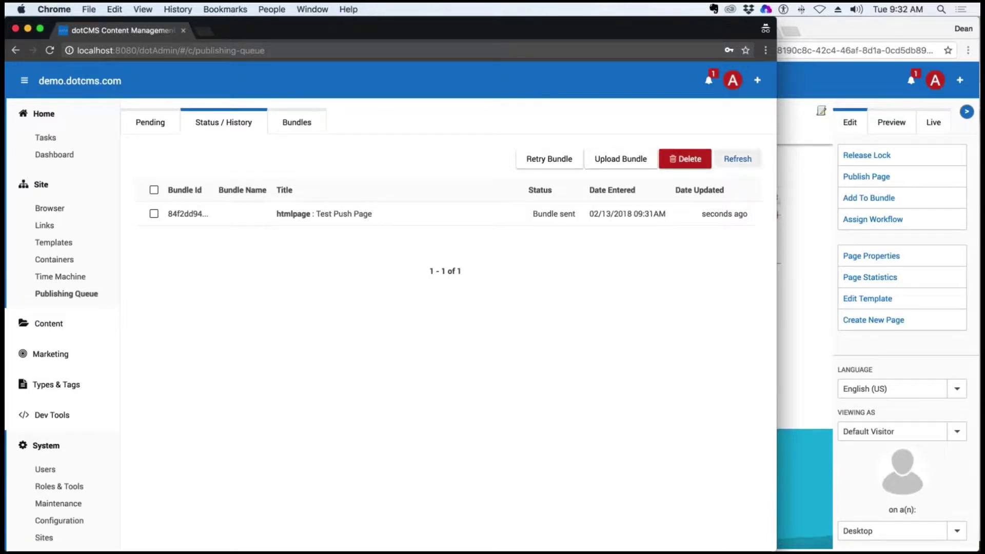
Reveal the 1.4 MB ddf7a819….tar.gz archive in desktop/Demo/PublishBundle, then return to local dotCMS
{"action": "key", "text": "F11"}
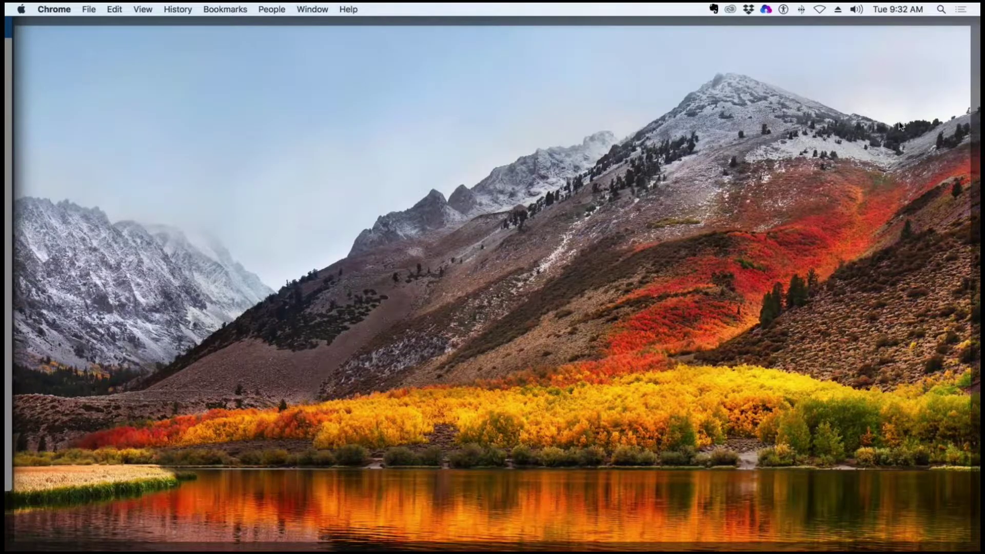
{"action": "double_click", "coordinate": [982, 76]}
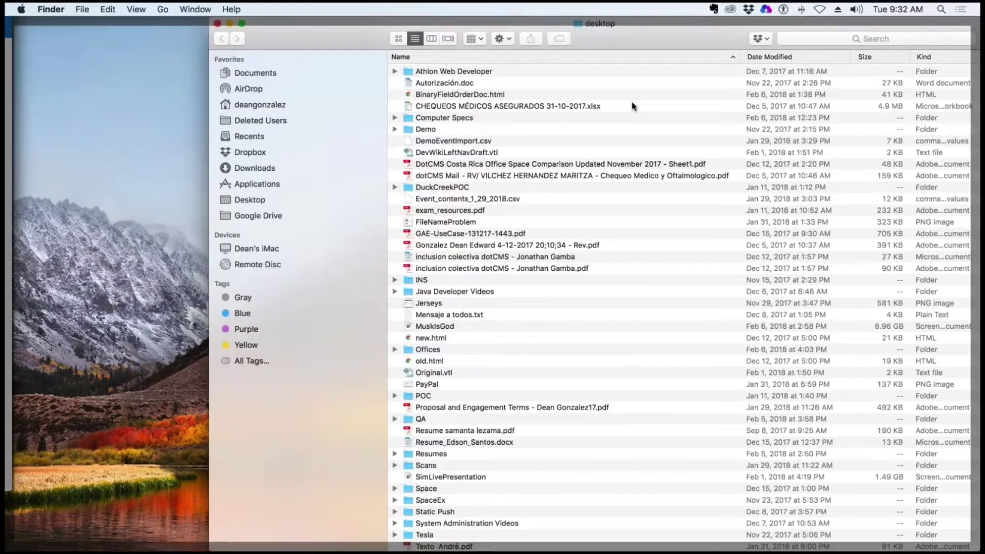
{"action": "double_click", "coordinate": [508, 130]}
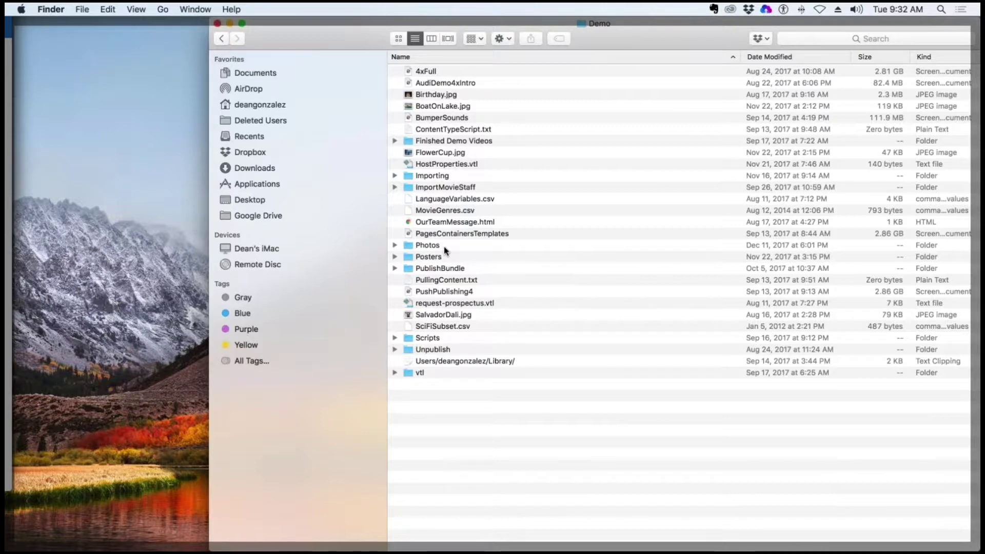
{"action": "left_click", "coordinate": [448, 267]}
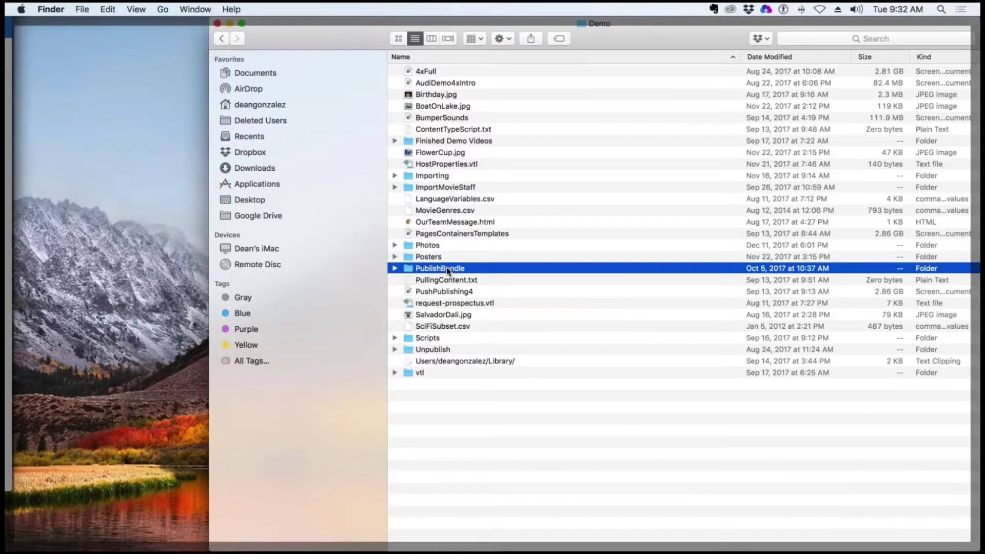
{"action": "left_click", "coordinate": [394, 268]}
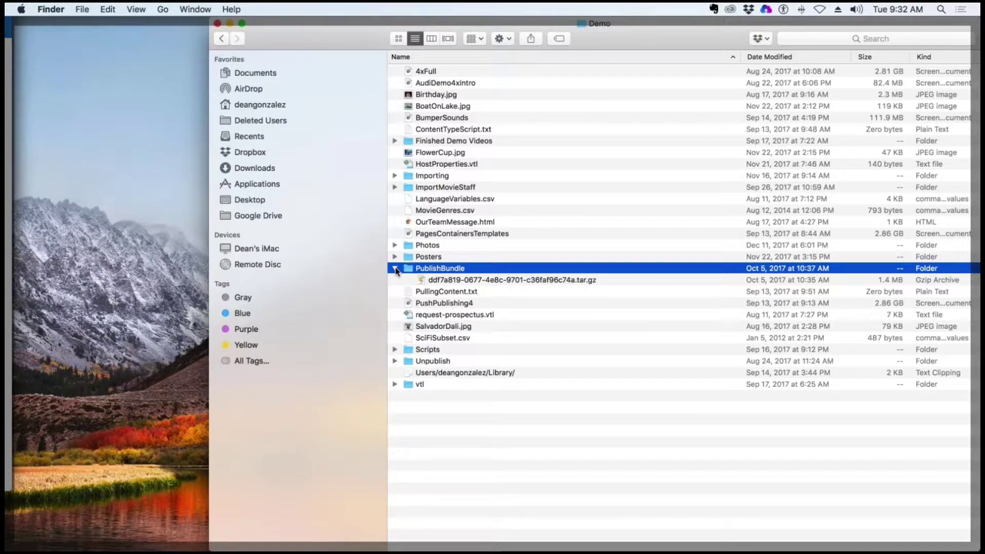
{"action": "left_click", "coordinate": [395, 267]}
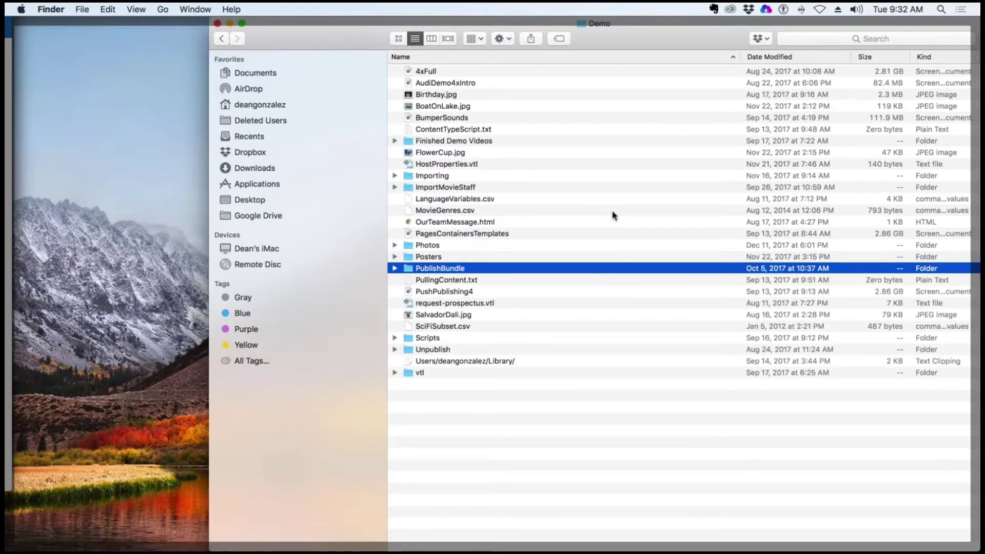
{"action": "left_click", "coordinate": [394, 268]}
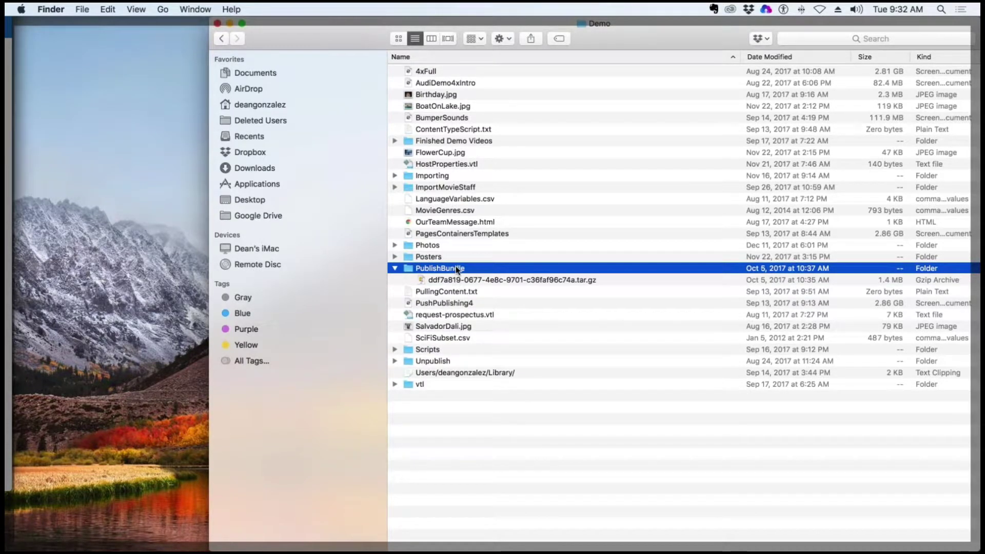
{"action": "left_click", "coordinate": [192, 260]}
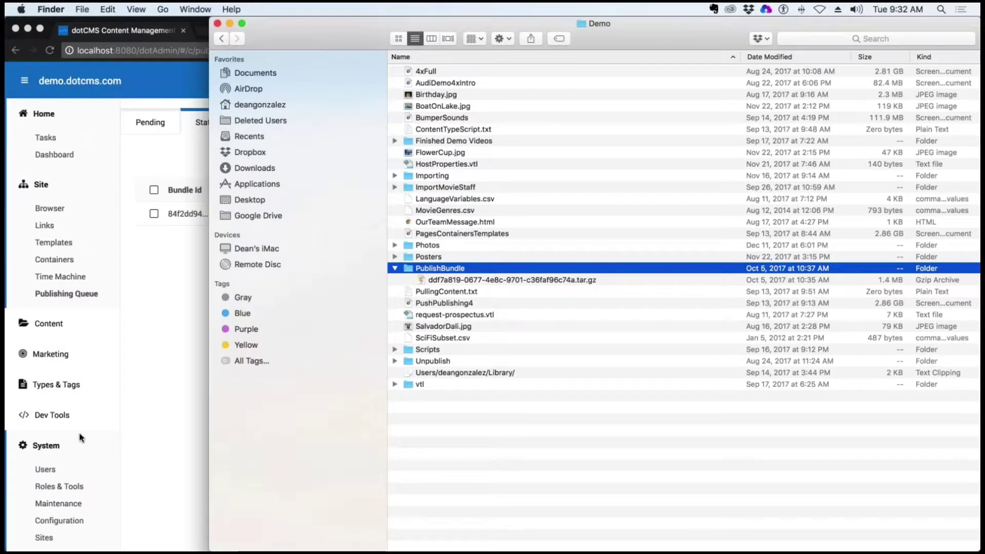
{"action": "left_click", "coordinate": [72, 439]}
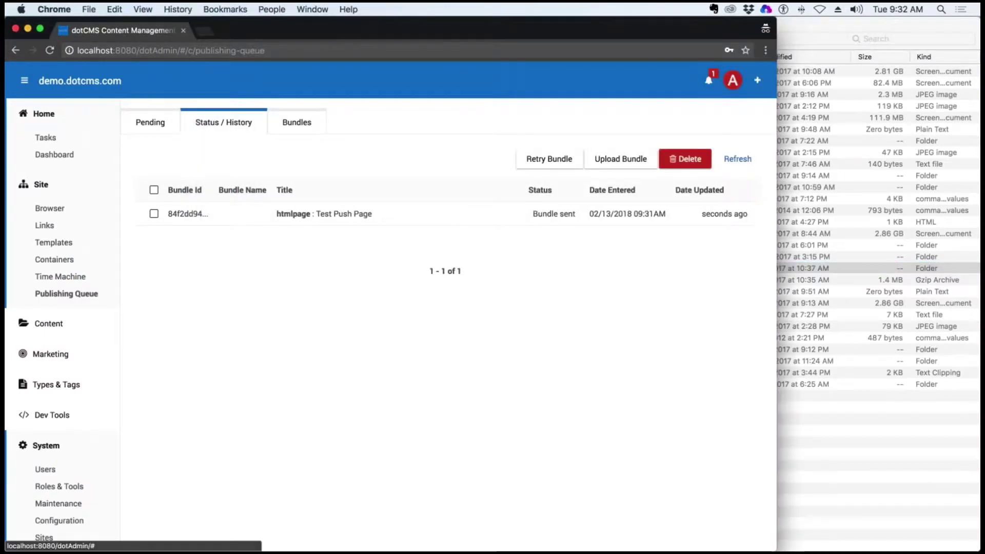
Start a bundle upload from the Publishing Queue and choose desktop/Demo/PublishBundle/ddf7a819-0677-4e8c-9701-c36faf96c74a.tar.gz
{"action": "left_click", "coordinate": [77, 214]}
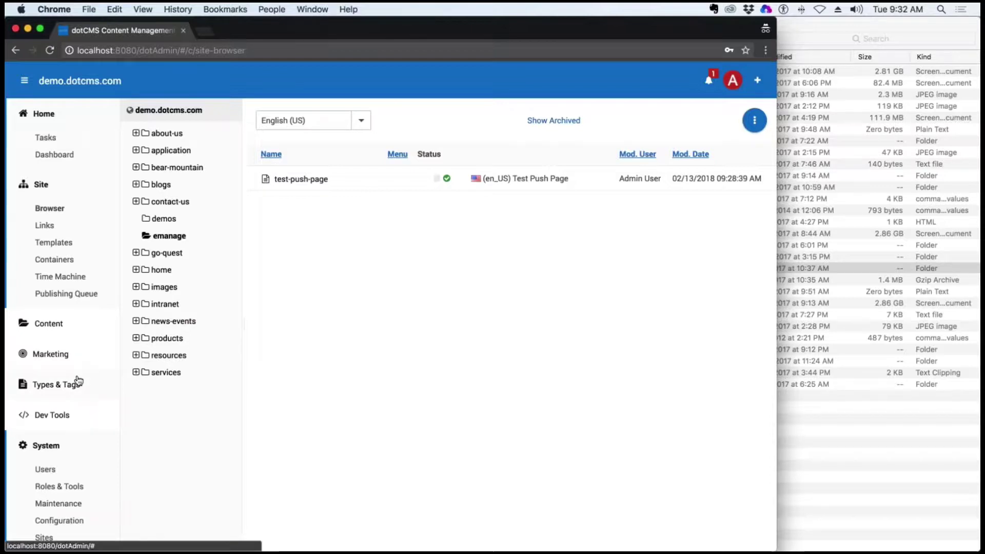
{"action": "left_click", "coordinate": [93, 294]}
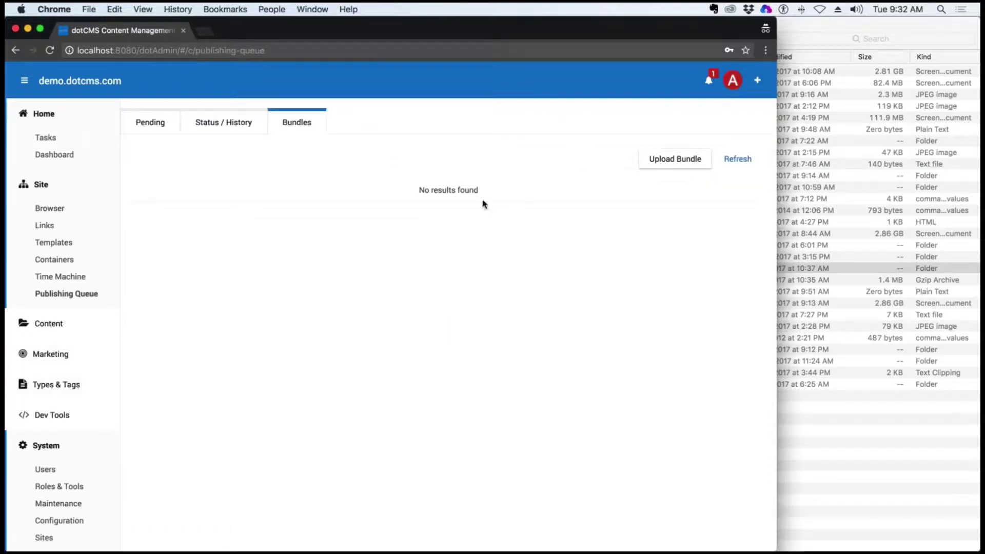
{"action": "left_click", "coordinate": [676, 160]}
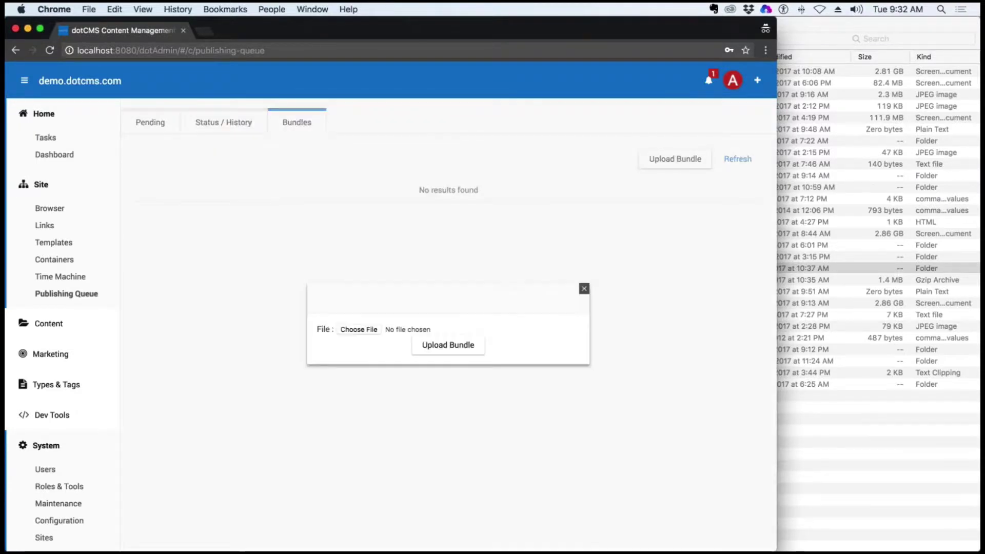
{"action": "left_click", "coordinate": [361, 329]}
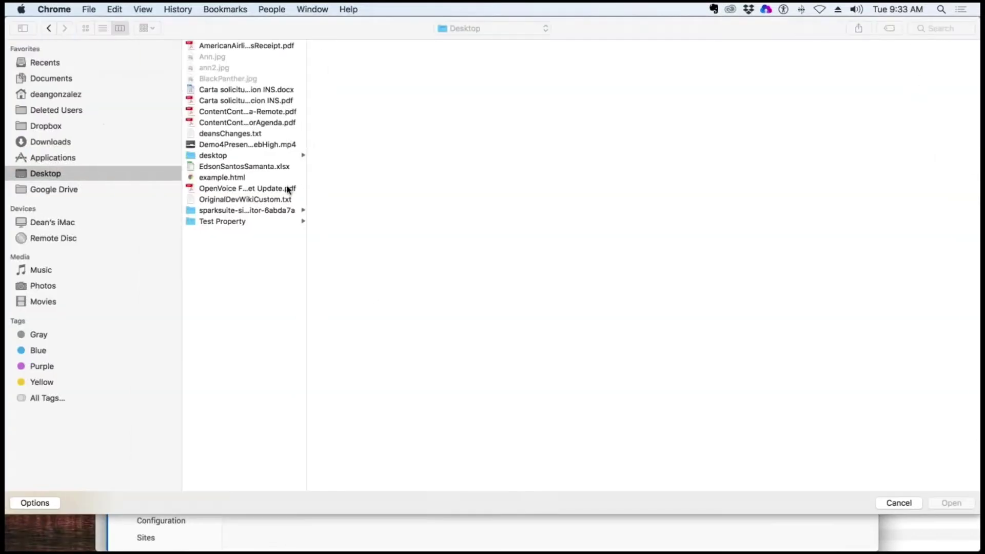
{"action": "left_click", "coordinate": [232, 123]}
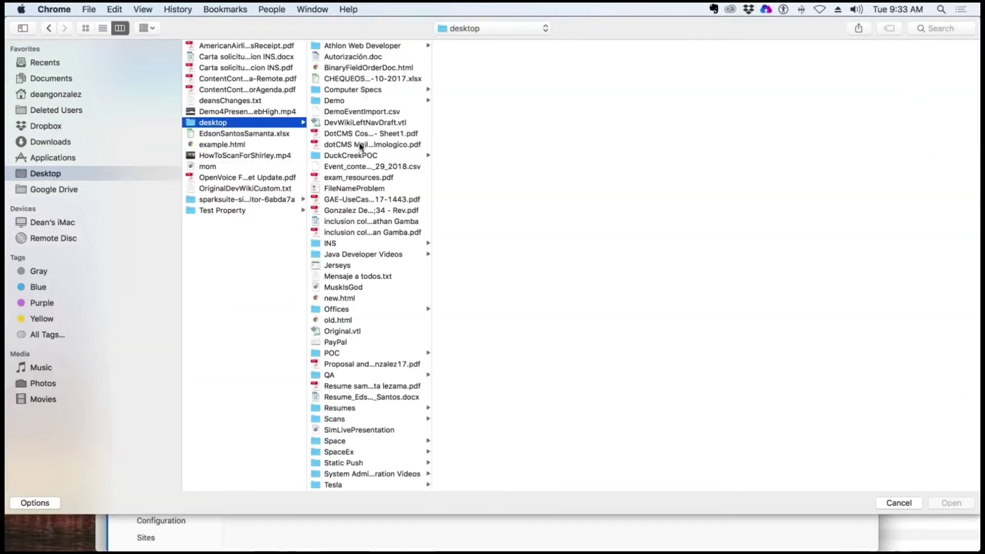
{"action": "left_click", "coordinate": [338, 101]}
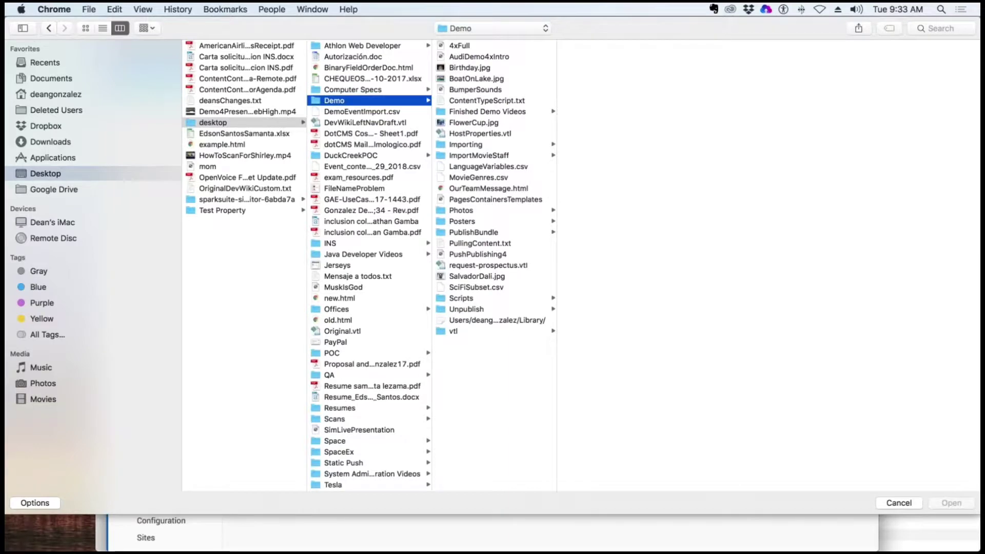
{"action": "left_click", "coordinate": [504, 232]}
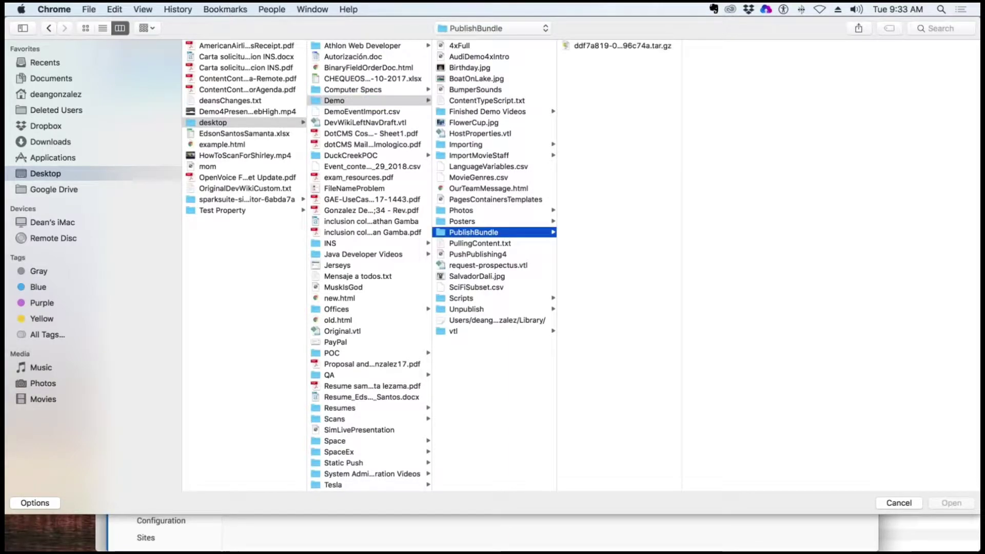
{"action": "left_click", "coordinate": [629, 46]}
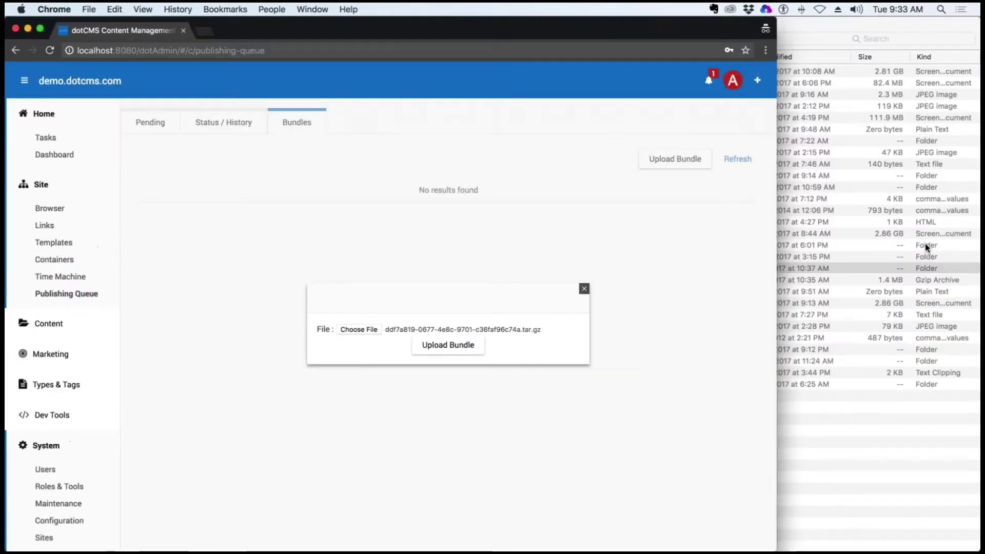
Upload the ddf7a819 bundle, confirm Success in Status / History, and open the Site Browser
{"action": "left_click", "coordinate": [473, 353]}
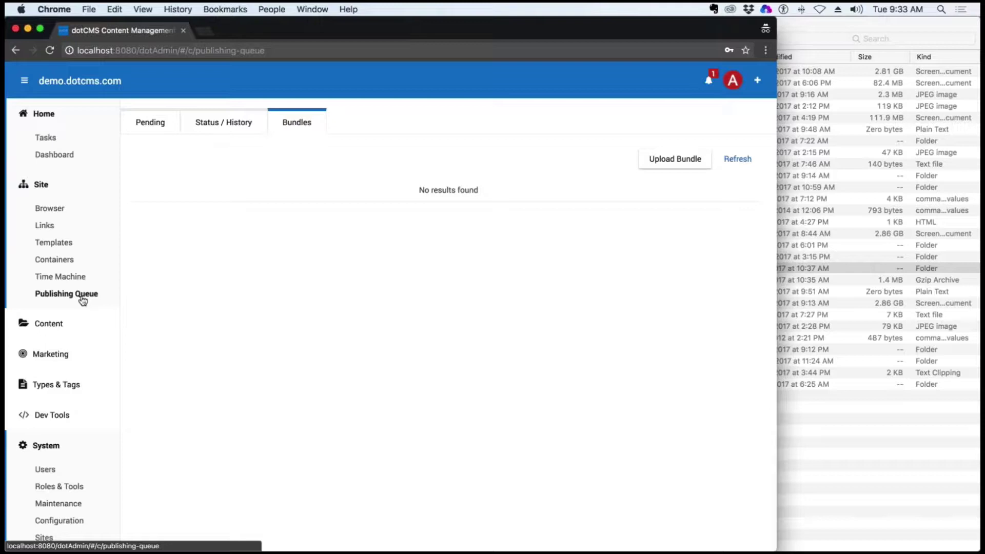
{"action": "scroll", "coordinate": [82, 301], "scroll_direction": "down", "scroll_amount": 1}
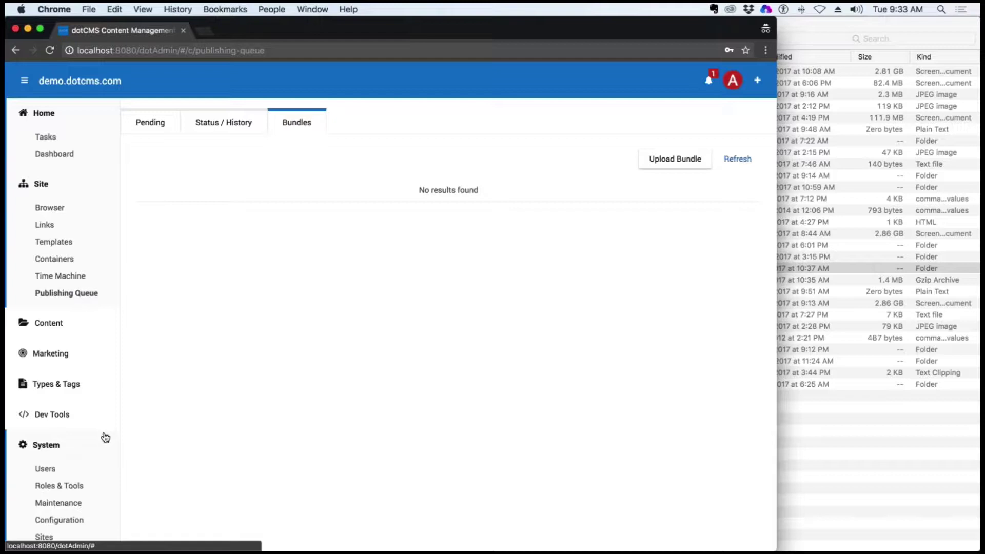
{"action": "left_click", "coordinate": [223, 122]}
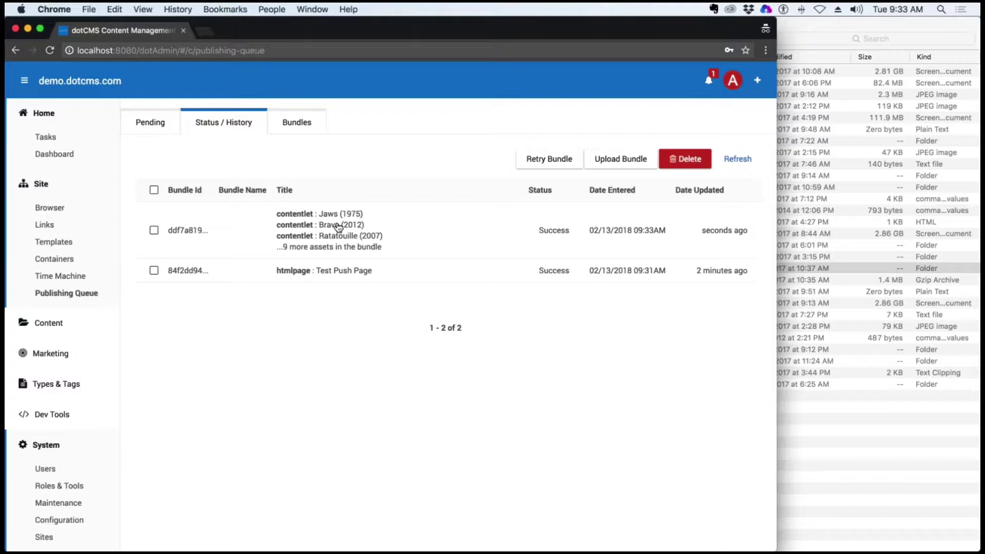
{"action": "left_click_drag", "start_coordinate": [566, 231], "coordinate": [542, 231]}
{"action": "left_click", "coordinate": [57, 210]}
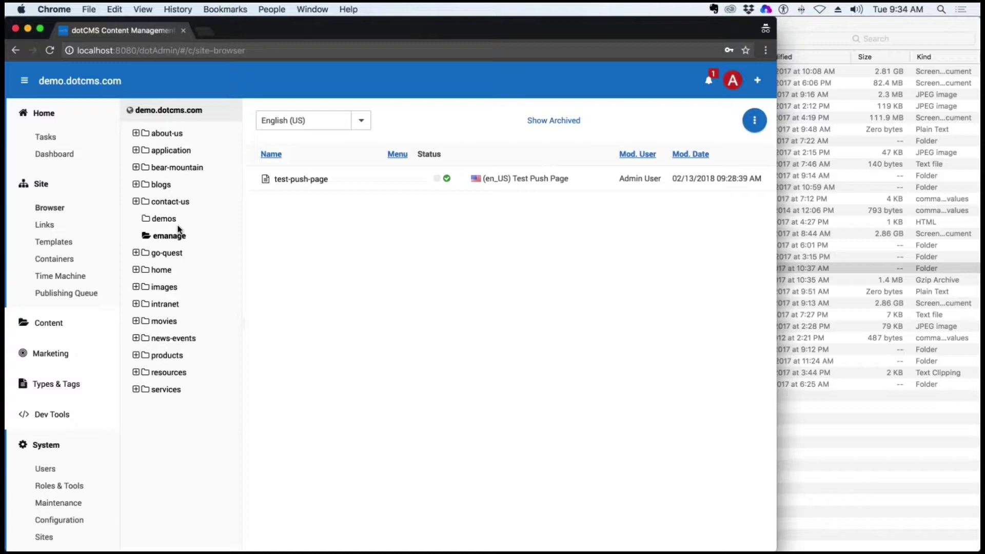
Open the movies index page and filter it to Action genre movies
{"action": "left_click", "coordinate": [164, 321]}
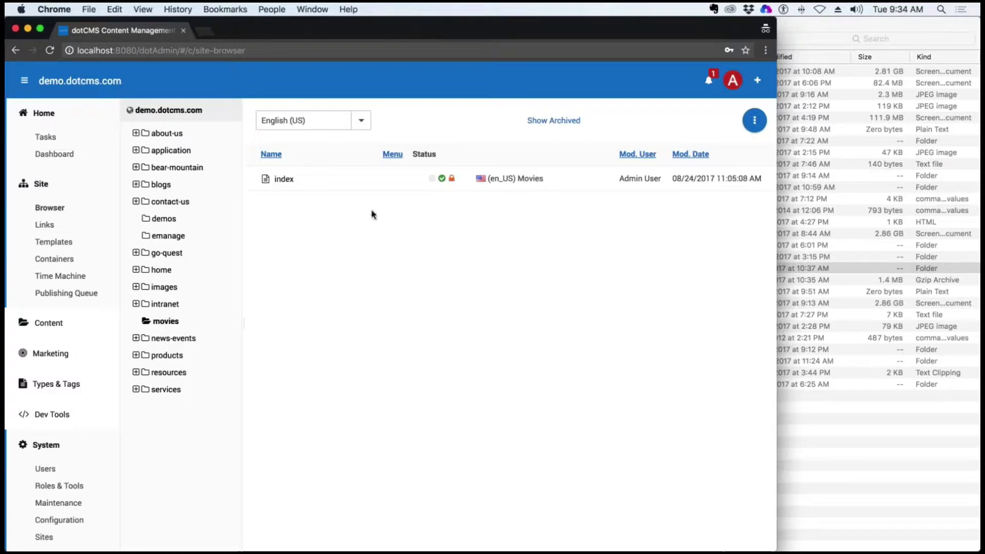
{"action": "left_click", "coordinate": [287, 180]}
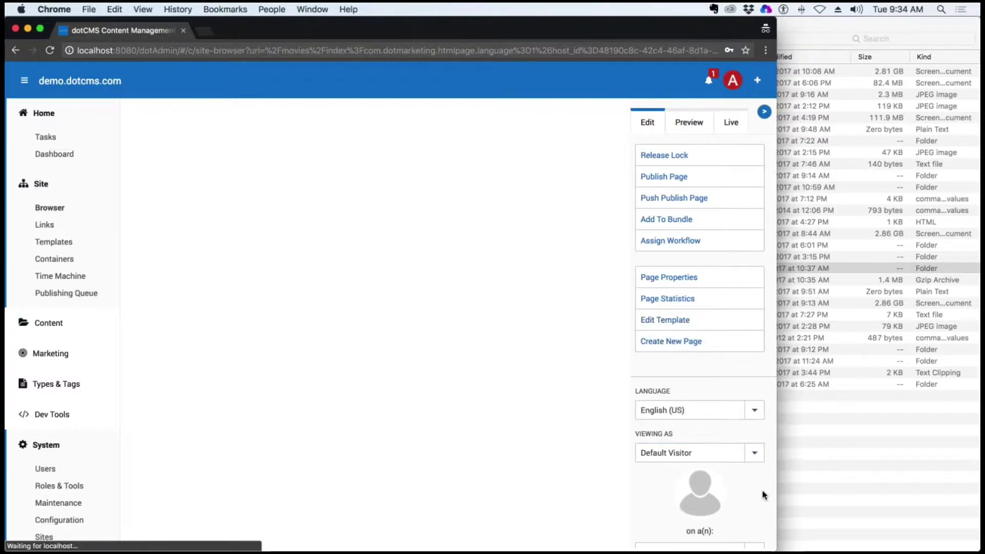
{"action": "left_click_drag", "start_coordinate": [776, 490], "coordinate": [894, 485]}
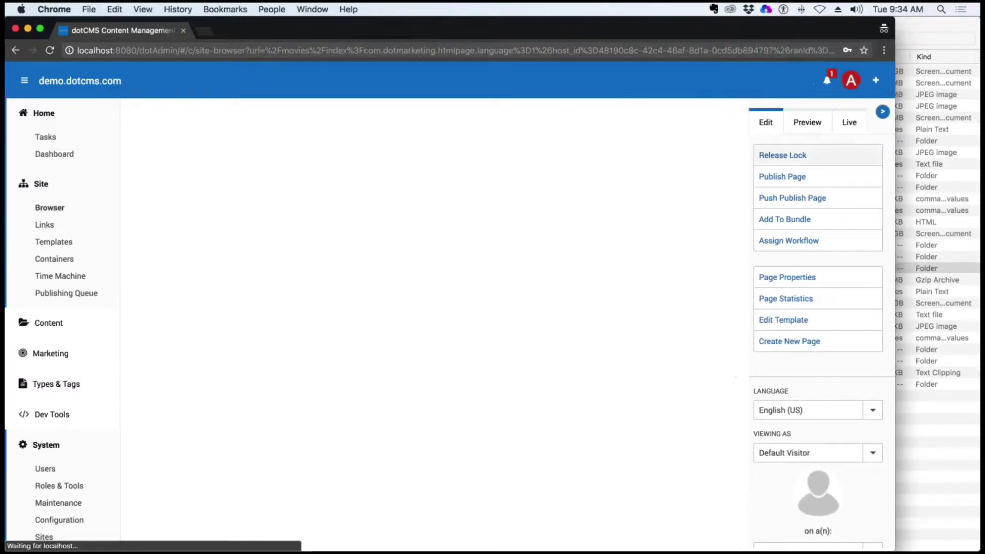
{"action": "scroll", "coordinate": [540, 176], "scroll_direction": "down", "scroll_amount": 2}
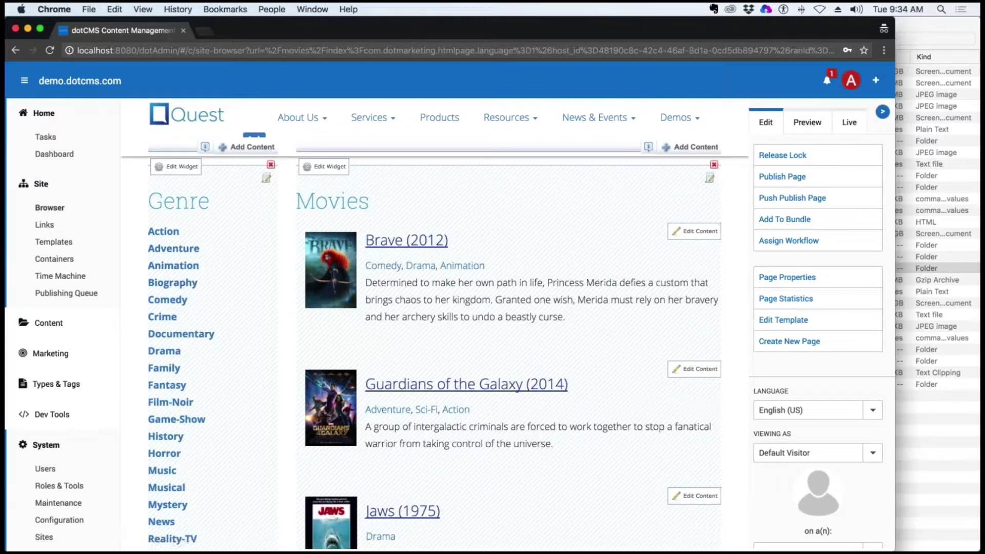
{"action": "left_click", "coordinate": [163, 231]}
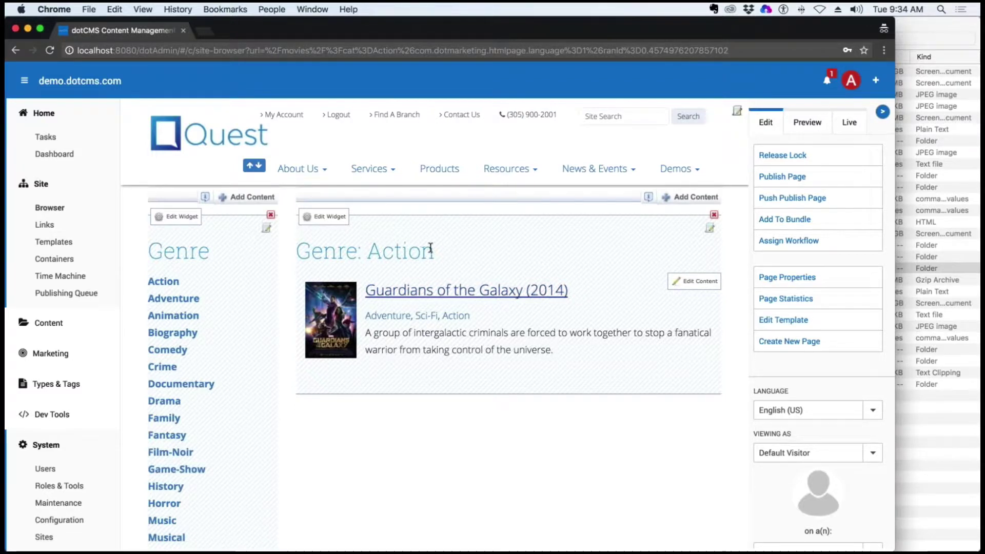
Open Guardians of the Galaxy, browse Adventure and Comedy, then open Ratatouille (2007)
{"action": "left_click_drag", "start_coordinate": [430, 250], "coordinate": [366, 251]}
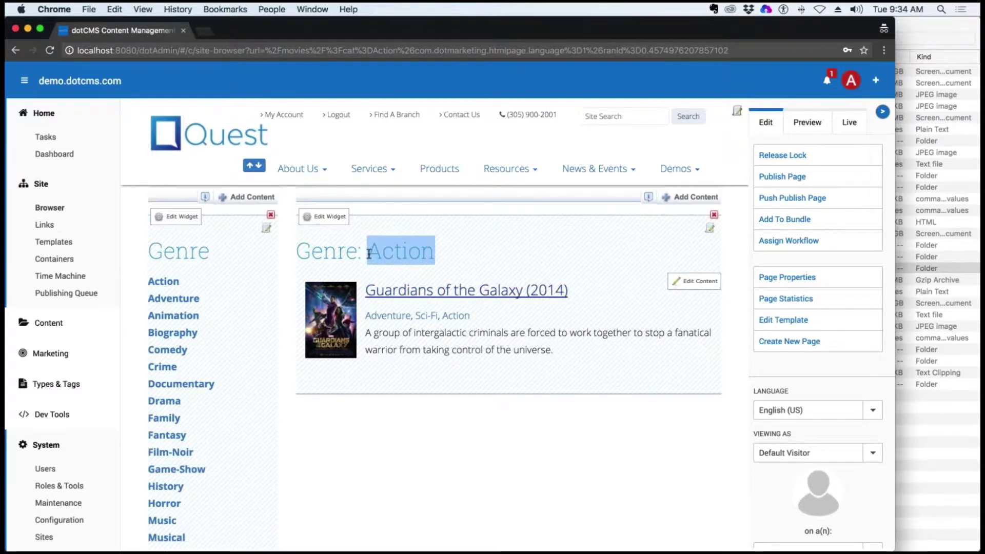
{"action": "left_click", "coordinate": [457, 295]}
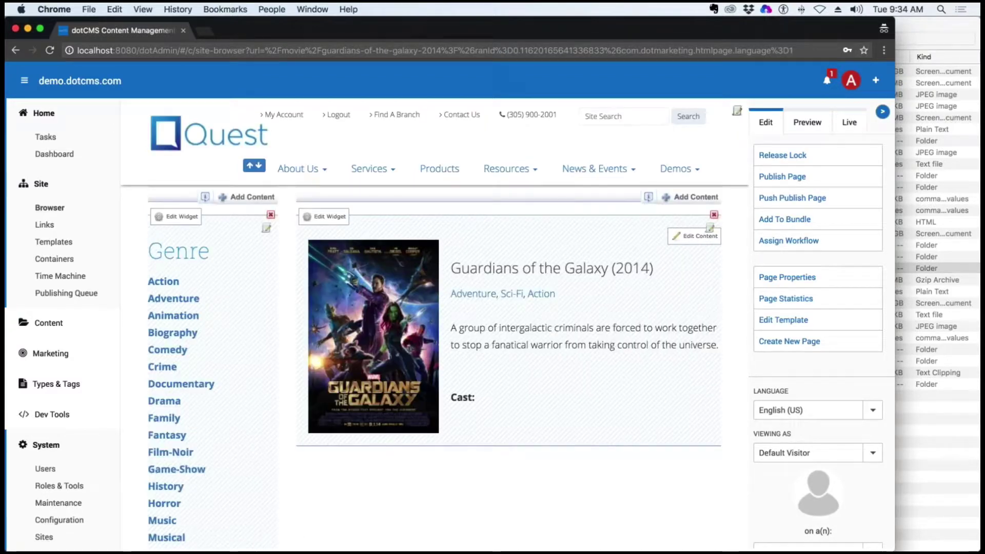
{"action": "left_click_drag", "start_coordinate": [653, 268], "coordinate": [470, 268]}
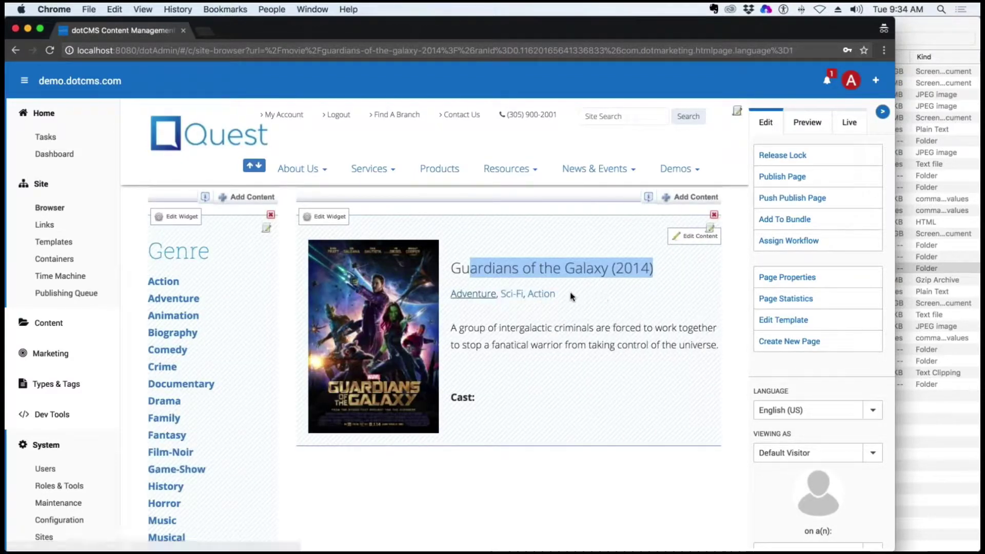
{"action": "left_click_drag", "start_coordinate": [561, 296], "coordinate": [450, 295]}
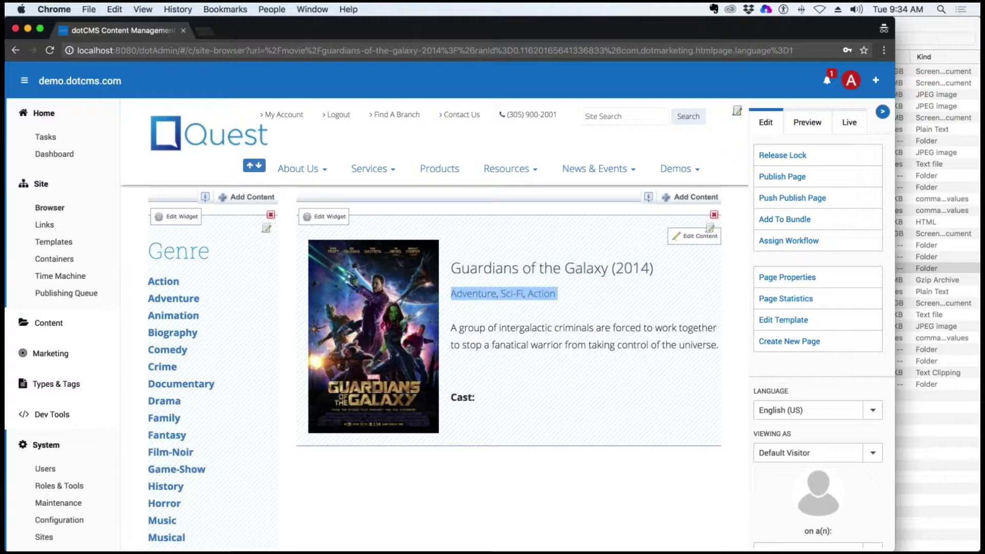
{"action": "left_click", "coordinate": [473, 294]}
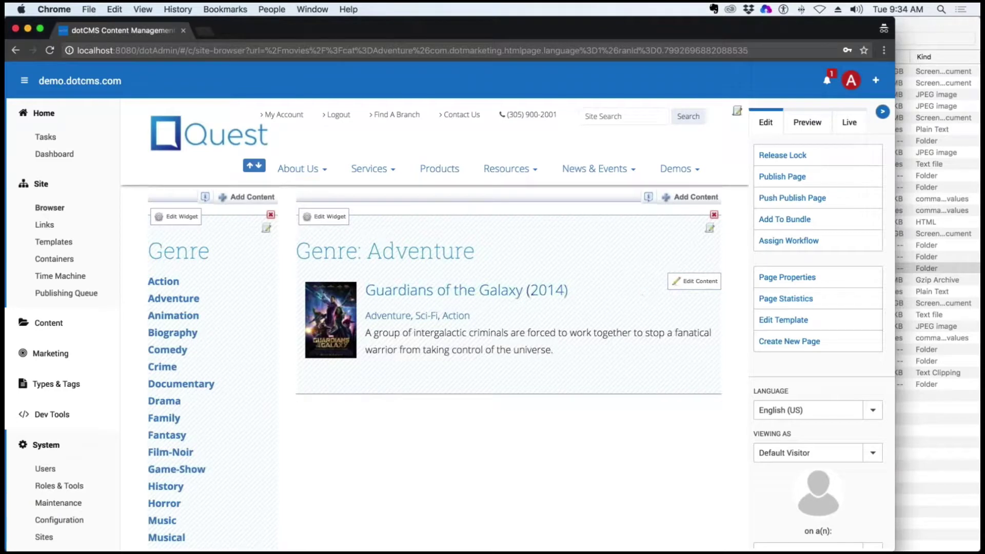
{"action": "left_click", "coordinate": [169, 350]}
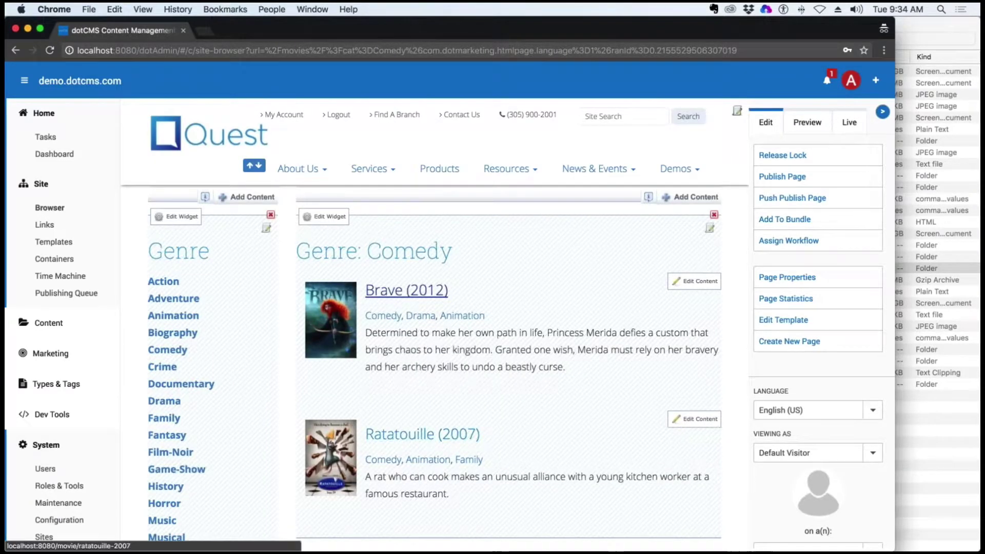
{"action": "left_click", "coordinate": [451, 434]}
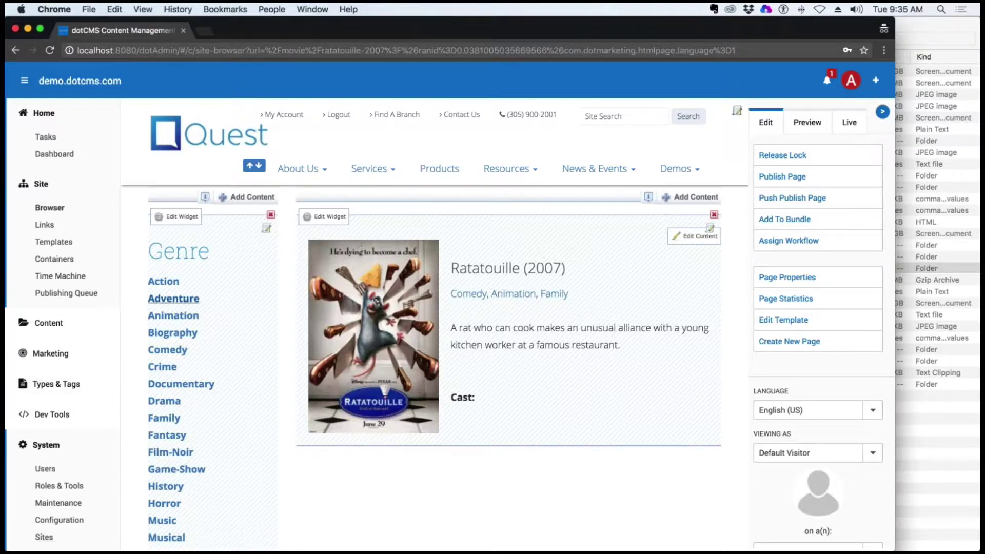
{"action": "left_click", "coordinate": [91, 385]}
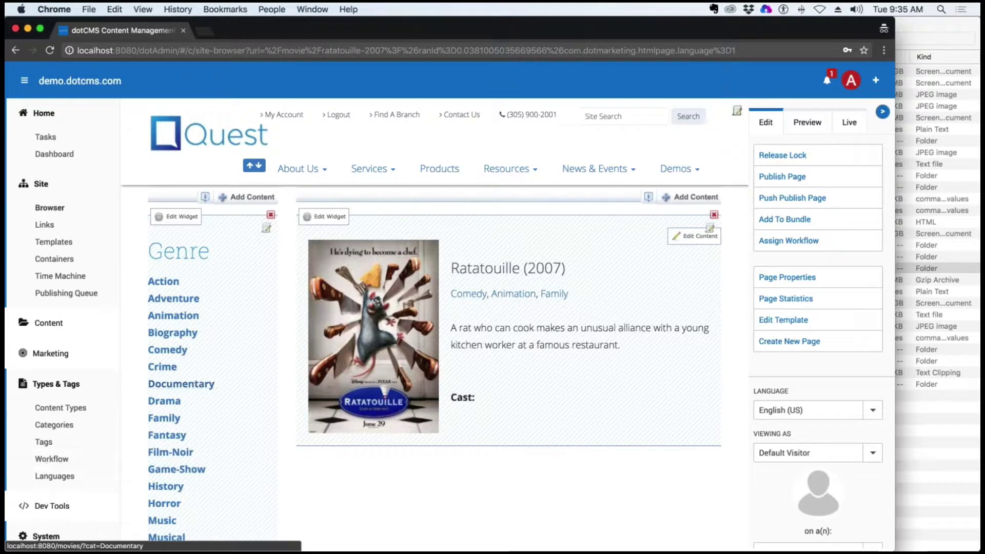
Run Check Integrity on the Emanage Amazon publishing environment and view its Deangmovies conflict report
{"action": "left_click", "coordinate": [60, 408]}
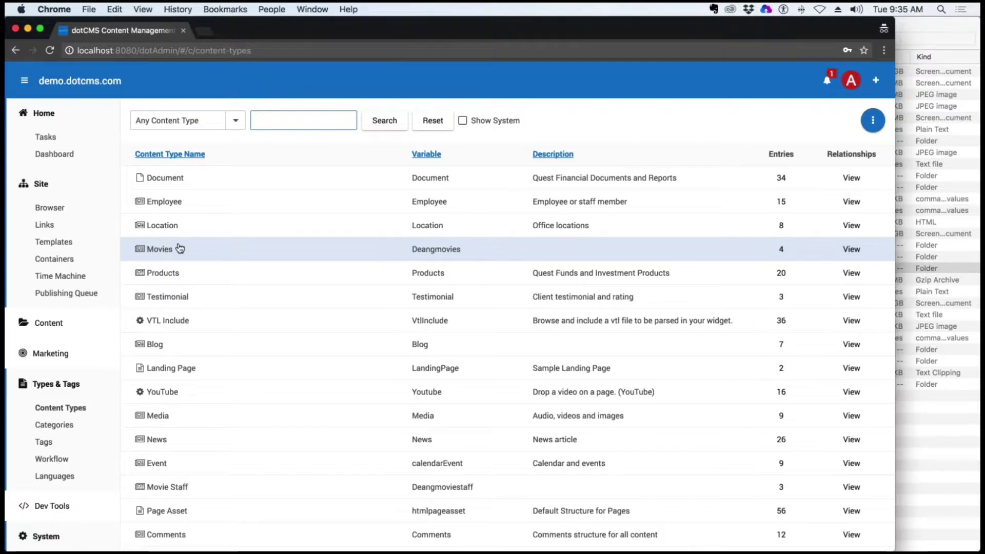
{"action": "left_click", "coordinate": [64, 293]}
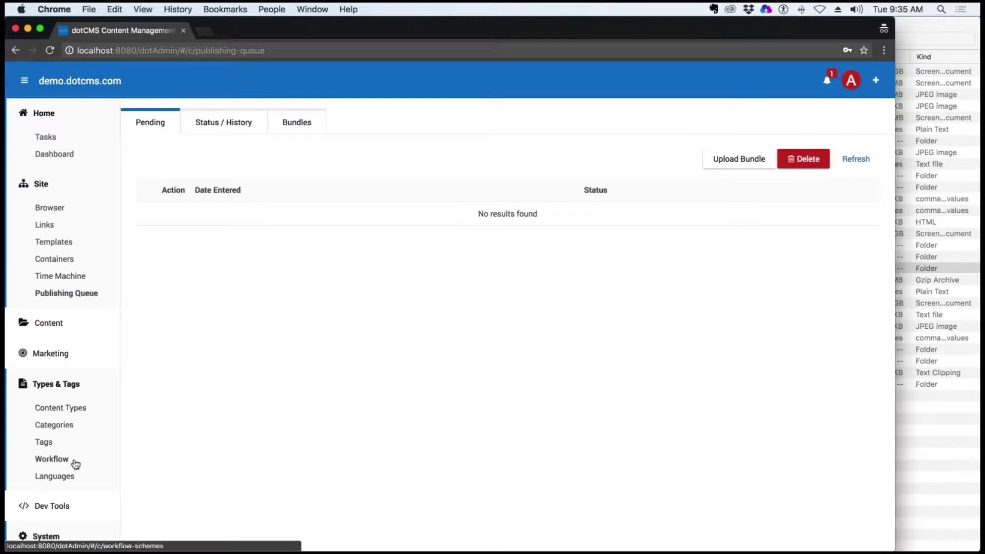
{"action": "scroll", "coordinate": [73, 465], "scroll_direction": "down", "scroll_amount": 4}
{"action": "left_click", "coordinate": [75, 521]}
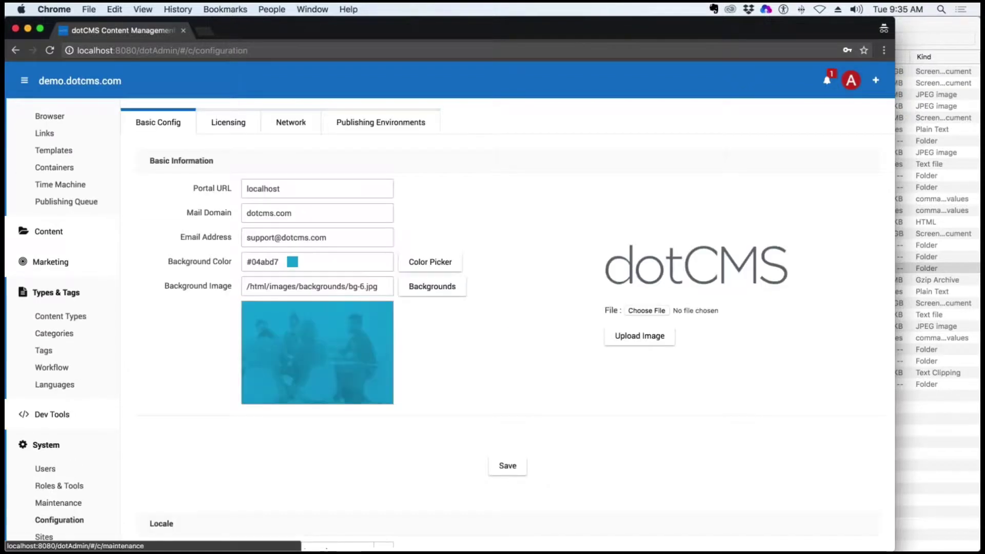
{"action": "left_click", "coordinate": [359, 130]}
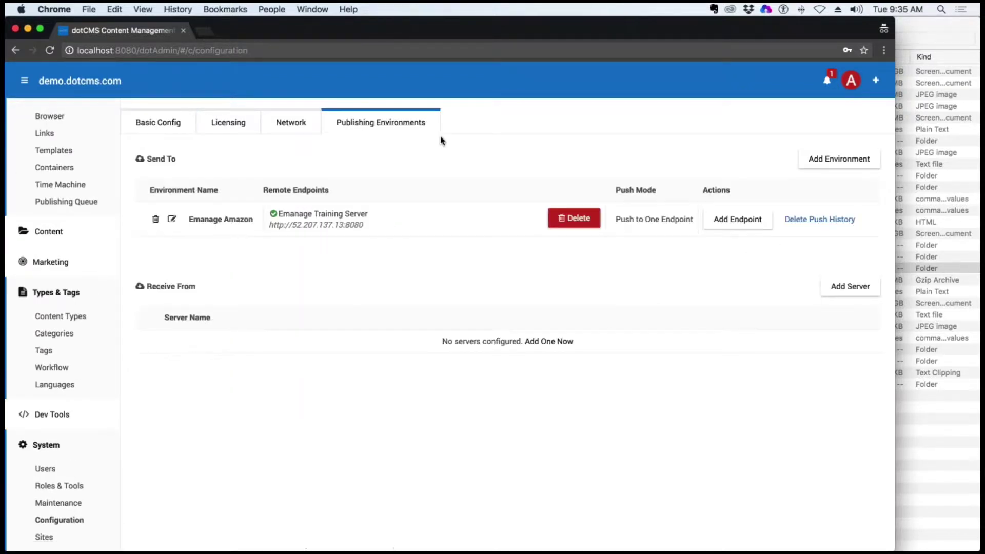
{"action": "left_click", "coordinate": [508, 220]}
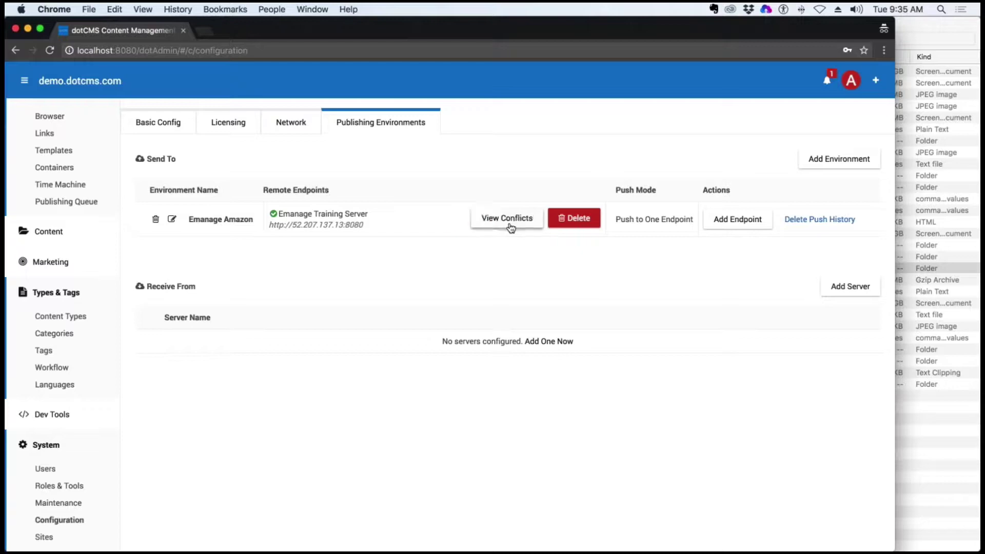
{"action": "left_click", "coordinate": [510, 227]}
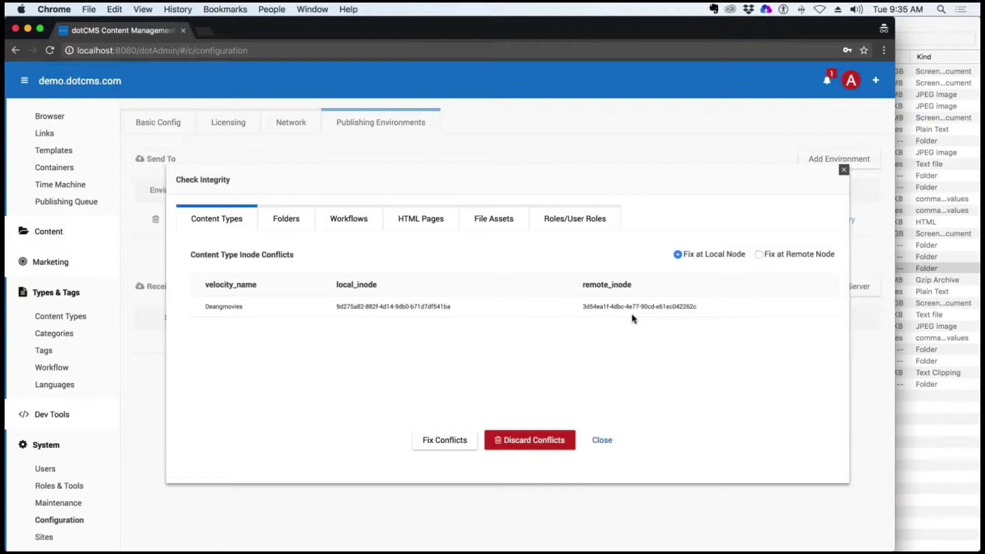
Review the folder, workflow, HTML page, file asset and role conflict tabs
{"action": "left_click", "coordinate": [286, 219]}
{"action": "left_click", "coordinate": [376, 221]}
{"action": "left_click", "coordinate": [455, 221]}
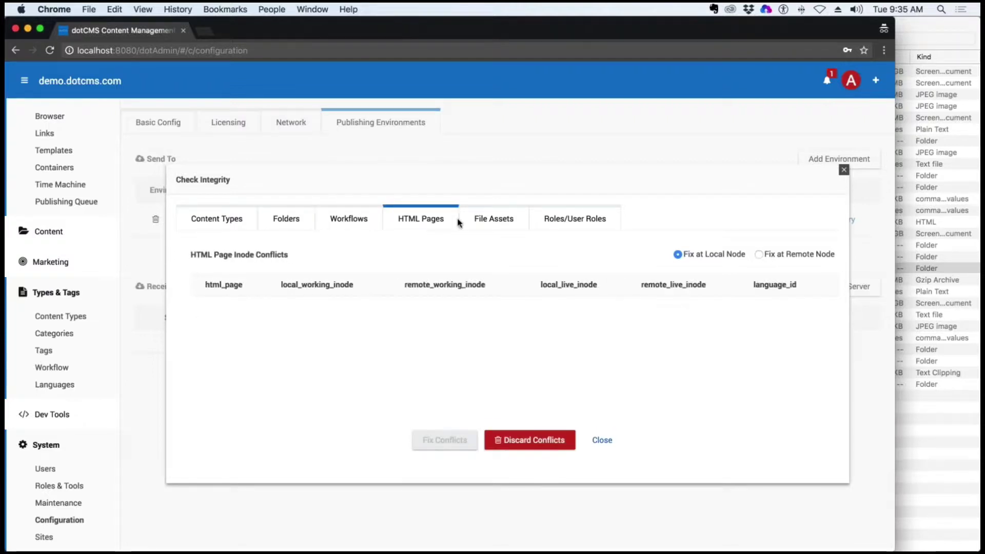
{"action": "left_click", "coordinate": [490, 220]}
{"action": "left_click", "coordinate": [584, 222]}
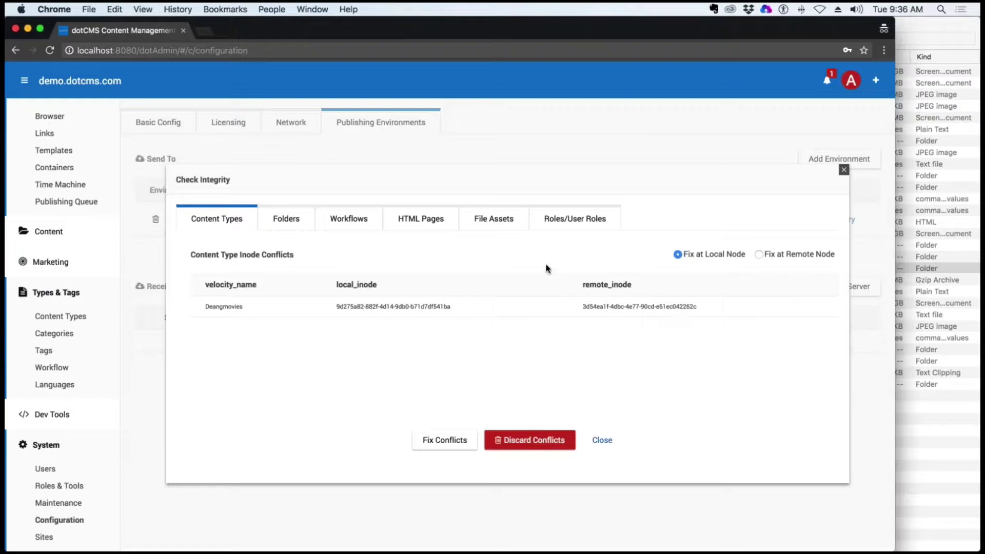
Compare Deangmovies' local and remote inode values and choose Fix at Remote Node
{"action": "double_click", "coordinate": [356, 284]}
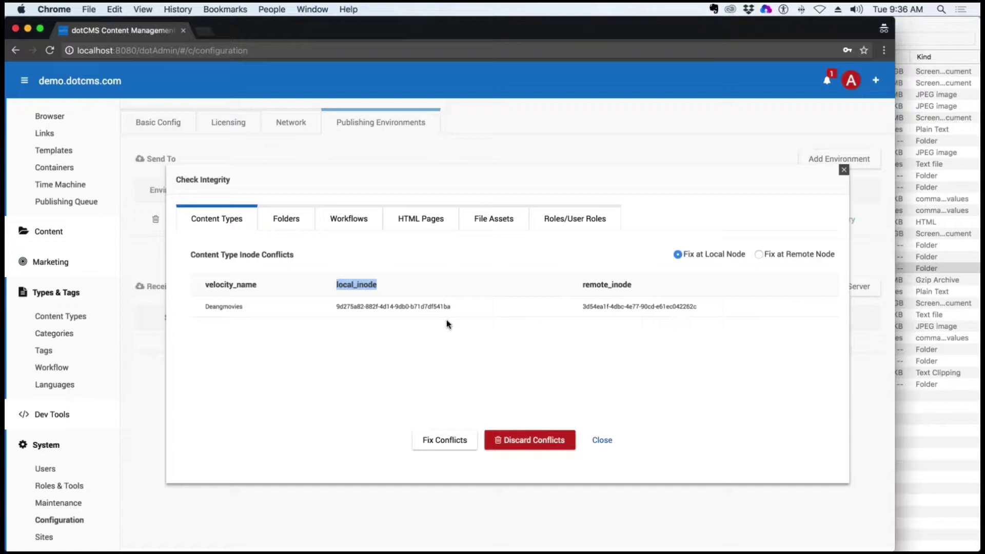
{"action": "left_click_drag", "start_coordinate": [632, 284], "coordinate": [581, 285]}
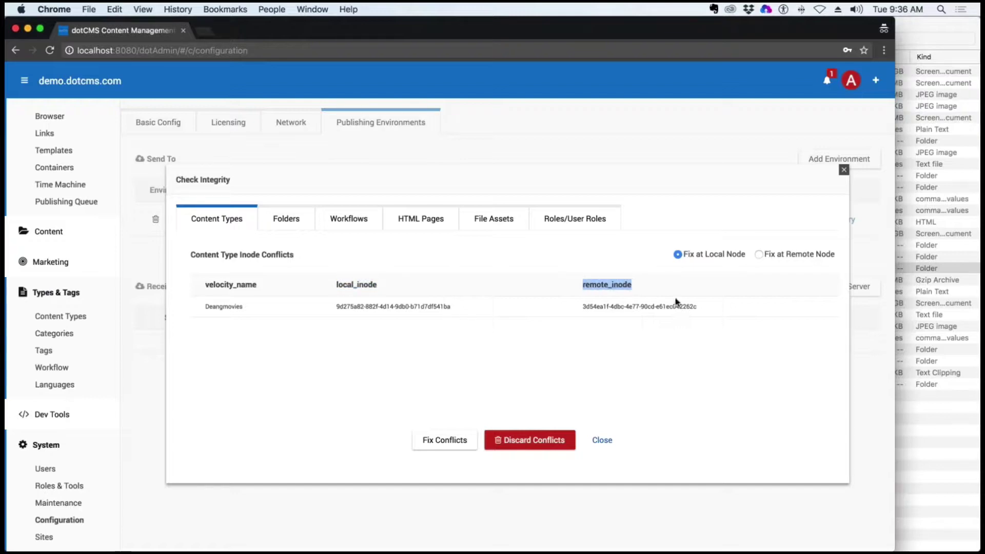
{"action": "left_click_drag", "start_coordinate": [697, 307], "coordinate": [512, 307]}
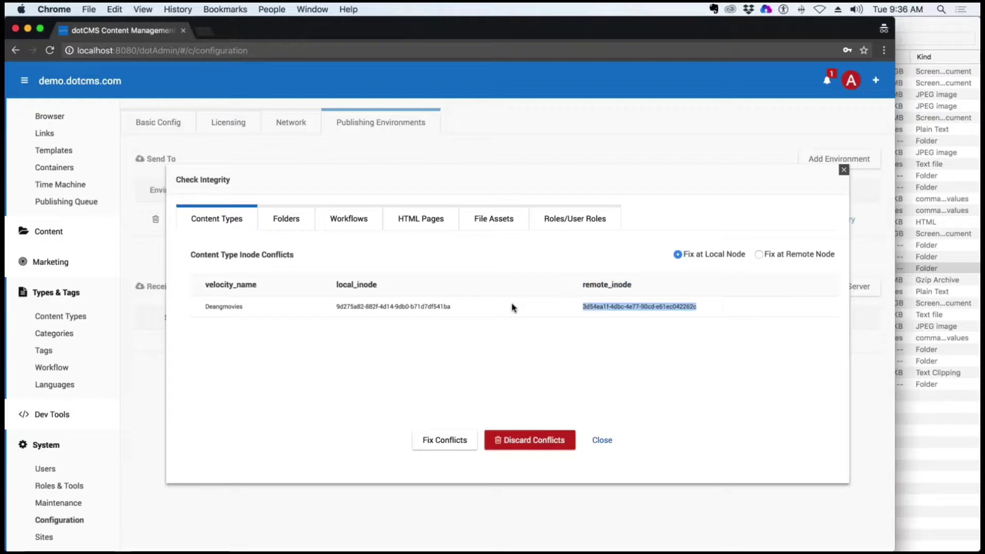
{"action": "left_click_drag", "start_coordinate": [452, 306], "coordinate": [336, 307]}
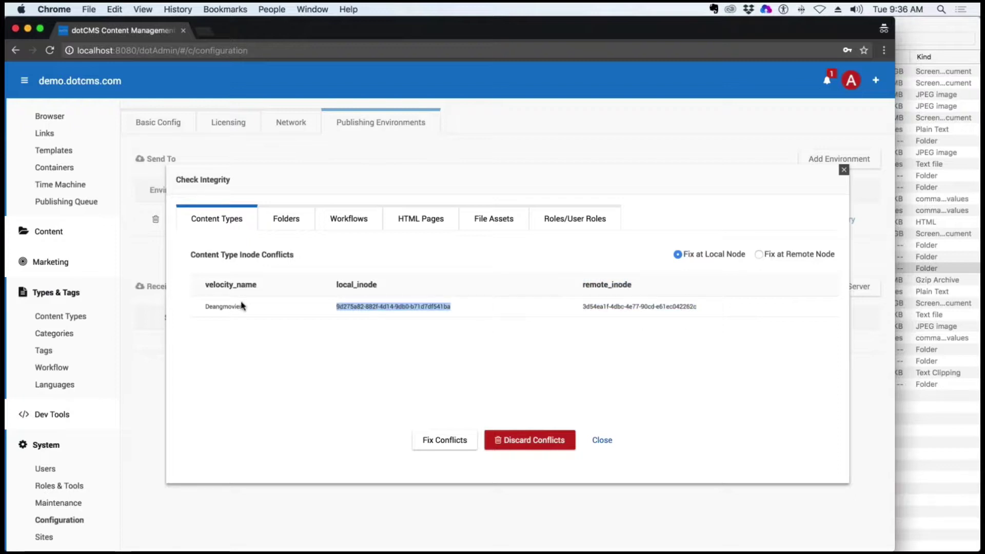
{"action": "left_click_drag", "start_coordinate": [244, 306], "coordinate": [205, 307]}
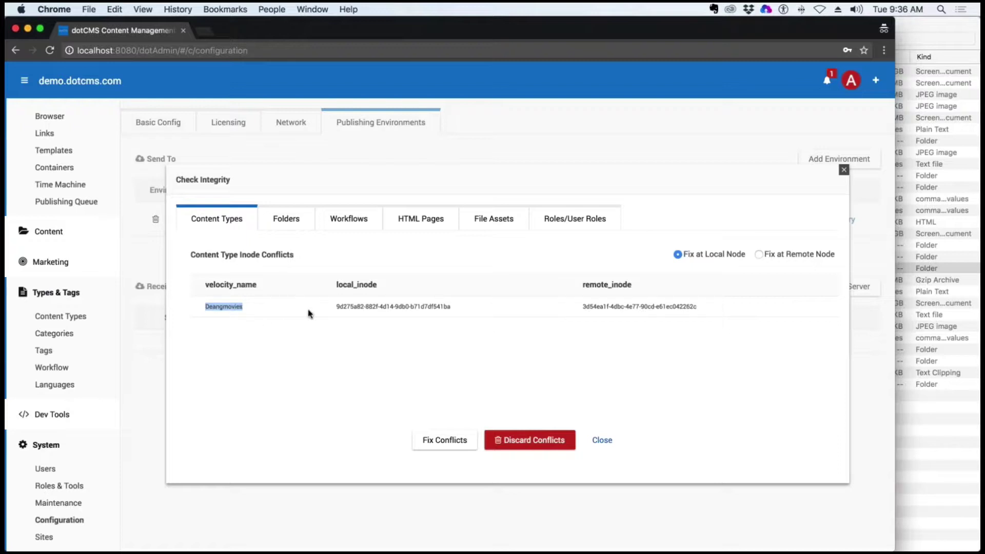
{"action": "mouse_move", "coordinate": [582, 306]}
{"action": "left_mouse_down"}
{"action": "mouse_move", "coordinate": [603, 306]}
{"action": "mouse_move", "coordinate": [588, 304]}
{"action": "left_mouse_up"}
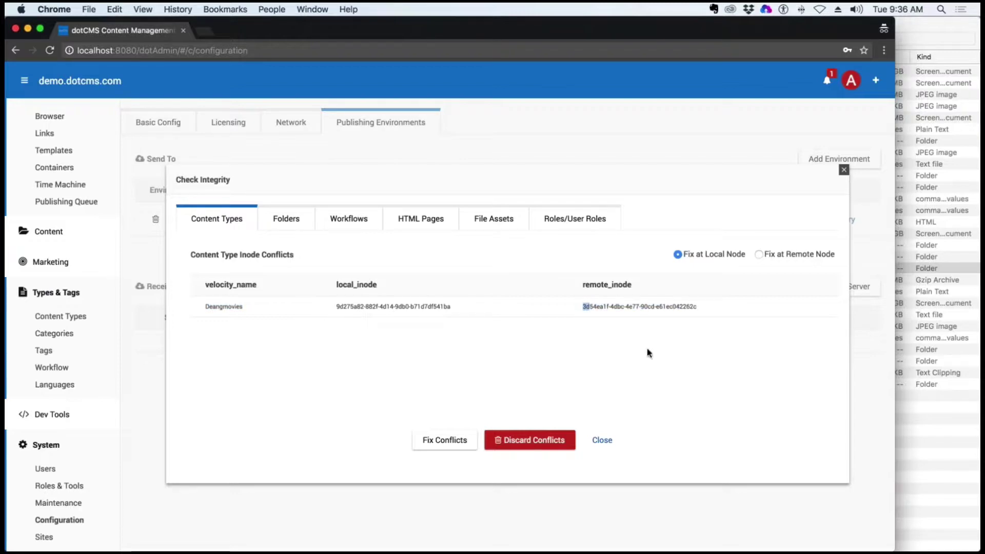
{"action": "left_click", "coordinate": [704, 308]}
{"action": "left_click_drag", "start_coordinate": [444, 306], "coordinate": [336, 306]}
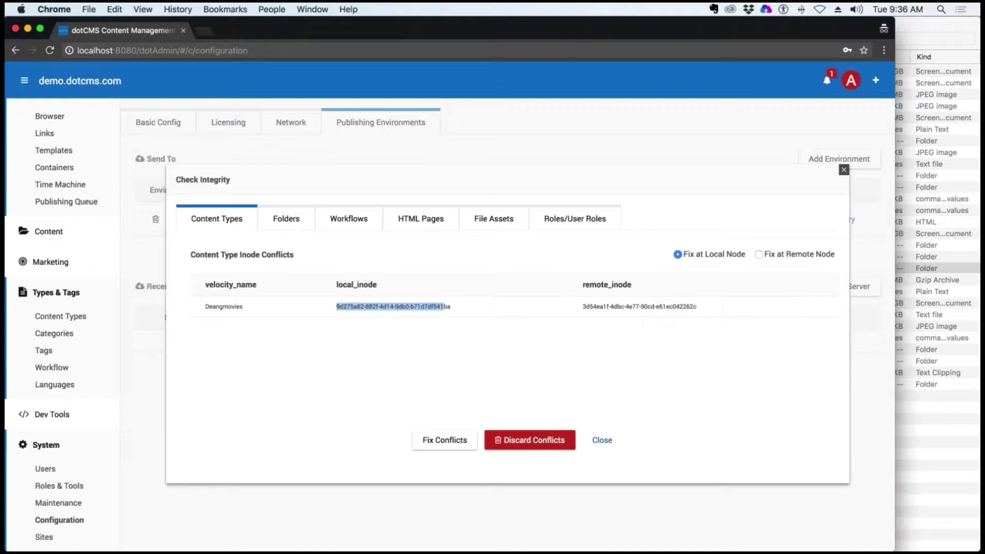
{"action": "left_click", "coordinate": [769, 255]}
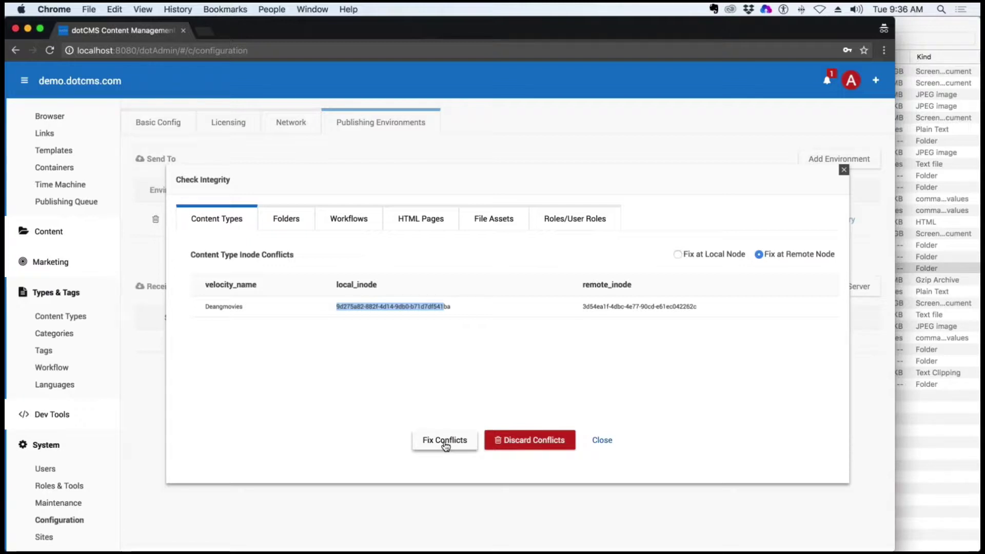
{"action": "left_click", "coordinate": [446, 445]}
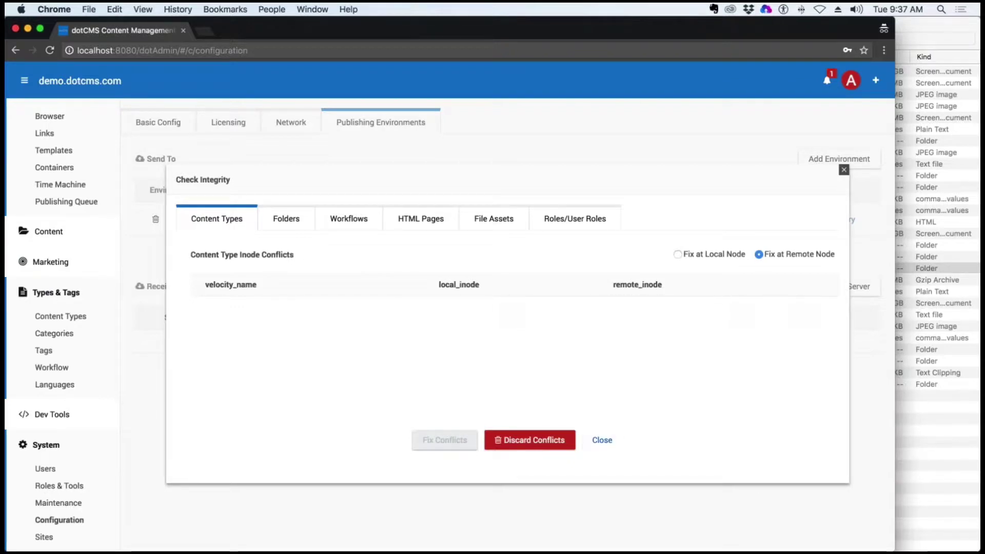
{"action": "left_click", "coordinate": [602, 441]}
{"action": "left_click", "coordinate": [506, 218]}
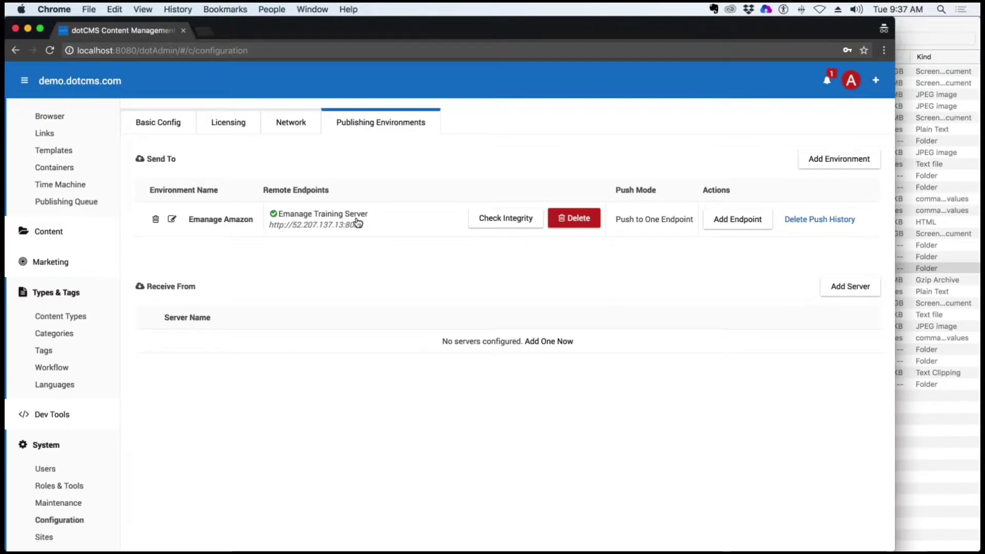
Open the local Movies content type's fields (Title, URL Title, Genre, Poster), then switch to the remote server
{"action": "left_click", "coordinate": [46, 319]}
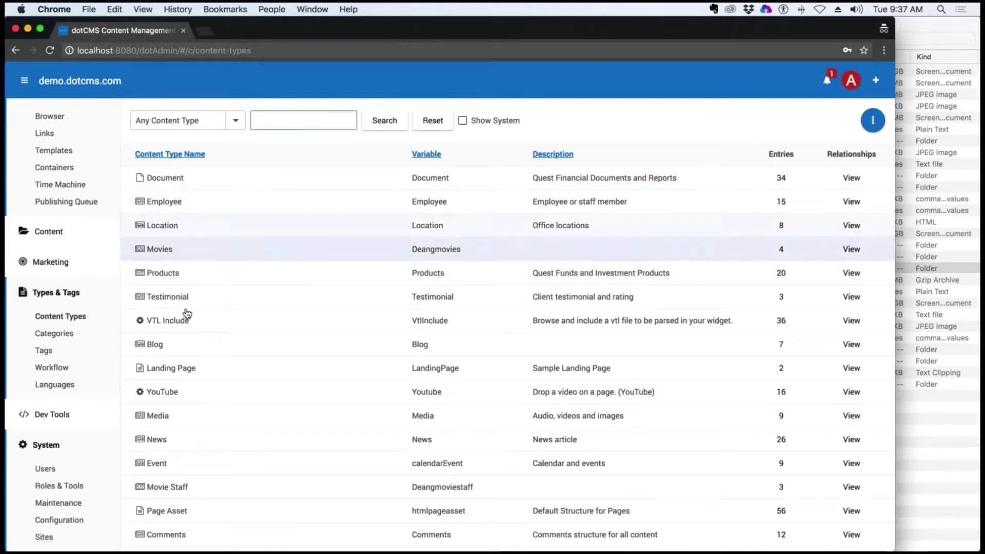
{"action": "scroll", "coordinate": [204, 358], "scroll_direction": "down", "scroll_amount": 3}
{"action": "scroll", "coordinate": [204, 359], "scroll_direction": "down", "scroll_amount": 10}
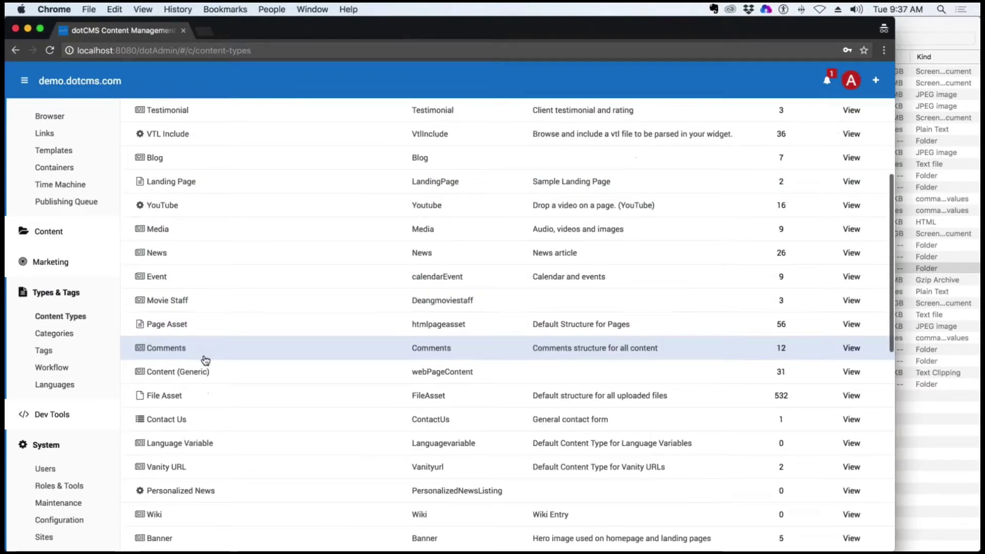
{"action": "scroll", "coordinate": [201, 371], "scroll_direction": "up", "scroll_amount": 15}
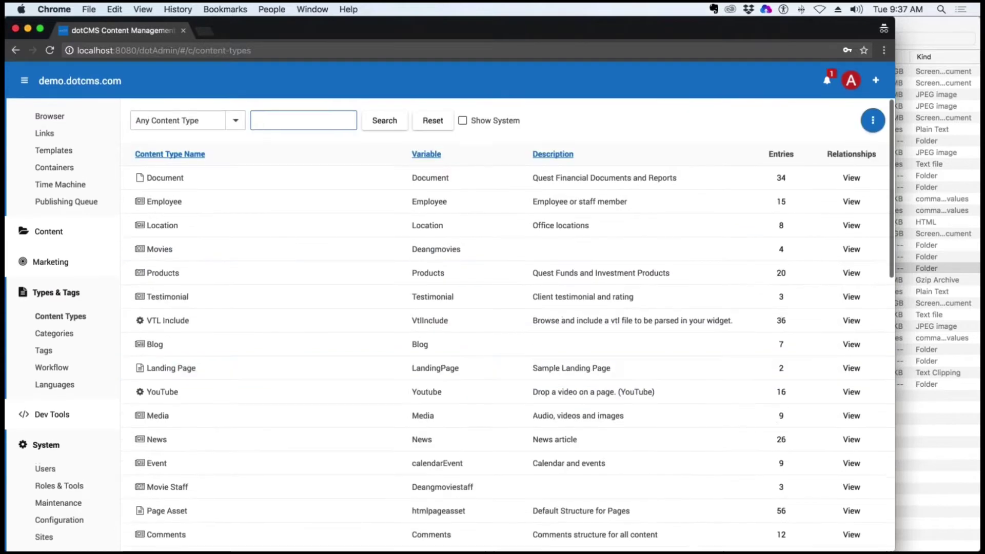
{"action": "left_click", "coordinate": [235, 120]}
{"action": "left_click", "coordinate": [149, 160]}
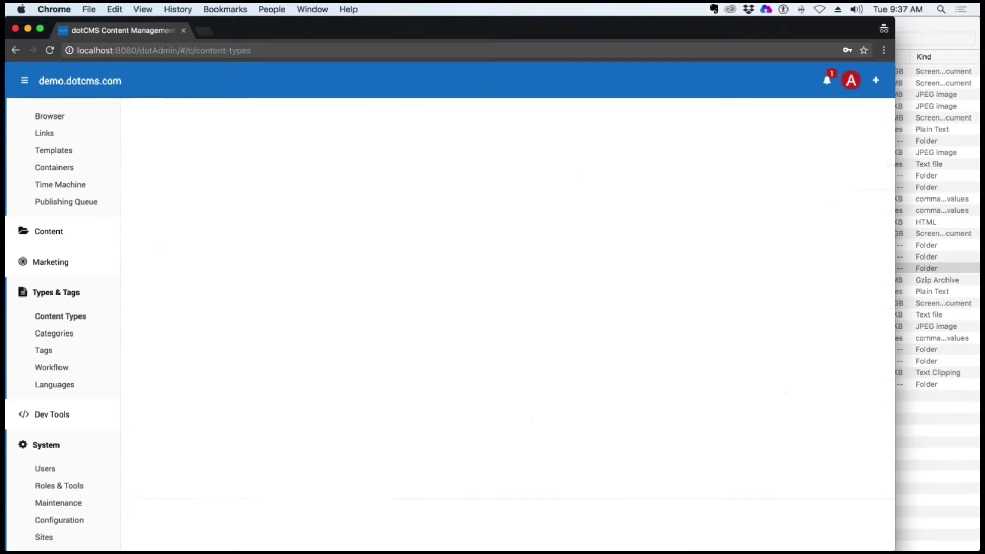
{"action": "left_click", "coordinate": [204, 228]}
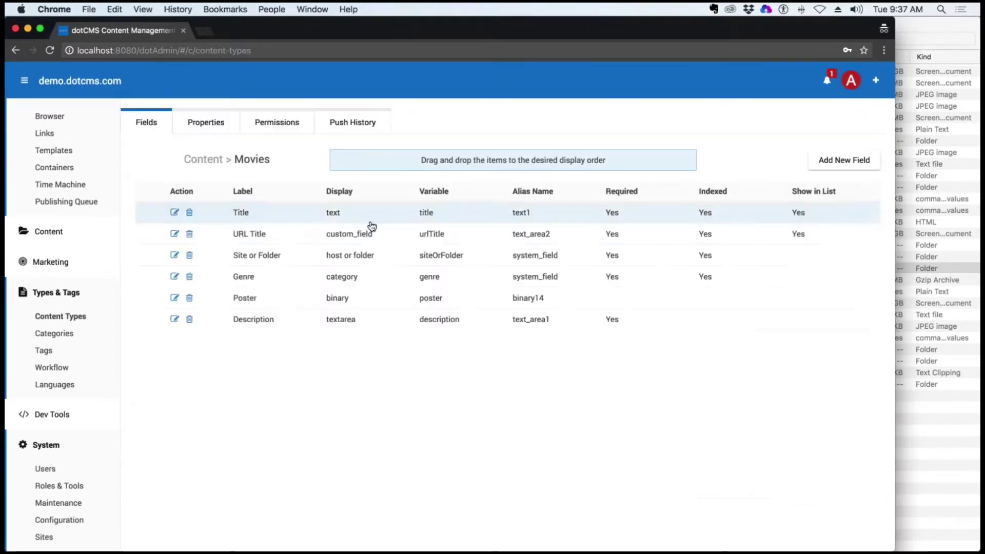
{"action": "left_click", "coordinate": [922, 408]}
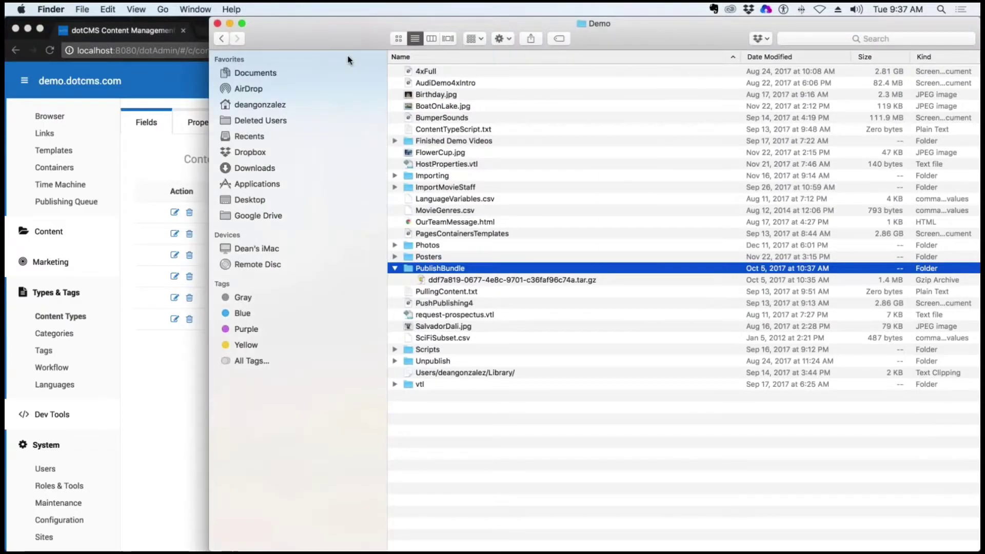
{"action": "left_click", "coordinate": [218, 24]}
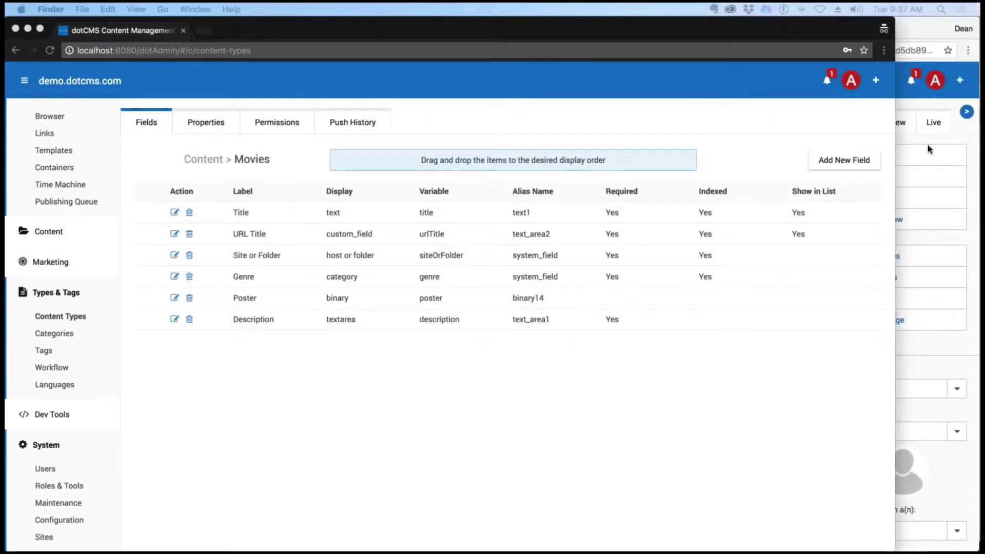
{"action": "left_click", "coordinate": [927, 150]}
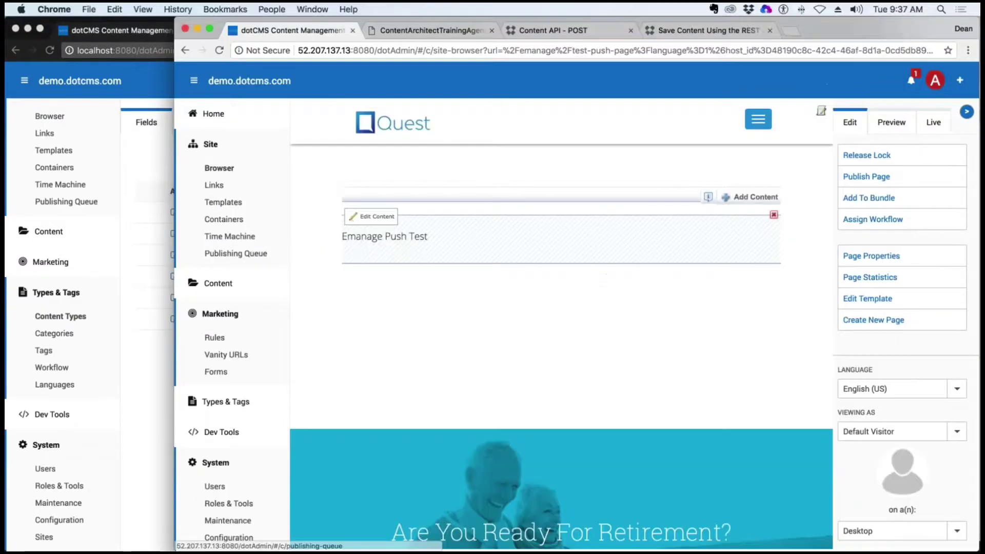
On the remote server, list content types filtered to Content only
{"action": "left_click", "coordinate": [217, 405]}
{"action": "left_click", "coordinate": [226, 425]}
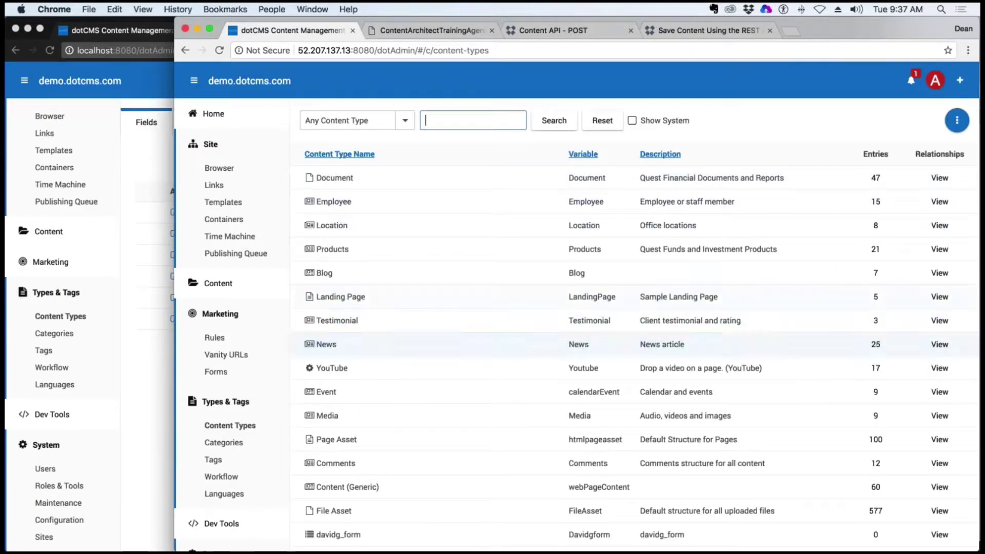
{"action": "left_click", "coordinate": [359, 120]}
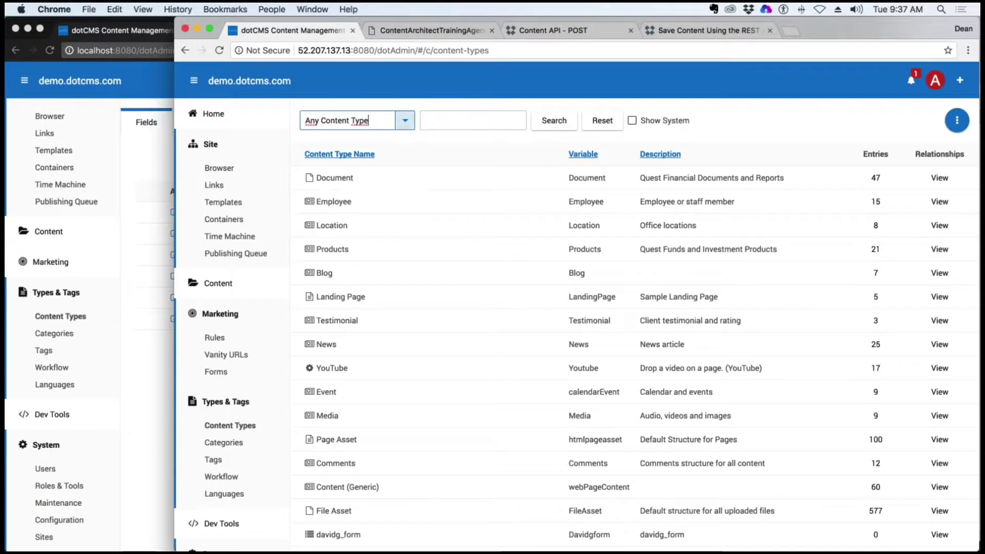
{"action": "left_click", "coordinate": [405, 120]}
{"action": "left_click", "coordinate": [323, 159]}
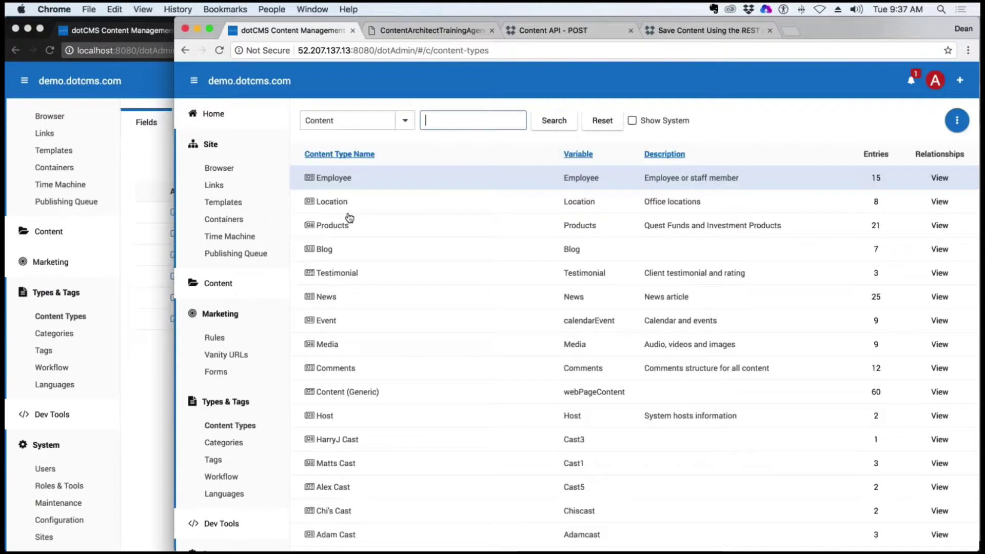
{"action": "scroll", "coordinate": [351, 439], "scroll_direction": "down", "scroll_amount": 5}
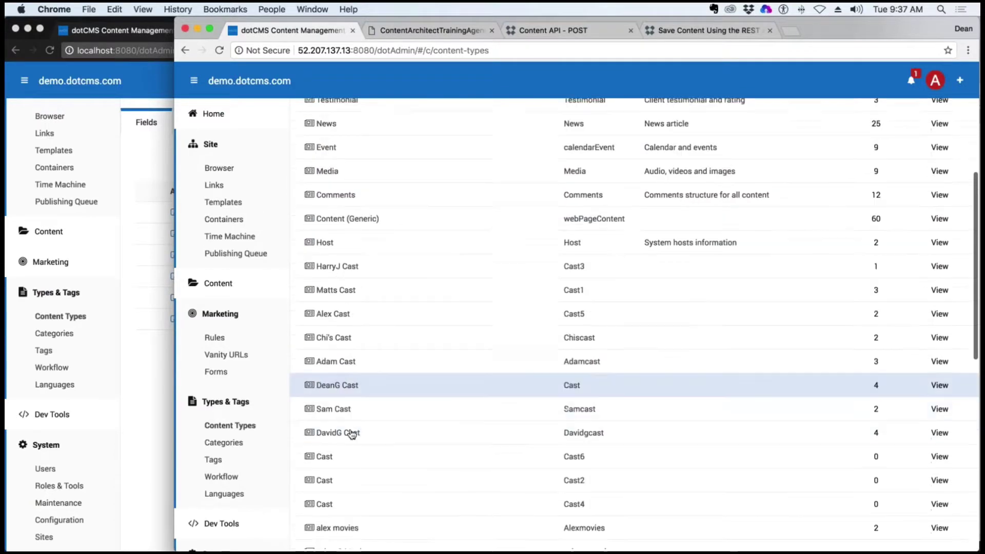
{"action": "scroll", "coordinate": [352, 435], "scroll_direction": "down", "scroll_amount": 5}
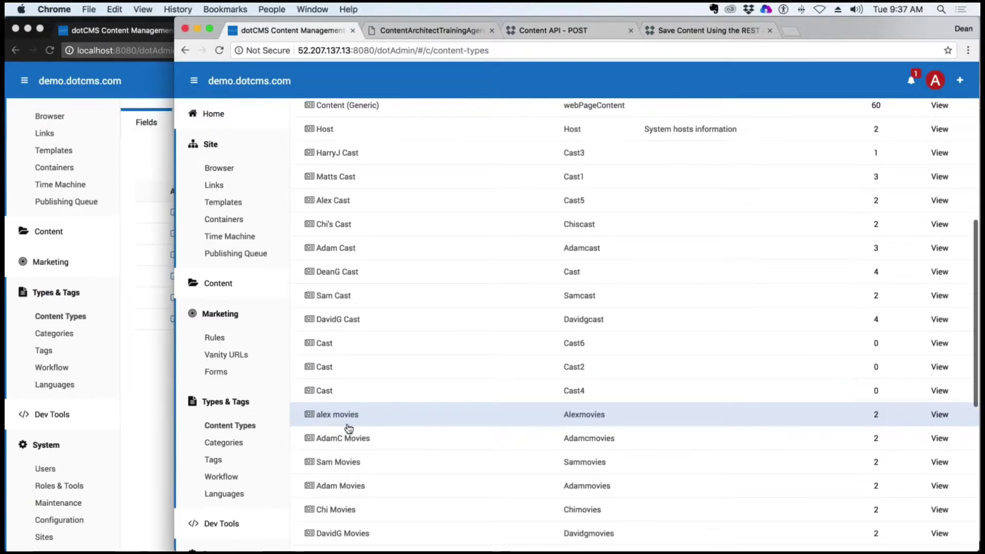
{"action": "scroll", "coordinate": [368, 386], "scroll_direction": "down", "scroll_amount": 5}
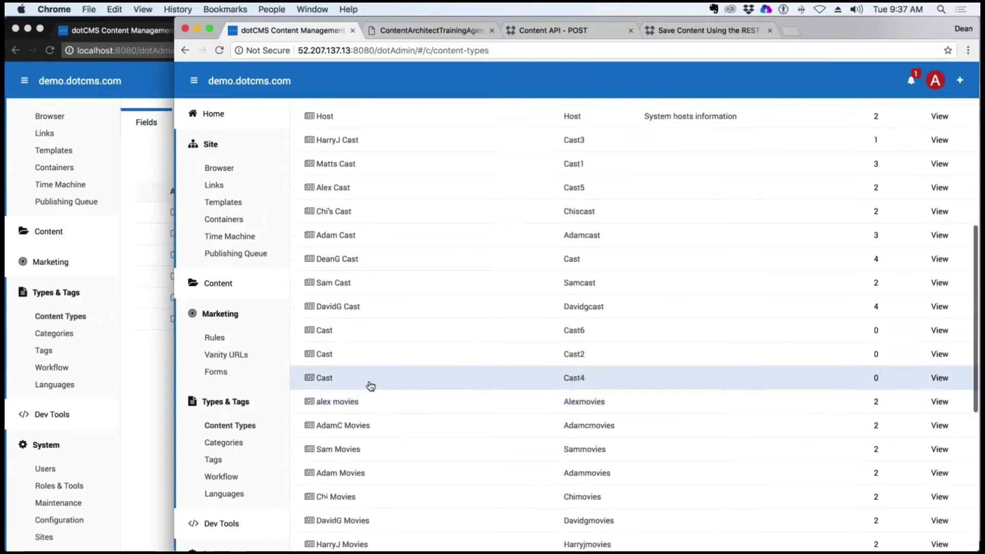
{"action": "scroll", "coordinate": [359, 441], "scroll_direction": "down", "scroll_amount": 2}
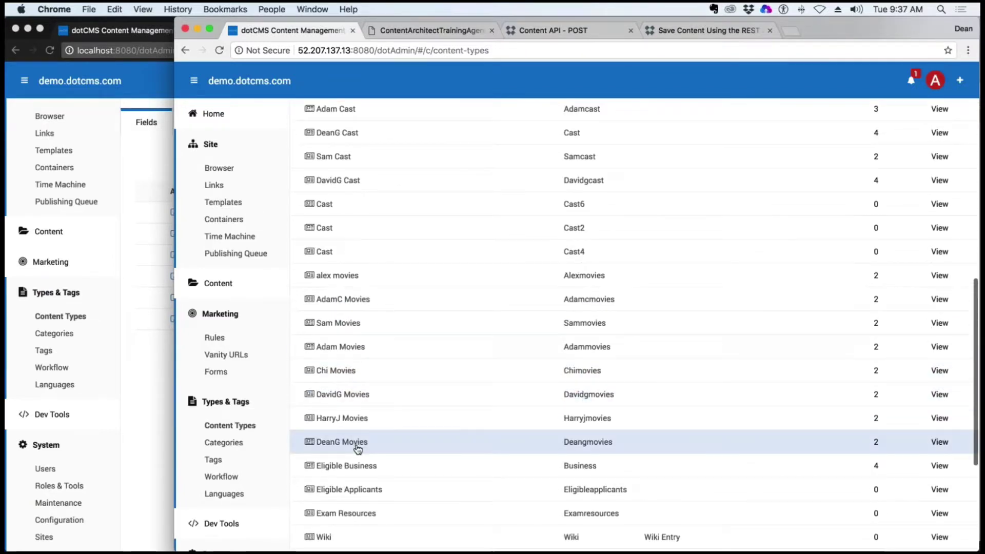
Check DeanG Movies' properties, selecting its Deangmovies variable and identifier, then return to localhost
{"action": "left_click", "coordinate": [359, 445]}
{"action": "left_click", "coordinate": [375, 123]}
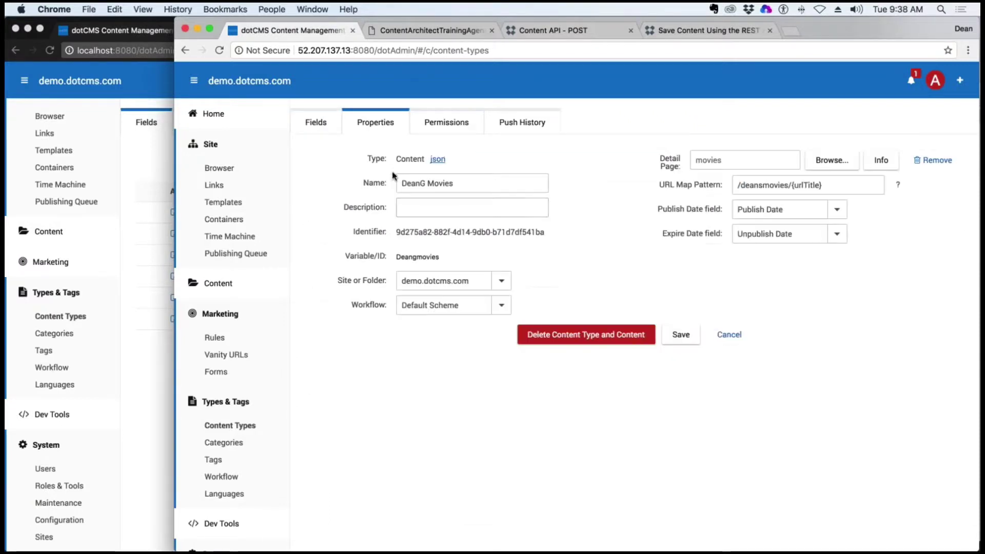
{"action": "double_click", "coordinate": [417, 256]}
{"action": "left_click_drag", "start_coordinate": [545, 231], "coordinate": [396, 234]}
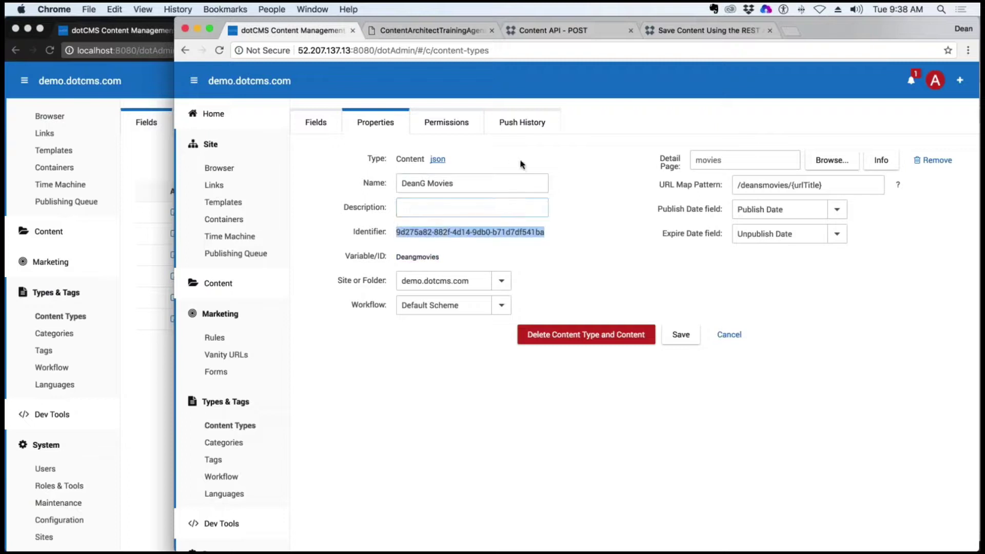
{"action": "left_click", "coordinate": [73, 166]}
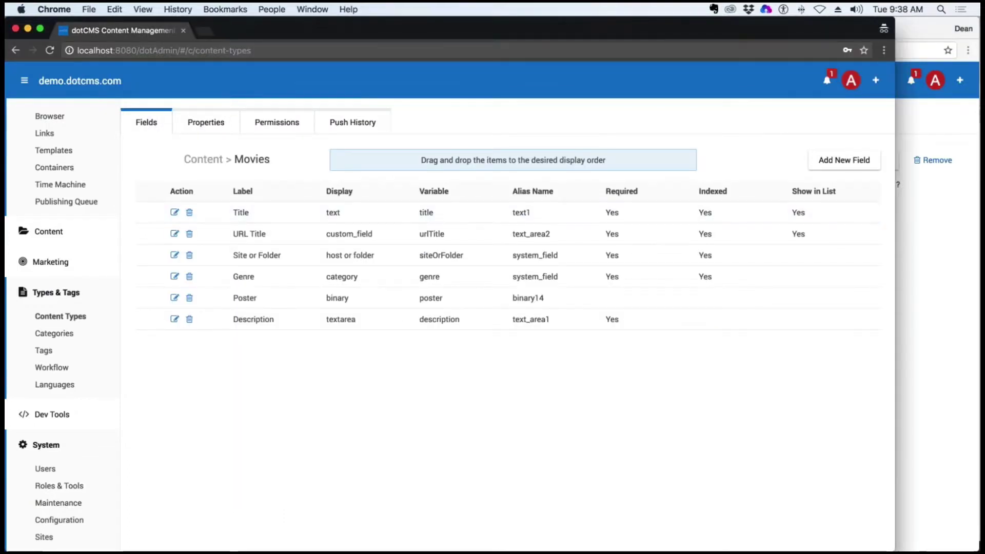
Compare local and remote Movies identifiers, both 9d275a82-882f-4d14-9db0-b71d7df541ba
{"action": "left_click", "coordinate": [205, 123]}
{"action": "left_click_drag", "start_coordinate": [371, 232], "coordinate": [257, 232]}
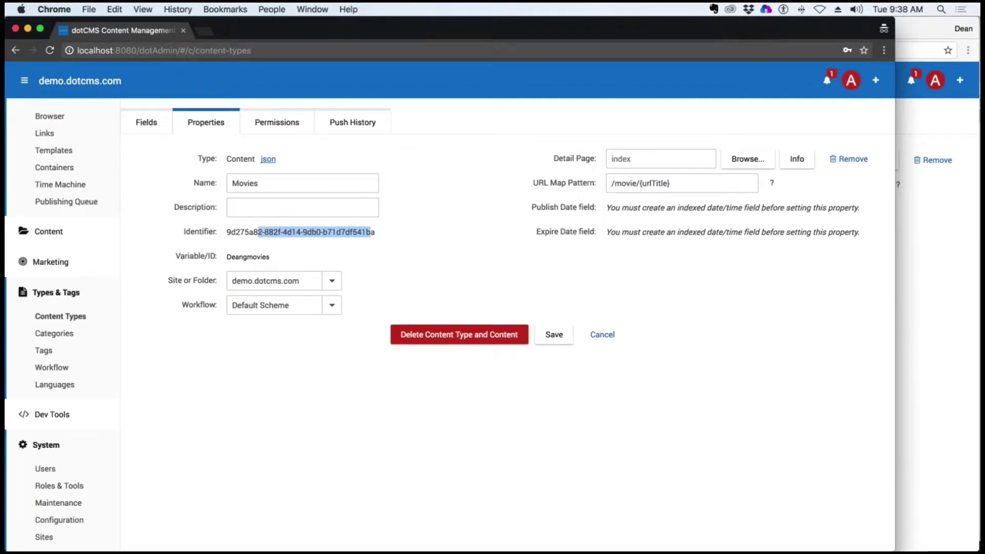
{"action": "key", "text": "super+grave"}
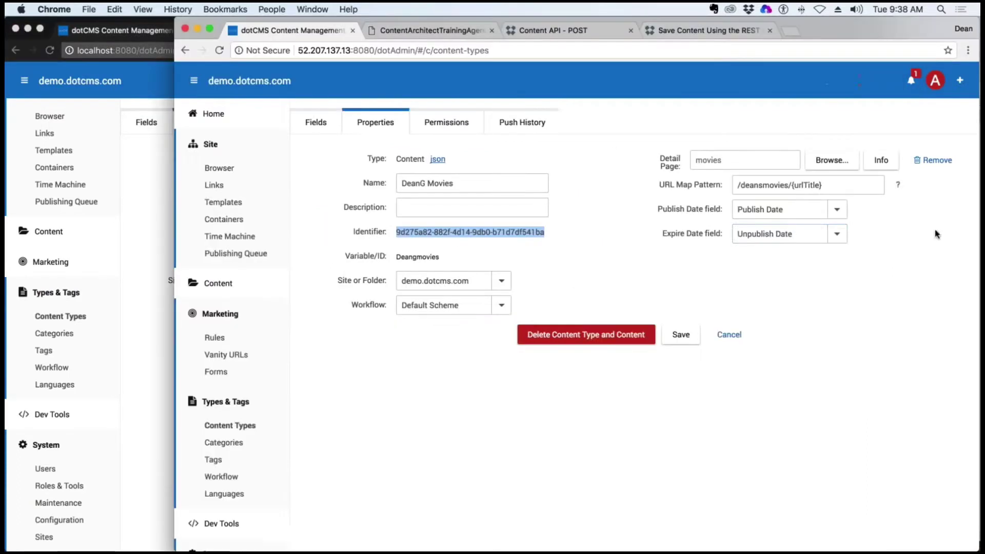
{"action": "left_click_drag", "start_coordinate": [589, 239], "coordinate": [495, 232]}
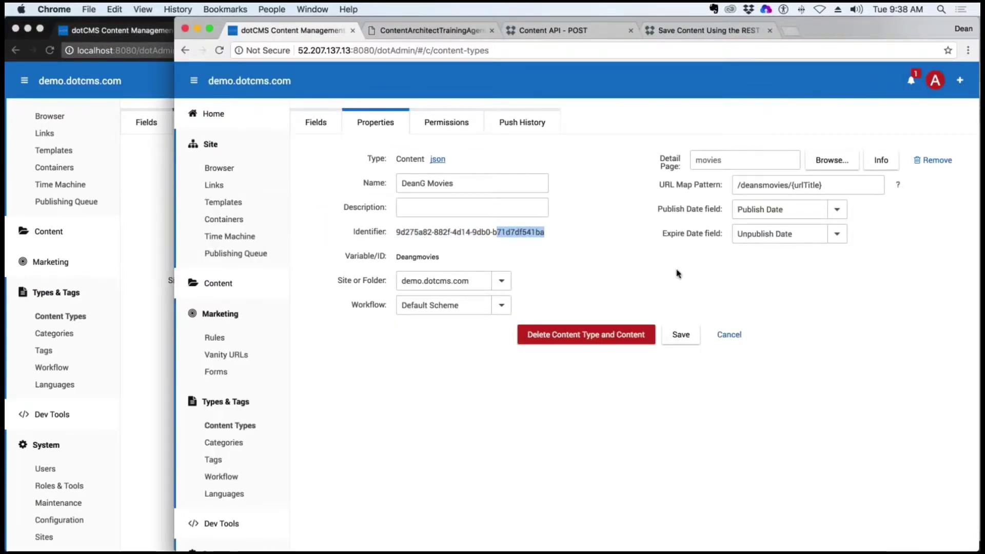
{"action": "left_click", "coordinate": [136, 211]}
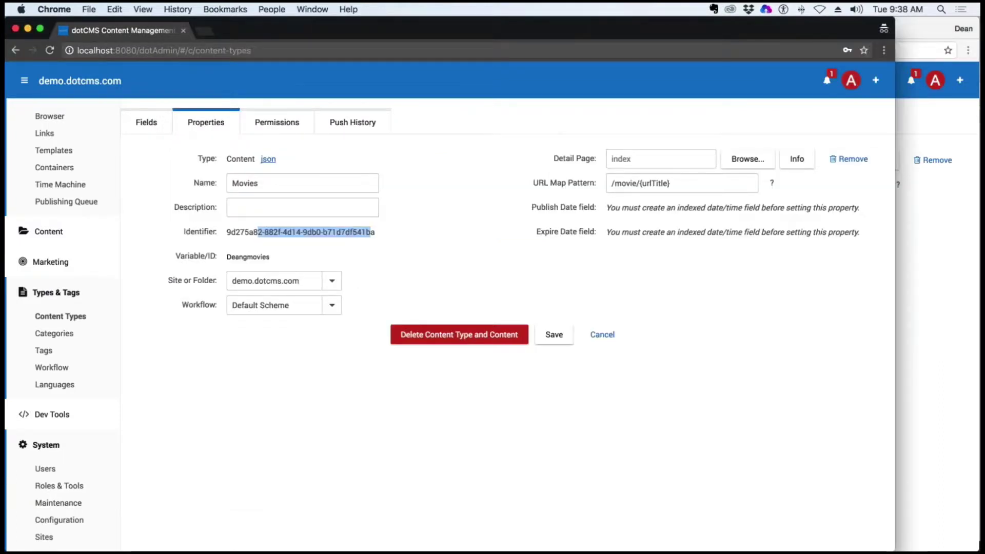
Compare the local and remote Movies field lists, then open the local Site Browser
{"action": "left_click", "coordinate": [146, 123]}
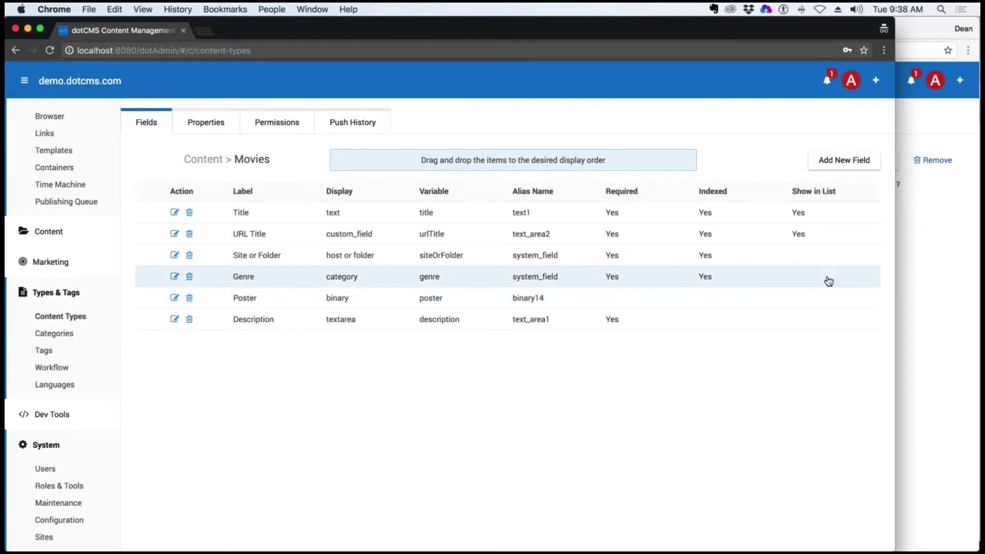
{"action": "left_click", "coordinate": [958, 277]}
{"action": "left_click", "coordinate": [316, 122]}
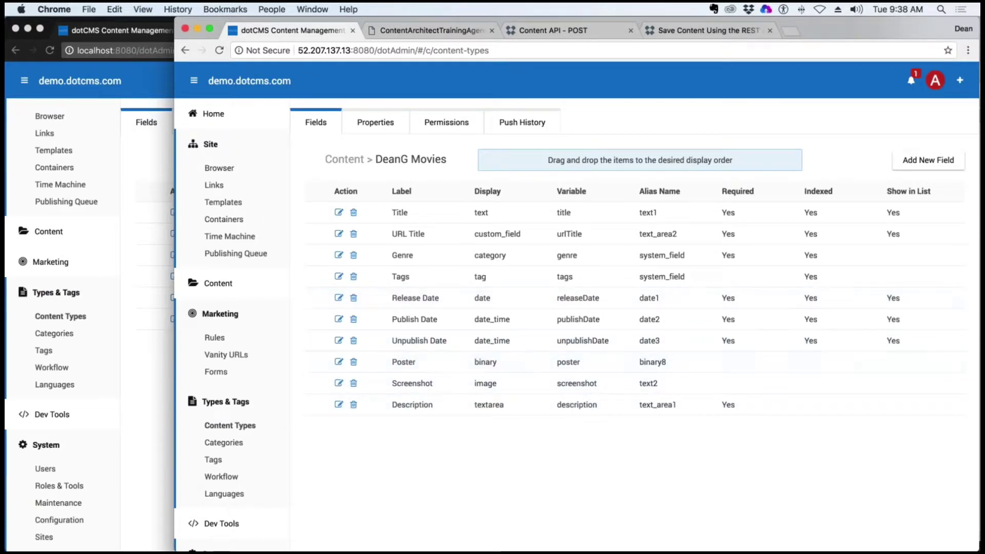
{"action": "left_click", "coordinate": [138, 168]}
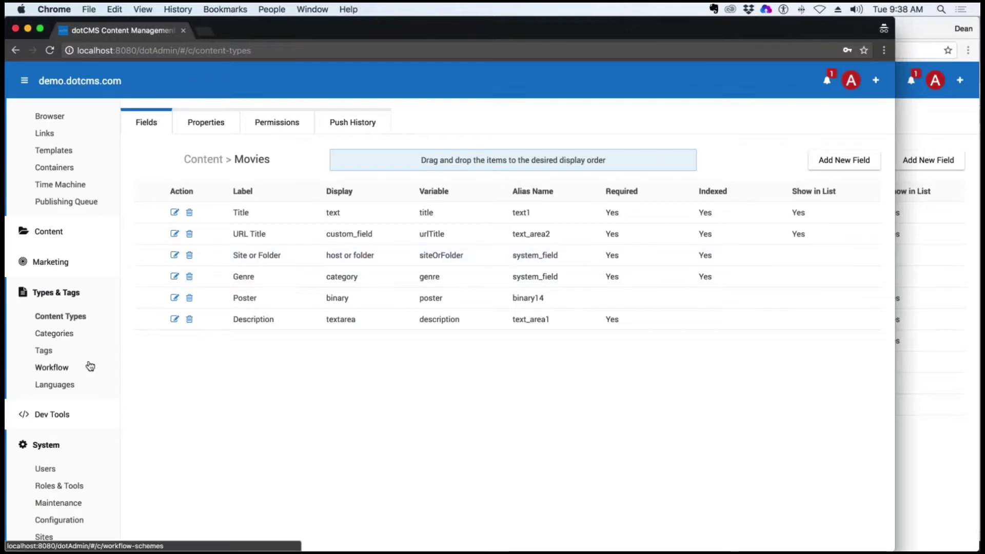
{"action": "left_click", "coordinate": [77, 316]}
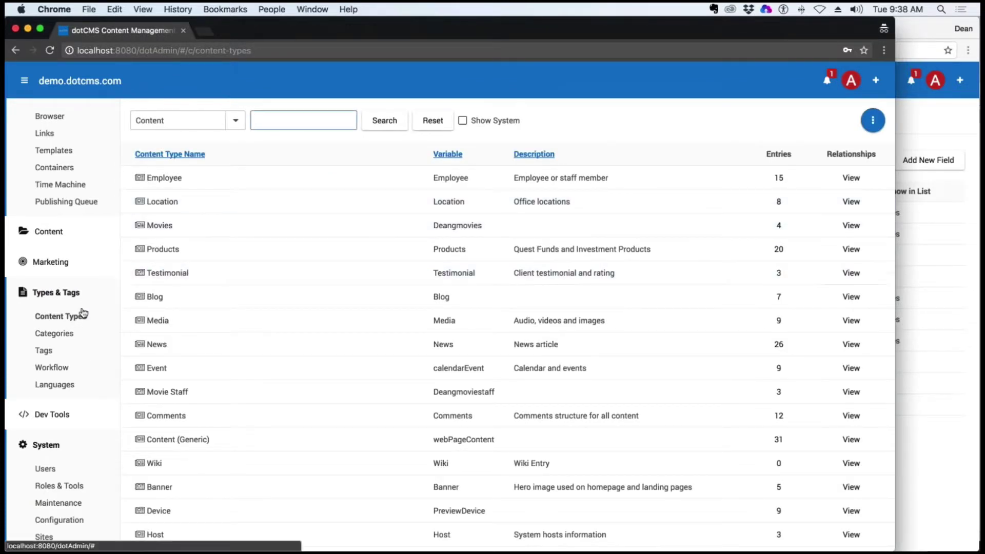
{"action": "left_click", "coordinate": [48, 117]}
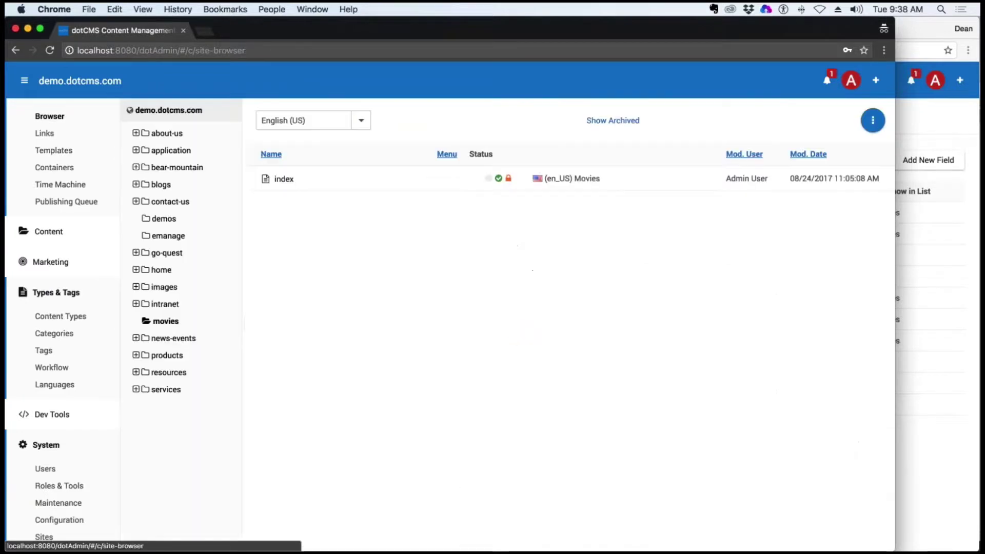
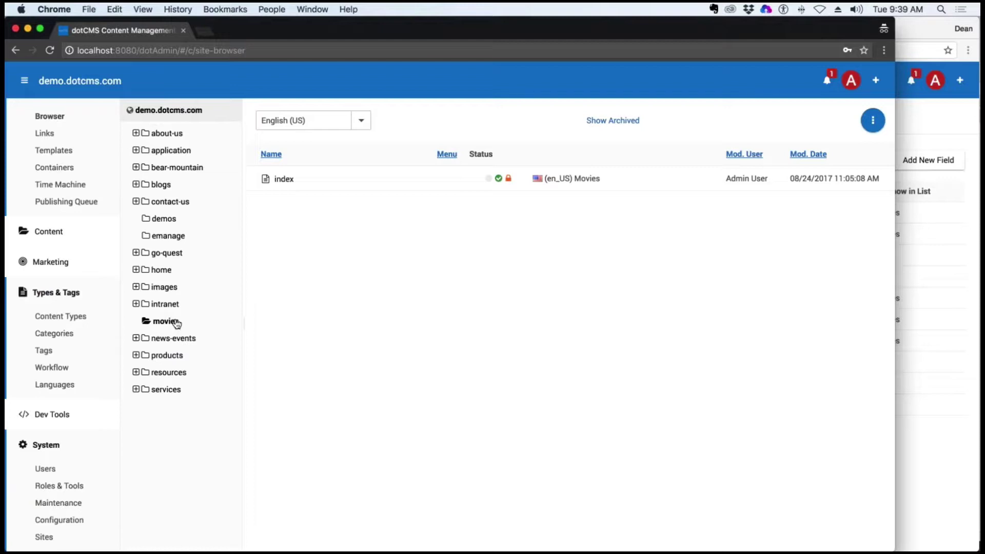
Add the movies folder to a new bundle named DeansMovieFeature
{"action": "right_click", "coordinate": [175, 320]}
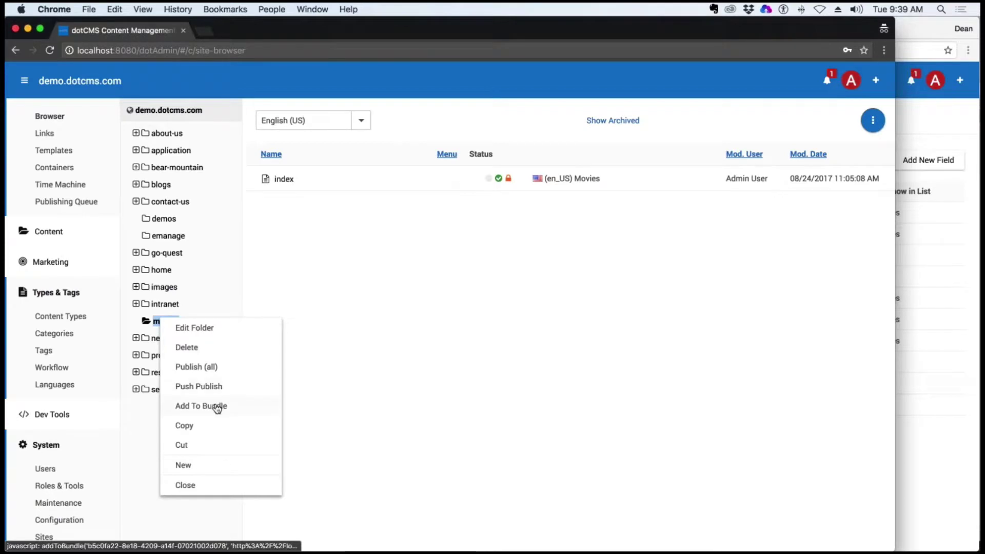
{"action": "left_click", "coordinate": [215, 406]}
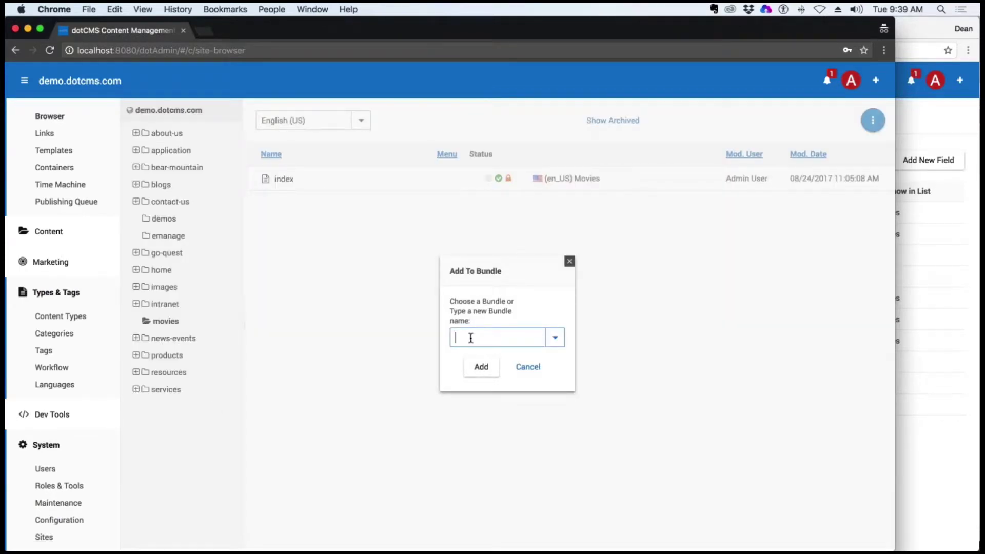
{"action": "type", "text": "DeansMovieFeature"}
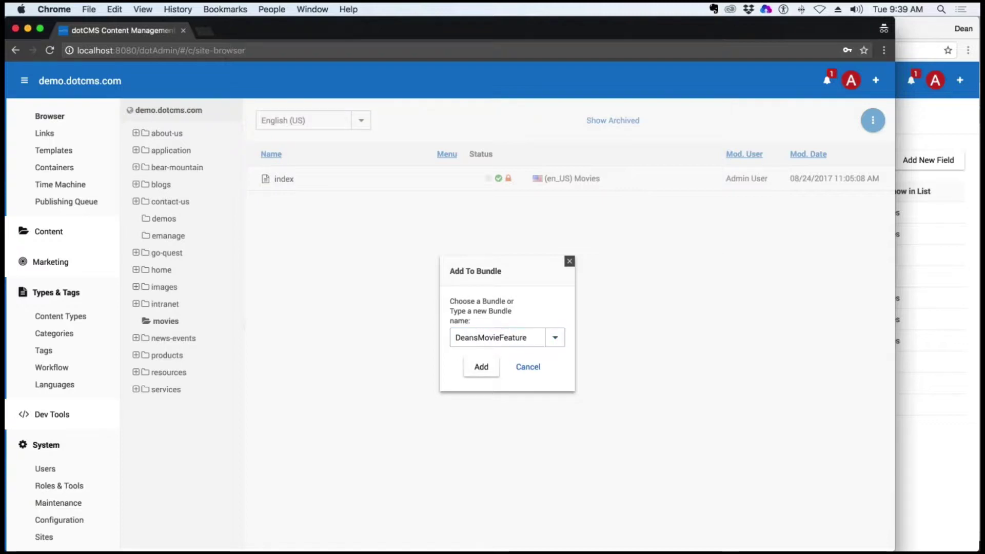
{"action": "left_click", "coordinate": [524, 365]}
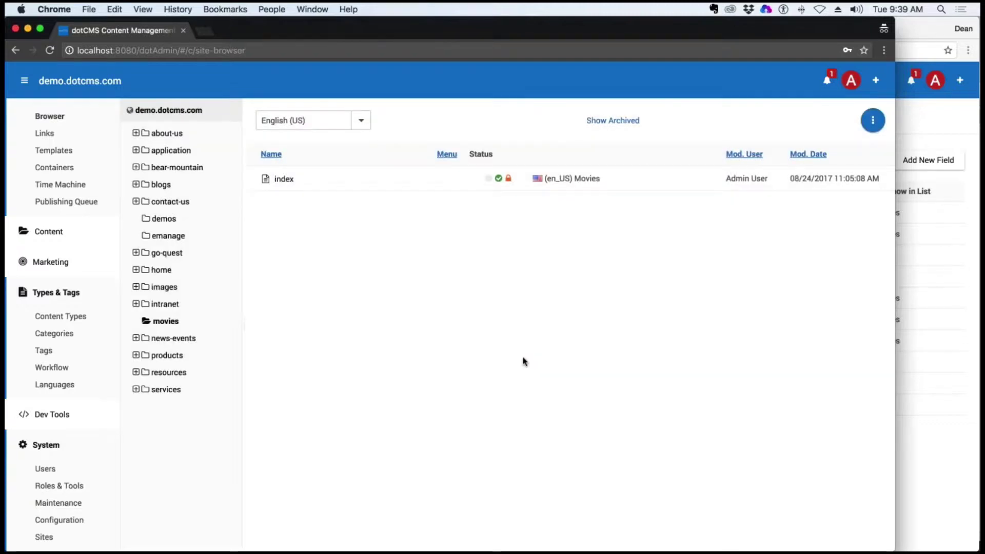
Add the movies index page to the same bundle
{"action": "right_click", "coordinate": [289, 182]}
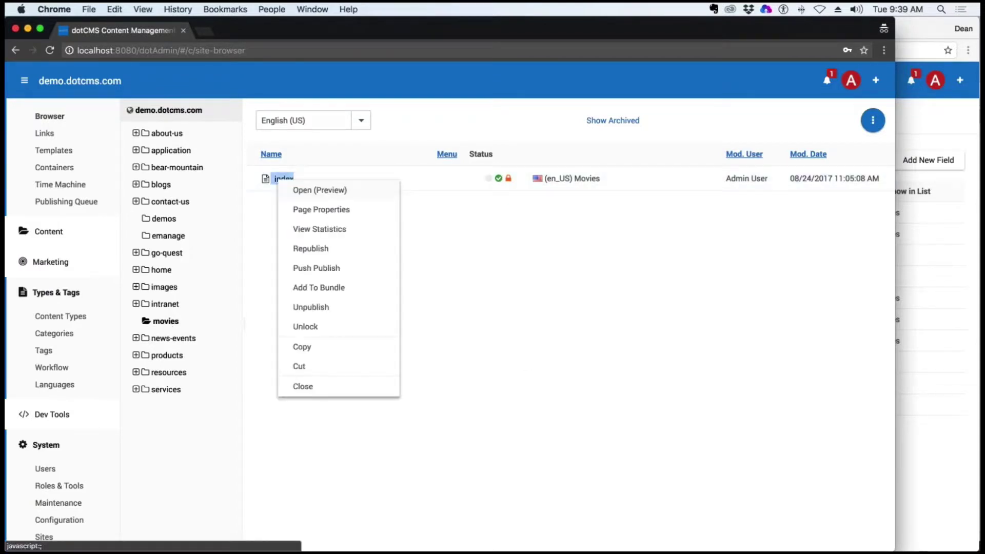
{"action": "left_click", "coordinate": [336, 288]}
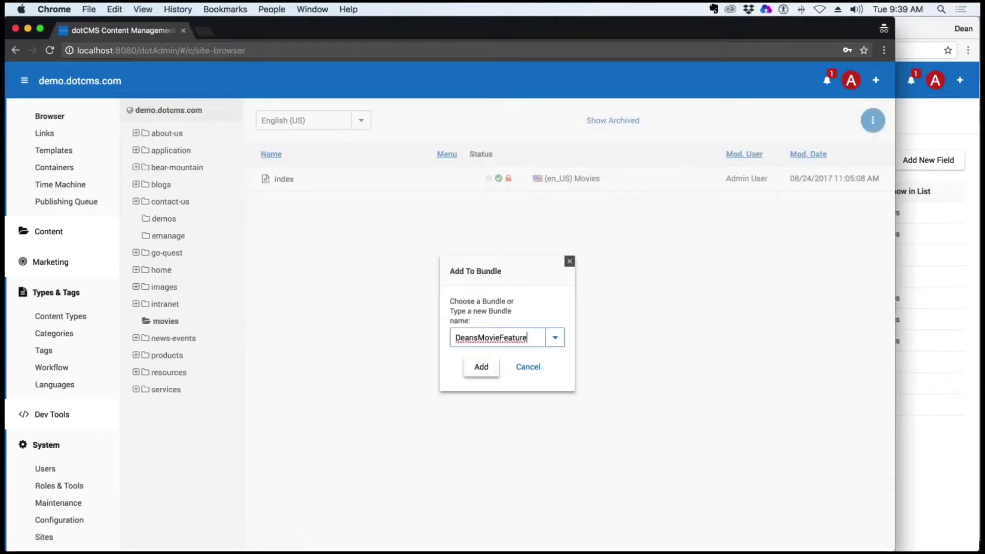
{"action": "left_click", "coordinate": [481, 366]}
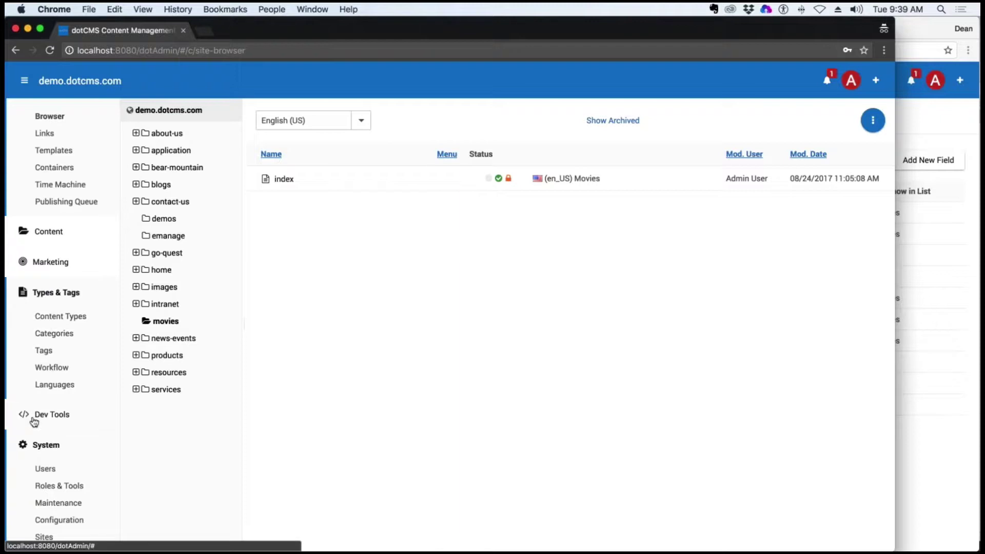
Bundle all four Movies entries into DeansMovieFeature from Content Search, then open Guardians of the Galaxy (2014)
{"action": "left_click", "coordinate": [66, 236]}
{"action": "left_click", "coordinate": [47, 255]}
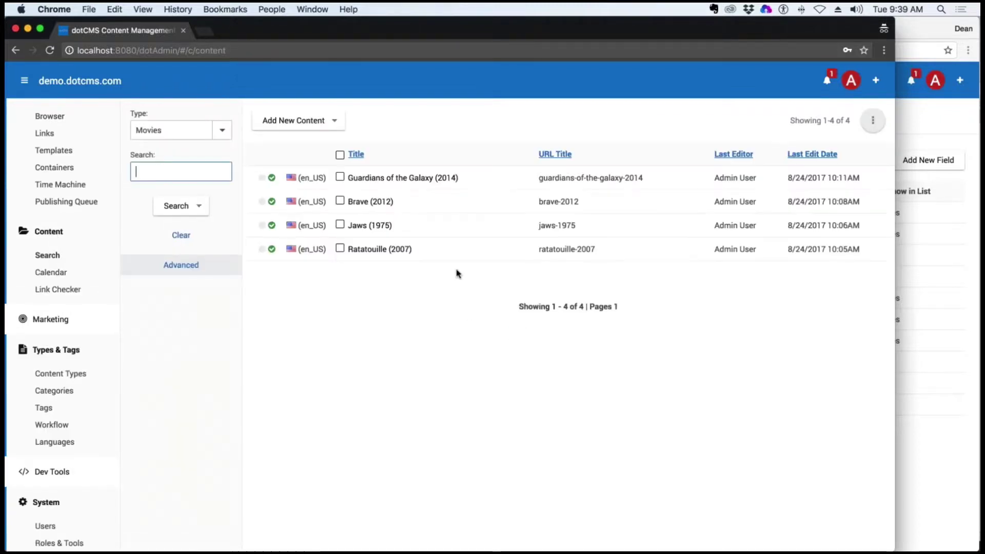
{"action": "left_click", "coordinate": [340, 155]}
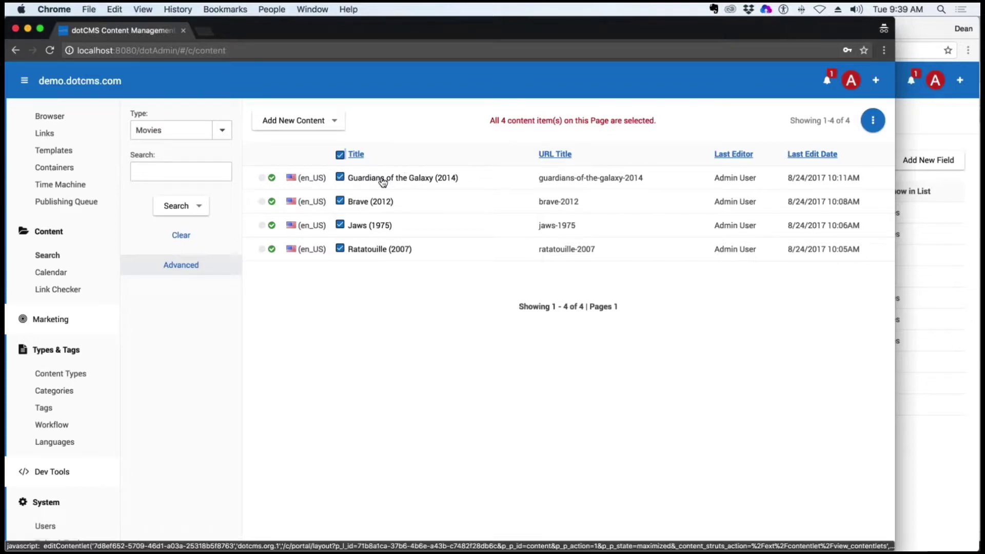
{"action": "left_click", "coordinate": [872, 122]}
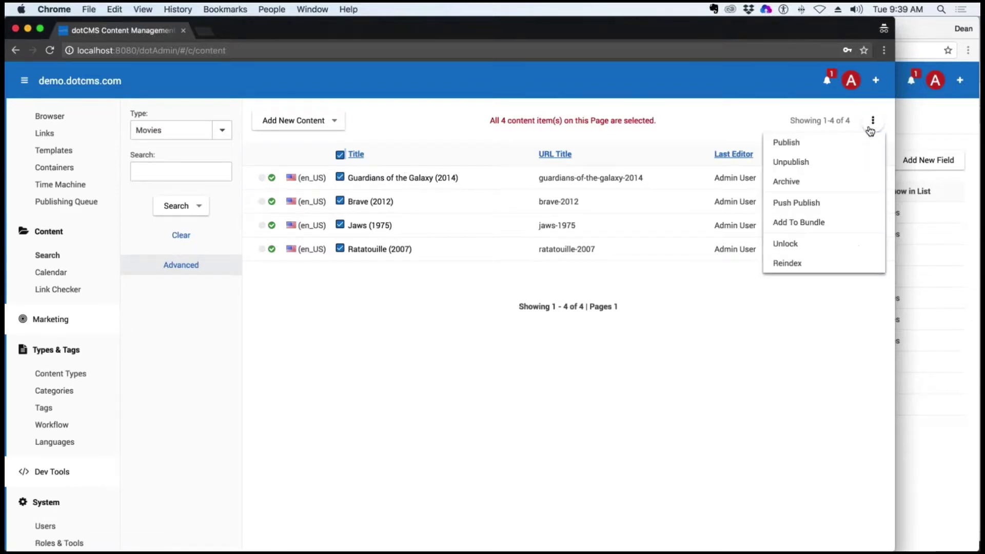
{"action": "left_click", "coordinate": [798, 224]}
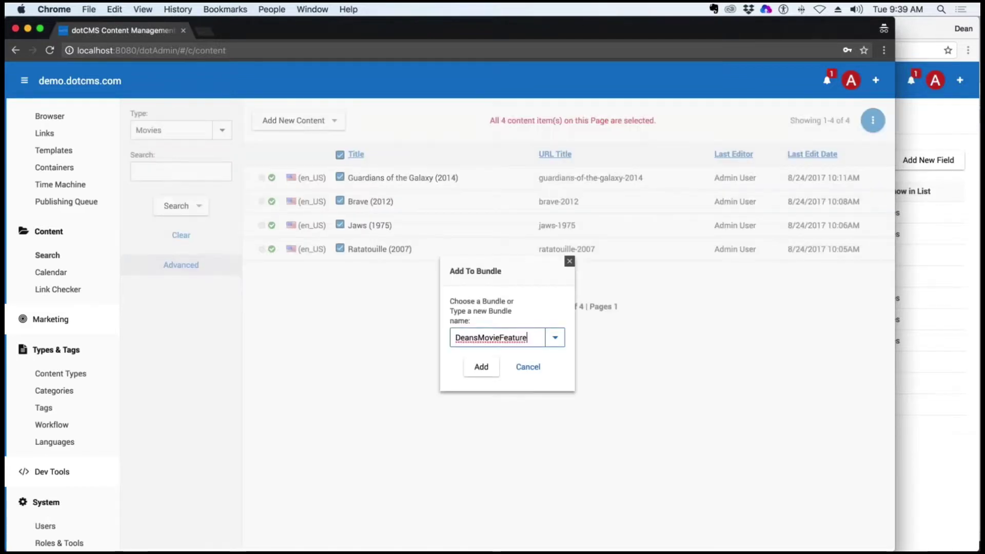
{"action": "left_click", "coordinate": [480, 367]}
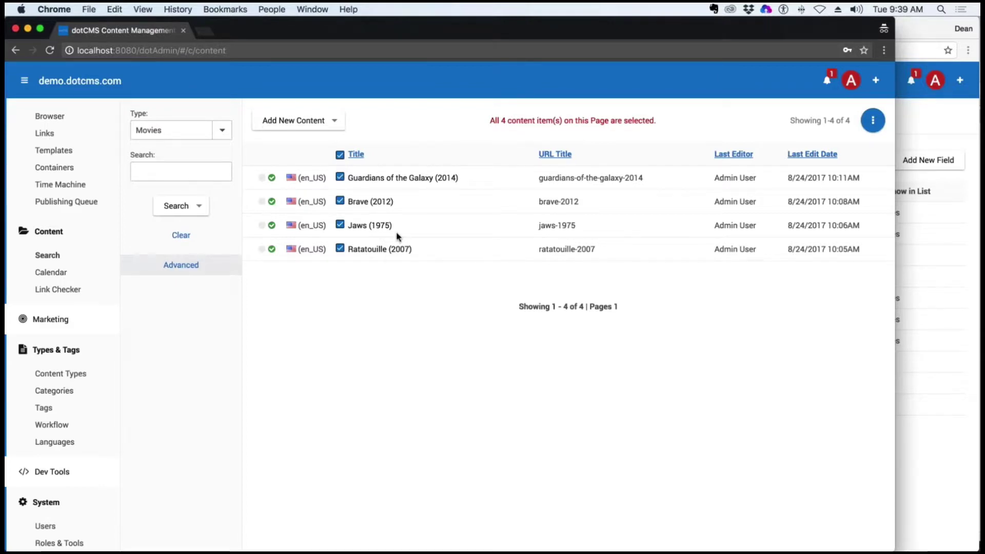
{"action": "left_click", "coordinate": [392, 178]}
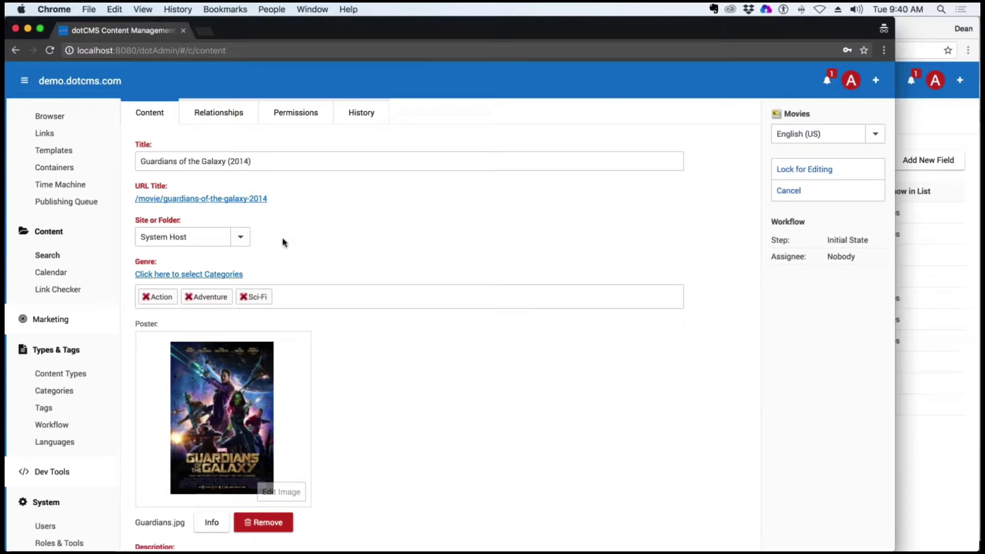
Look over Guardians of the Galaxy's genres, cancel without saving, and go to Categories
{"action": "scroll", "coordinate": [442, 358], "scroll_direction": "down", "scroll_amount": 2}
{"action": "scroll", "coordinate": [441, 358], "scroll_direction": "up", "scroll_amount": 2}
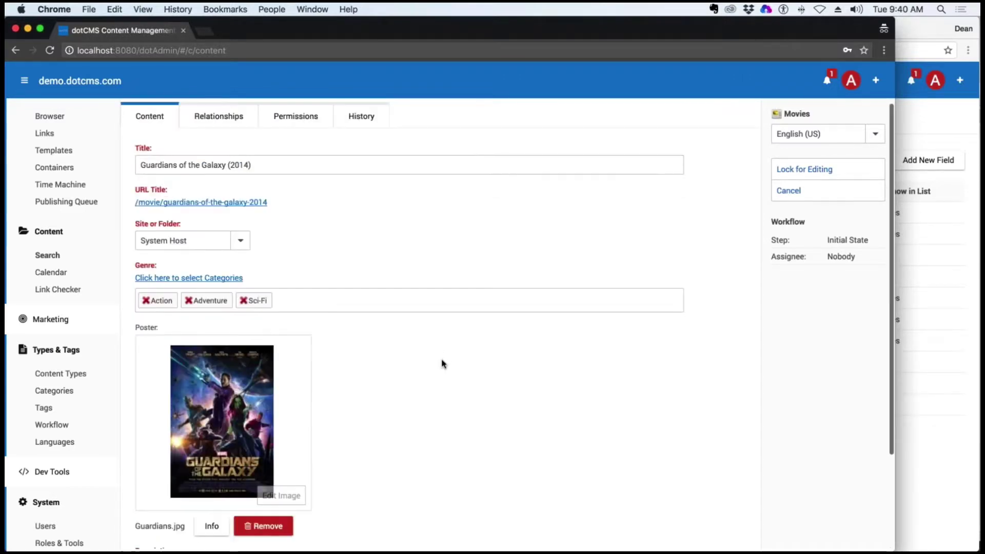
{"action": "left_click", "coordinate": [782, 191]}
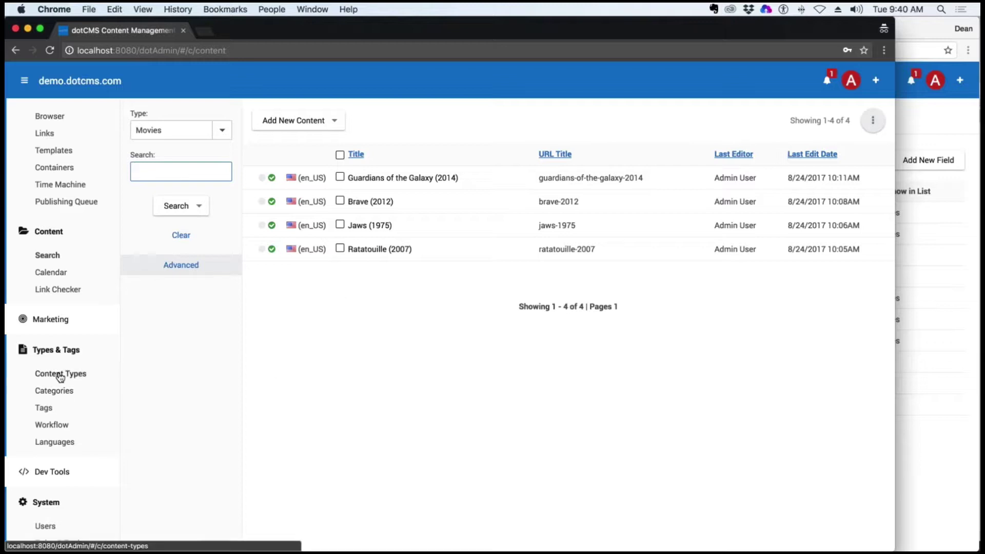
{"action": "left_click", "coordinate": [55, 391]}
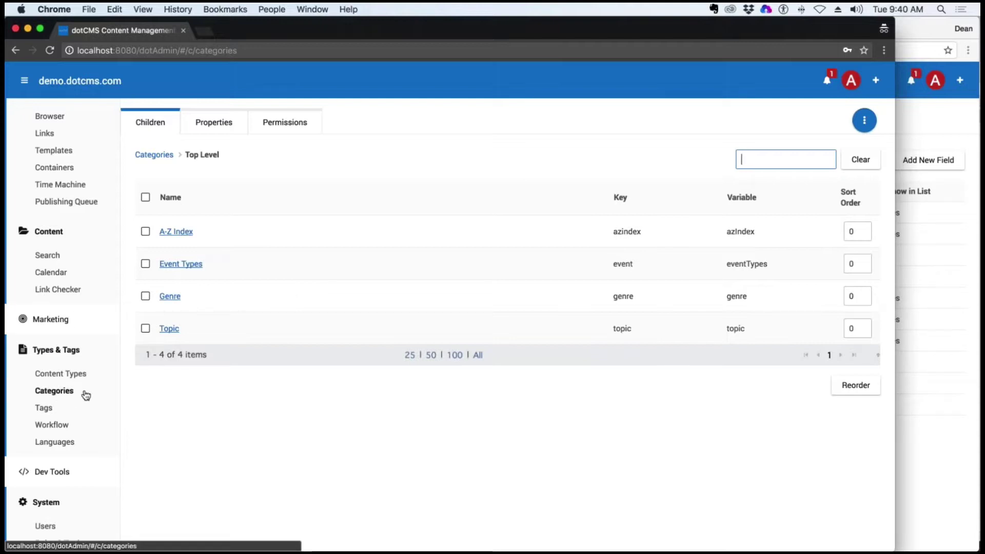
Reload the Categories list and compare it with the remote server's Movies content type
{"action": "left_click", "coordinate": [60, 392]}
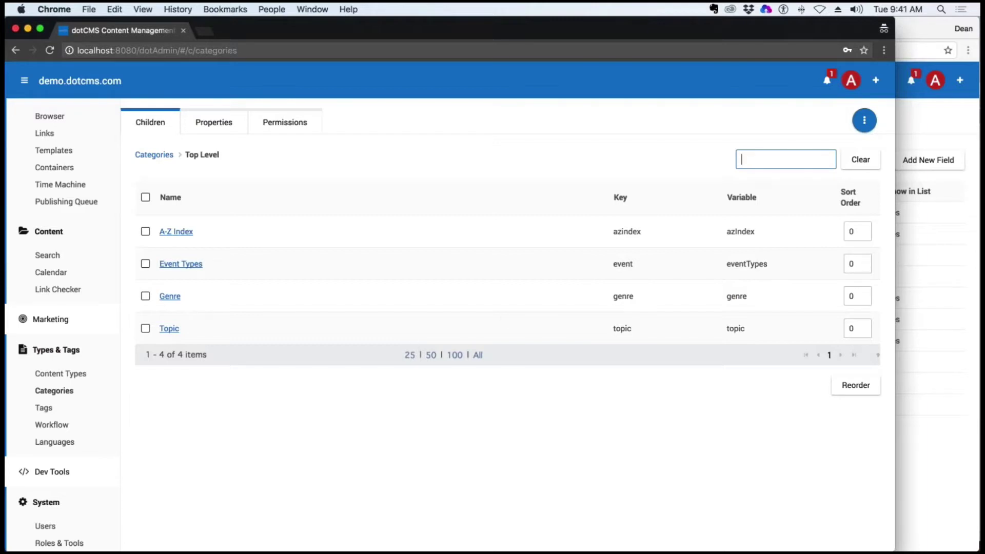
{"action": "left_click", "coordinate": [912, 130]}
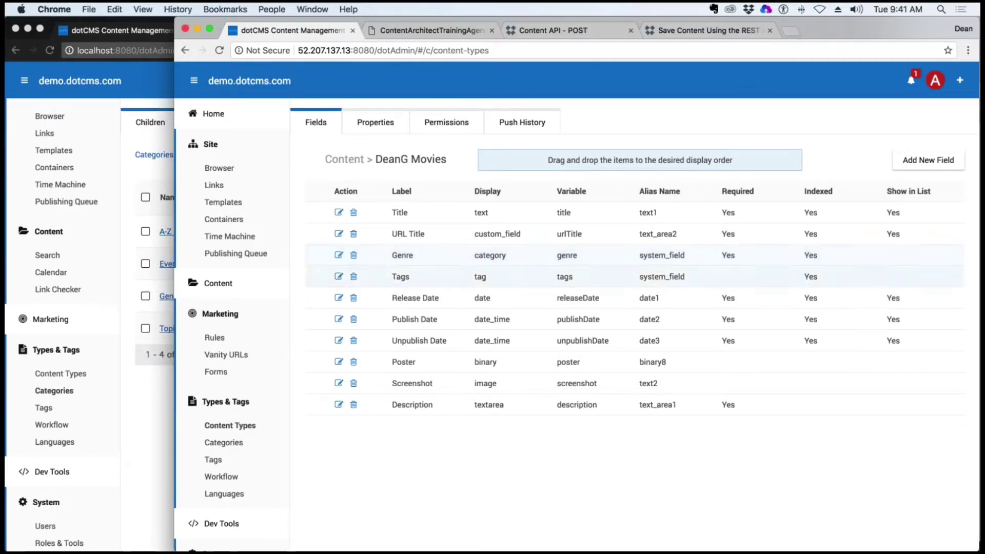
{"action": "left_click", "coordinate": [145, 385]}
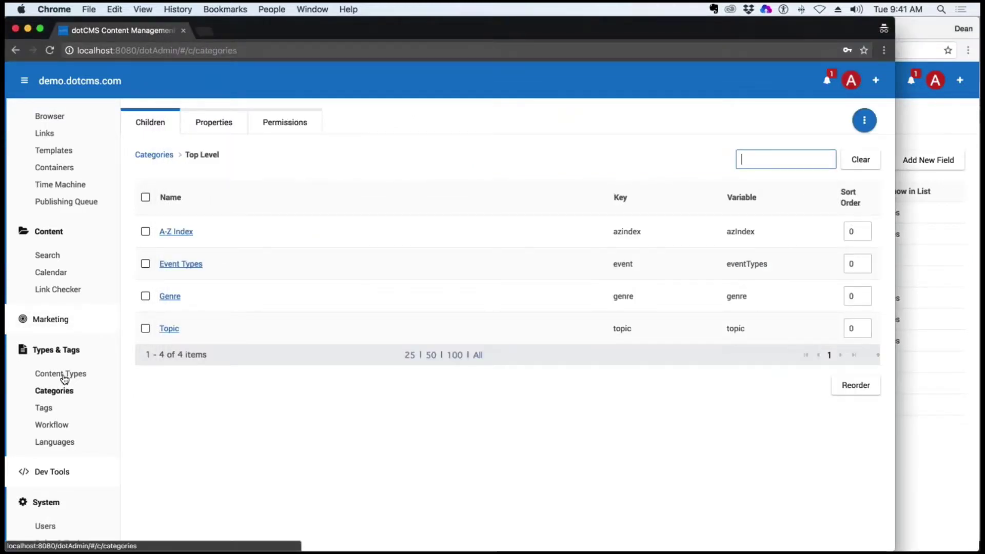
{"action": "scroll", "coordinate": [72, 464], "scroll_direction": "down", "scroll_amount": 3}
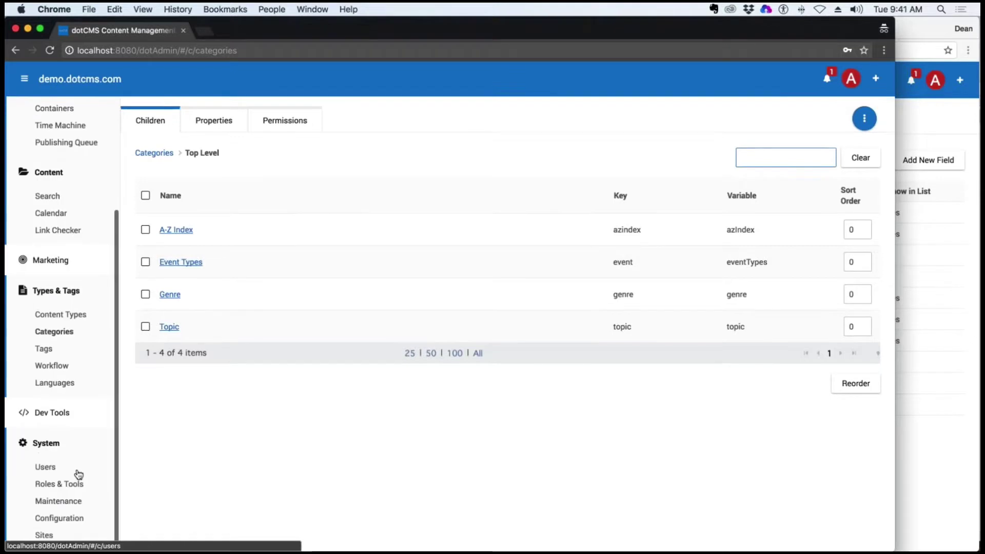
View the license information under System Configuration, then return to the Movies content search
{"action": "left_click", "coordinate": [67, 520]}
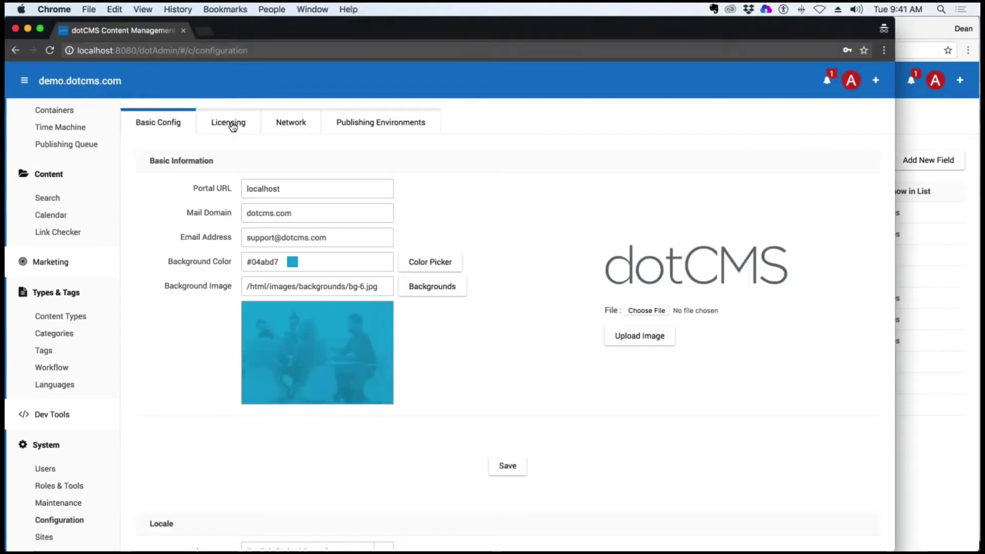
{"action": "left_click", "coordinate": [61, 519]}
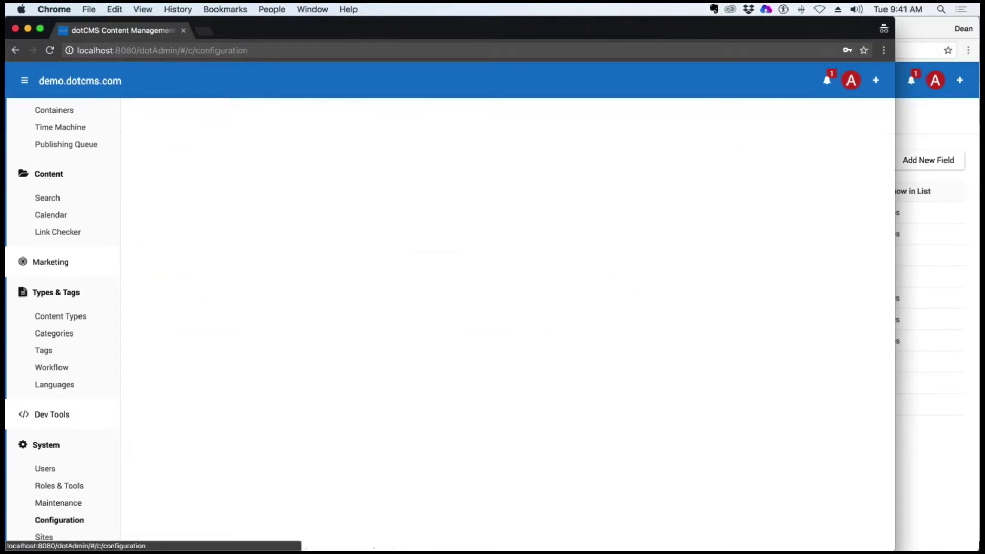
{"action": "left_click", "coordinate": [228, 122]}
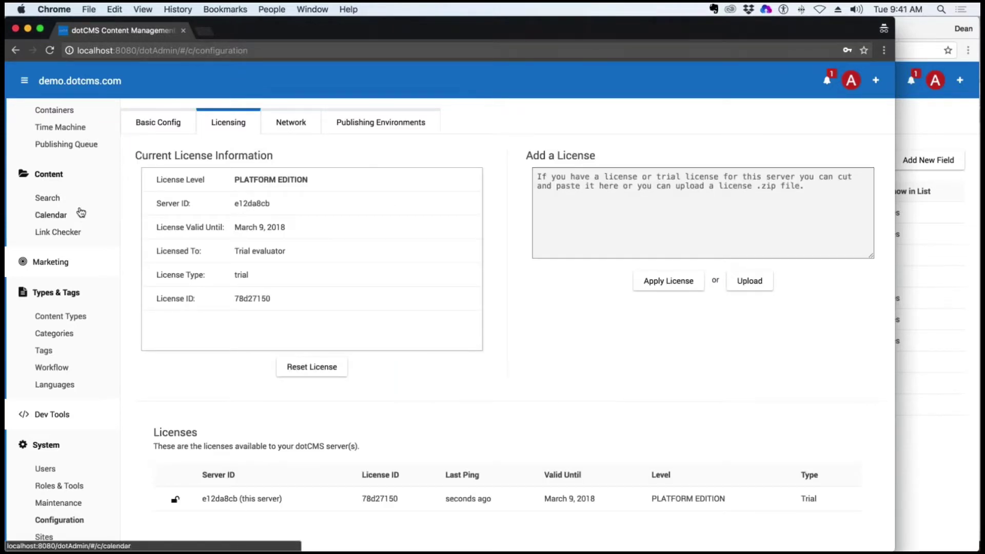
{"action": "left_click", "coordinate": [54, 198]}
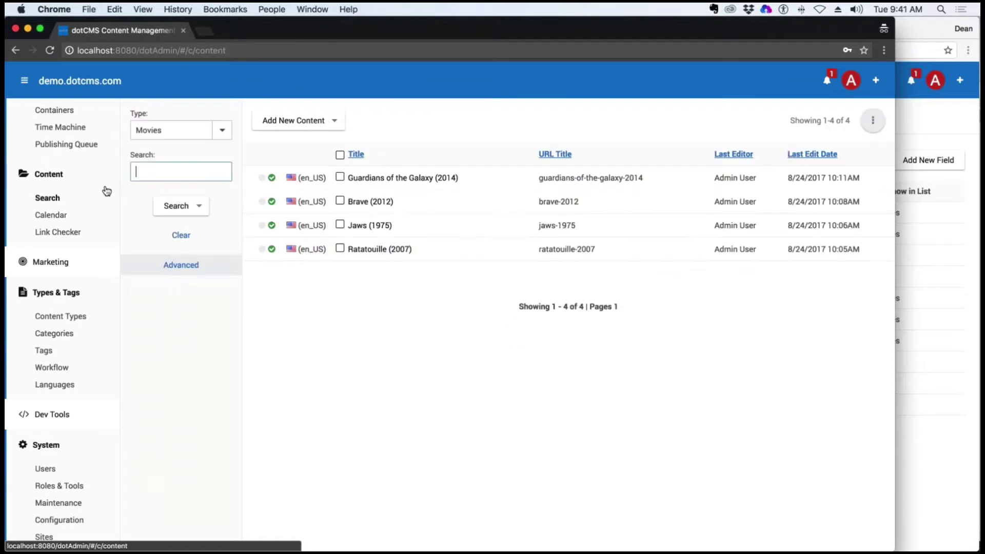
Open the remote server's site browser, then the local site browser
{"action": "left_click", "coordinate": [929, 218]}
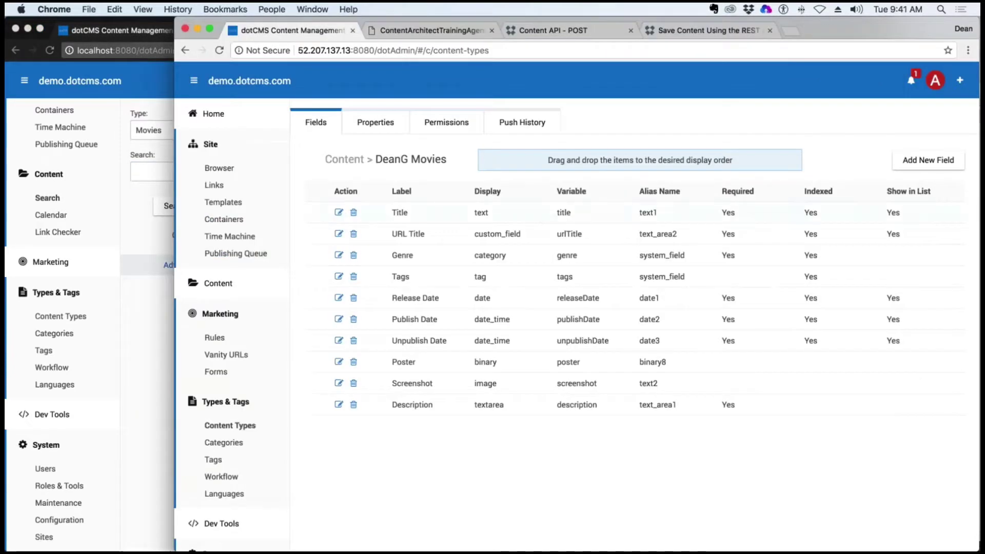
{"action": "left_click", "coordinate": [217, 170]}
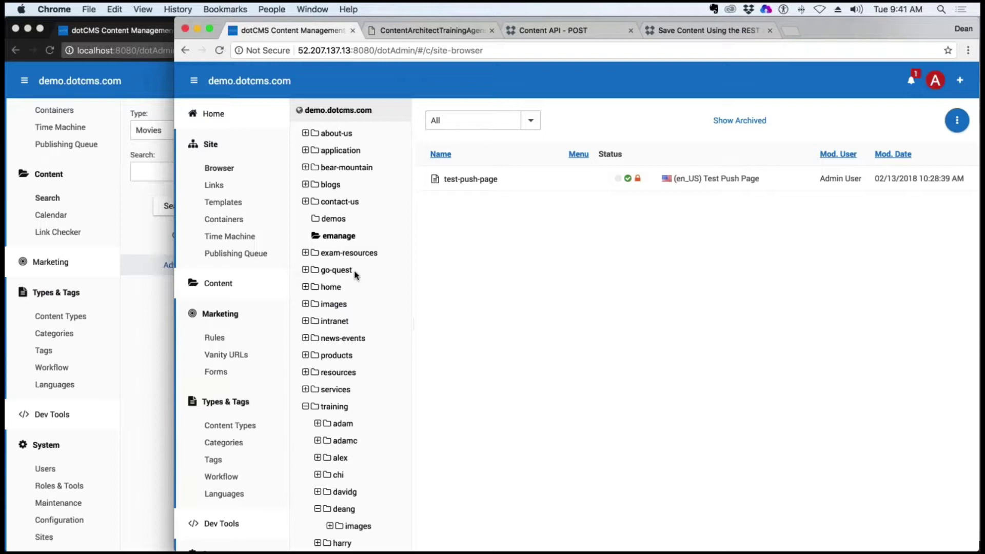
{"action": "left_click", "coordinate": [85, 194]}
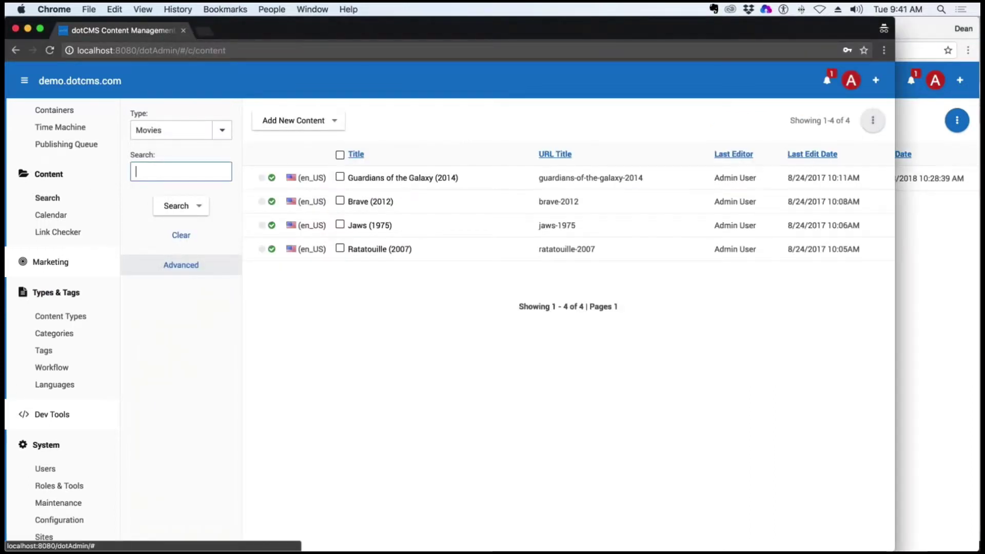
{"action": "scroll", "coordinate": [49, 212], "scroll_direction": "up", "scroll_amount": 5}
{"action": "left_click", "coordinate": [50, 209]}
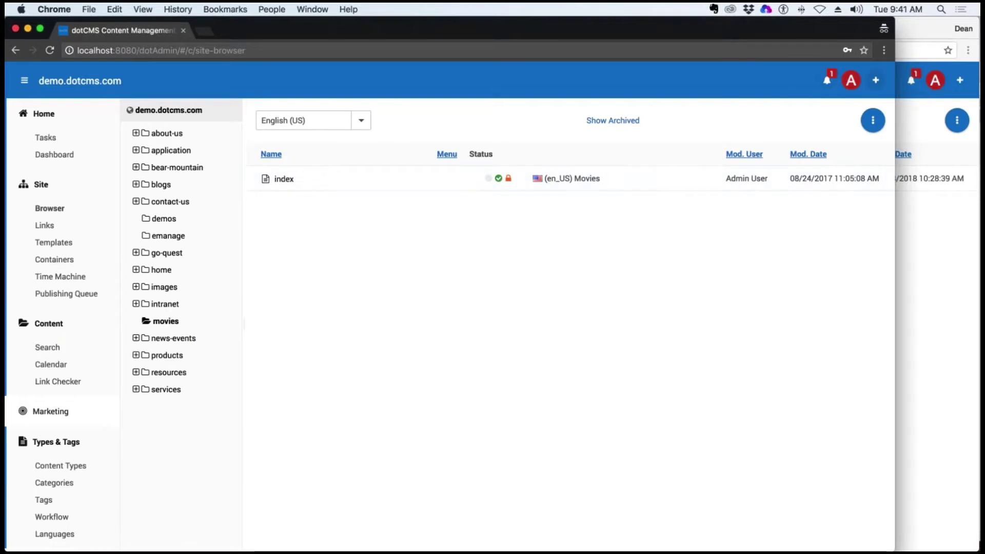
Try adding an Intranet folder to demo.dotcms.com; it already exists, so cancel
{"action": "right_click", "coordinate": [145, 110]}
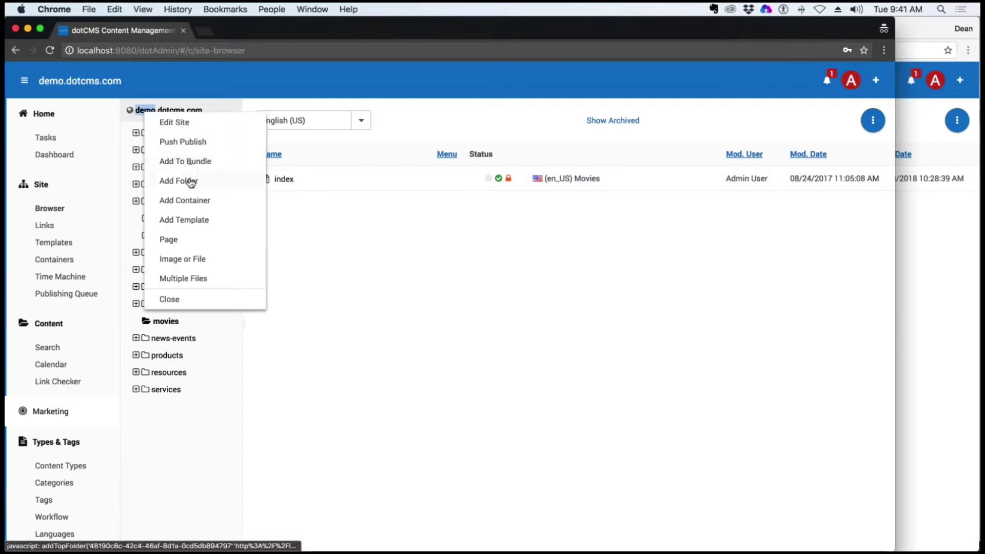
{"action": "left_click", "coordinate": [193, 180]}
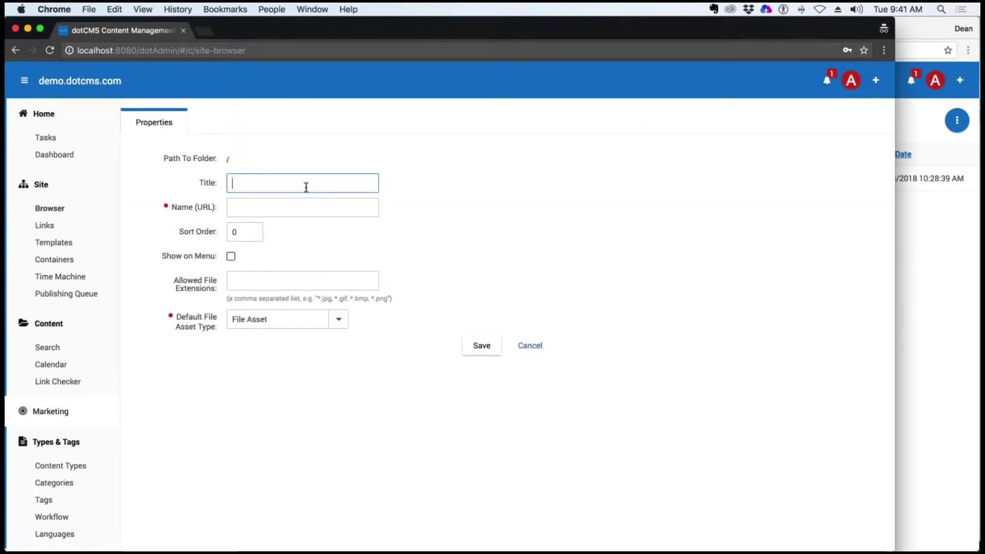
{"action": "type", "text": "Intranet"}
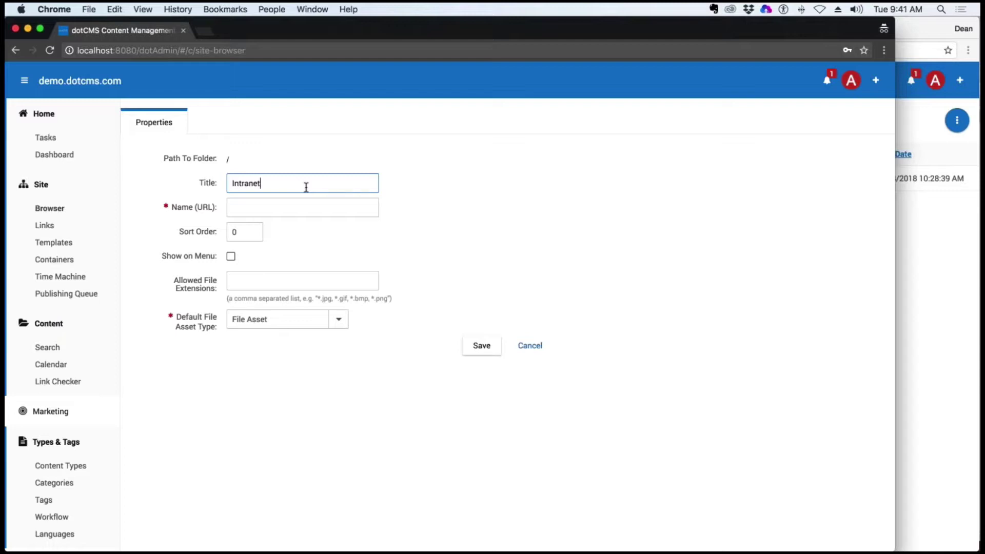
{"action": "left_click", "coordinate": [412, 287]}
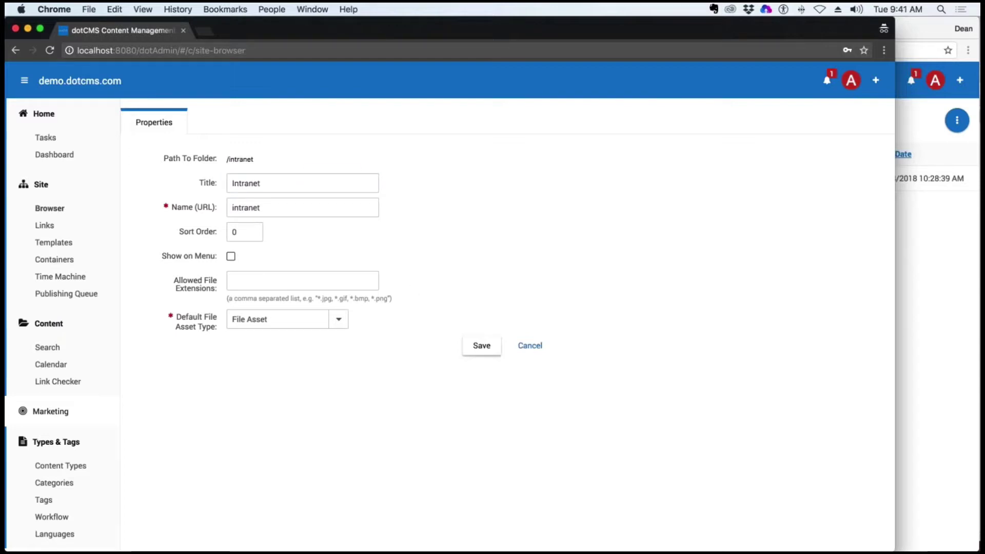
{"action": "left_click", "coordinate": [482, 346]}
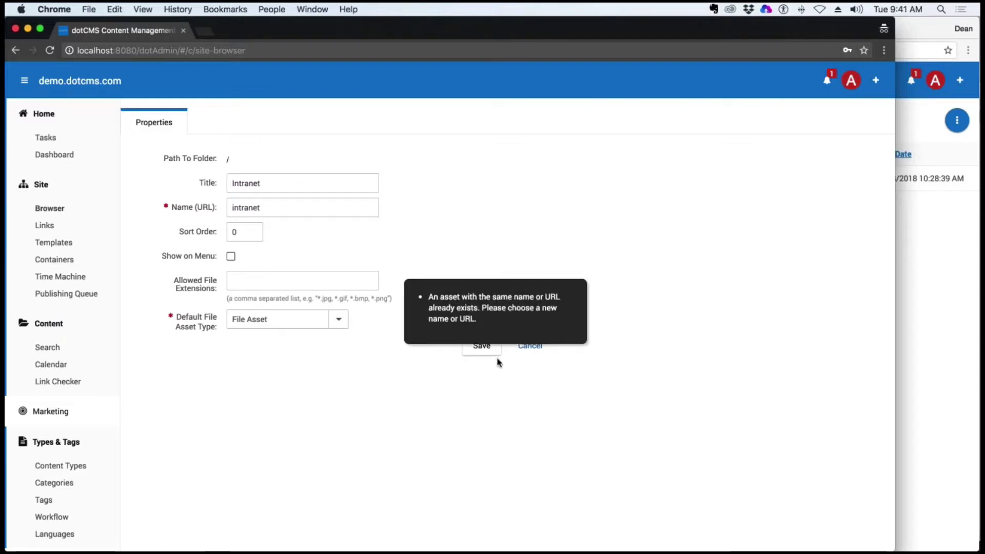
{"action": "left_click", "coordinate": [529, 346]}
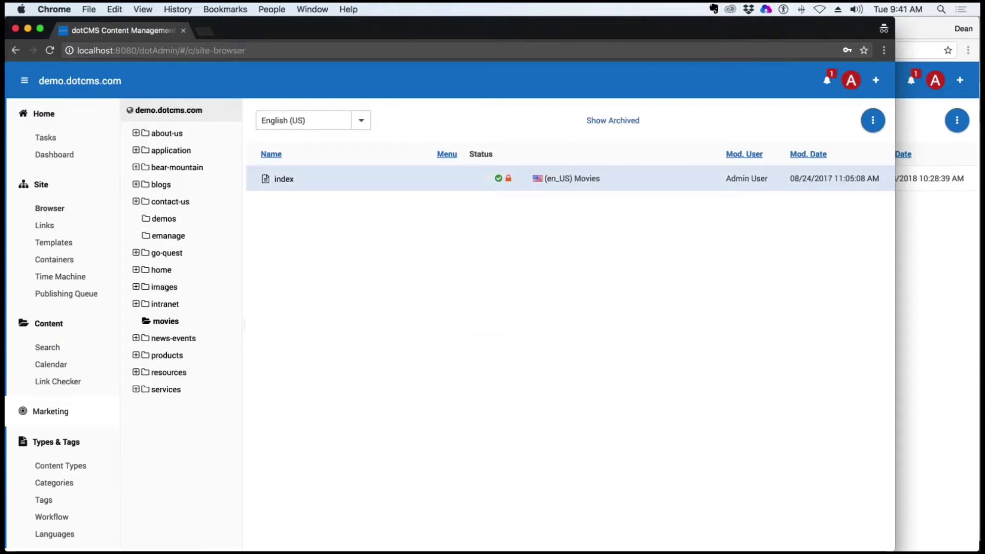
Create a top-level folder titled Training with URL name training
{"action": "right_click", "coordinate": [160, 111]}
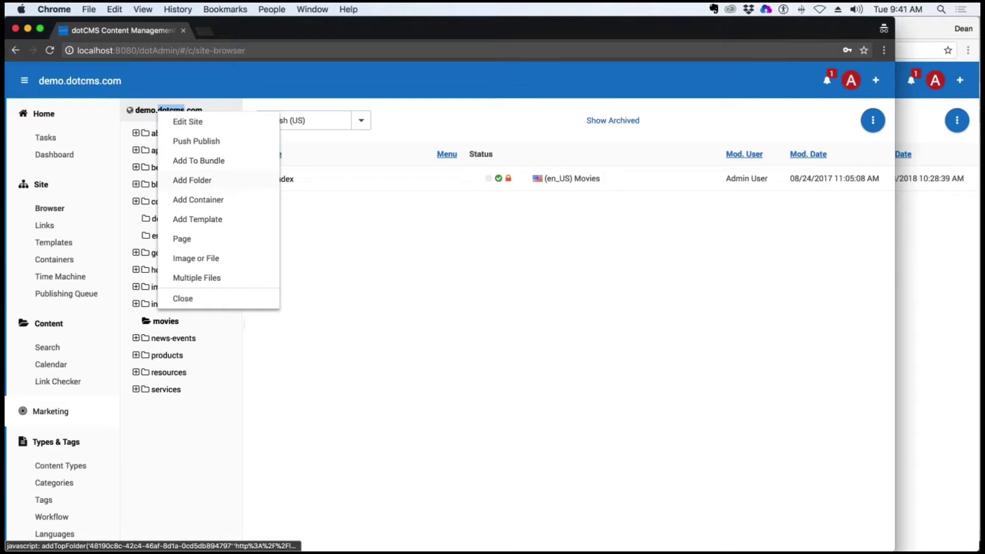
{"action": "left_click", "coordinate": [192, 180]}
{"action": "type", "text": "T"}
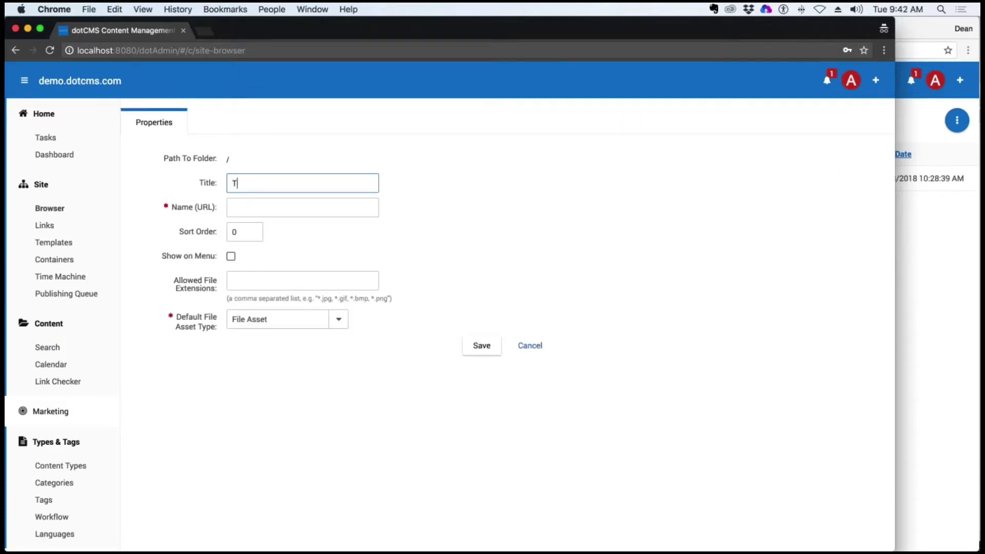
{"action": "type", "text": "raining"}
{"action": "left_click", "coordinate": [439, 289]}
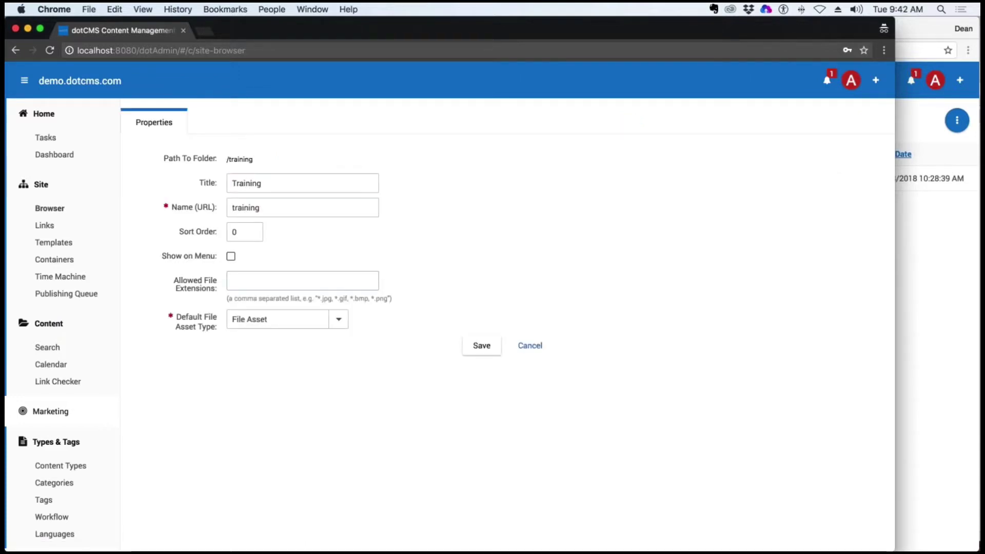
{"action": "left_click", "coordinate": [482, 345]}
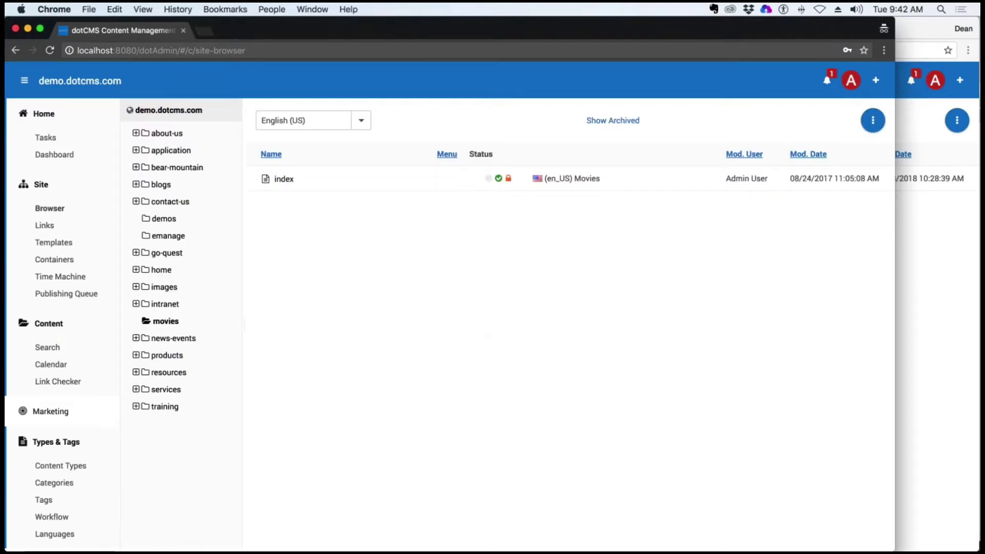
{"action": "left_click", "coordinate": [920, 357]}
{"action": "left_click", "coordinate": [216, 169]}
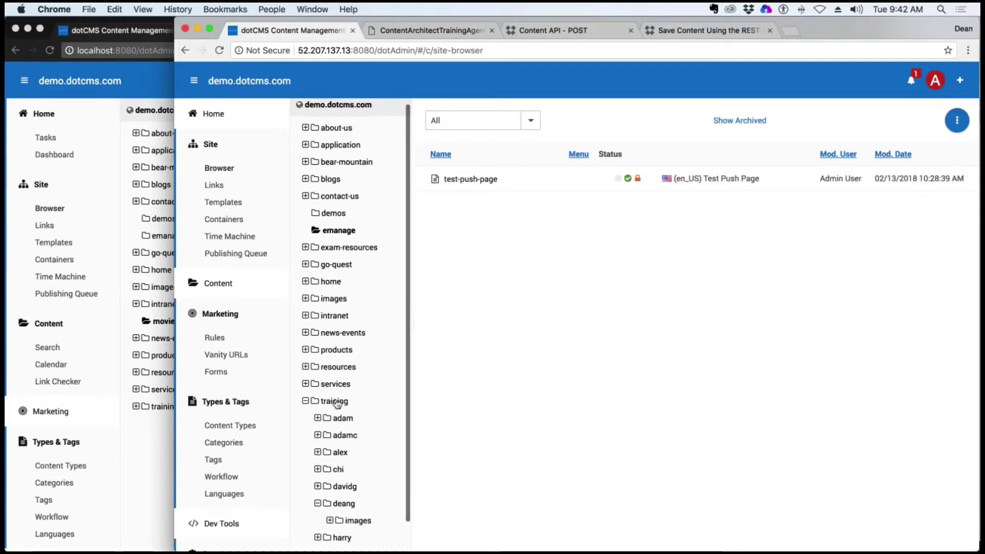
{"action": "left_click", "coordinate": [135, 428]}
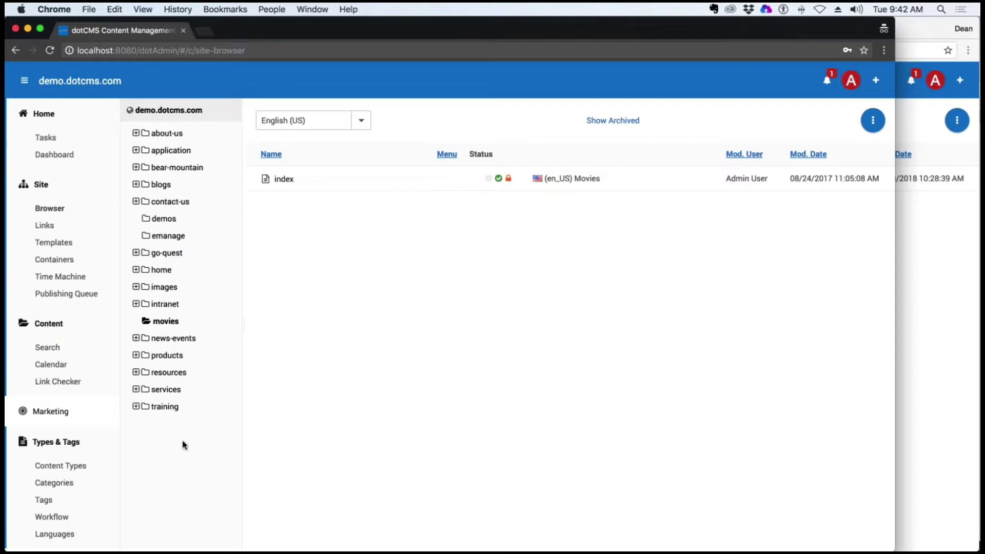
{"action": "scroll", "coordinate": [64, 474], "scroll_direction": "down", "scroll_amount": 1}
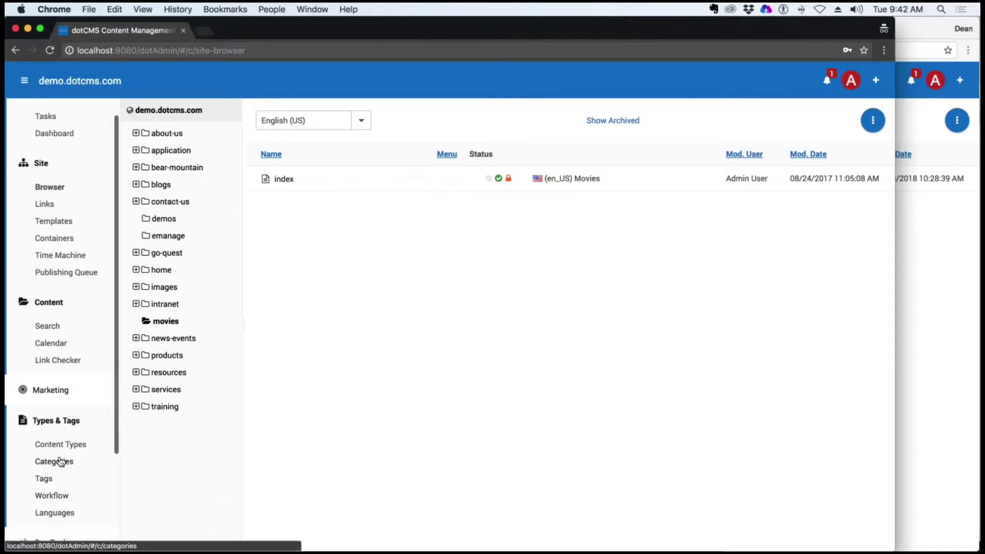
{"action": "scroll", "coordinate": [65, 495], "scroll_direction": "down", "scroll_amount": 5}
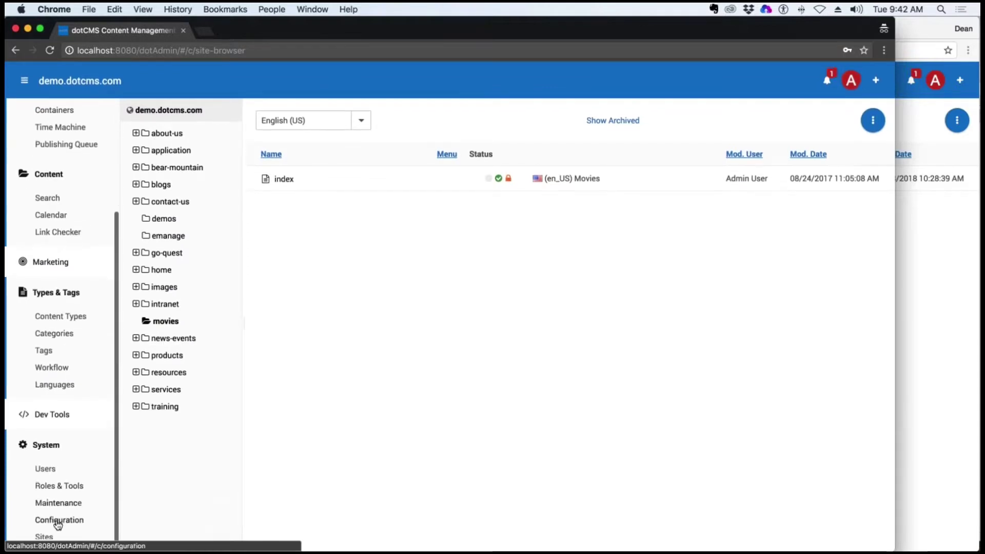
{"action": "left_click", "coordinate": [65, 520]}
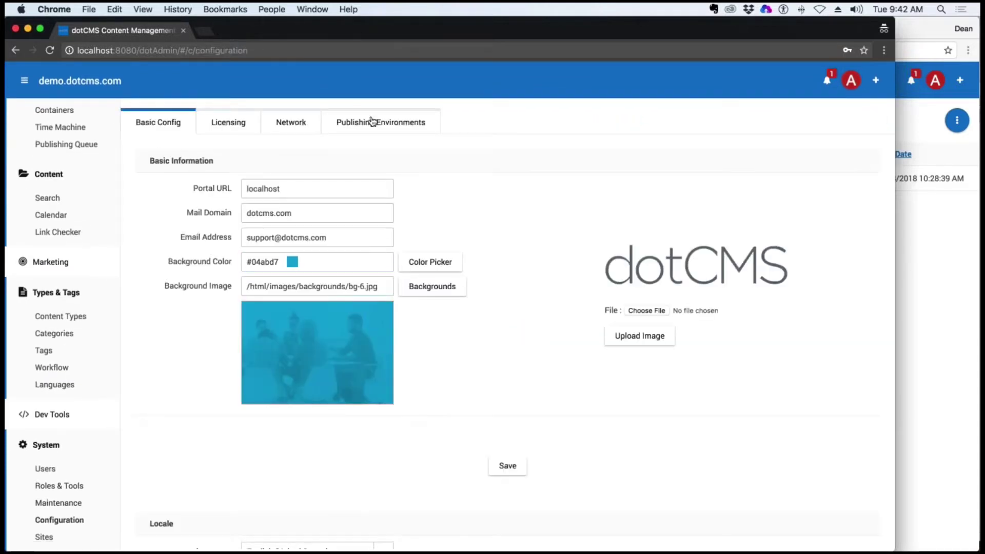
Run an integrity check on Emanage Amazon and view the training folder conflict
{"action": "left_click", "coordinate": [374, 122]}
{"action": "left_click", "coordinate": [497, 219]}
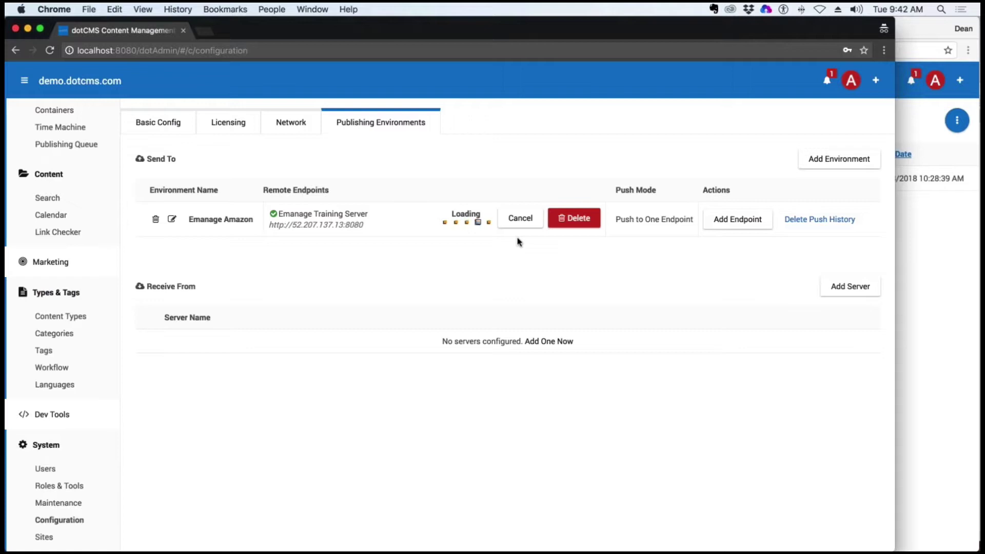
{"action": "left_click", "coordinate": [513, 220]}
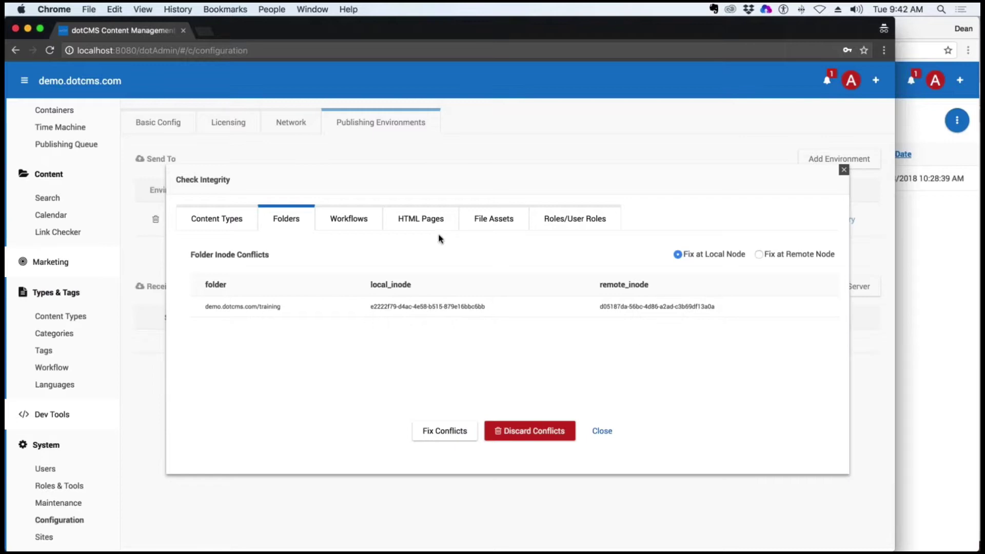
Confirm the Workflows, HTML Pages, File Assets and Roles tabs show no conflicts, then close
{"action": "left_click", "coordinate": [352, 220]}
{"action": "left_click", "coordinate": [420, 219]}
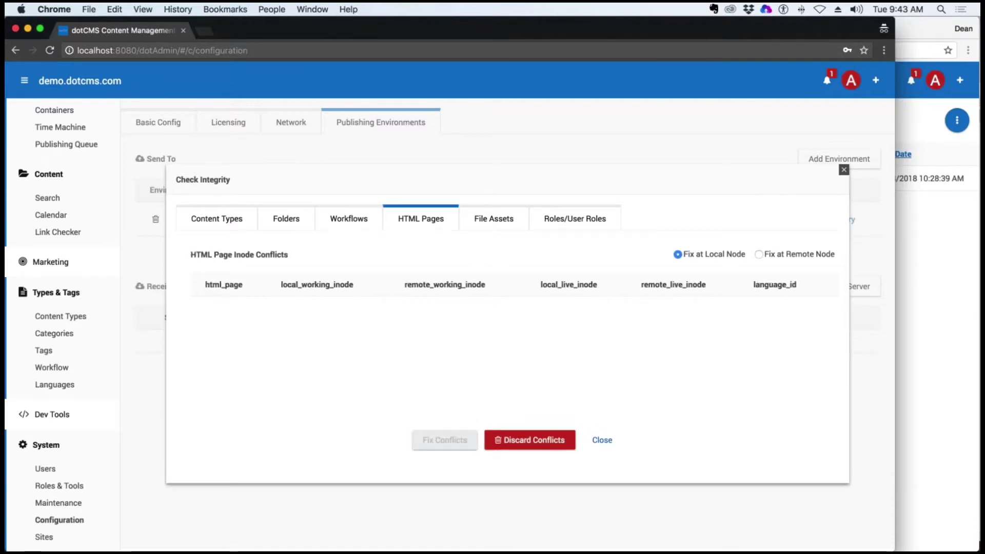
{"action": "left_click", "coordinate": [507, 222]}
{"action": "left_click", "coordinate": [589, 221]}
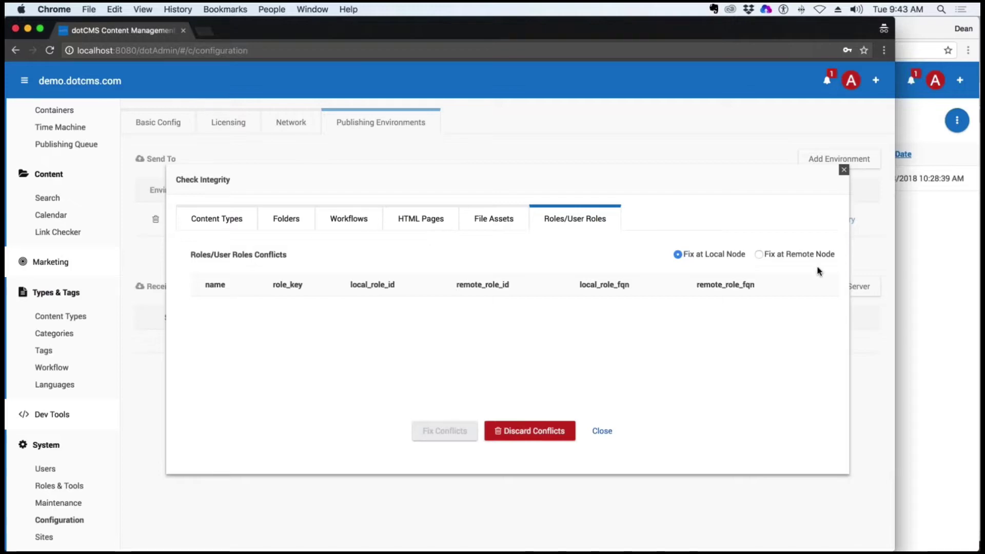
{"action": "left_click", "coordinate": [601, 431]}
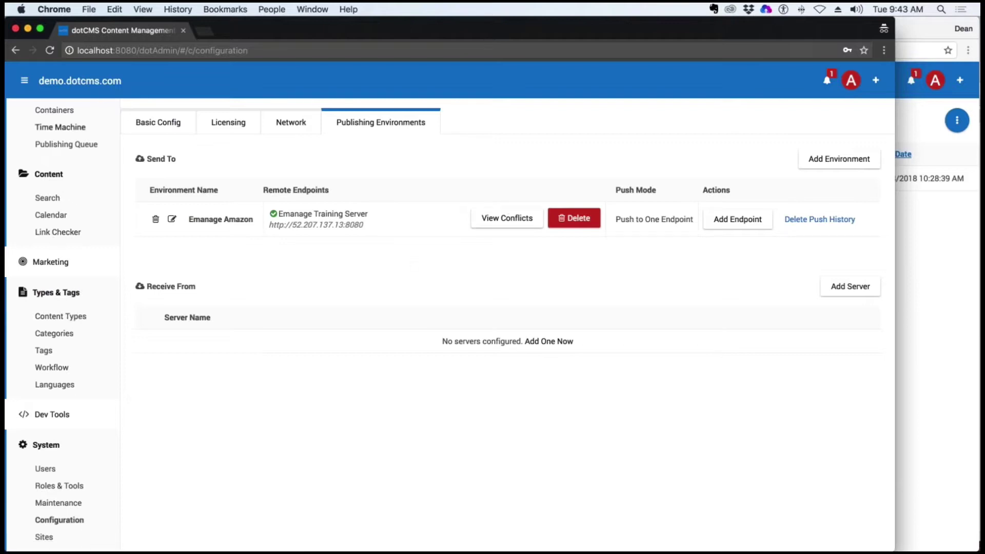
{"action": "scroll", "coordinate": [81, 248], "scroll_direction": "up", "scroll_amount": 3}
Delete the training folder from the local site browser
{"action": "left_click", "coordinate": [42, 210]}
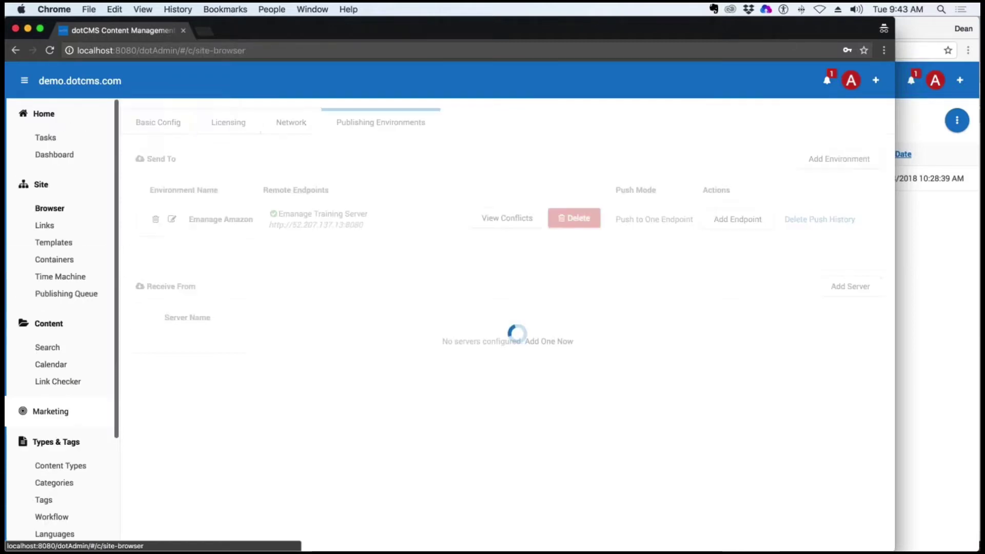
{"action": "right_click", "coordinate": [177, 408]}
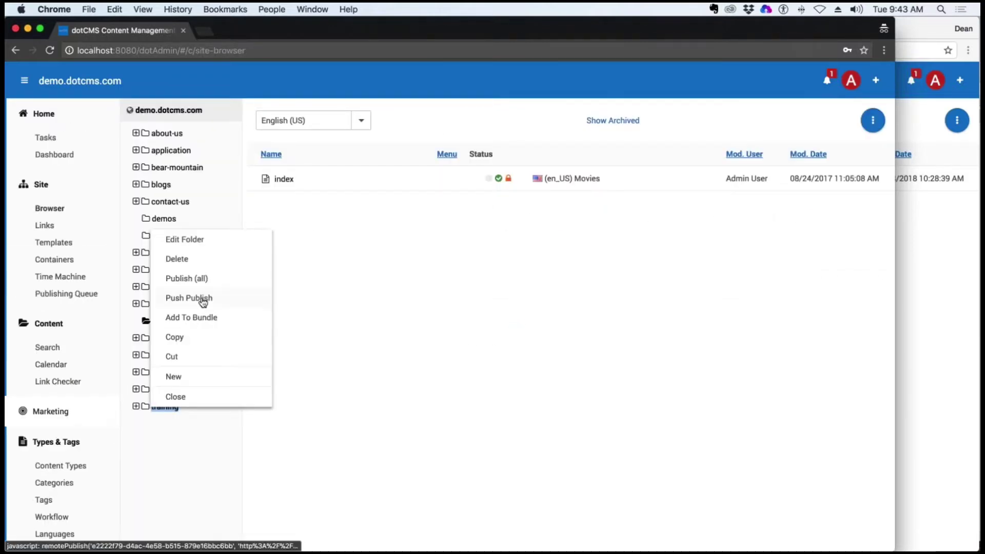
{"action": "left_click", "coordinate": [179, 259]}
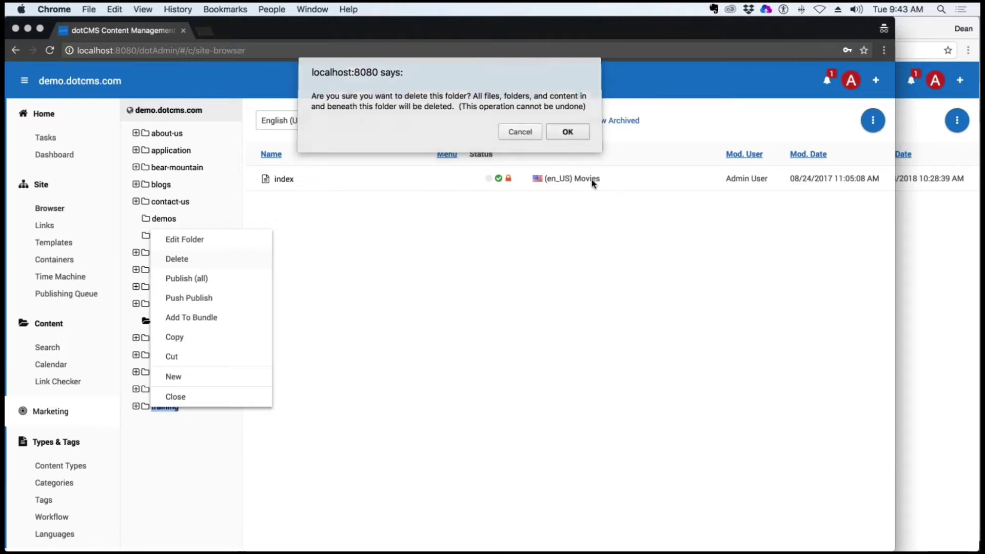
{"action": "left_click", "coordinate": [568, 133]}
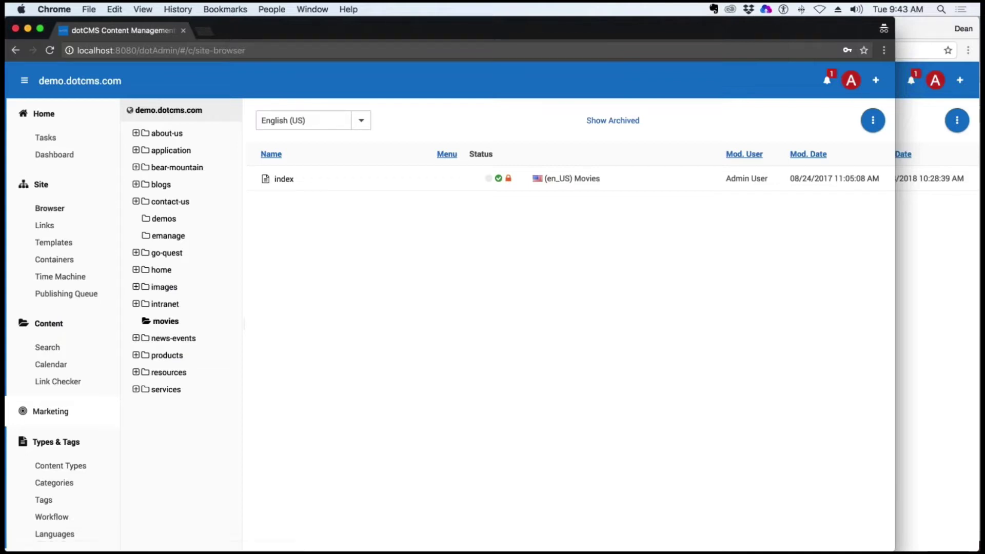
Start Push Publish for the DeansMovieFeature bundle from the Publishing Queue's Bundles list
{"action": "left_click", "coordinate": [72, 294]}
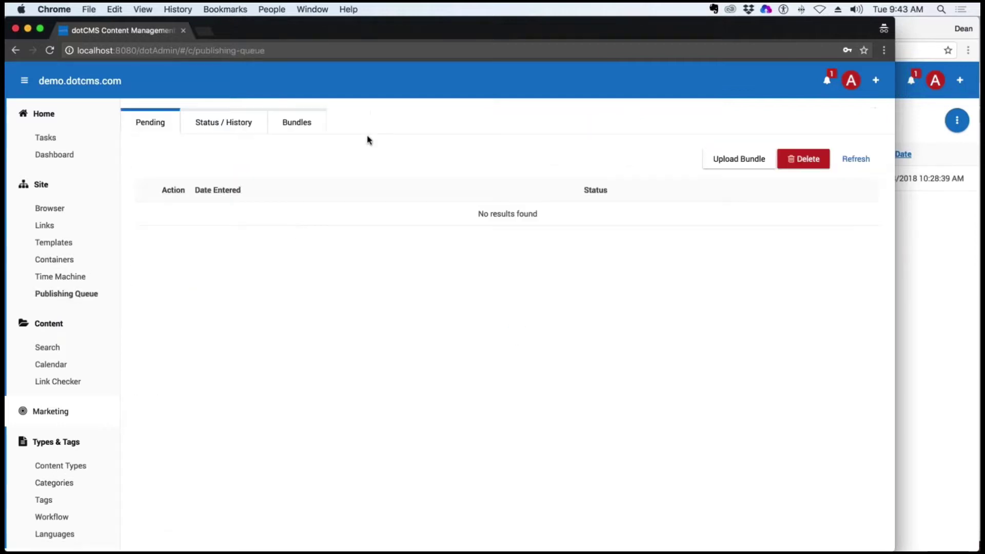
{"action": "left_click", "coordinate": [297, 122]}
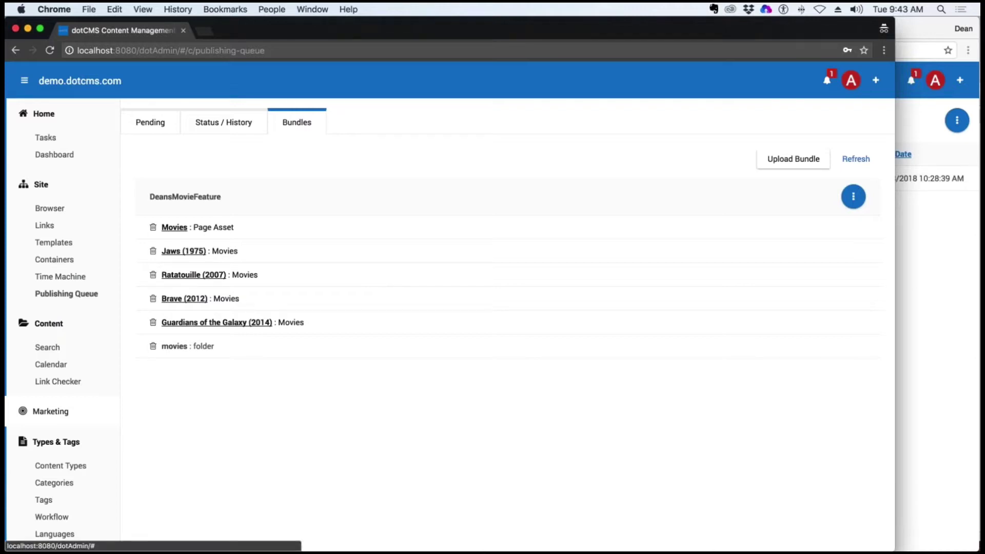
{"action": "mouse_move", "coordinate": [6, 325]}
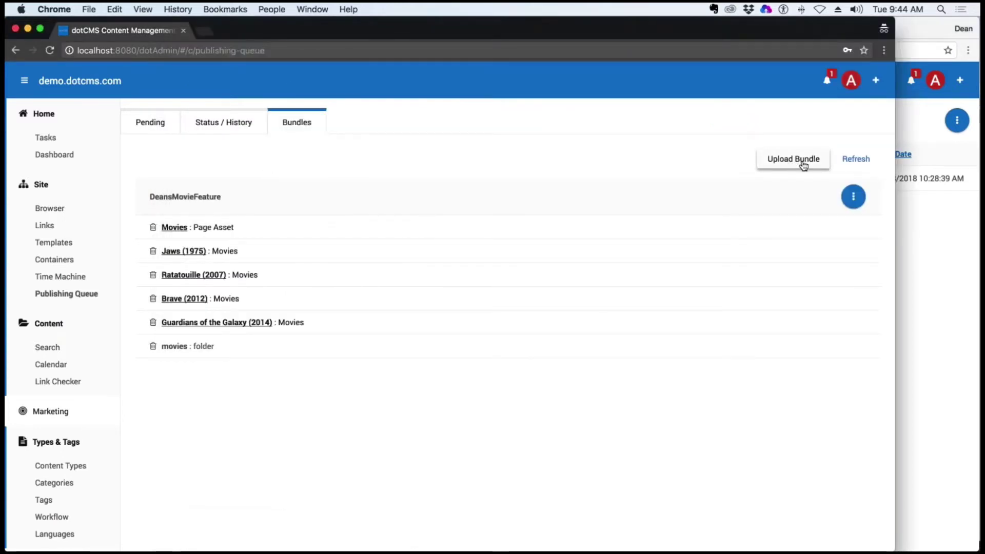
{"action": "left_click", "coordinate": [853, 197]}
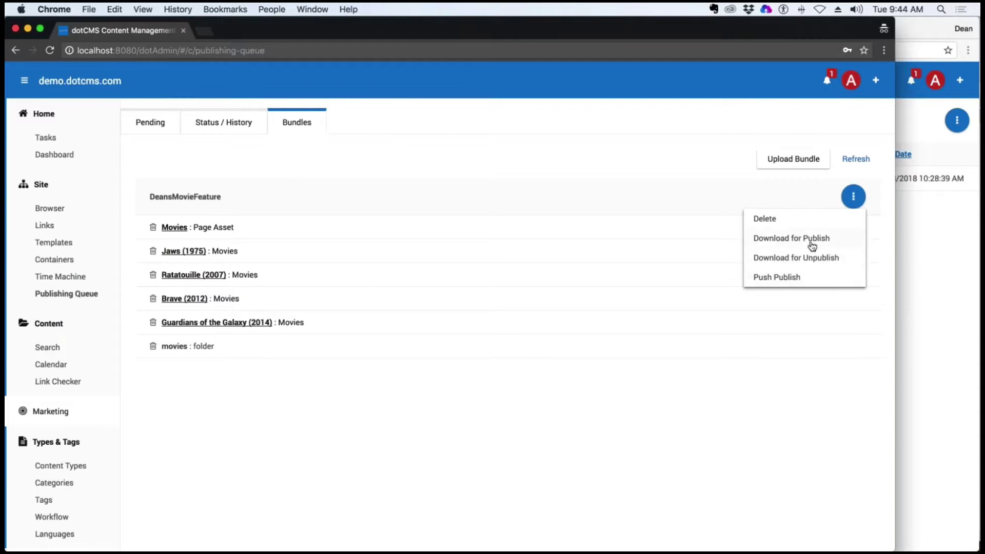
{"action": "left_click", "coordinate": [788, 282]}
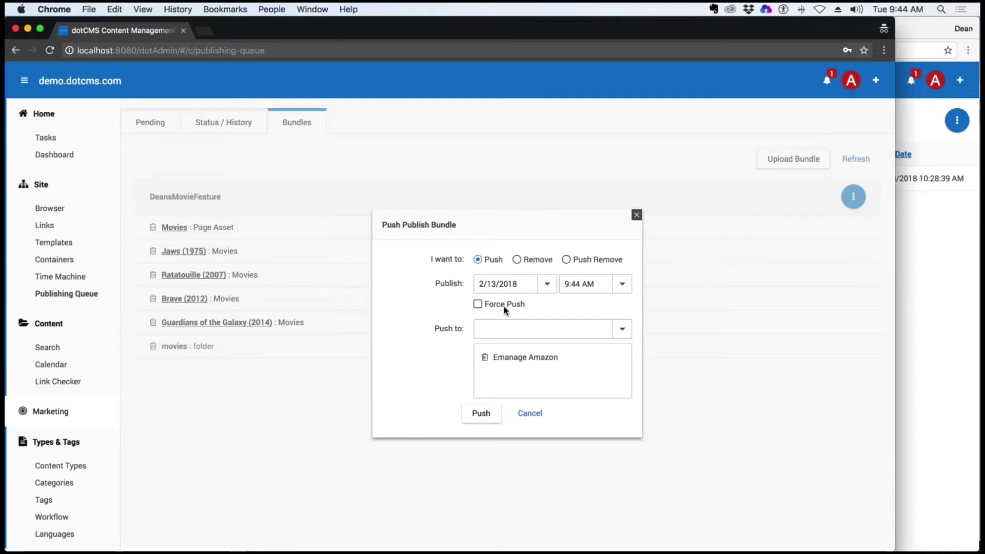
Enable Force Push and push the DeansMovieFeature bundle to the Emanage Amazon endpoint
{"action": "left_click_drag", "start_coordinate": [494, 304], "coordinate": [533, 310]}
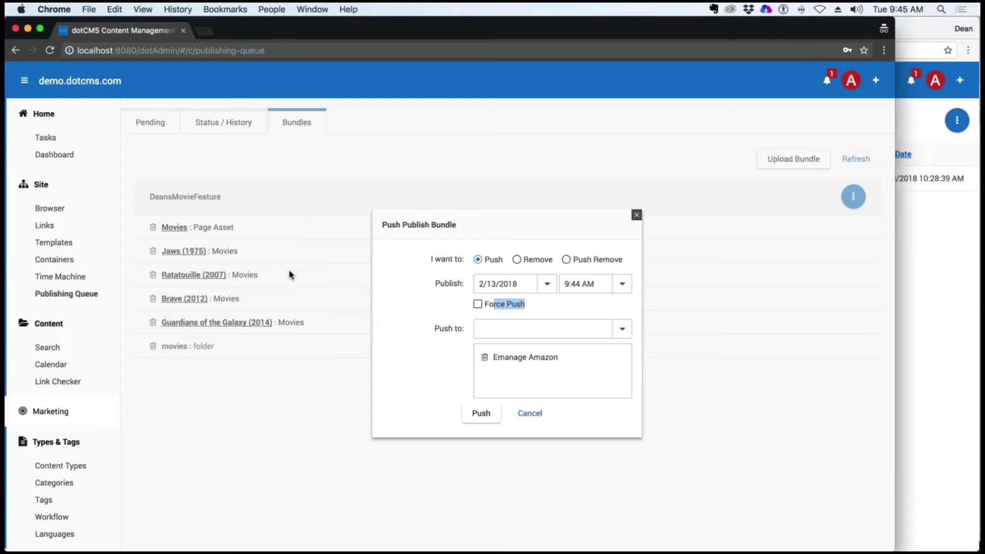
{"action": "left_click", "coordinate": [478, 304]}
{"action": "left_click", "coordinate": [482, 414]}
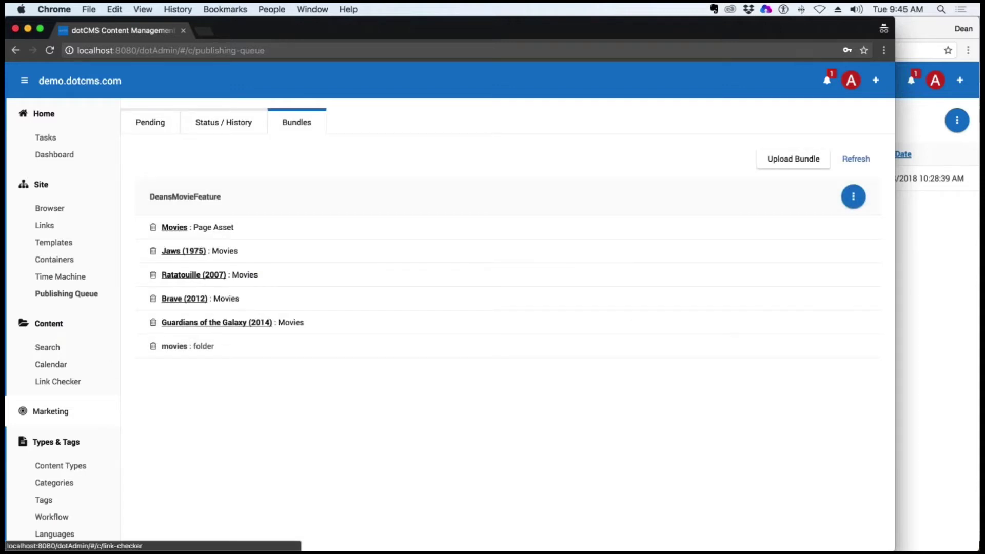
Open the DeansMovieFeature bundle's details in Status / History and refresh its publishing status
{"action": "left_click", "coordinate": [66, 293]}
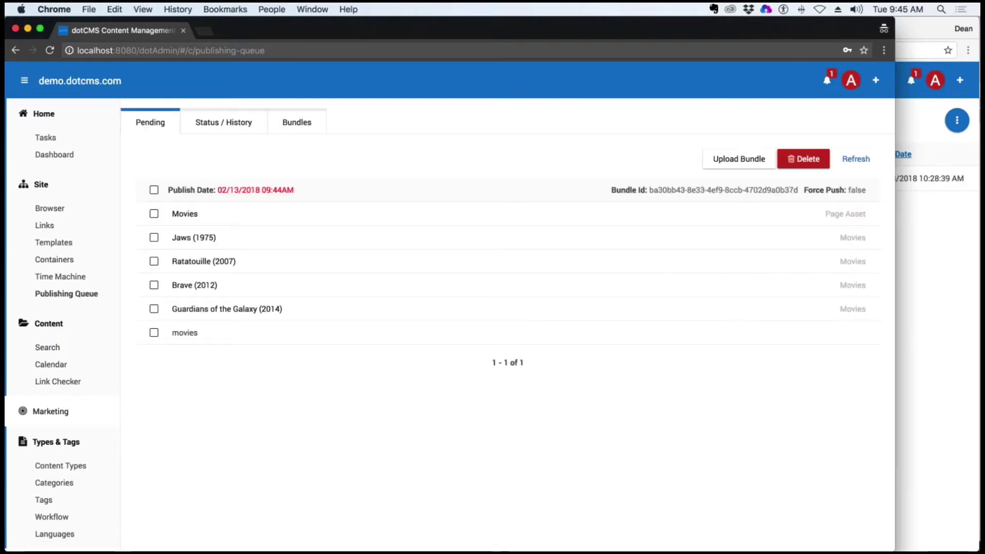
{"action": "left_click", "coordinate": [224, 122]}
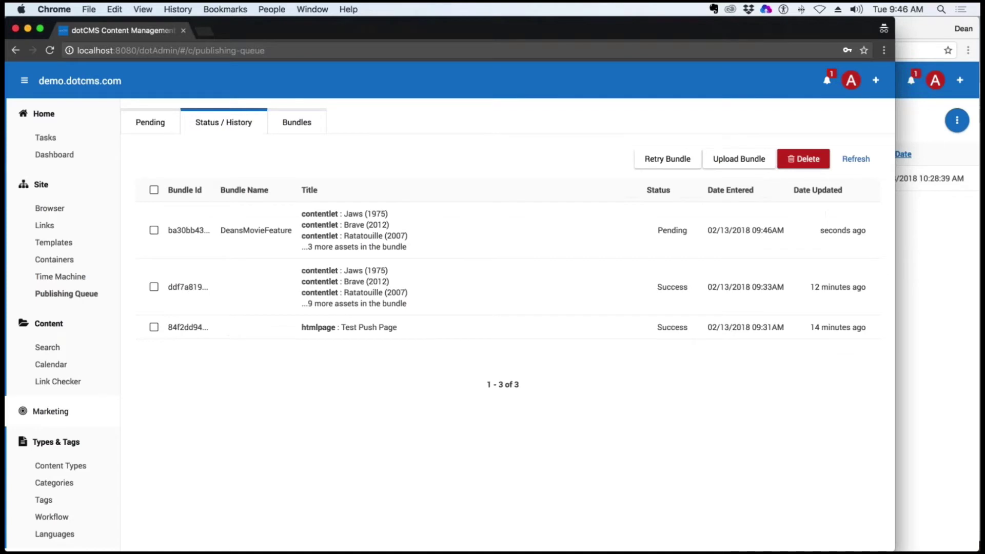
{"action": "double_click", "coordinate": [672, 230]}
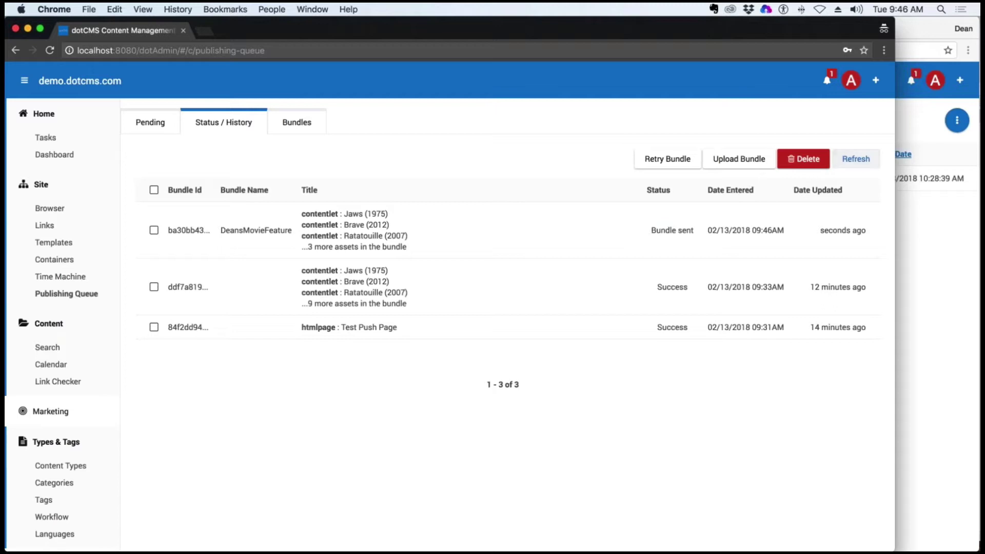
{"action": "left_click", "coordinate": [855, 161]}
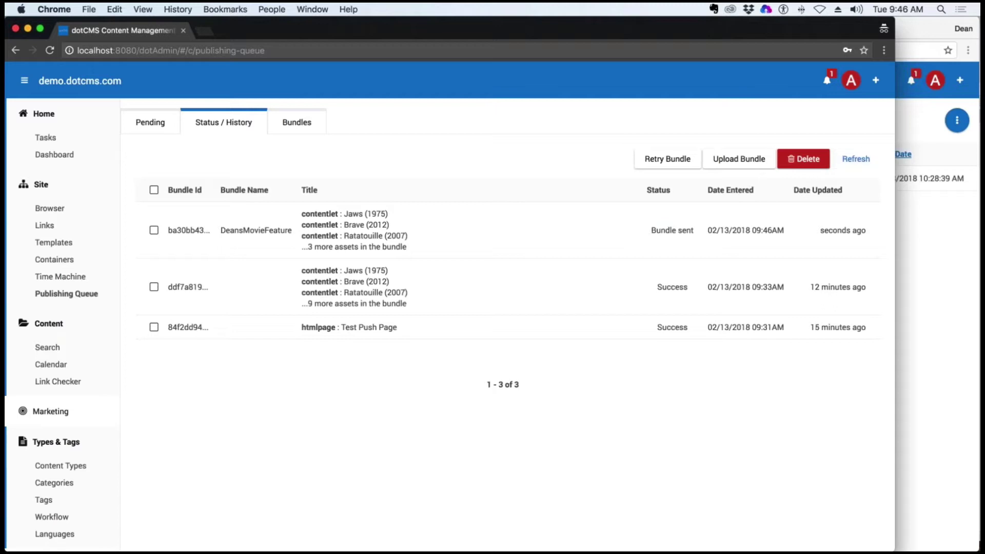
{"action": "left_click", "coordinate": [855, 161]}
{"action": "left_click", "coordinate": [856, 161]}
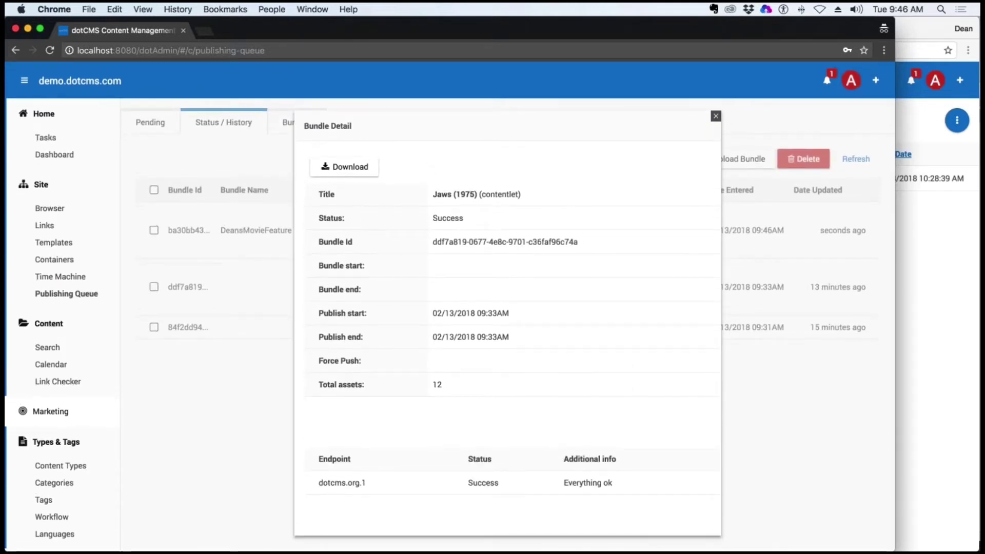
{"action": "left_click_drag", "start_coordinate": [568, 482], "coordinate": [629, 481]}
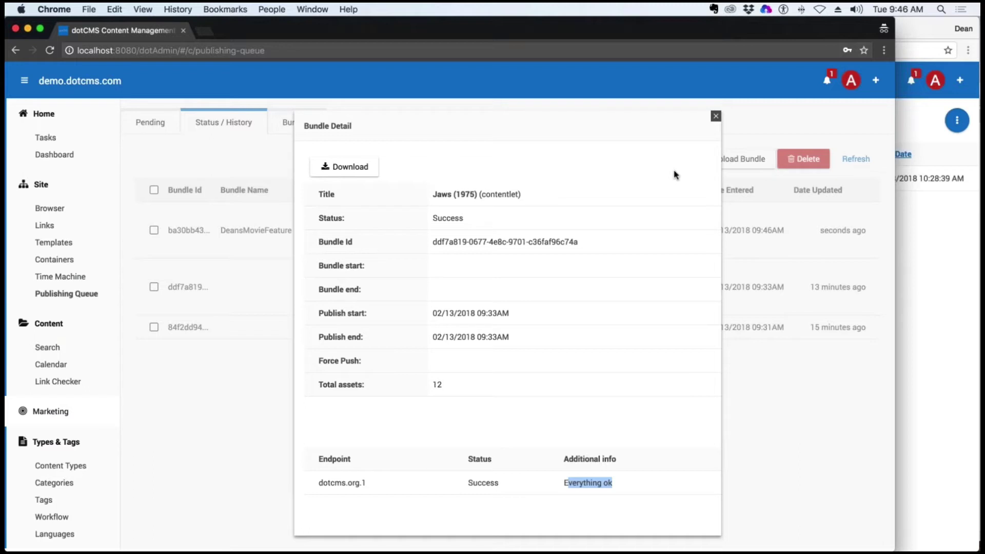
{"action": "key", "text": "Escape"}
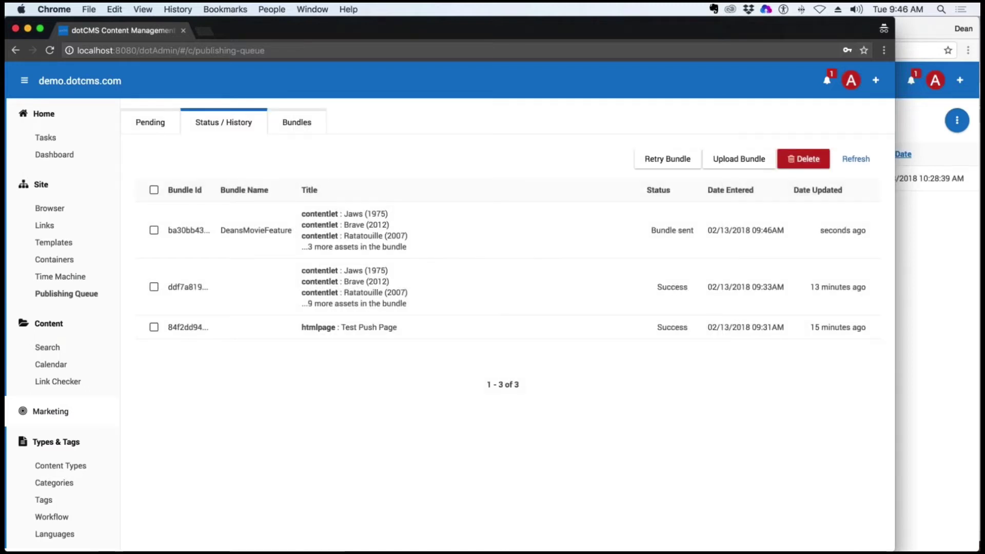
Keep refreshing the publishing history until DeansMovieFeature reads Success
{"action": "left_click", "coordinate": [857, 164]}
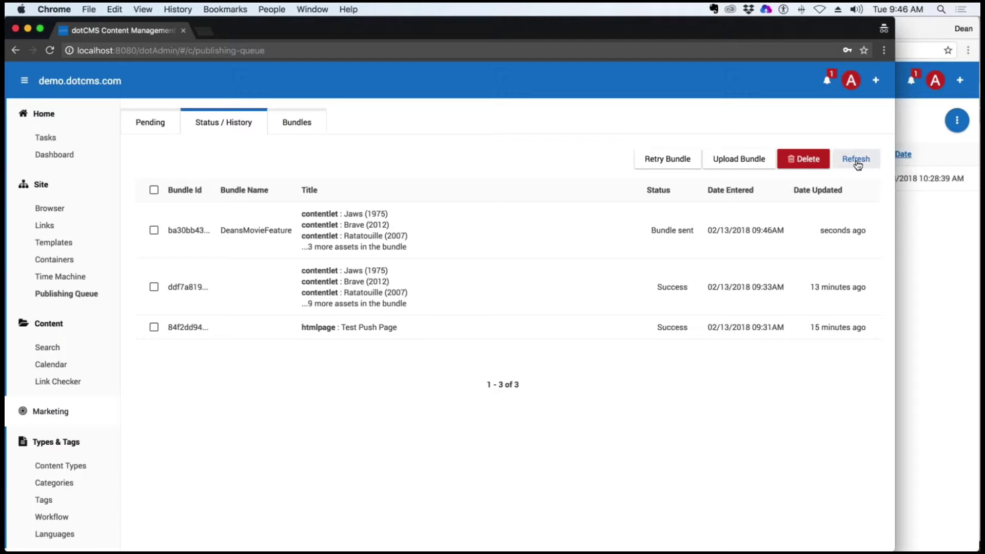
{"action": "left_click", "coordinate": [857, 165]}
{"action": "left_click", "coordinate": [857, 165]}
{"action": "left_click", "coordinate": [859, 165]}
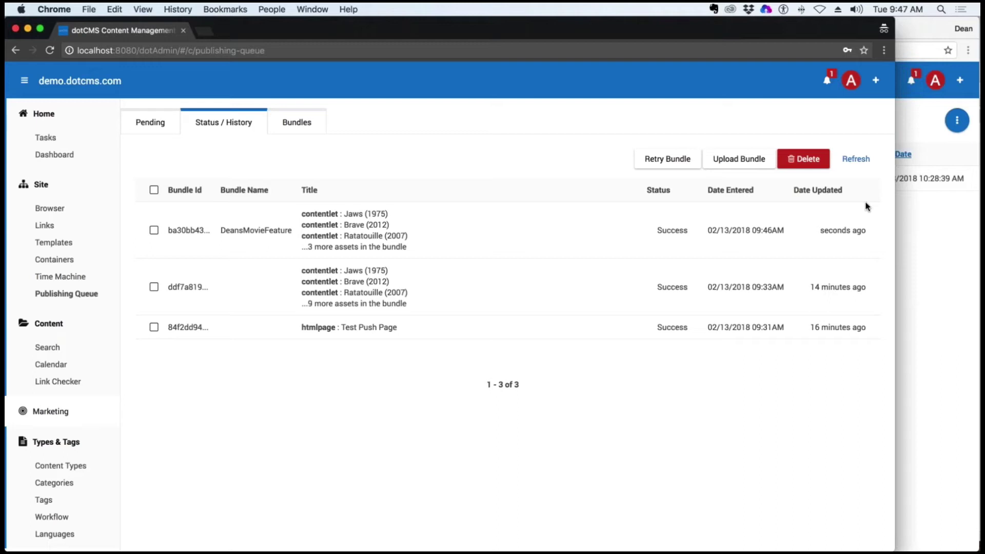
On the remote server, reload the Site Browser and open movies/index
{"action": "left_click", "coordinate": [907, 211]}
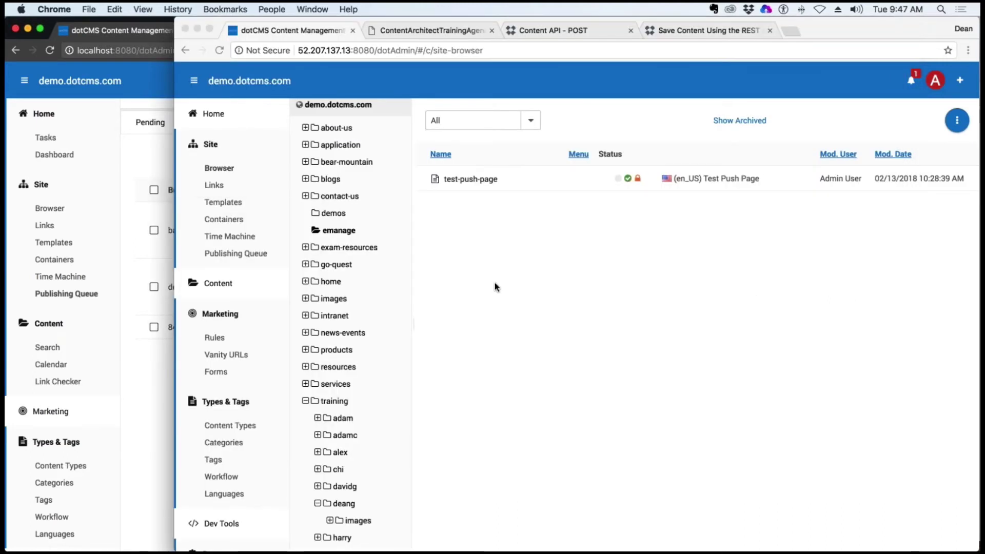
{"action": "key", "text": "super+r"}
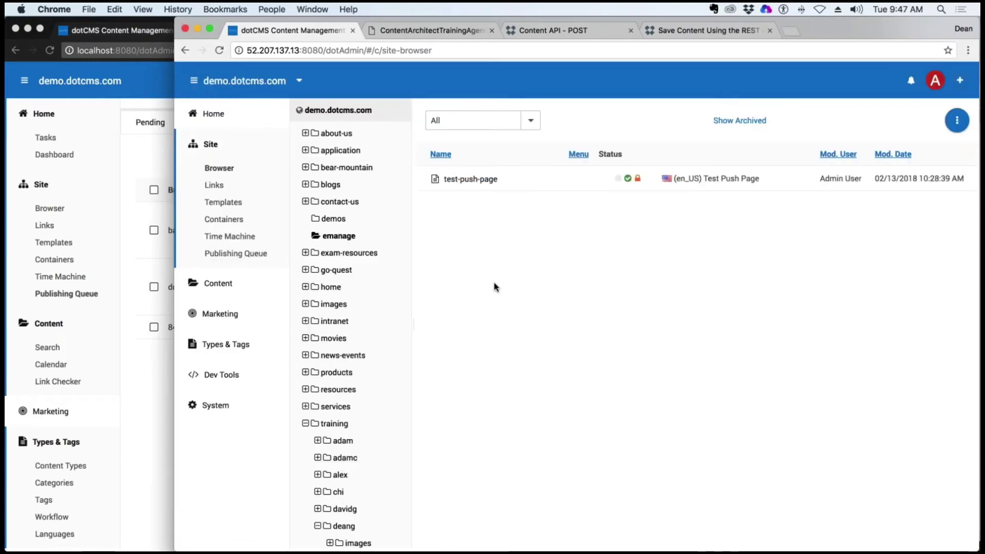
{"action": "left_click", "coordinate": [343, 355]}
{"action": "left_click", "coordinate": [336, 338]}
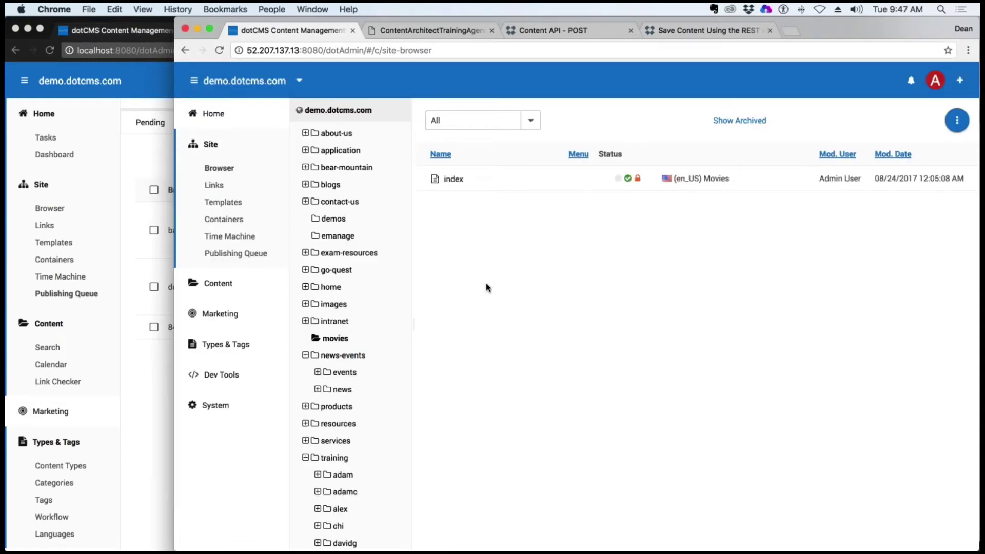
{"action": "left_click", "coordinate": [453, 179]}
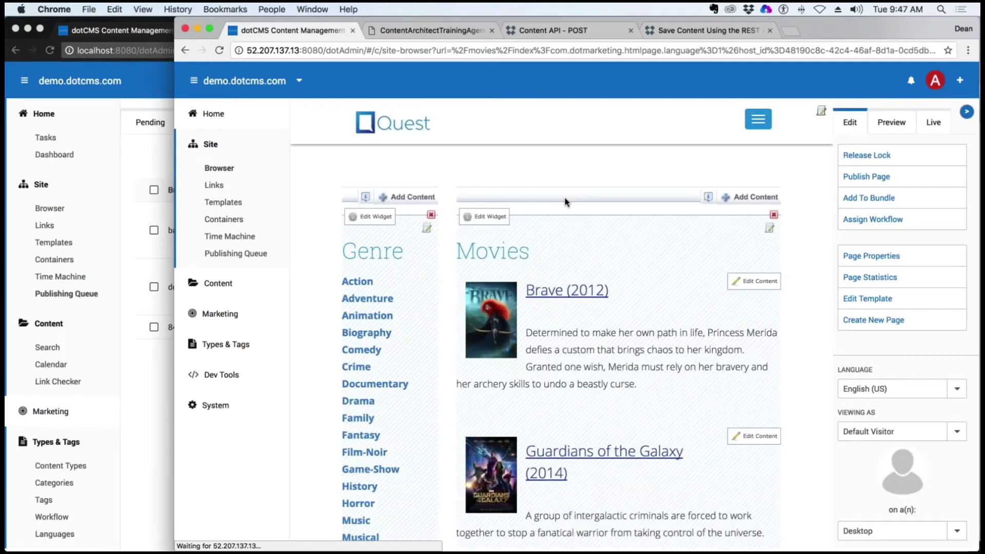
Try the Documentary, Biography and Animation genre filters and Brave's page, then list Movies content
{"action": "left_click", "coordinate": [375, 384]}
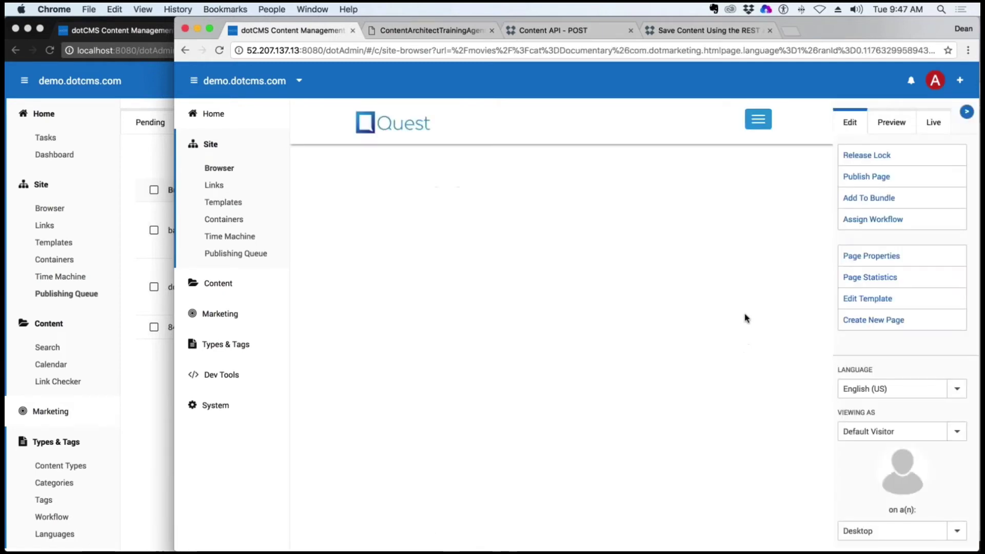
{"action": "left_click", "coordinate": [366, 332]}
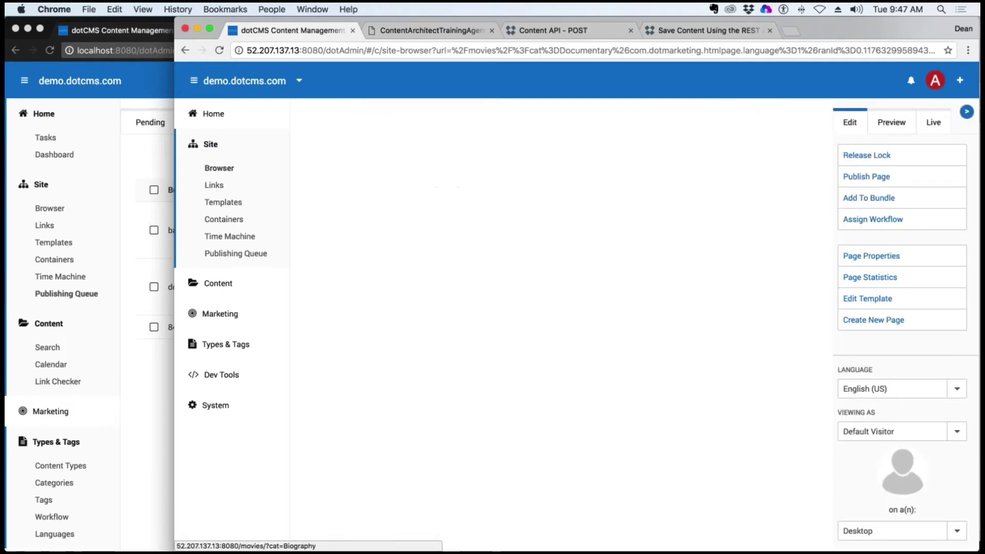
{"action": "left_click", "coordinate": [367, 315]}
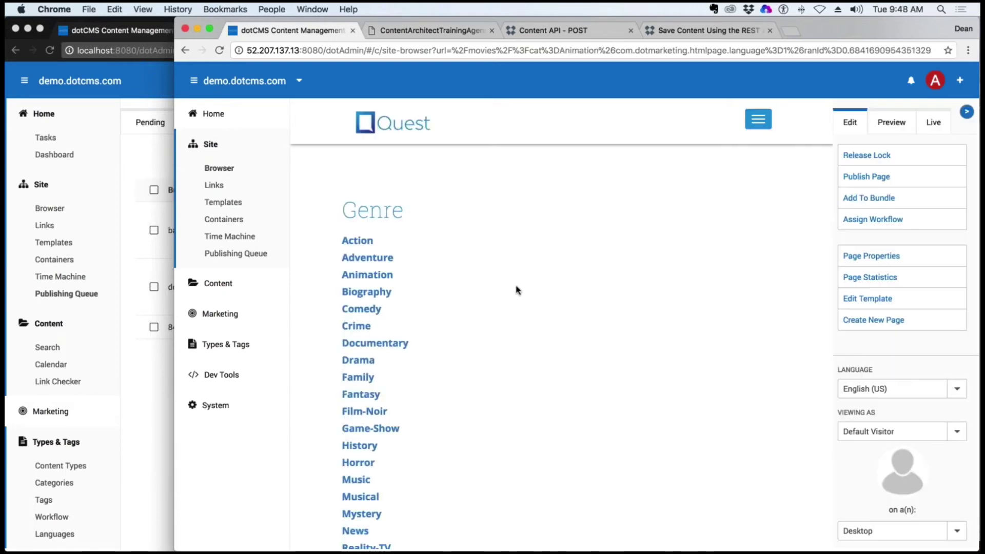
{"action": "left_click", "coordinate": [567, 289]}
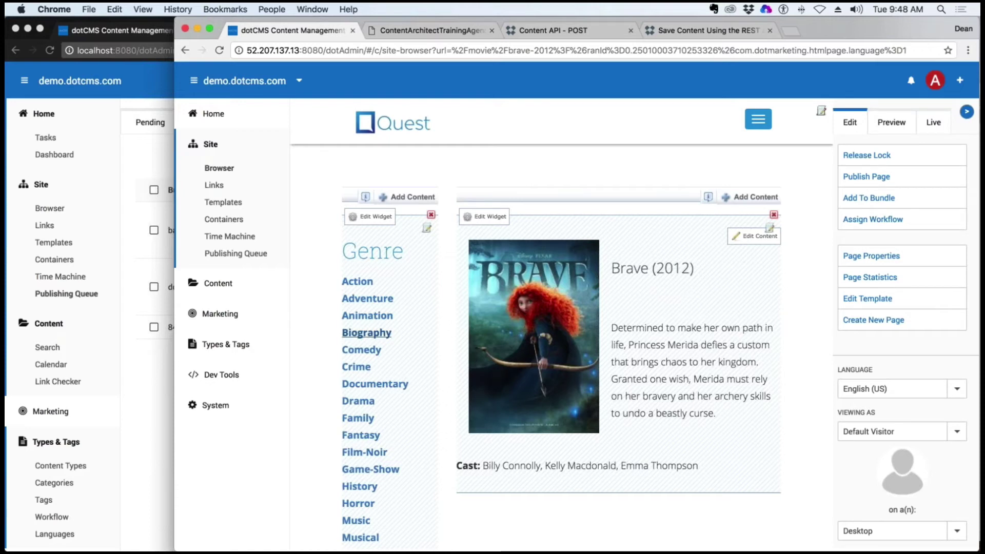
{"action": "left_click", "coordinate": [367, 315]}
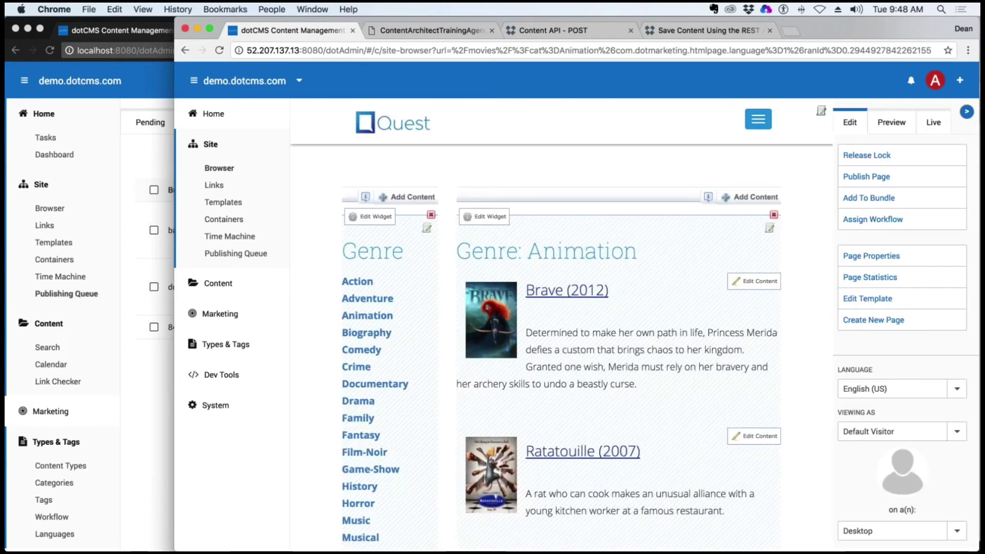
{"action": "left_click", "coordinate": [218, 283]}
{"action": "left_click", "coordinate": [228, 312]}
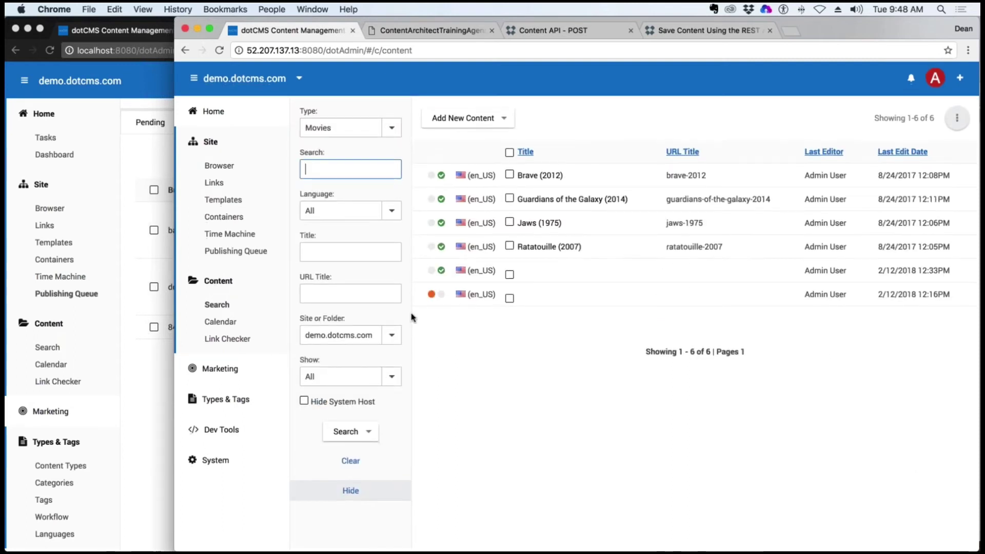
Filter content to Chi Movies and view Black Panther (2018)'s genres without saving
{"action": "left_click", "coordinate": [392, 130]}
{"action": "left_click", "coordinate": [359, 395]}
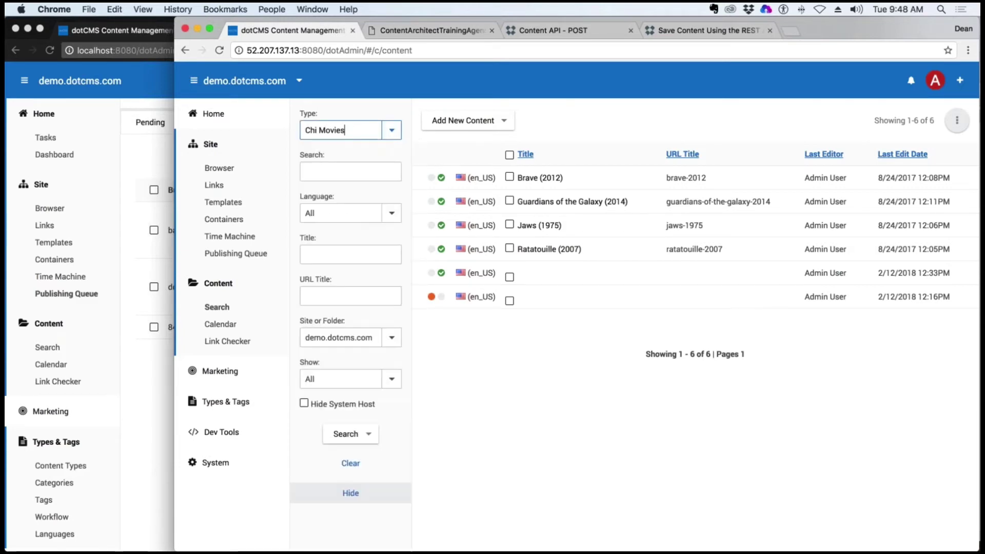
{"action": "left_click", "coordinate": [536, 188]}
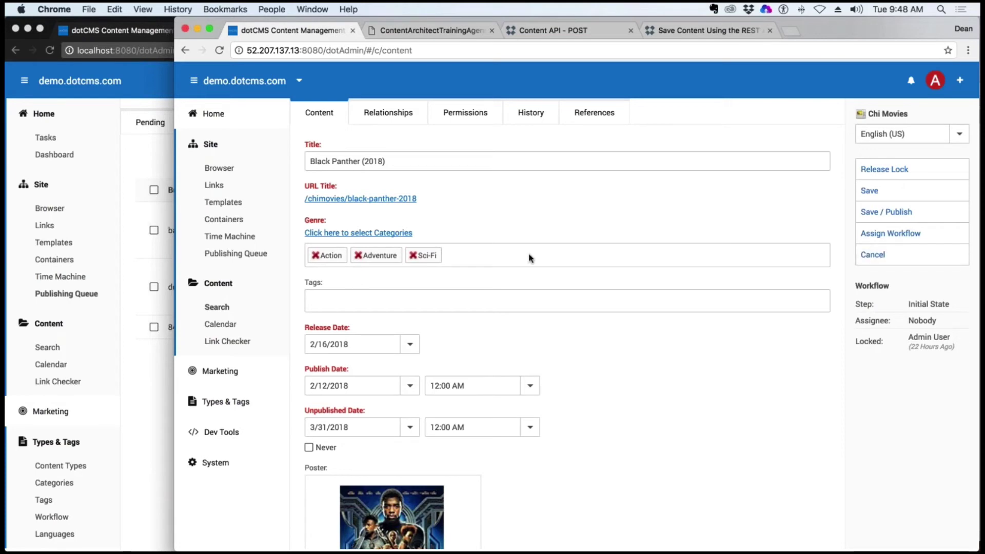
{"action": "left_click", "coordinate": [868, 255]}
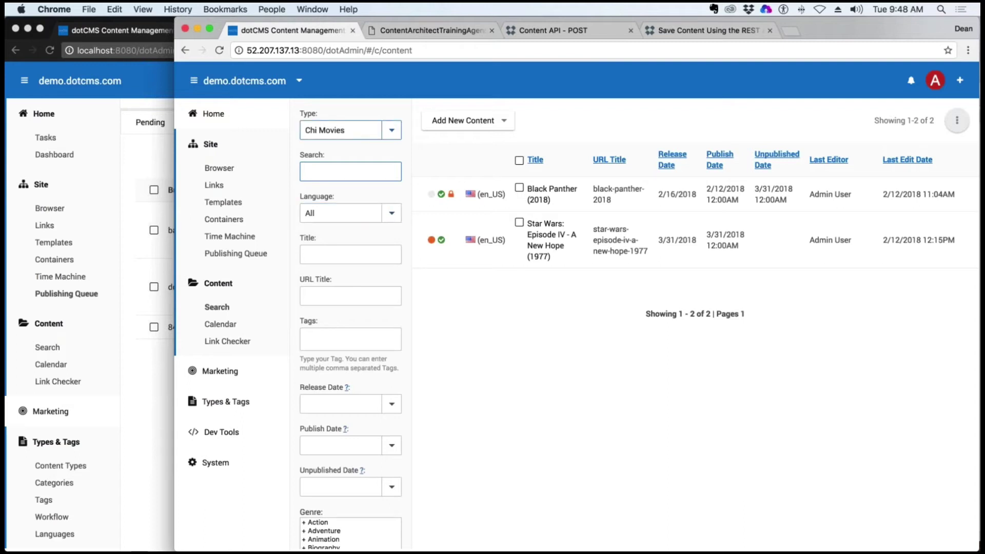
Switch back to Movies, confirm Brave (2012)'s Genre field is empty, then go to Content Types
{"action": "left_click", "coordinate": [391, 130]}
{"action": "scroll", "coordinate": [362, 298], "scroll_direction": "down", "scroll_amount": 5}
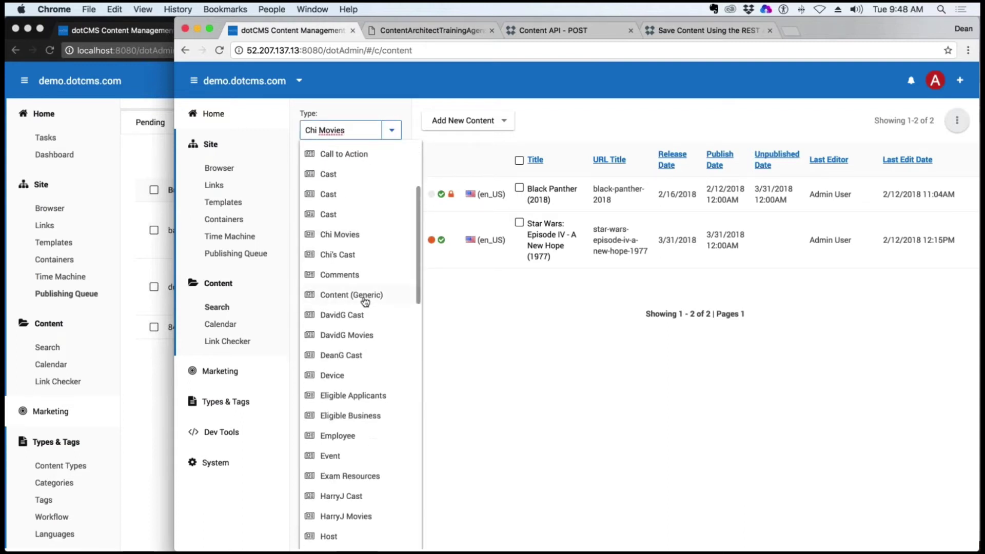
{"action": "scroll", "coordinate": [365, 302], "scroll_direction": "down", "scroll_amount": 6}
{"action": "scroll", "coordinate": [366, 301], "scroll_direction": "down", "scroll_amount": 2}
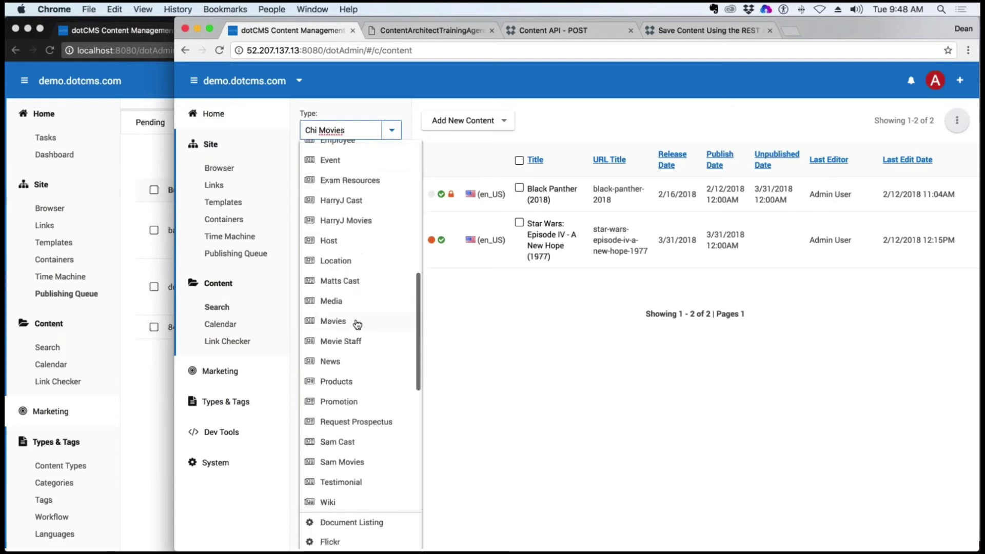
{"action": "left_click", "coordinate": [333, 236]}
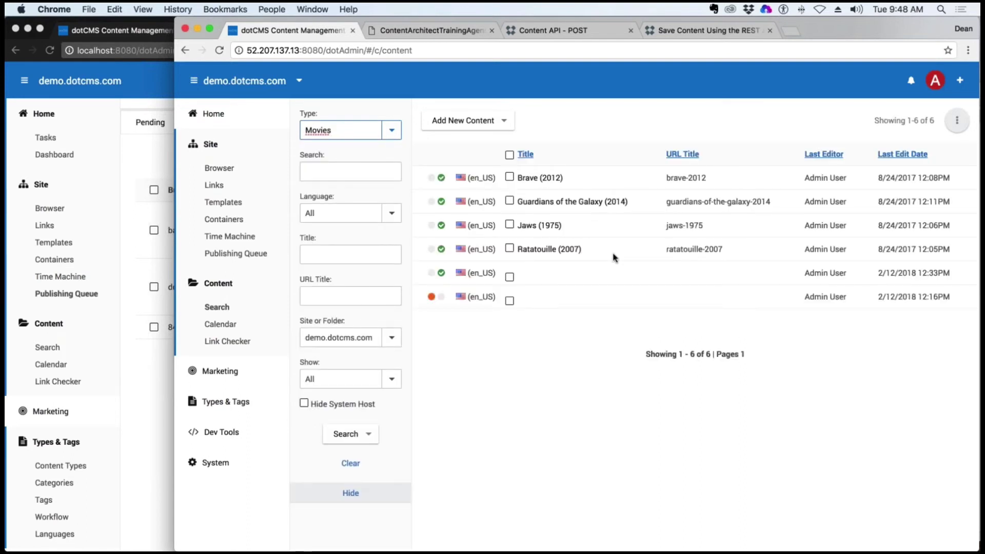
{"action": "left_click", "coordinate": [539, 178]}
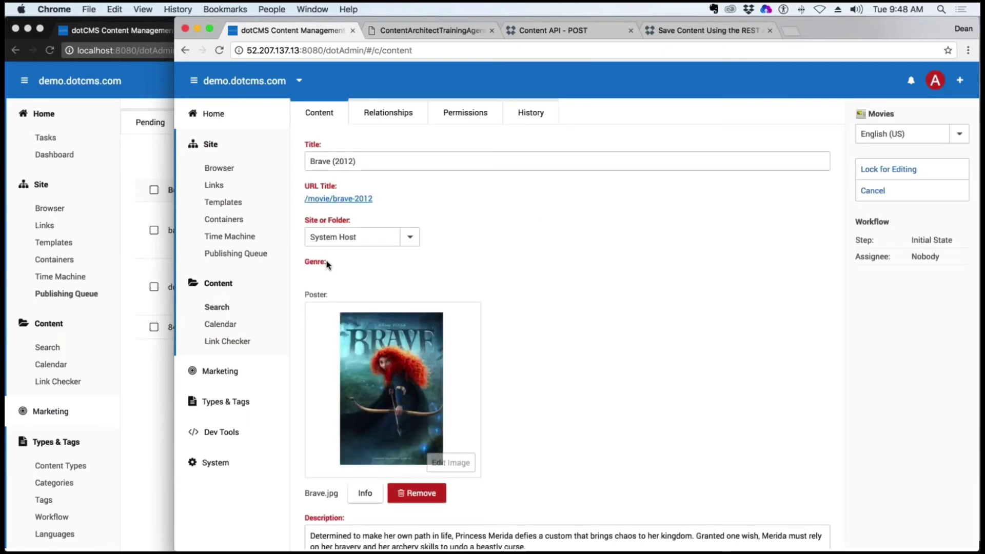
{"action": "left_click_drag", "start_coordinate": [327, 263], "coordinate": [306, 261]}
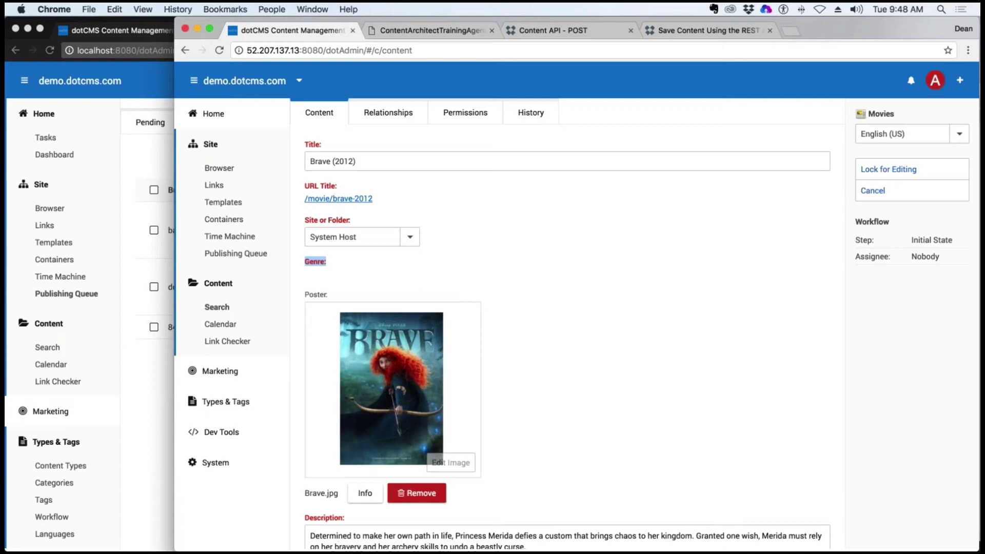
{"action": "left_click", "coordinate": [872, 190]}
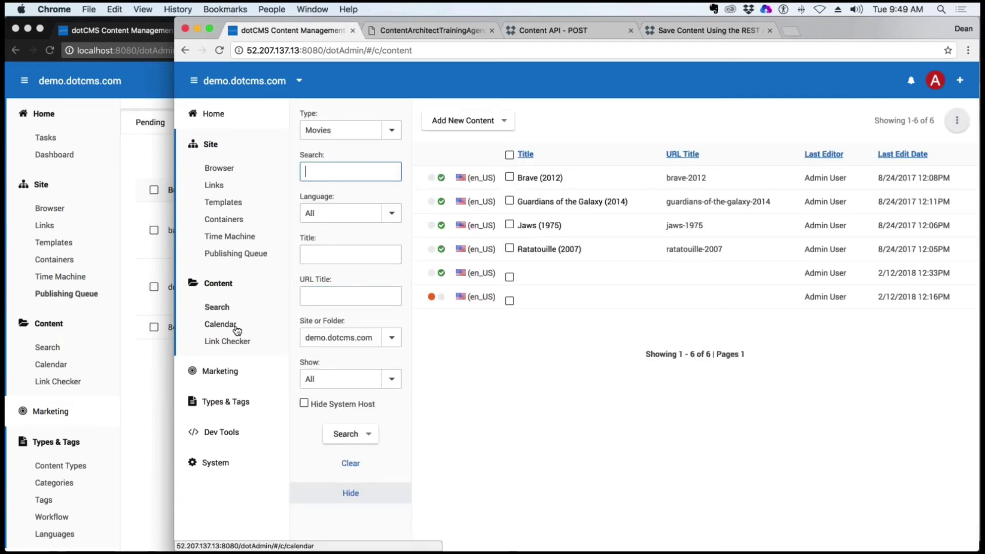
{"action": "left_click", "coordinate": [231, 402]}
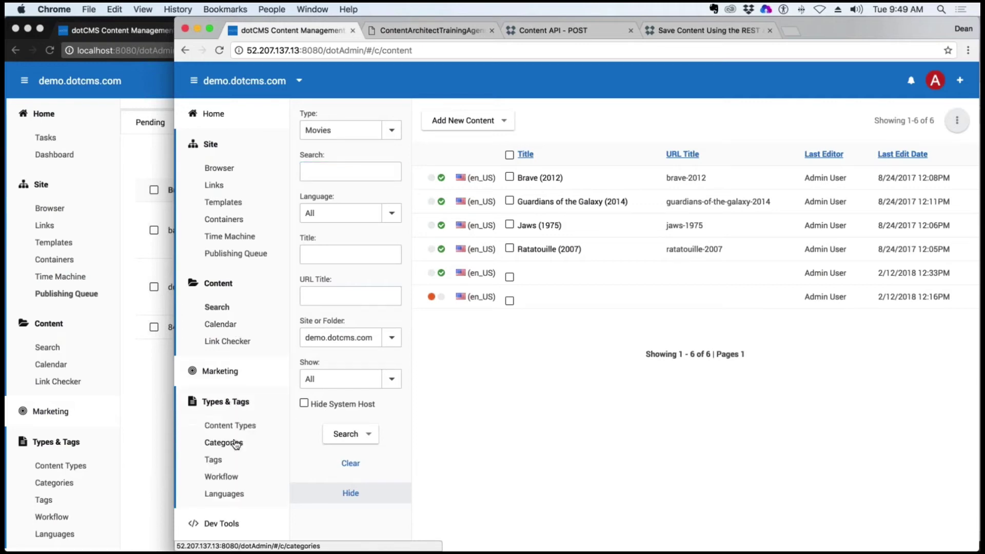
{"action": "left_click", "coordinate": [235, 444]}
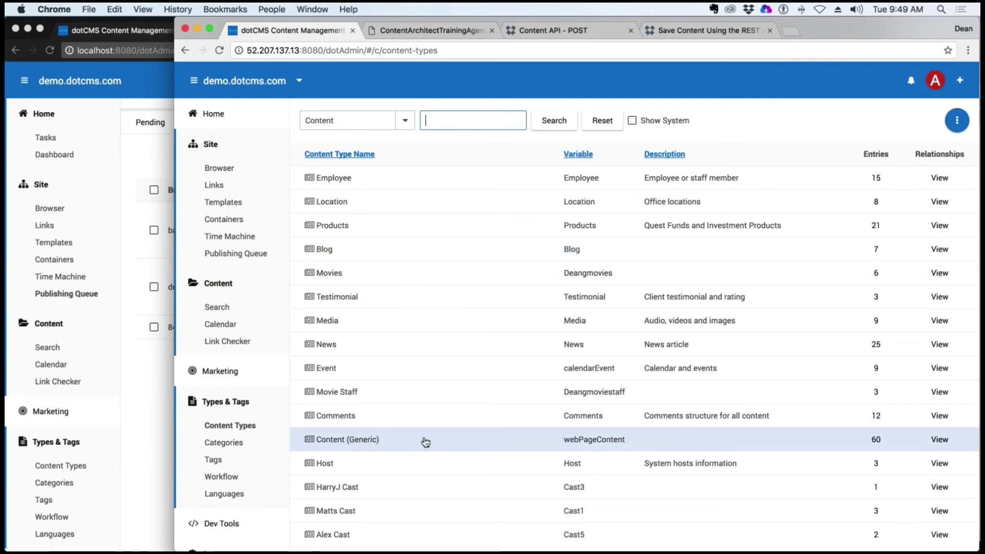
Change the Movies type's Genre field category from A-Z Index to Genre and save the field
{"action": "scroll", "coordinate": [425, 443], "scroll_direction": "down", "scroll_amount": 4}
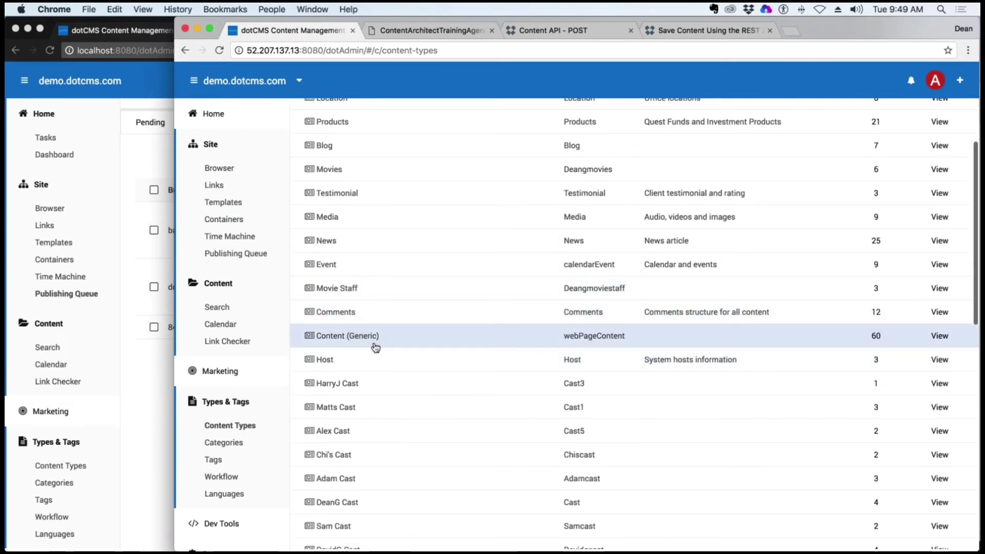
{"action": "scroll", "coordinate": [374, 245], "scroll_direction": "up", "scroll_amount": 2}
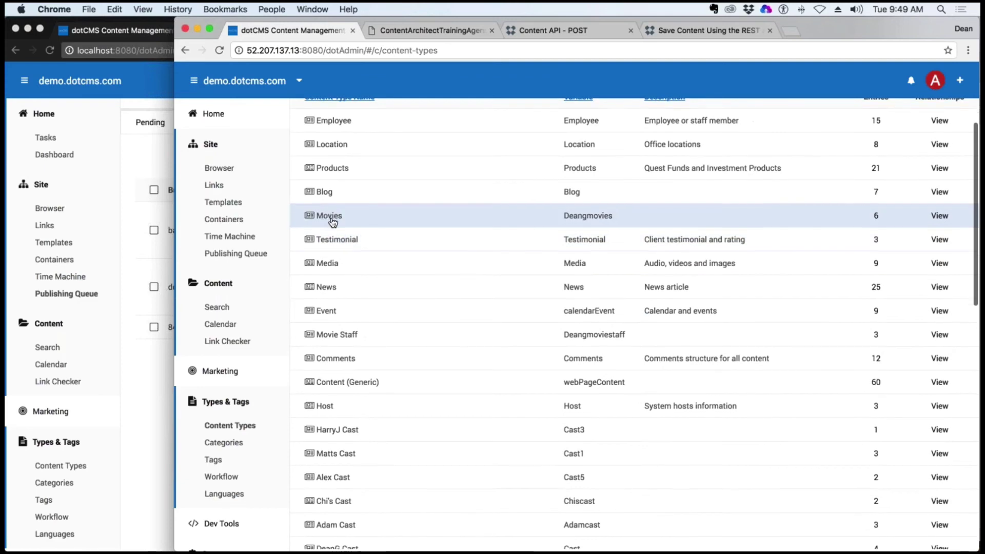
{"action": "scroll", "coordinate": [335, 221], "scroll_direction": "down", "scroll_amount": 1}
{"action": "left_click", "coordinate": [336, 219]}
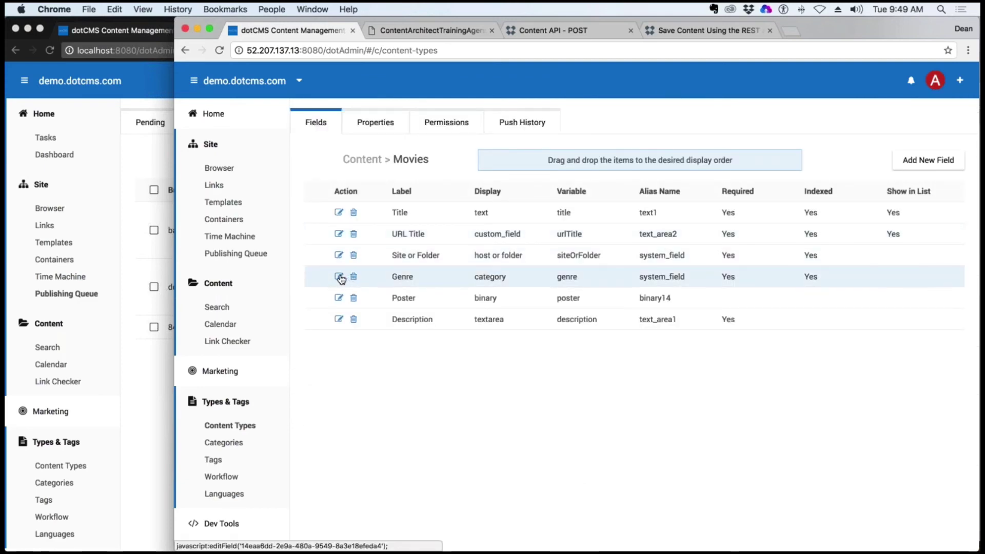
{"action": "left_click", "coordinate": [339, 276]}
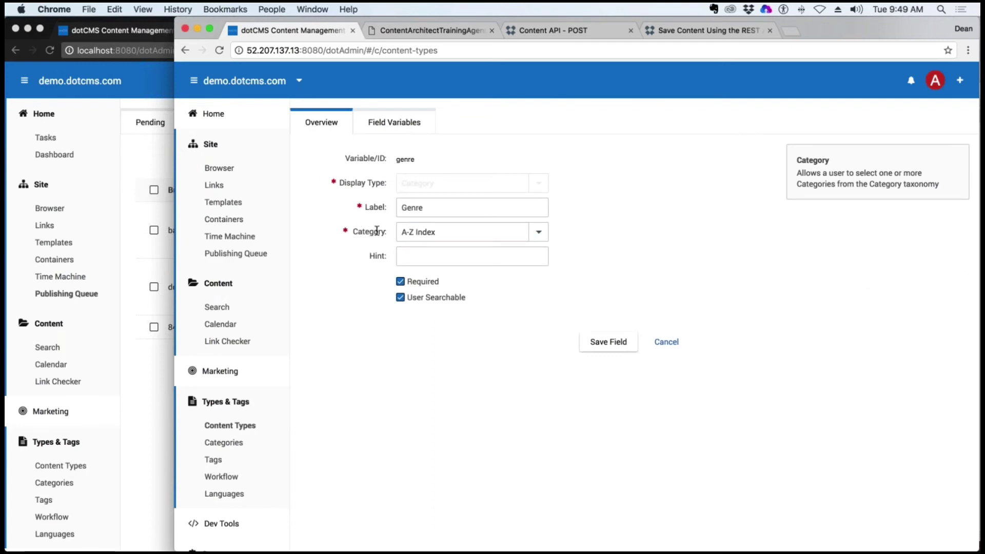
{"action": "left_click_drag", "start_coordinate": [358, 232], "coordinate": [387, 231]}
{"action": "left_click", "coordinate": [537, 235]}
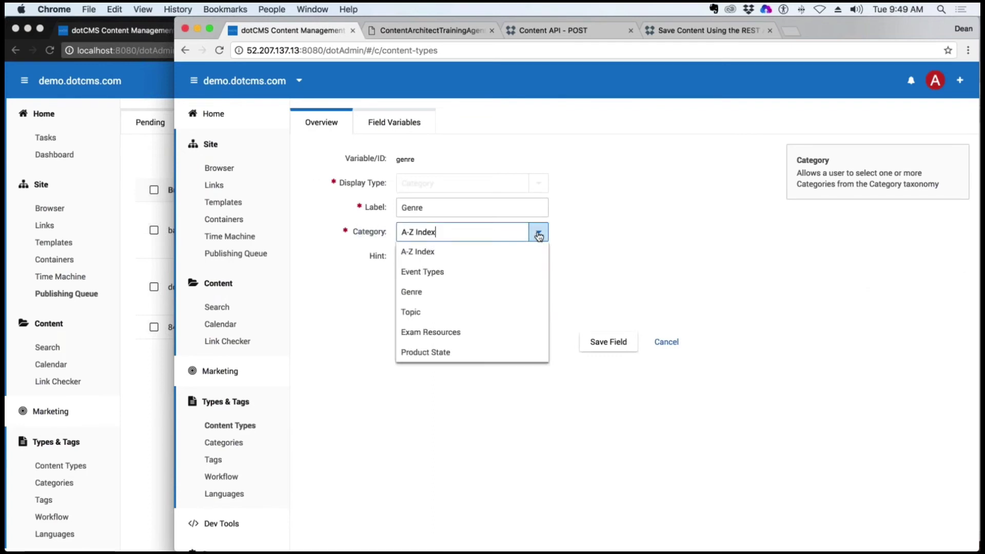
{"action": "left_click", "coordinate": [405, 298]}
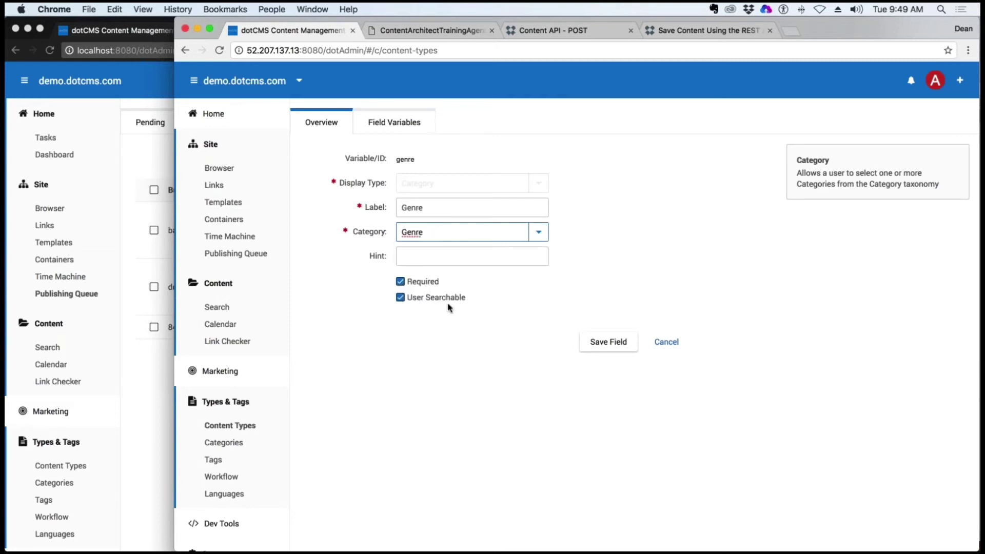
{"action": "left_click", "coordinate": [609, 341]}
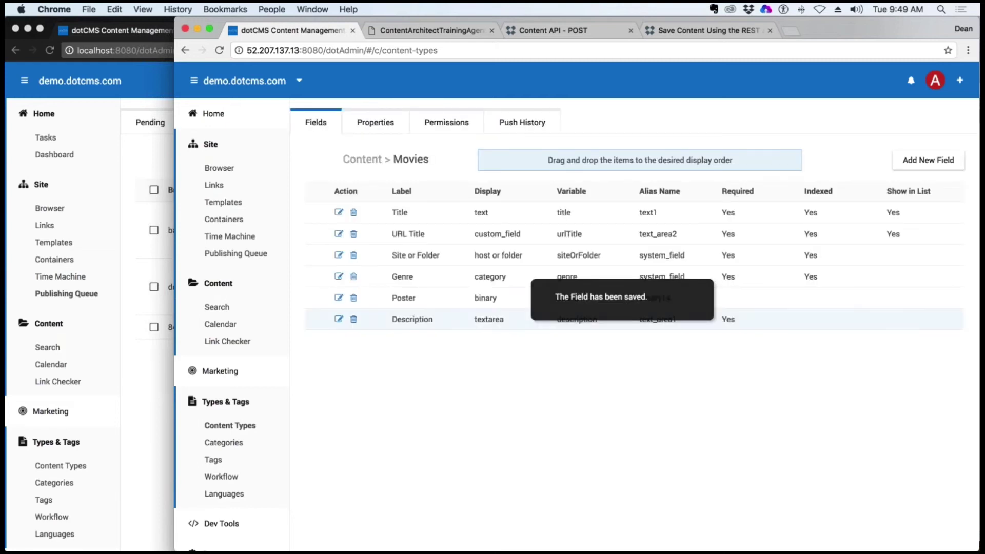
{"action": "left_click", "coordinate": [217, 308]}
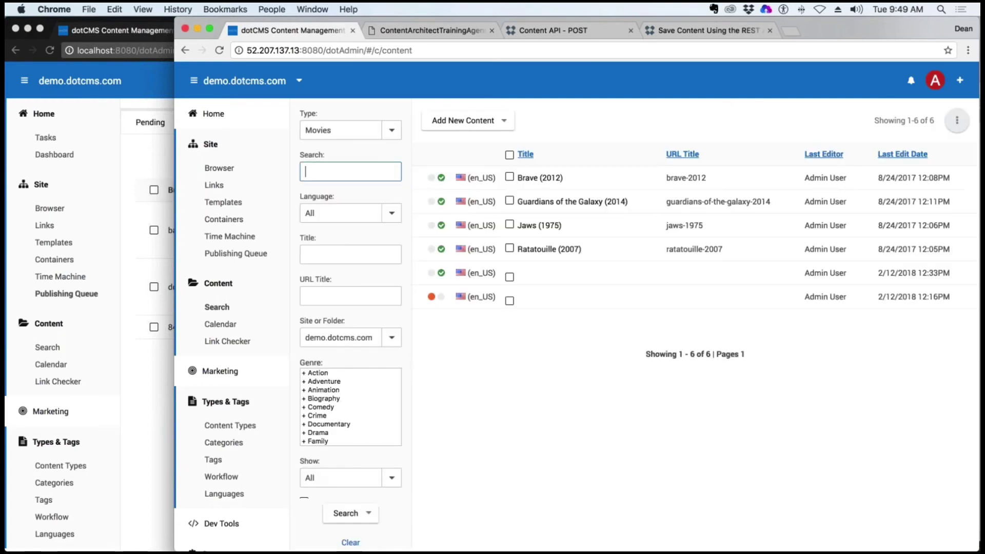
Lock and save/publish Brave, Guardians of the Galaxy, Jaws and Ratatouille so their genres stick
{"action": "left_click", "coordinate": [538, 183]}
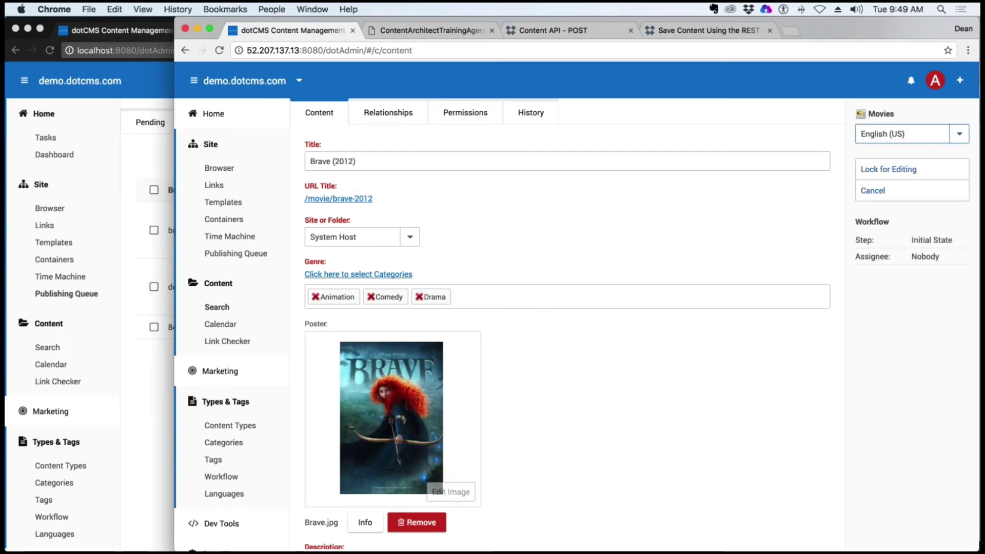
{"action": "left_click", "coordinate": [880, 170]}
{"action": "left_click", "coordinate": [915, 217]}
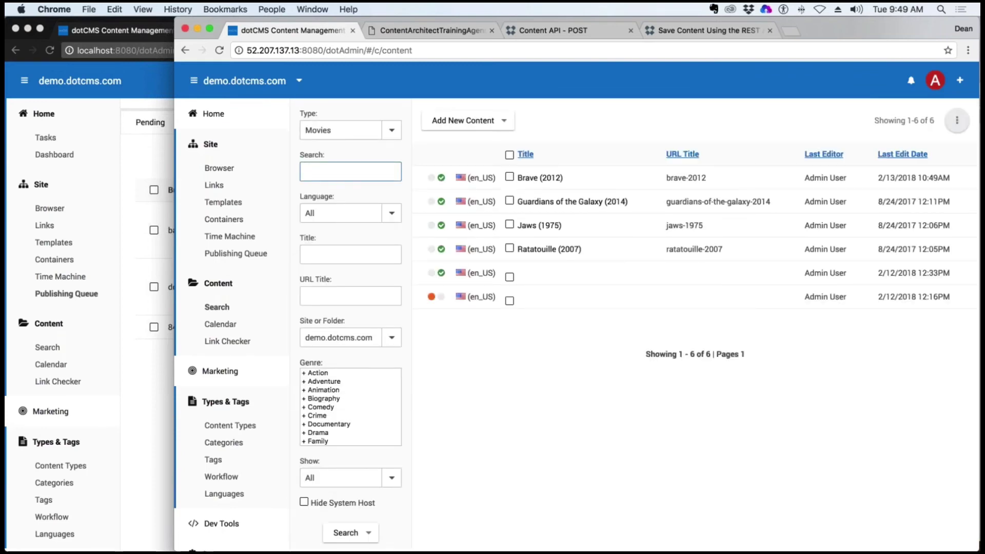
{"action": "left_click", "coordinate": [584, 203]}
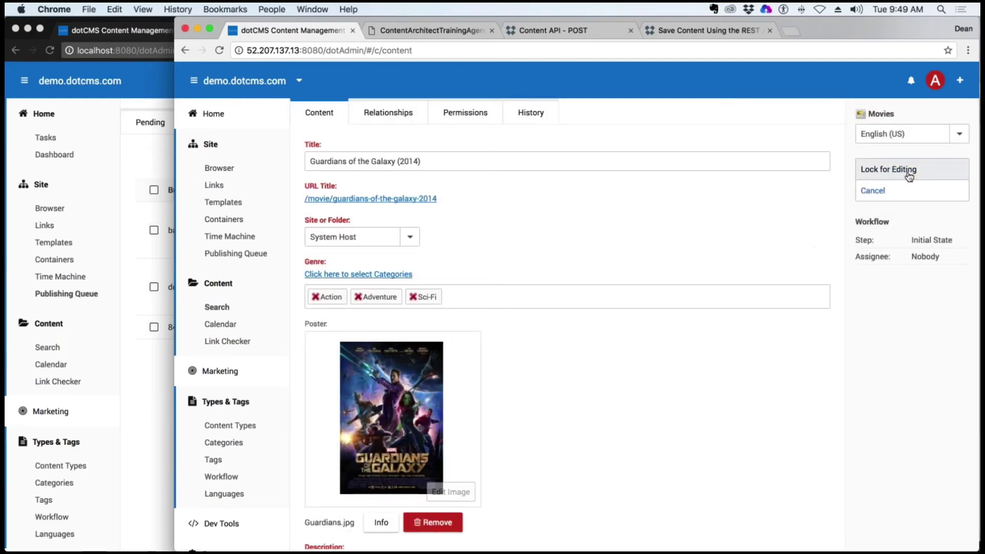
{"action": "left_click", "coordinate": [888, 169]}
{"action": "left_click", "coordinate": [893, 217]}
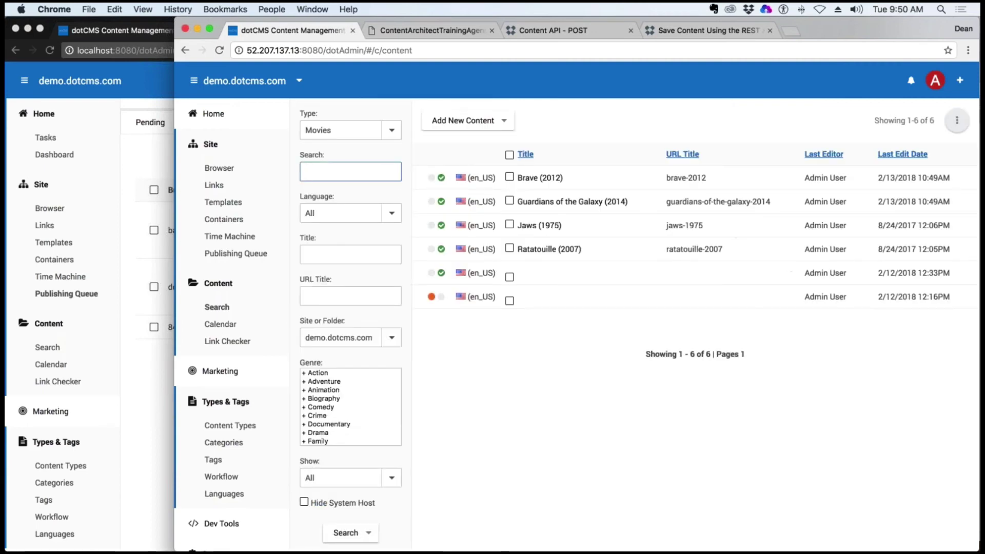
{"action": "left_click", "coordinate": [813, 229]}
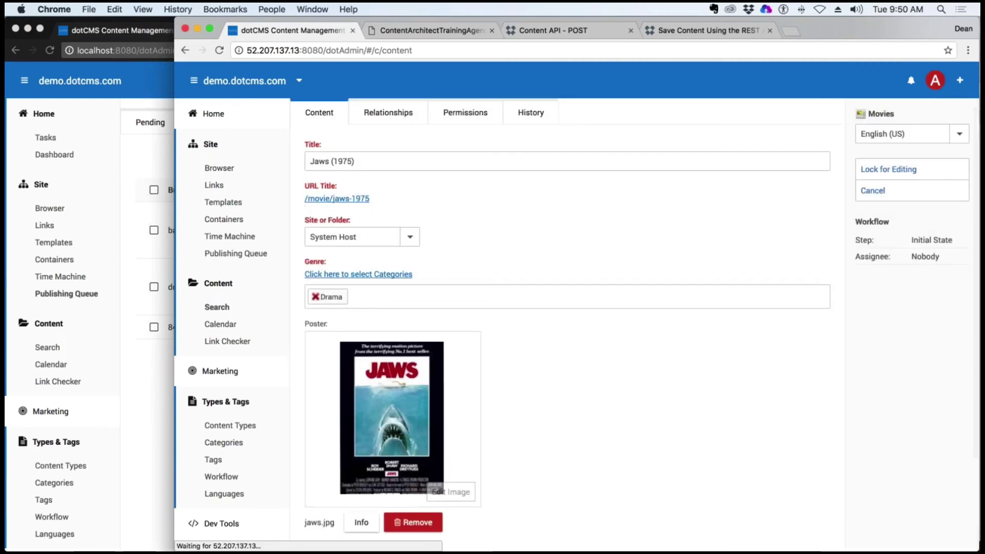
{"action": "left_click", "coordinate": [888, 169]}
{"action": "left_click", "coordinate": [880, 208]}
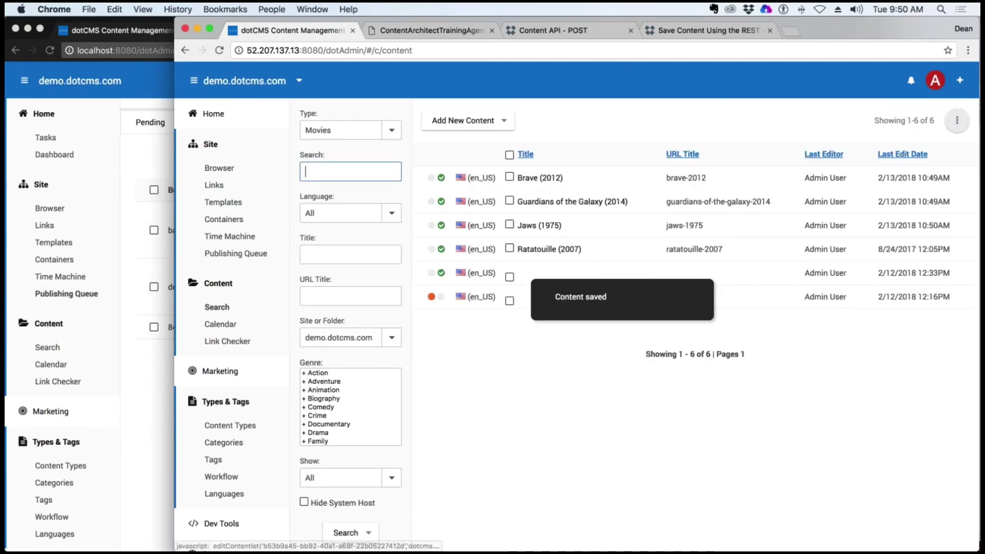
{"action": "left_click", "coordinate": [797, 232]}
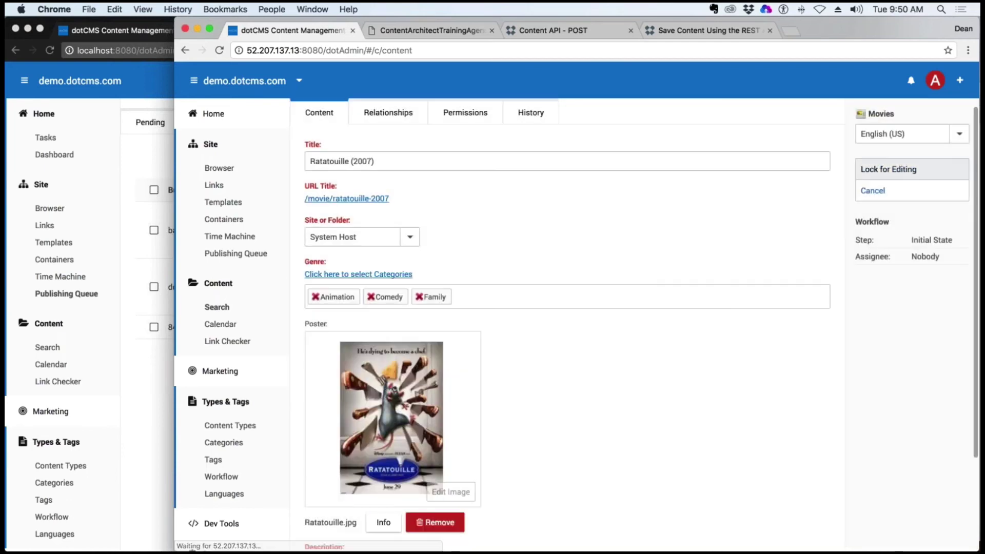
{"action": "left_click", "coordinate": [886, 169]}
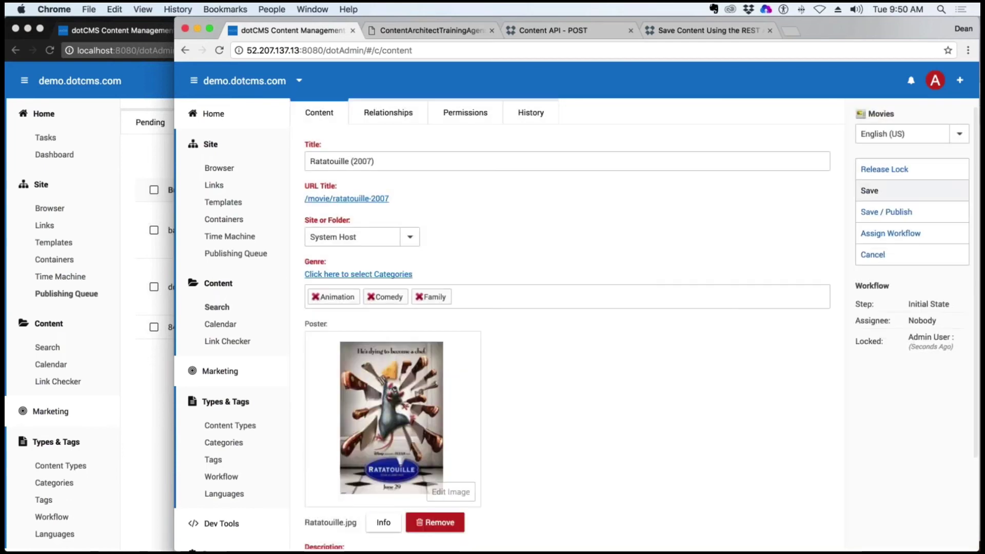
{"action": "left_click", "coordinate": [904, 214]}
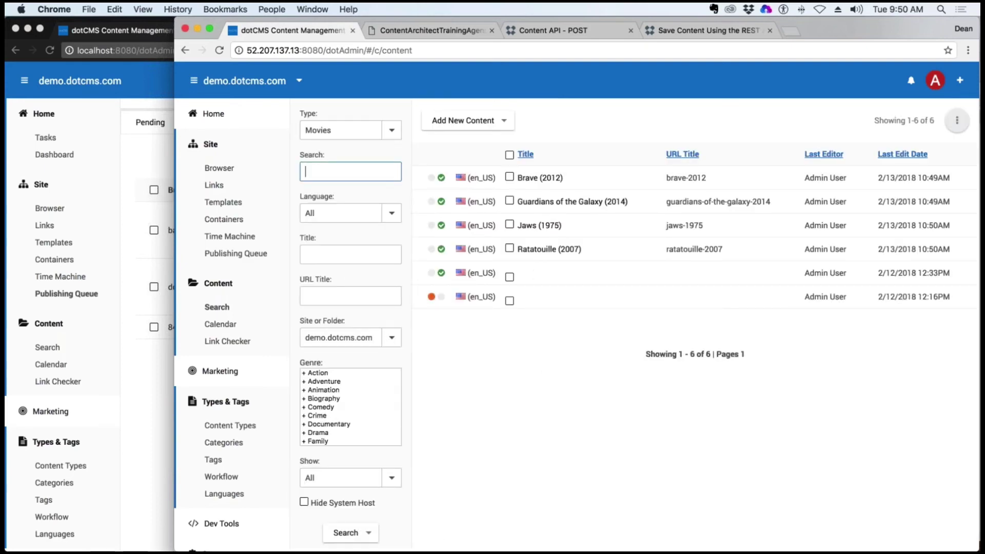
Inspect an untitled entry, then unpublish and archive both untitled Movies entries
{"action": "right_click", "coordinate": [548, 277]}
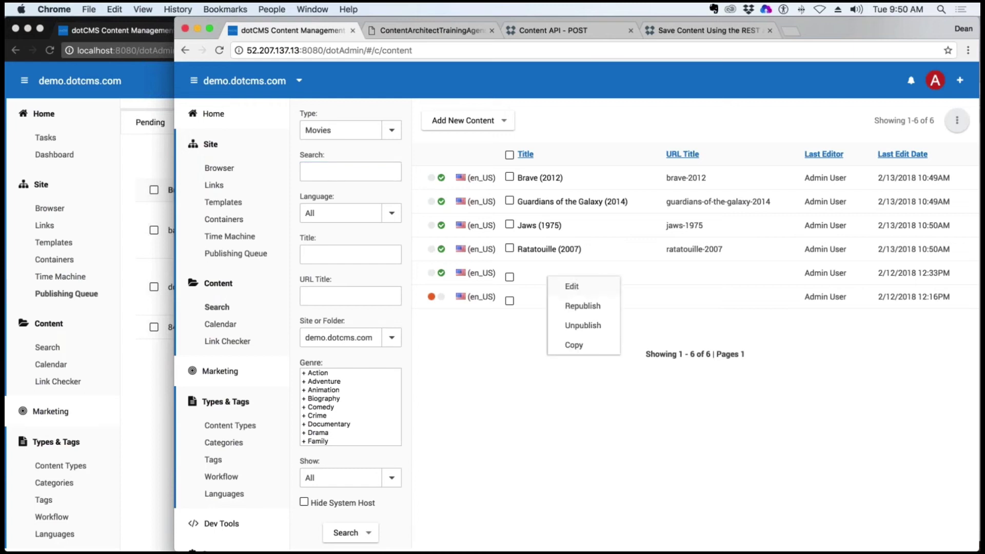
{"action": "left_click", "coordinate": [572, 287]}
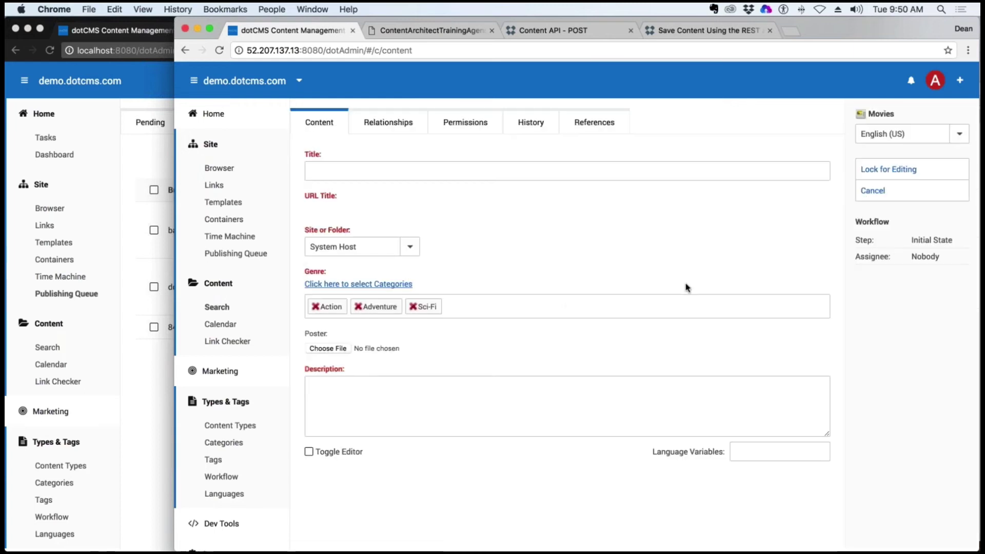
{"action": "left_click", "coordinate": [873, 192]}
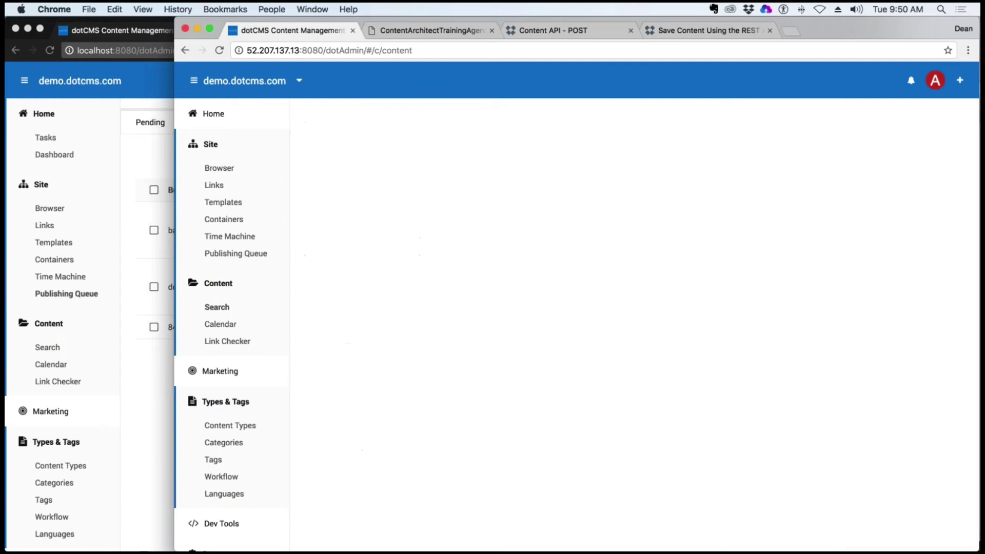
{"action": "left_click", "coordinate": [509, 277]}
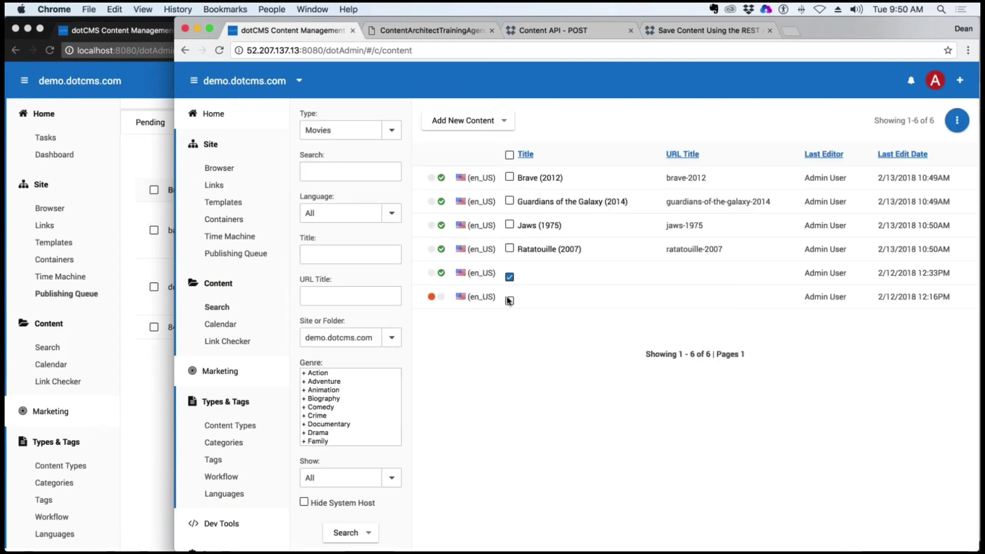
{"action": "left_click", "coordinate": [509, 301]}
{"action": "left_click", "coordinate": [957, 122]}
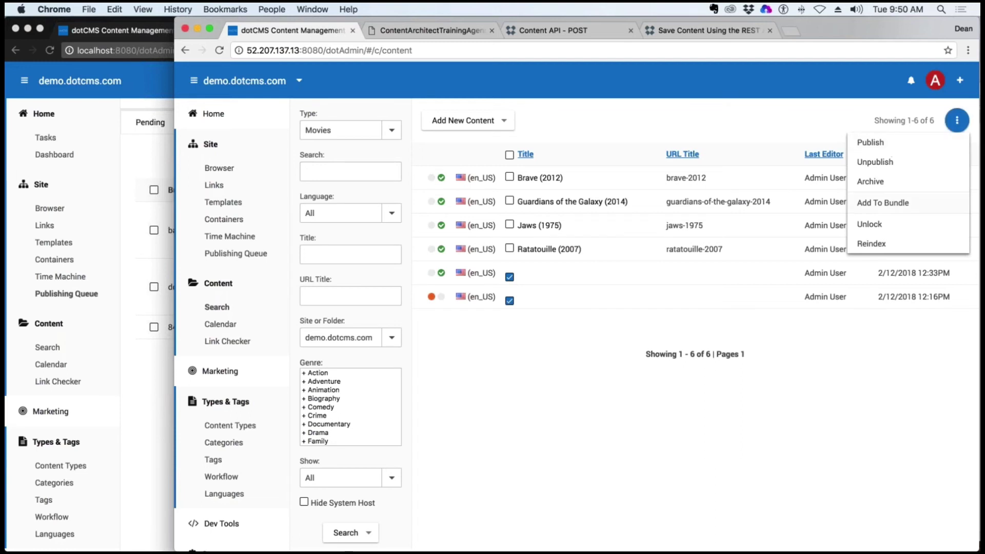
{"action": "left_click", "coordinate": [880, 164]}
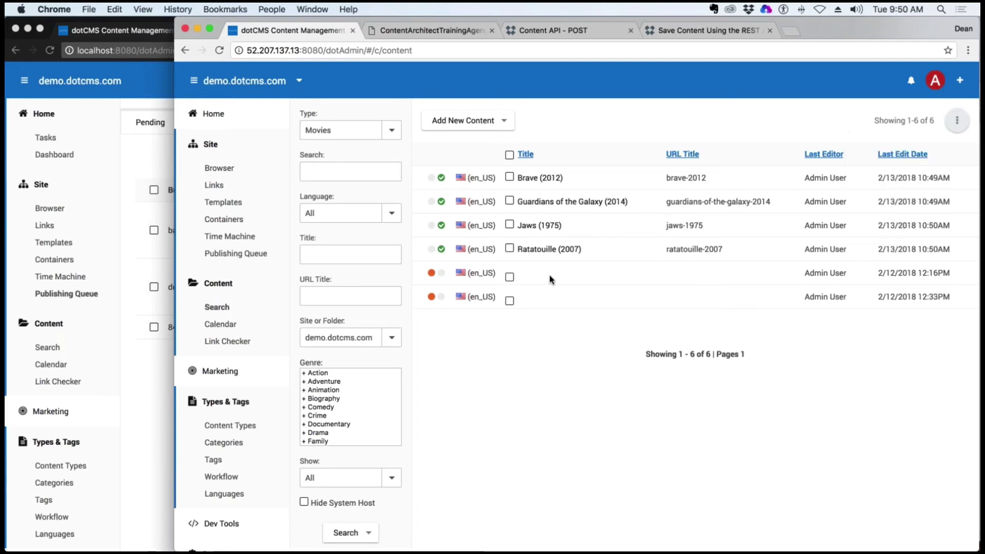
{"action": "left_click", "coordinate": [509, 277]}
{"action": "left_click", "coordinate": [509, 300]}
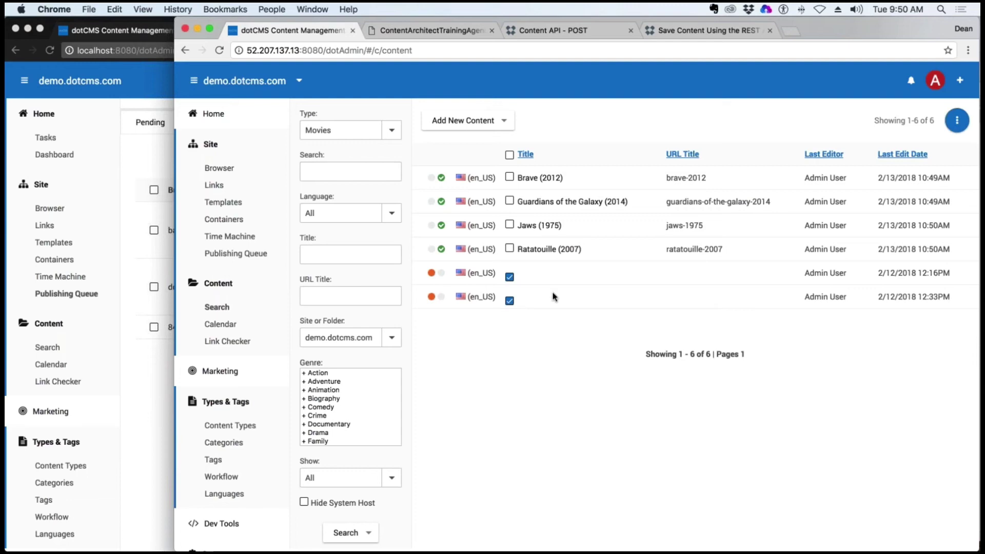
{"action": "left_click", "coordinate": [957, 120]}
{"action": "left_click", "coordinate": [874, 179]}
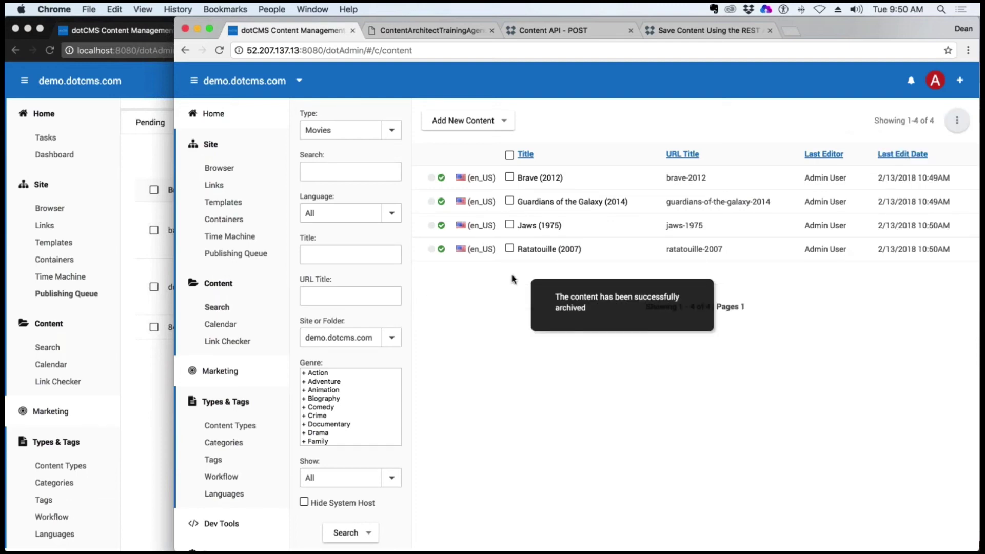
Filter to Archived content, permanently delete both untitled entries, and clear the filters
{"action": "scroll", "coordinate": [333, 368], "scroll_direction": "down", "scroll_amount": 10}
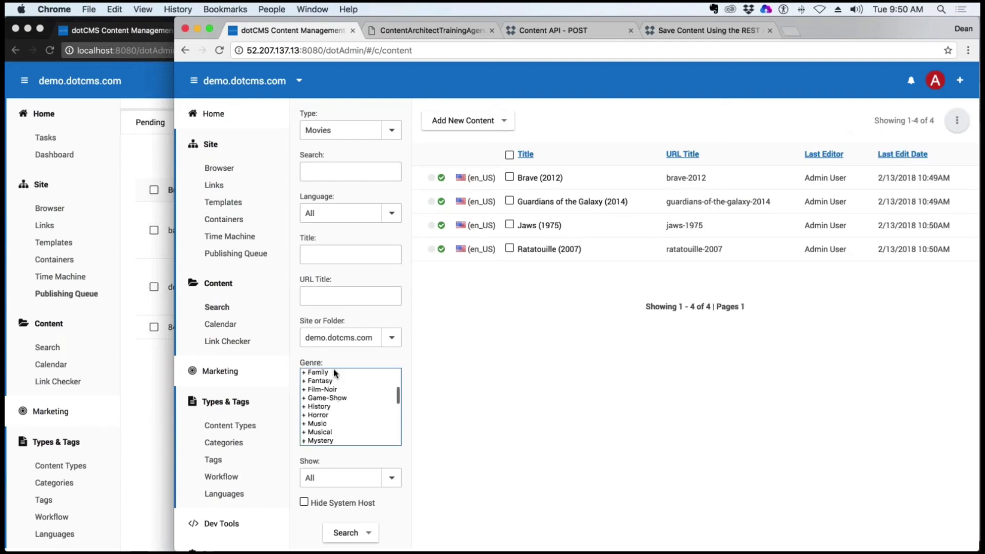
{"action": "left_click", "coordinate": [385, 433]}
{"action": "left_click", "coordinate": [386, 432]}
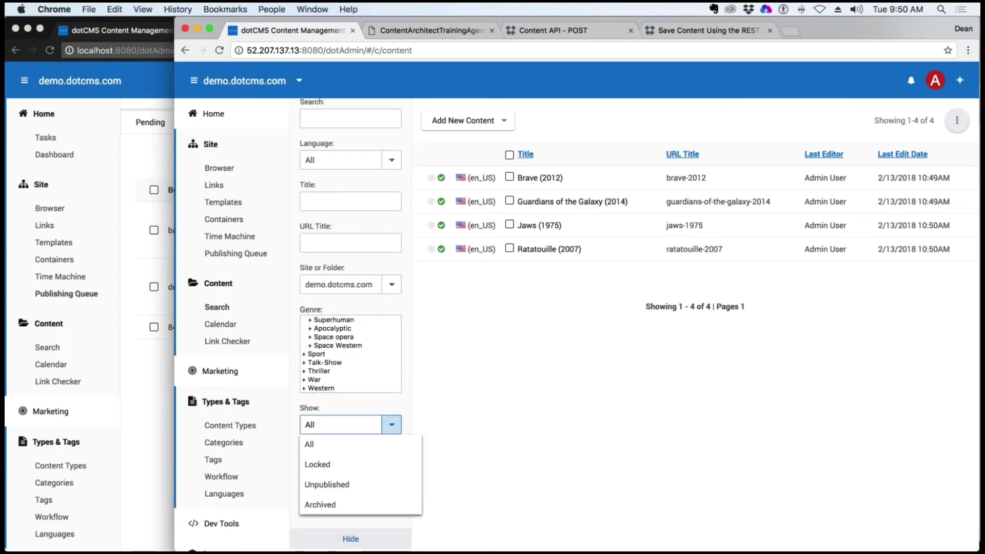
{"action": "left_click", "coordinate": [333, 505]}
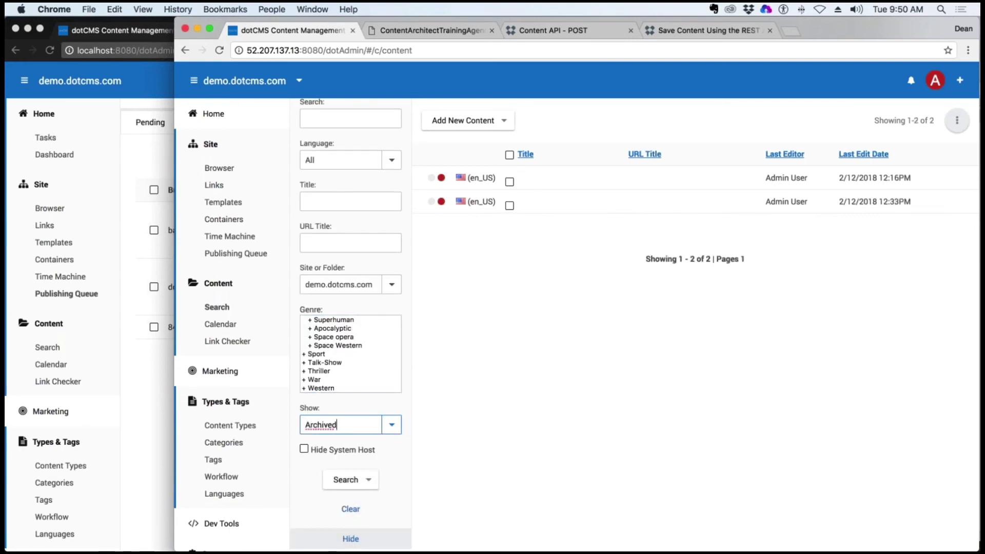
{"action": "left_click", "coordinate": [509, 182]}
{"action": "left_click", "coordinate": [509, 205]}
{"action": "left_click", "coordinate": [957, 121]}
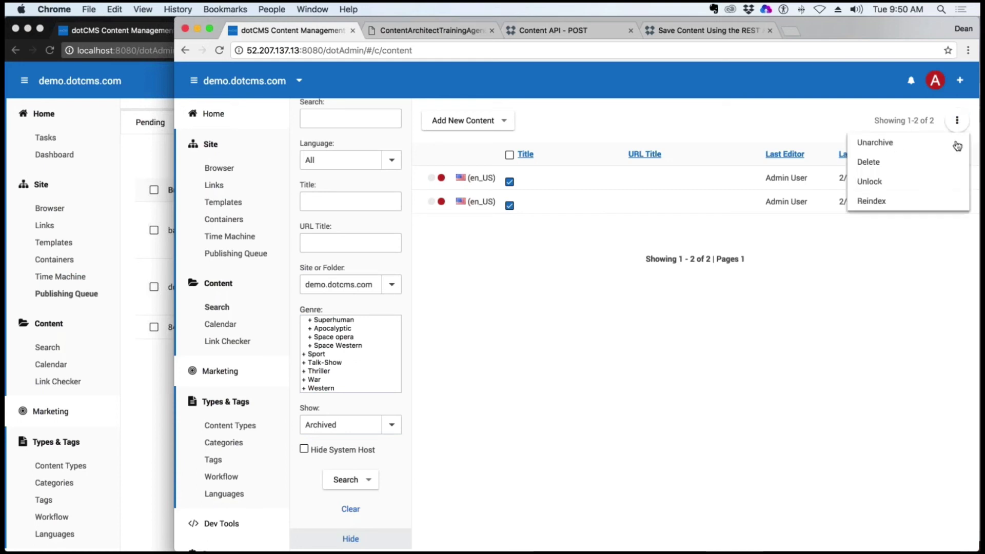
{"action": "left_click", "coordinate": [886, 165]}
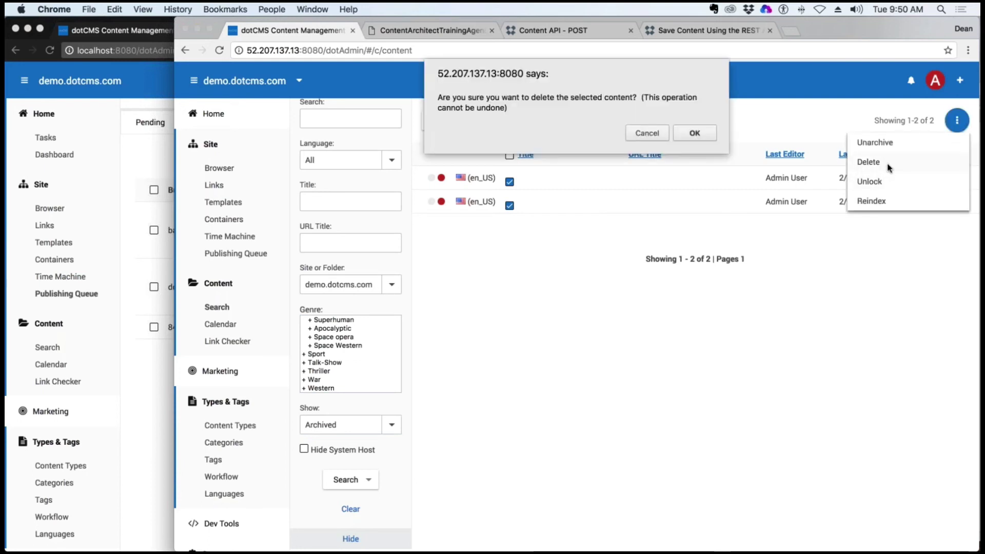
{"action": "left_click", "coordinate": [695, 133]}
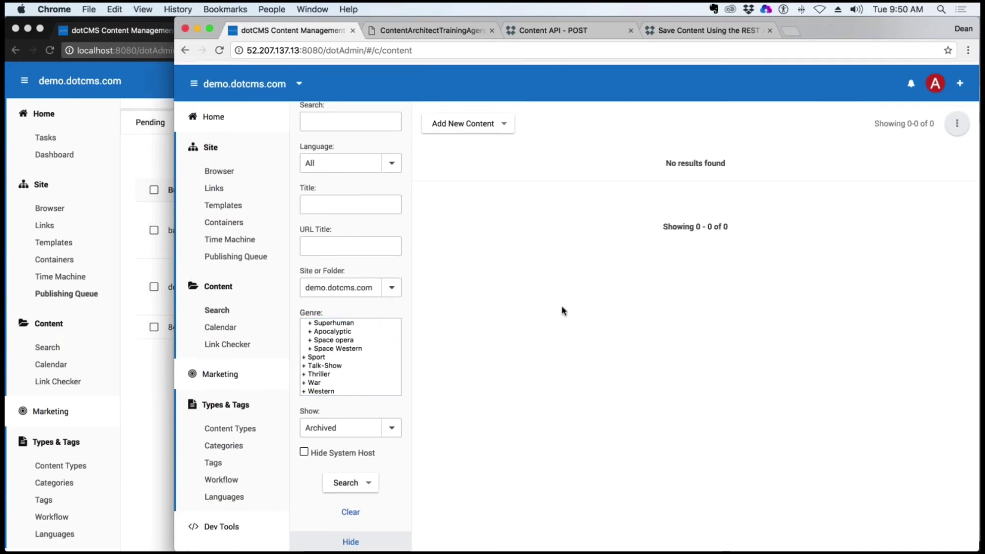
{"action": "left_click", "coordinate": [350, 509]}
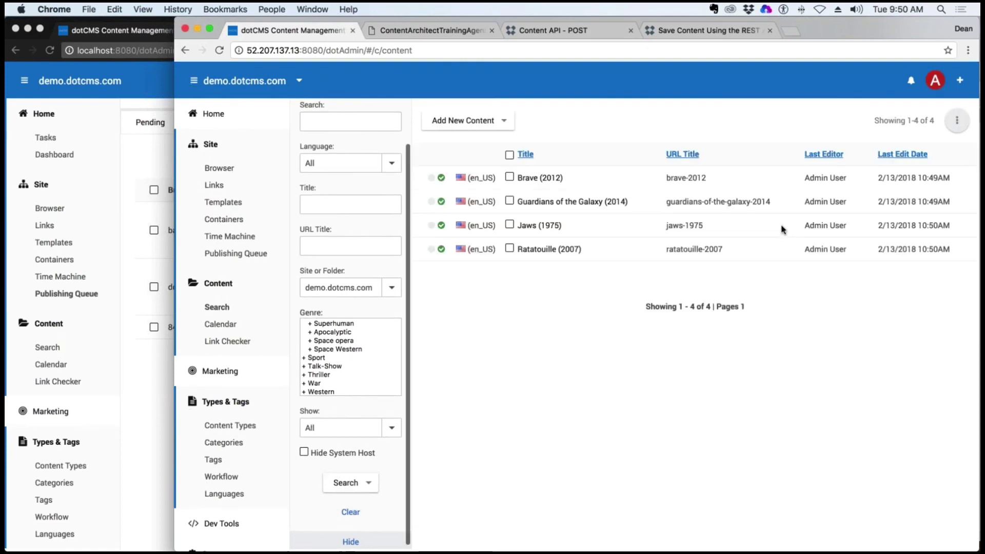
Open movies/index from the Site Browser and filter it to Comedy via Brave's genre links
{"action": "left_click", "coordinate": [226, 171]}
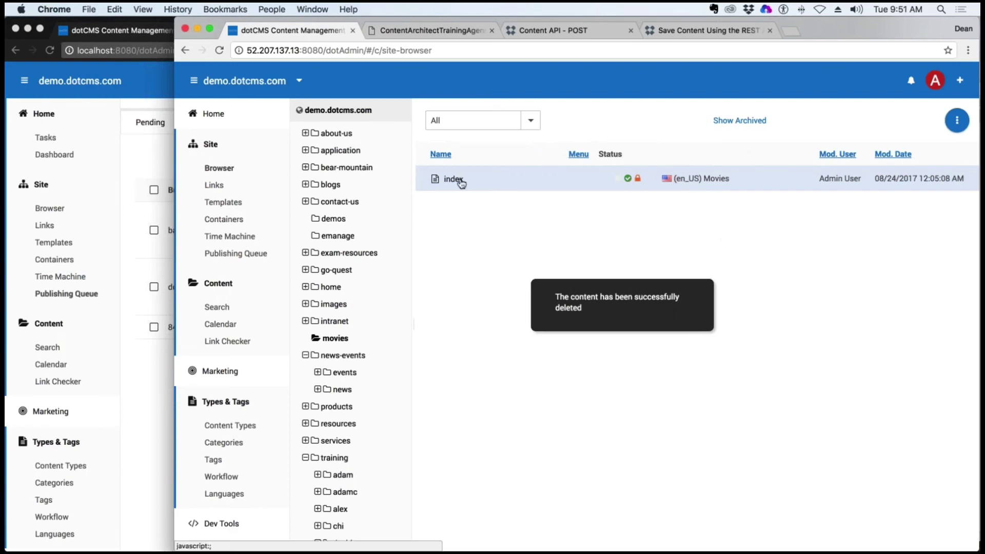
{"action": "left_click", "coordinate": [579, 183]}
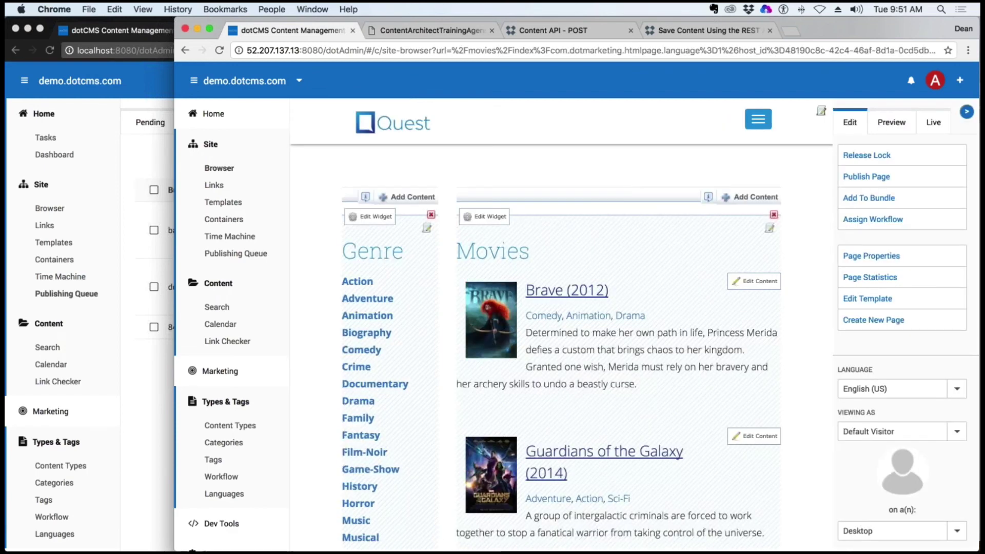
{"action": "scroll", "coordinate": [700, 337], "scroll_direction": "down", "scroll_amount": 4}
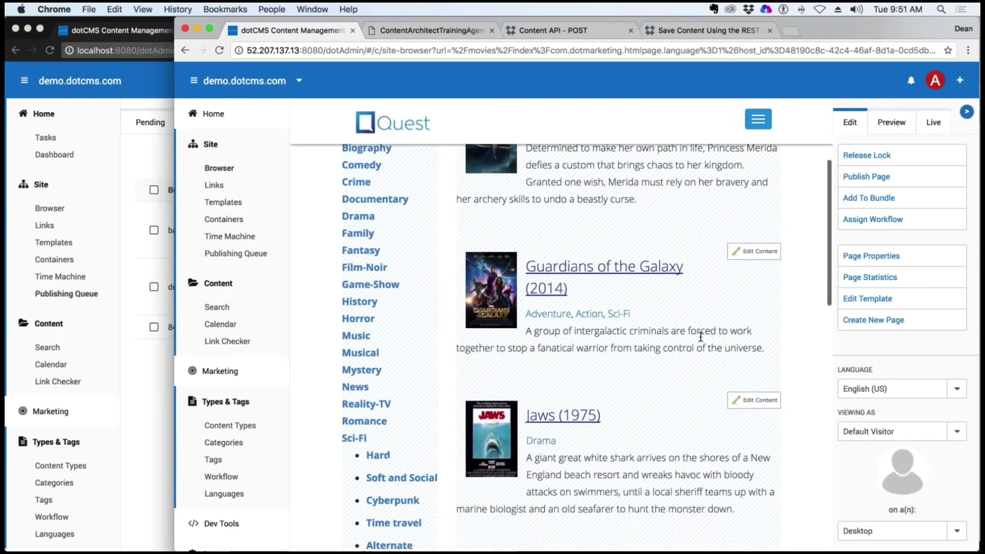
{"action": "scroll", "coordinate": [696, 309], "scroll_direction": "up", "scroll_amount": 3}
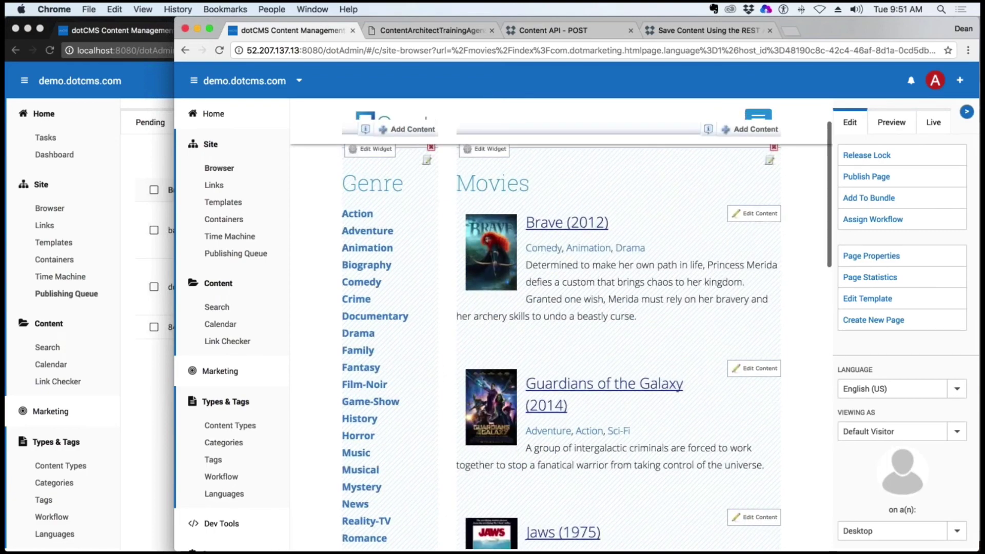
{"action": "left_click_drag", "start_coordinate": [646, 248], "coordinate": [532, 251]}
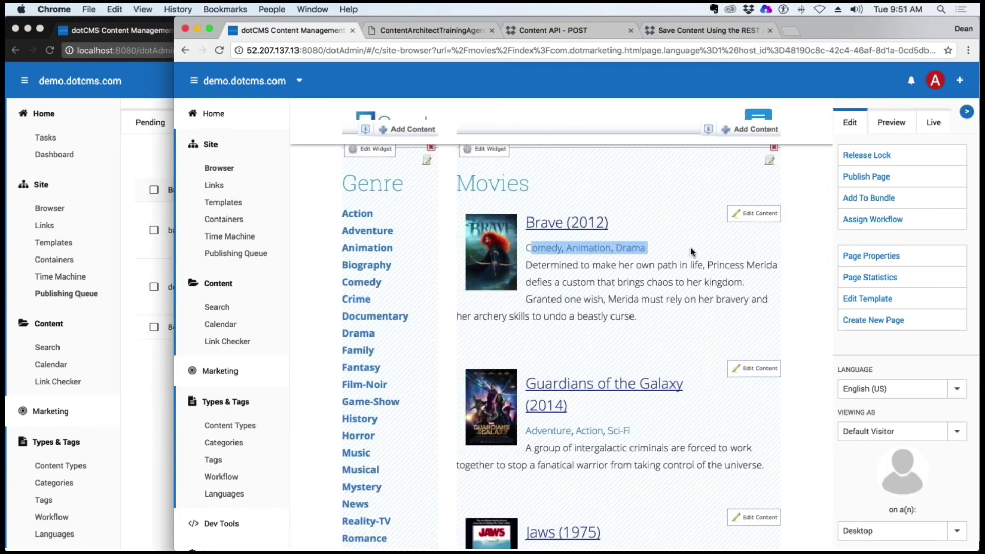
{"action": "left_click", "coordinate": [538, 249]}
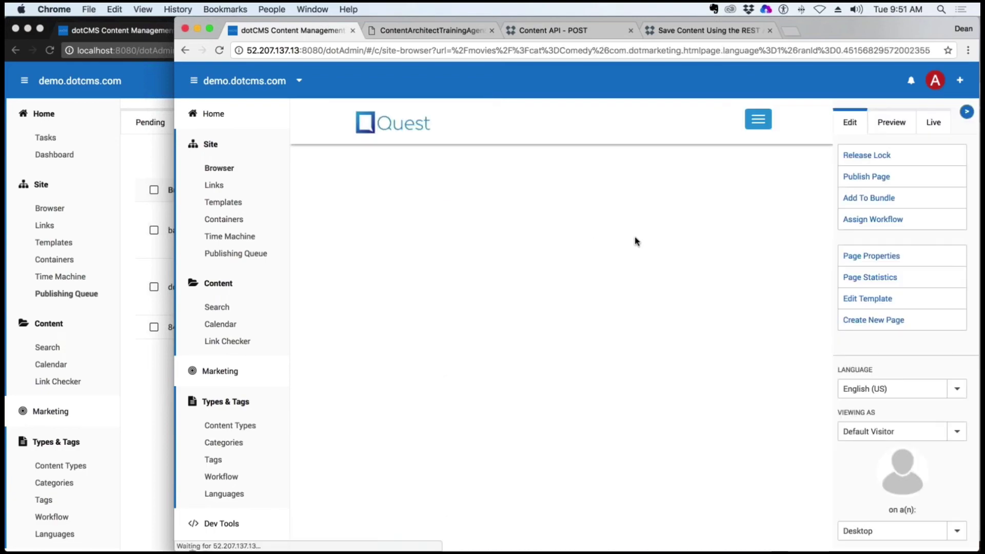
{"action": "scroll", "coordinate": [520, 326], "scroll_direction": "down", "scroll_amount": 3}
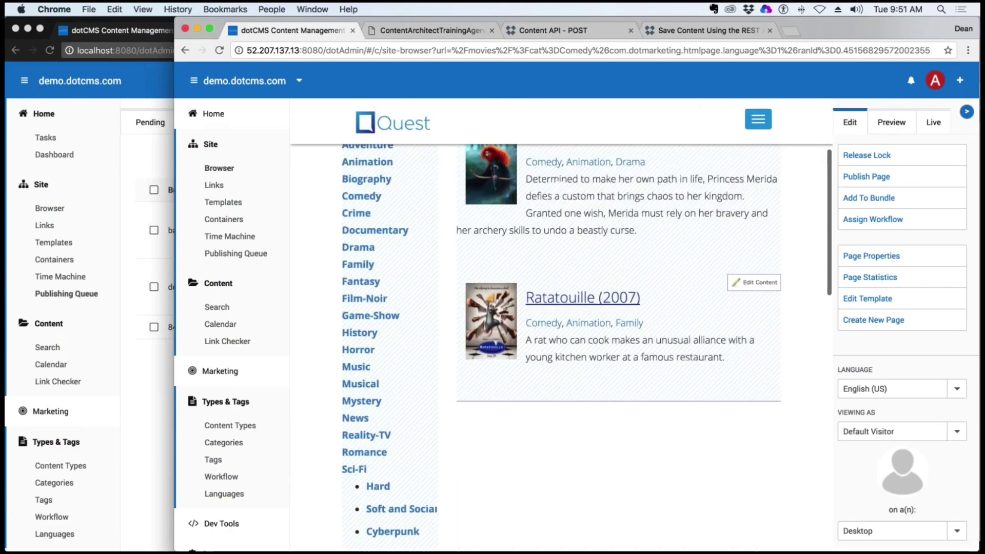
{"action": "scroll", "coordinate": [520, 326], "scroll_direction": "up", "scroll_amount": 3}
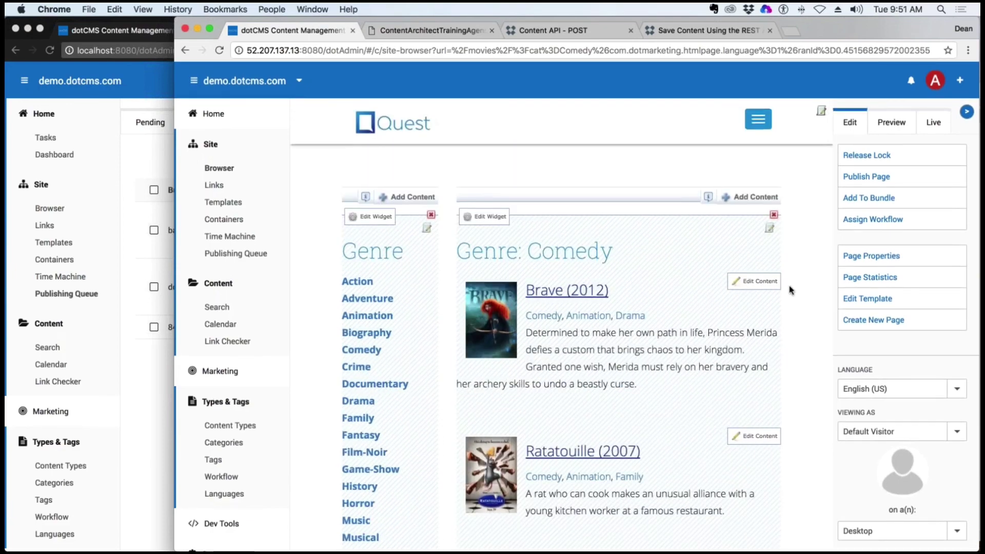